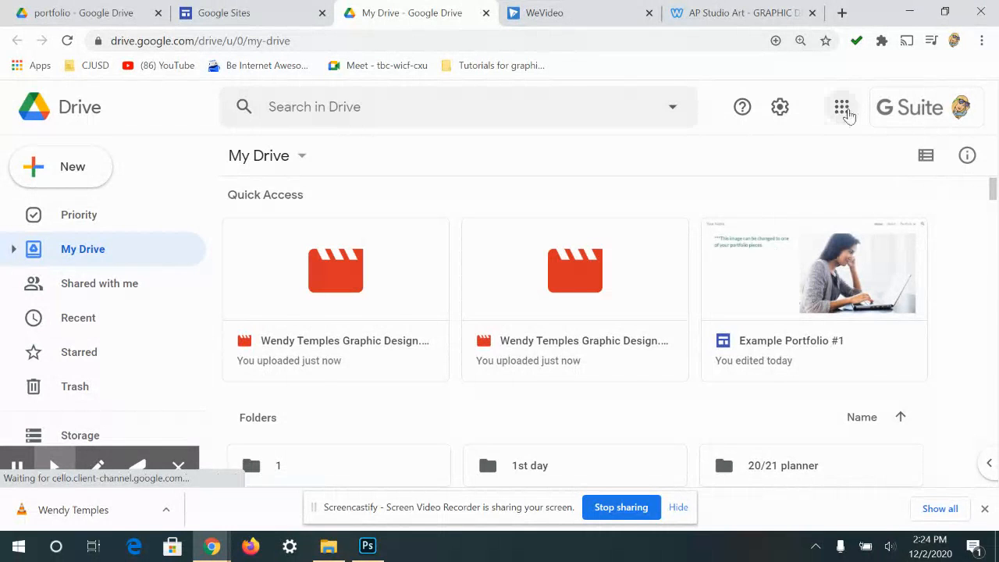
# - From Drive's Google apps grid, launch Sites in a new browser tab
pyautogui.click(841, 110)
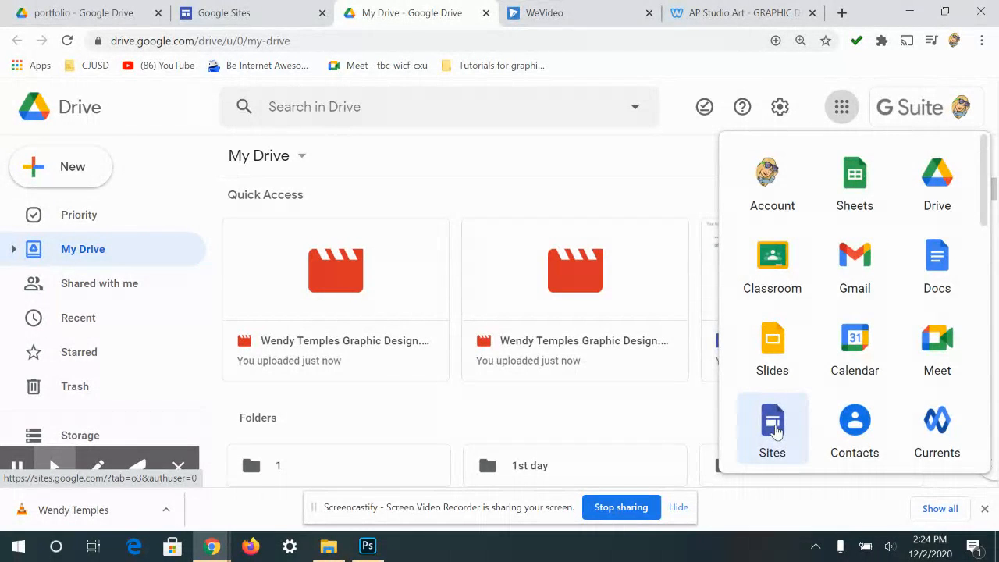
pyautogui.scroll(-5, 894, 357)
pyautogui.scroll(-3, 972, 357)
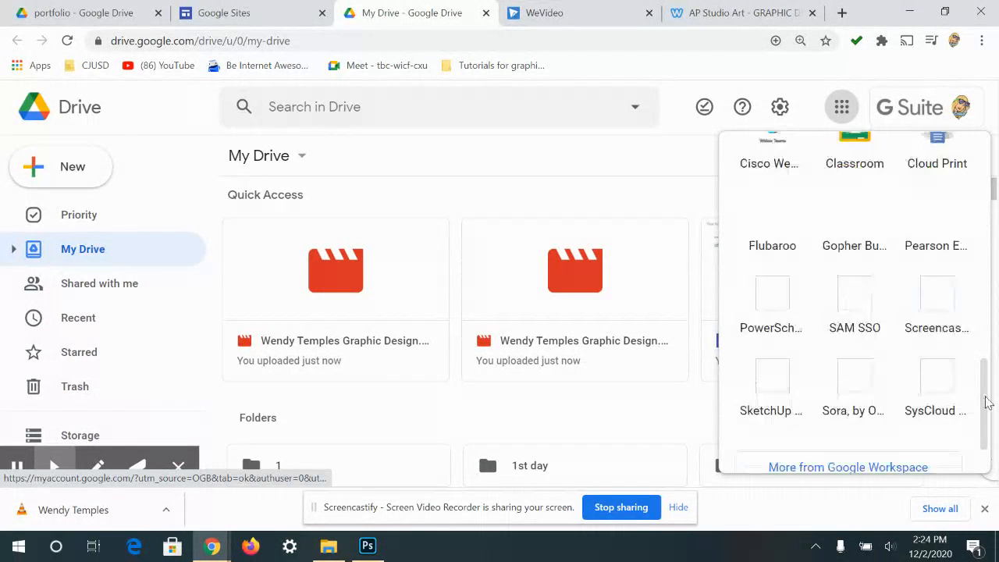
pyautogui.moveTo(986, 403); pyautogui.dragTo(981, 416)
pyautogui.scroll(3, 909, 343)
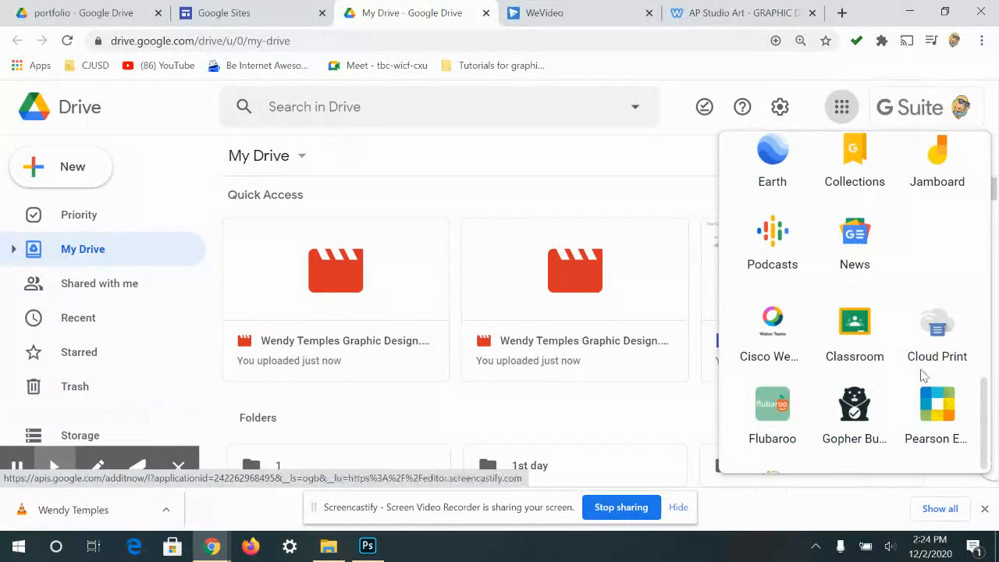
pyautogui.moveTo(984, 342); pyautogui.dragTo(988, 278)
pyautogui.scroll(5, 913, 240)
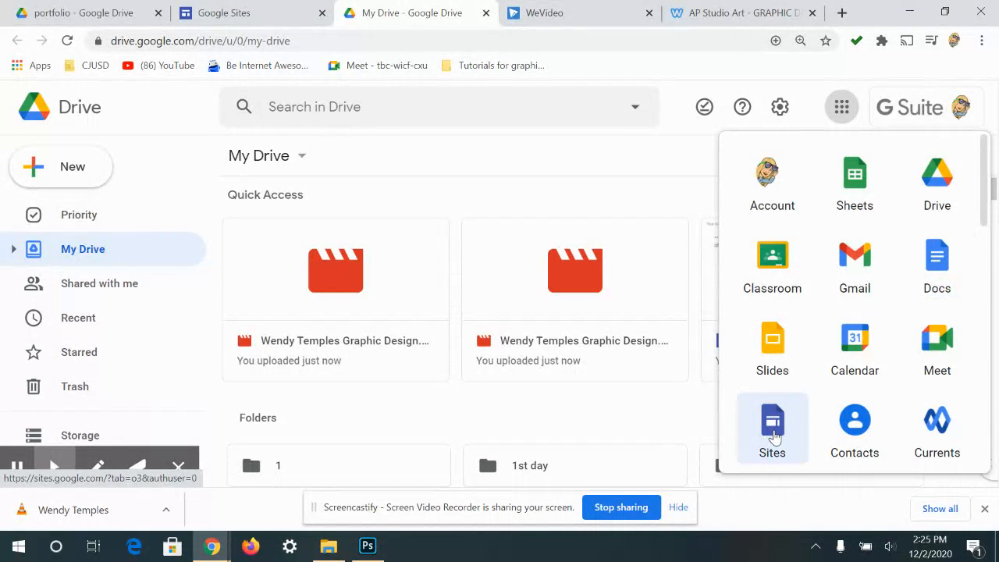
pyautogui.click(773, 435)
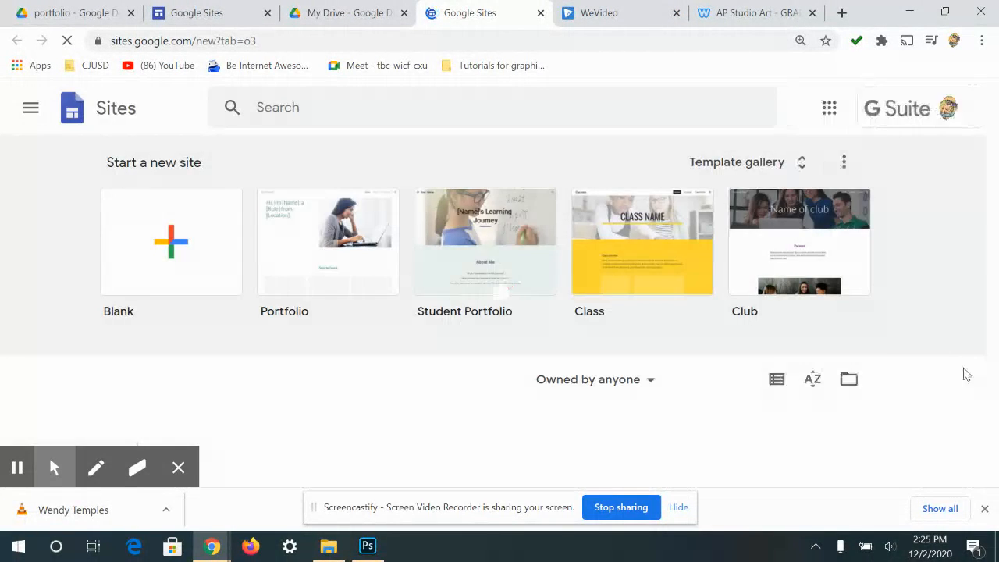
# - Dismiss the downloads bar and look over the Google Sites start page
pyautogui.click(984, 509)
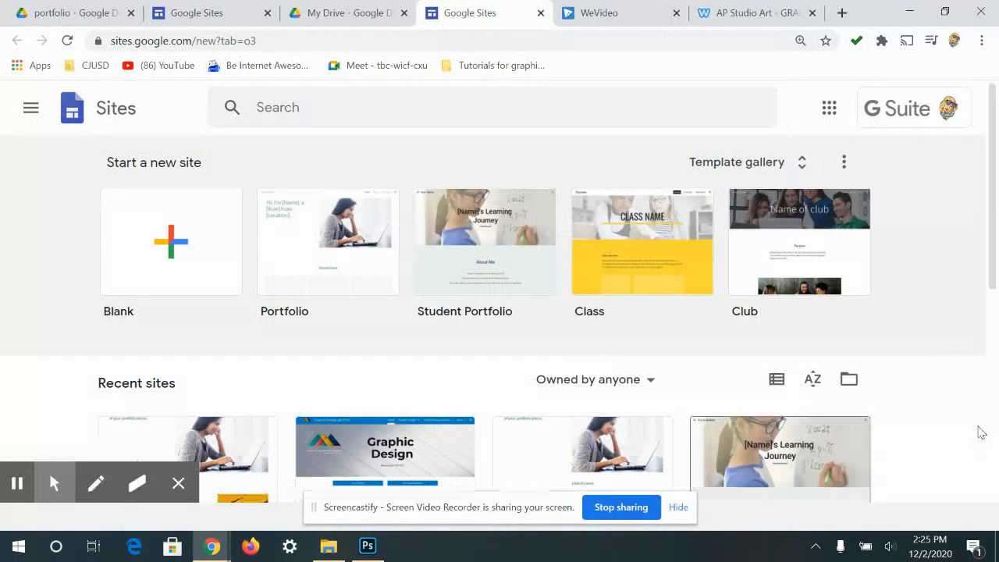
pyautogui.scroll(-1, 945, 228)
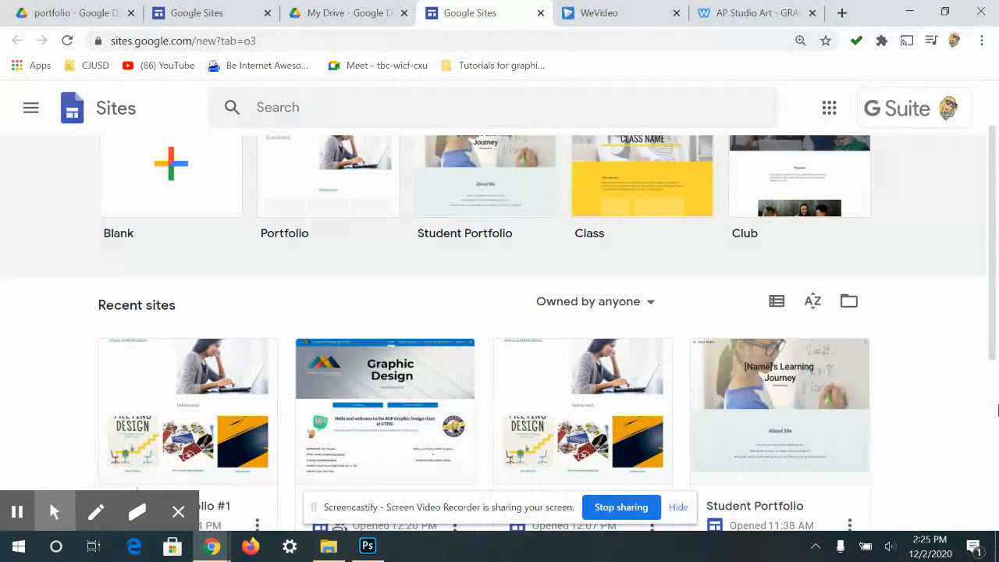
pyautogui.scroll(-1, 712, 256)
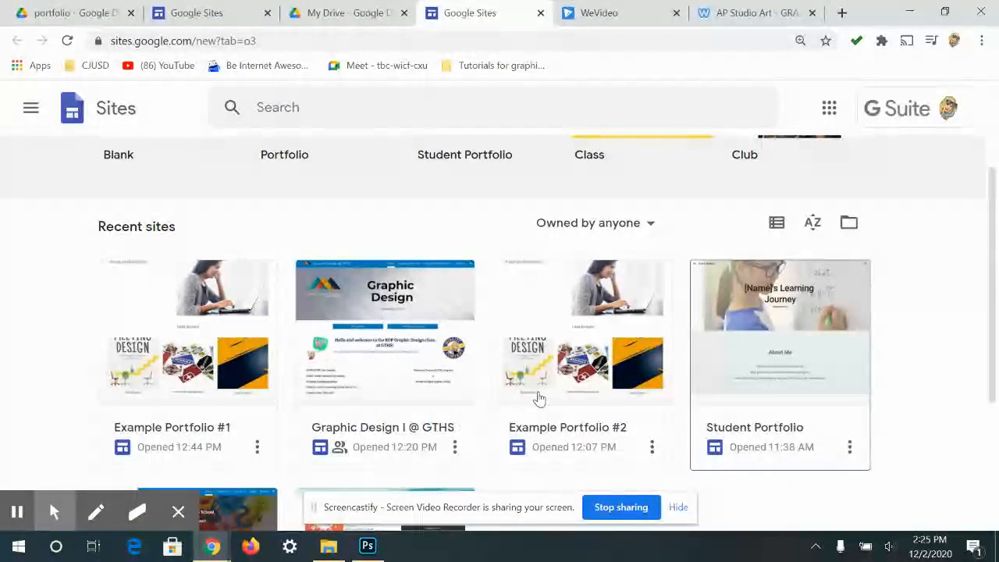
pyautogui.scroll(-1, 657, 417)
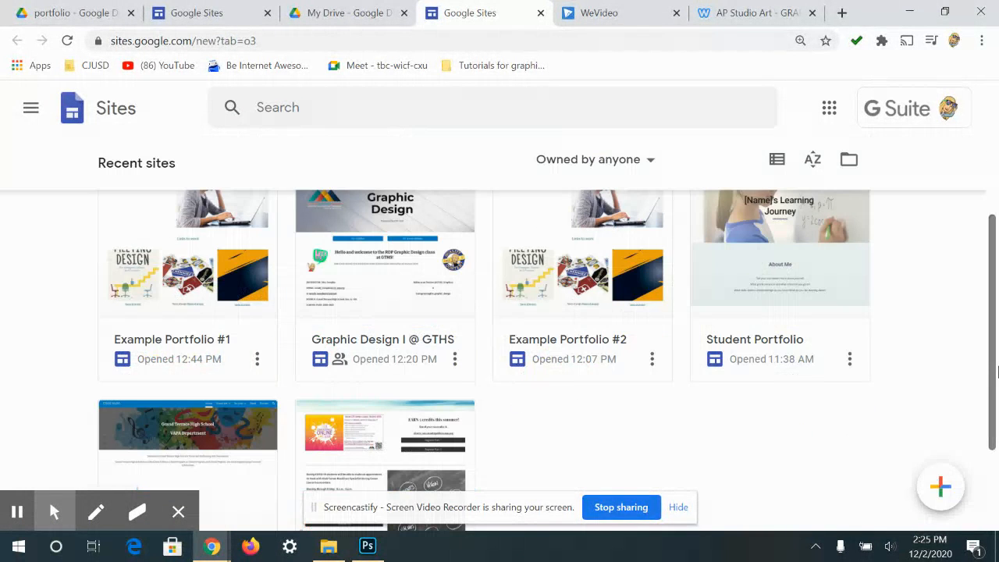
pyautogui.scroll(3, 987, 347)
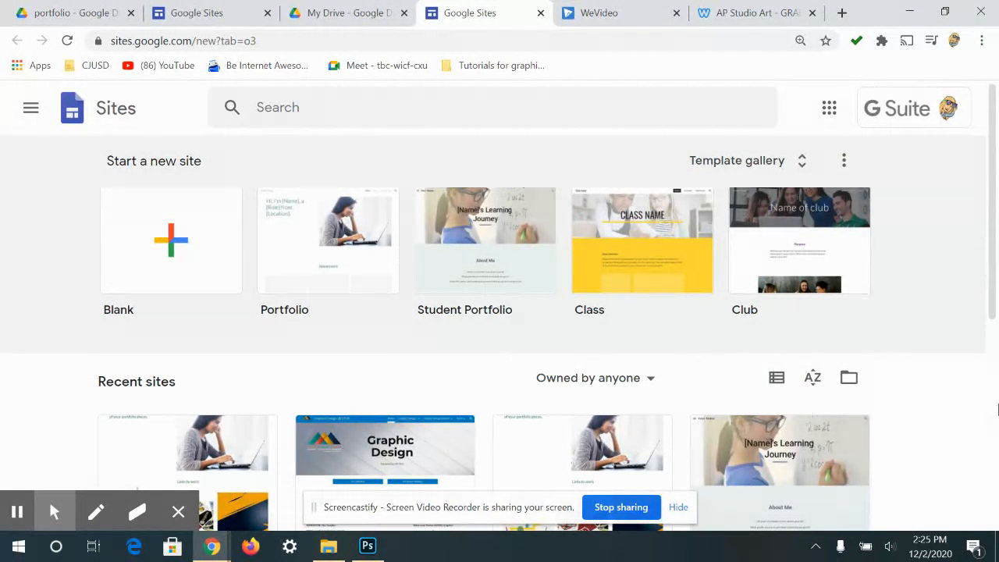
pyautogui.moveTo(993, 294); pyautogui.dragTo(995, 302)
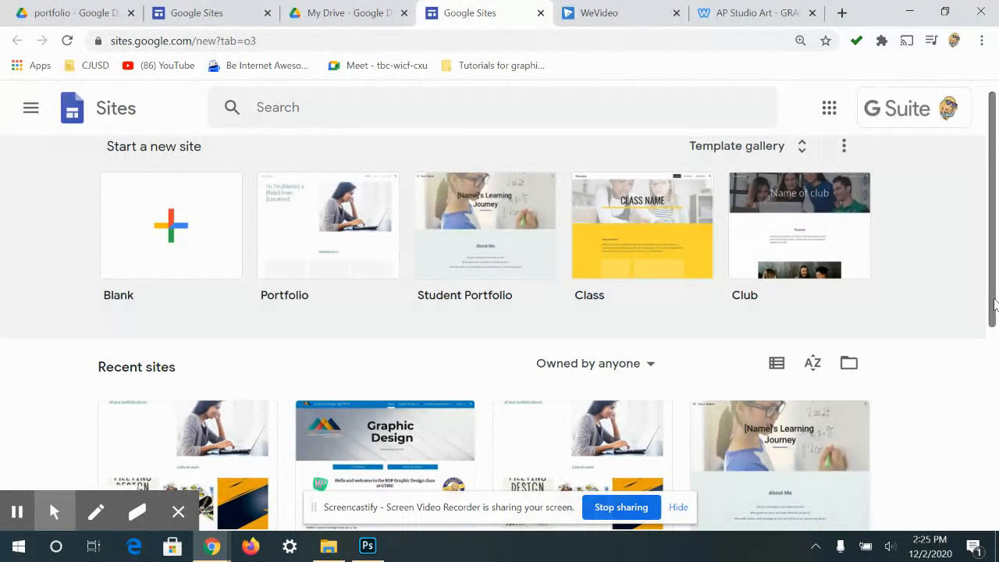
pyautogui.moveTo(984, 283); pyautogui.dragTo(983, 252)
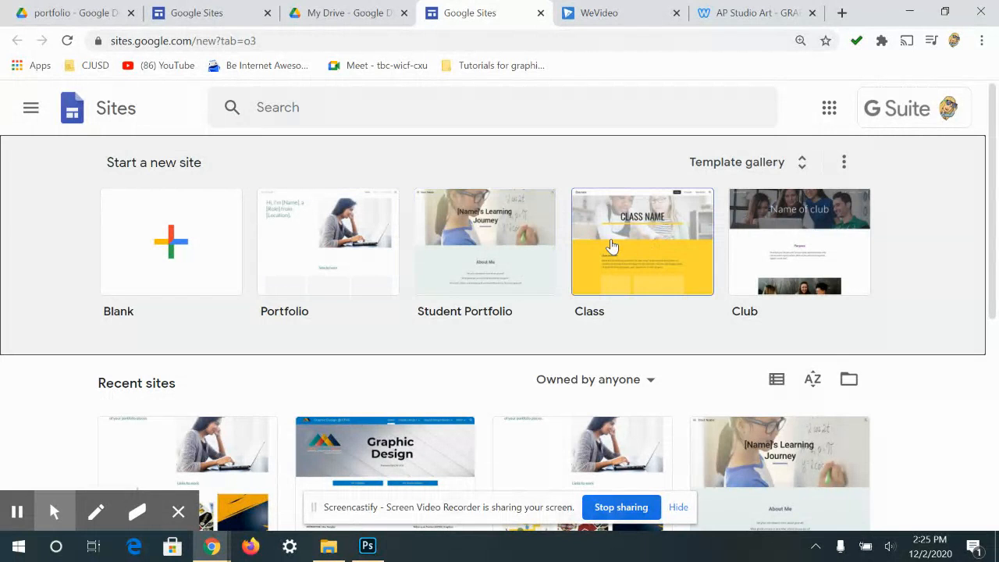
# - Expand the full template gallery and browse it for the Student Portfolio template
pyautogui.click(804, 161)
pyautogui.scroll(-8, 826, 347)
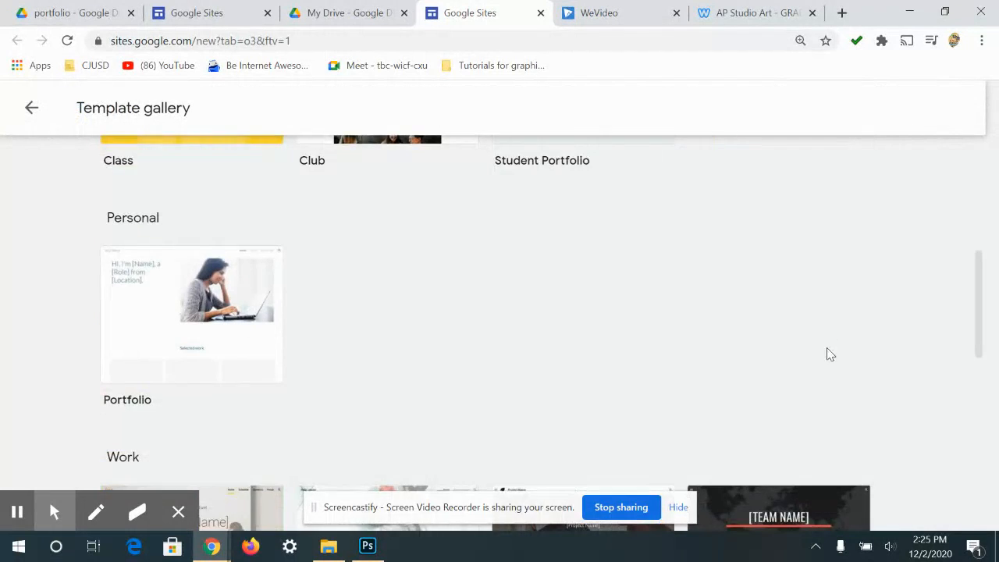
pyautogui.scroll(2, 780, 332)
pyautogui.scroll(-4, 737, 319)
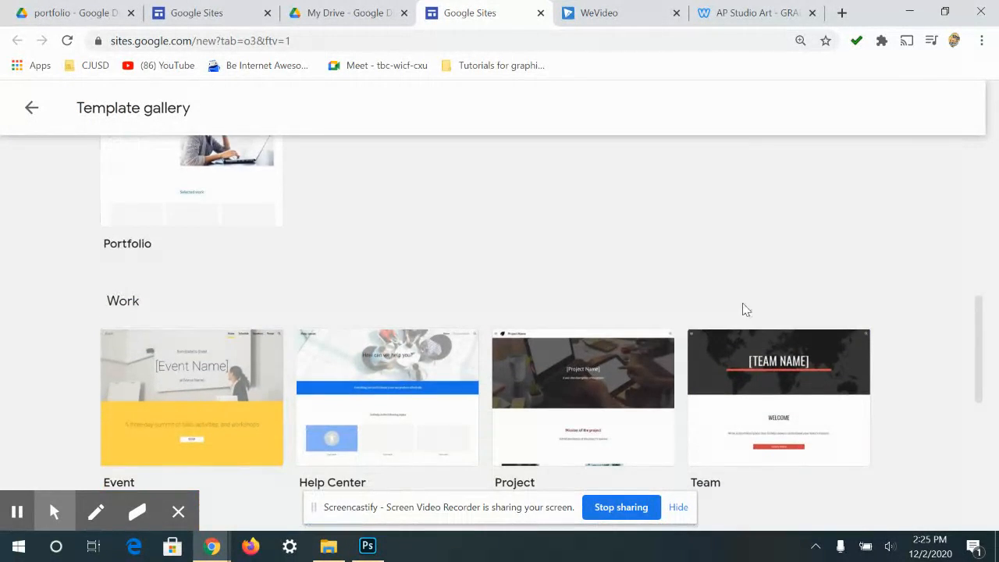
pyautogui.scroll(-3, 401, 283)
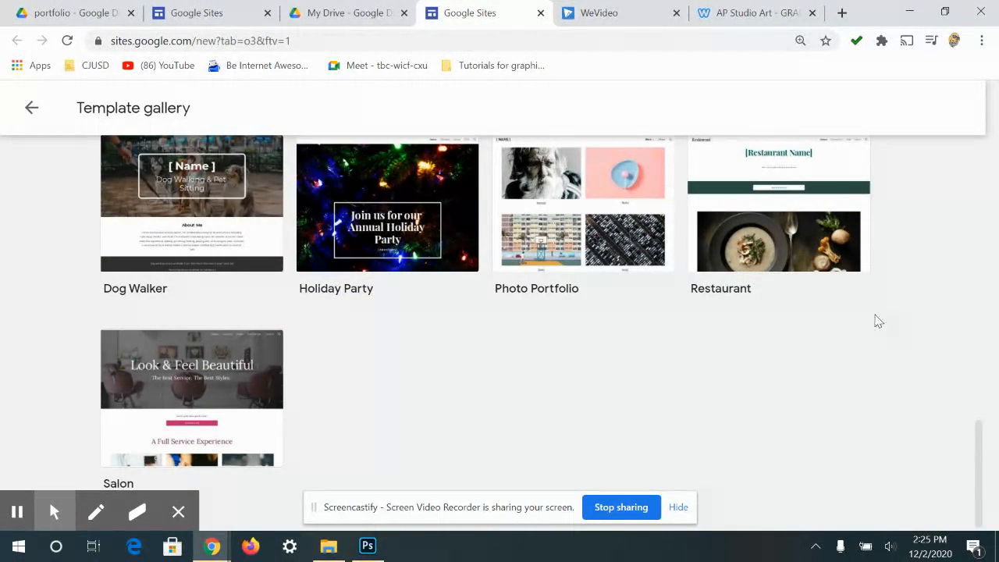
pyautogui.scroll(5, 878, 319)
pyautogui.scroll(7, 889, 300)
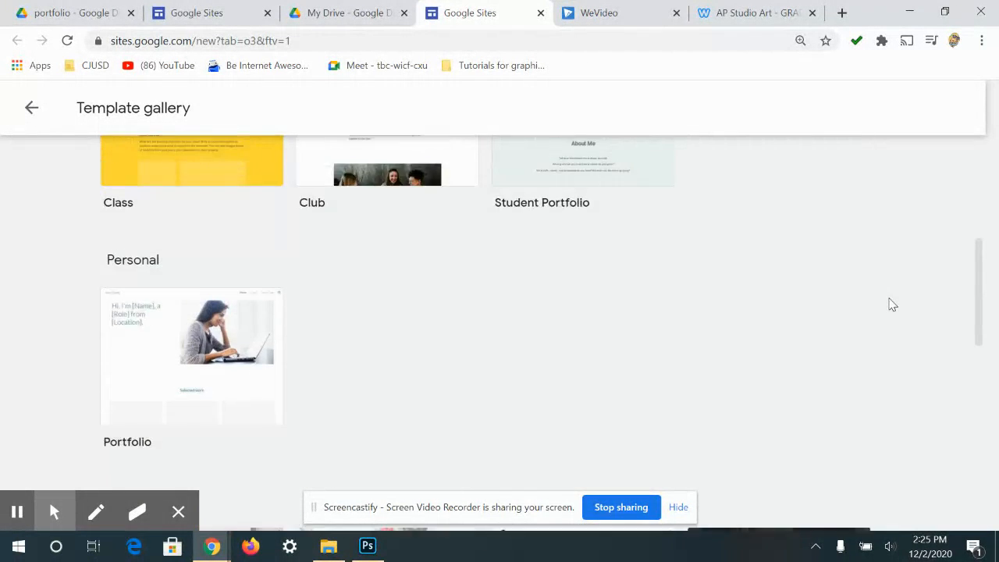
pyautogui.scroll(2, 979, 323)
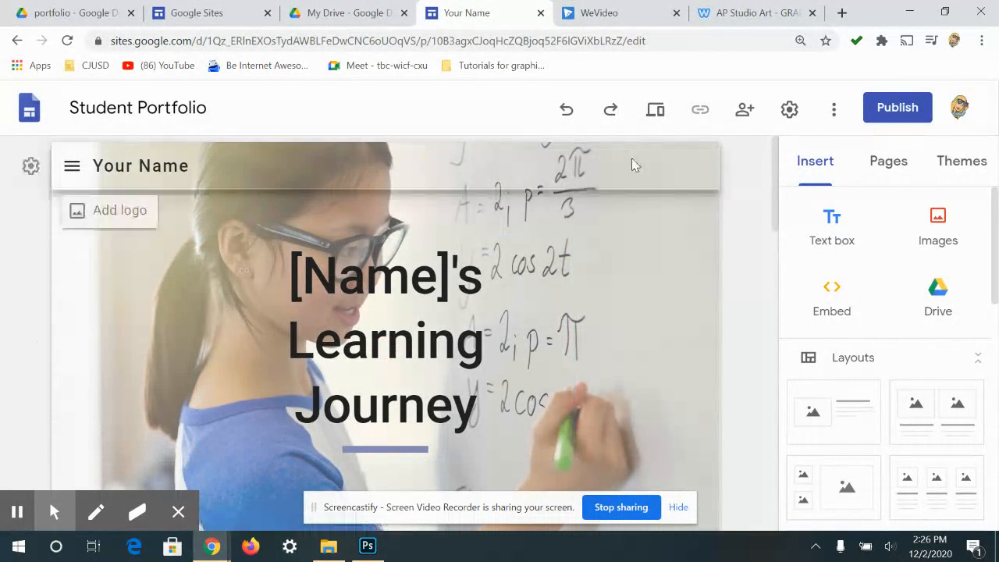
pyautogui.scroll(-10, 589, 296)
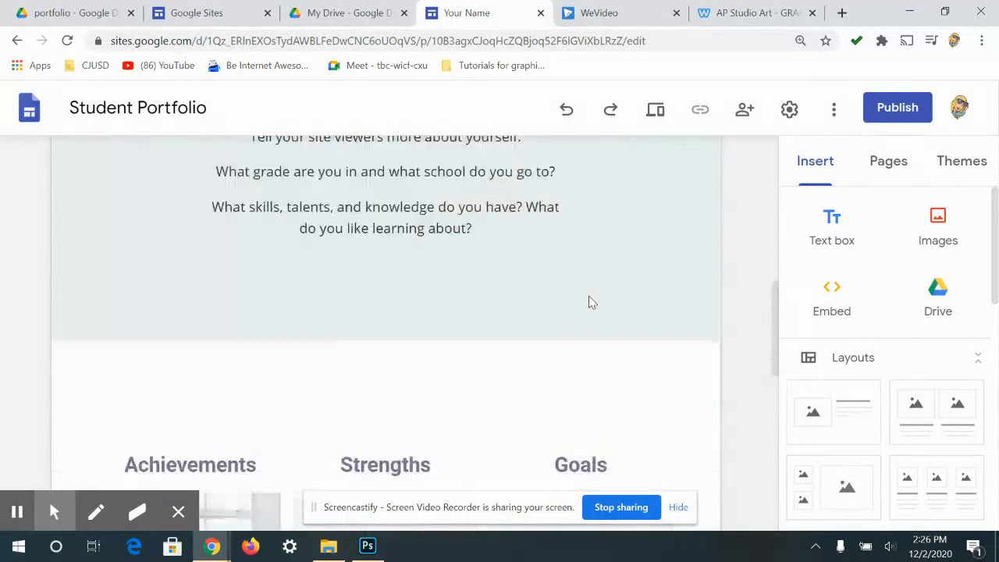
pyautogui.scroll(-3, 651, 277)
pyautogui.click(814, 161)
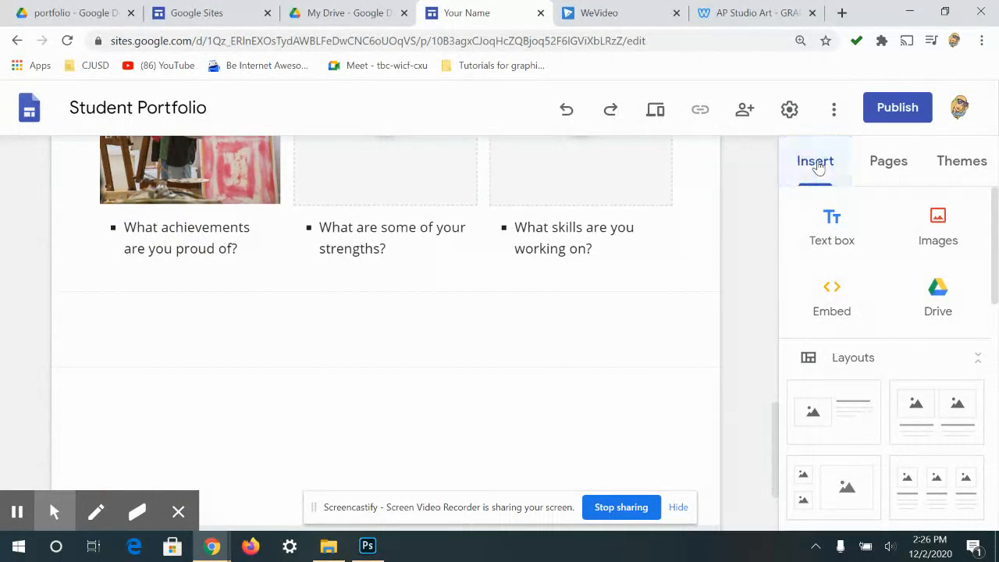
pyautogui.click(830, 235)
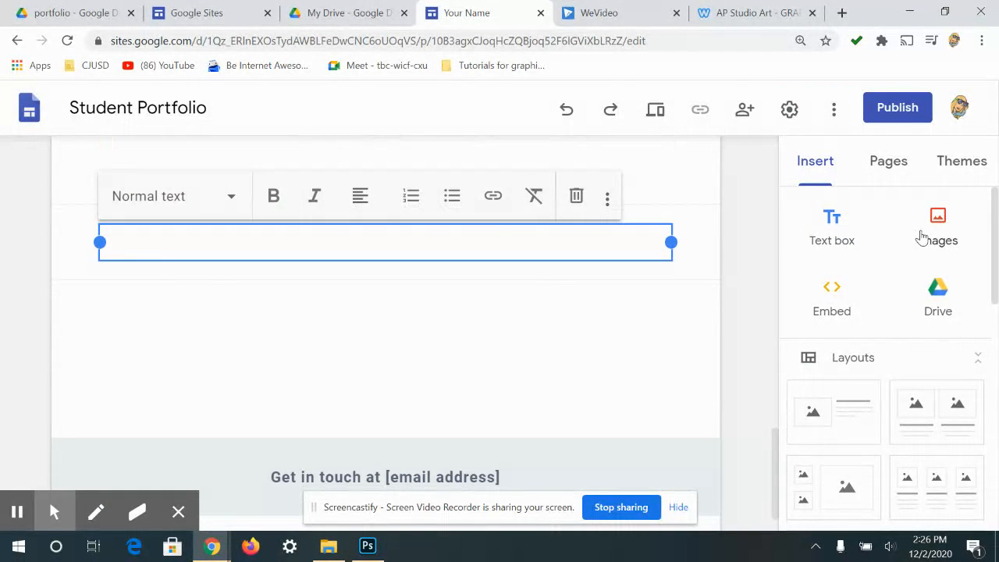
pyautogui.click(944, 242)
pyautogui.click(848, 311)
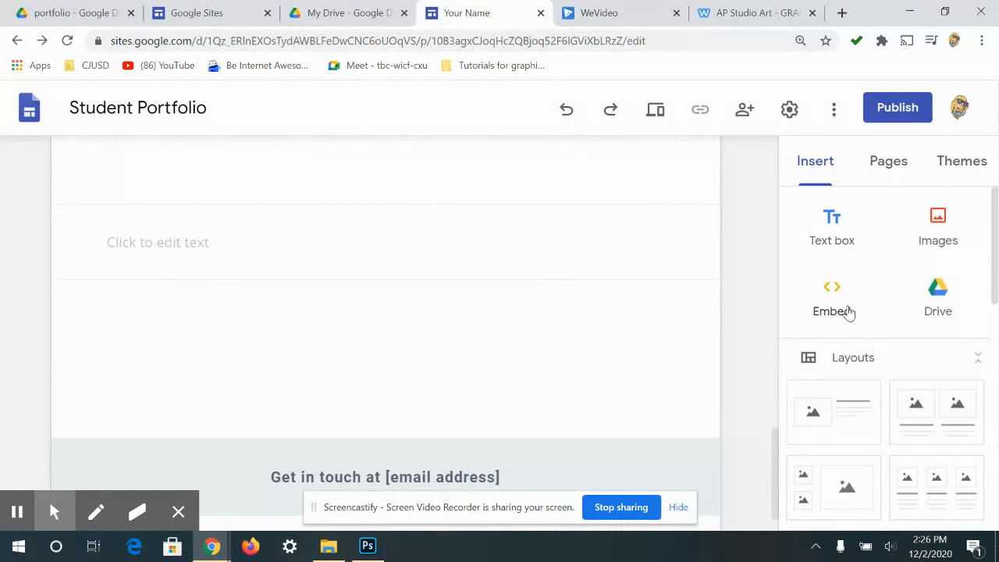
pyautogui.click(935, 309)
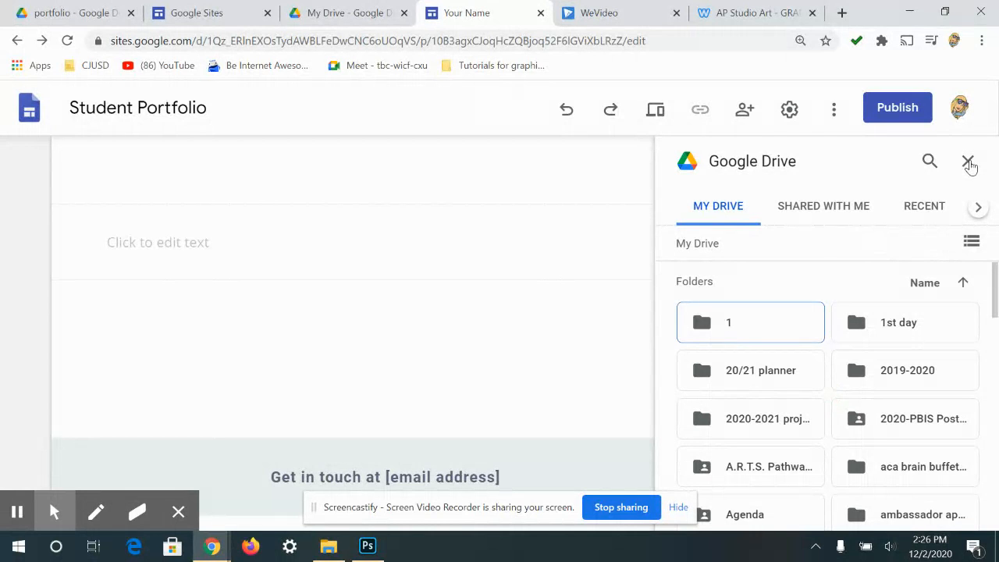
pyautogui.click(969, 161)
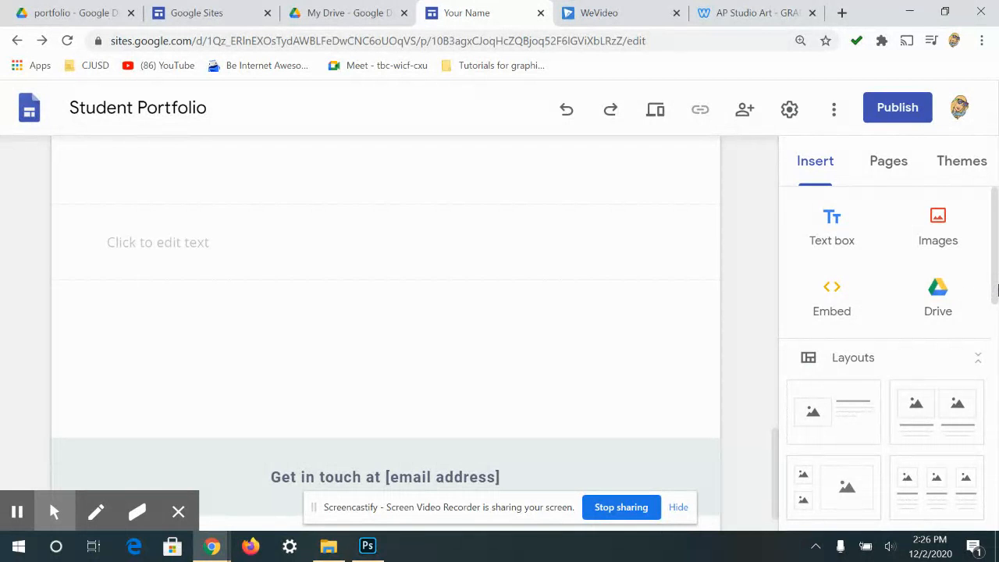
pyautogui.moveTo(994, 258); pyautogui.dragTo(994, 264)
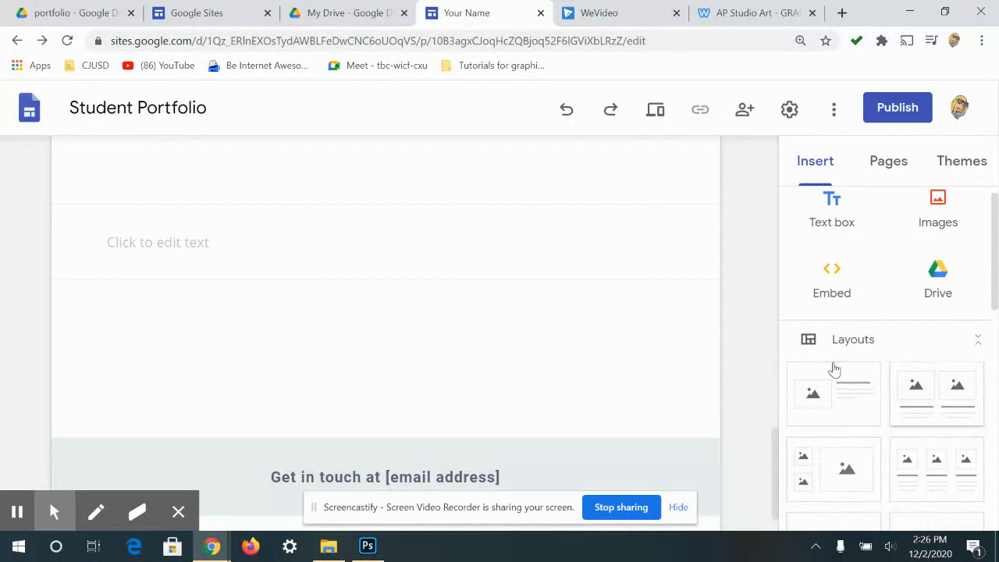
pyautogui.scroll(7, 694, 426)
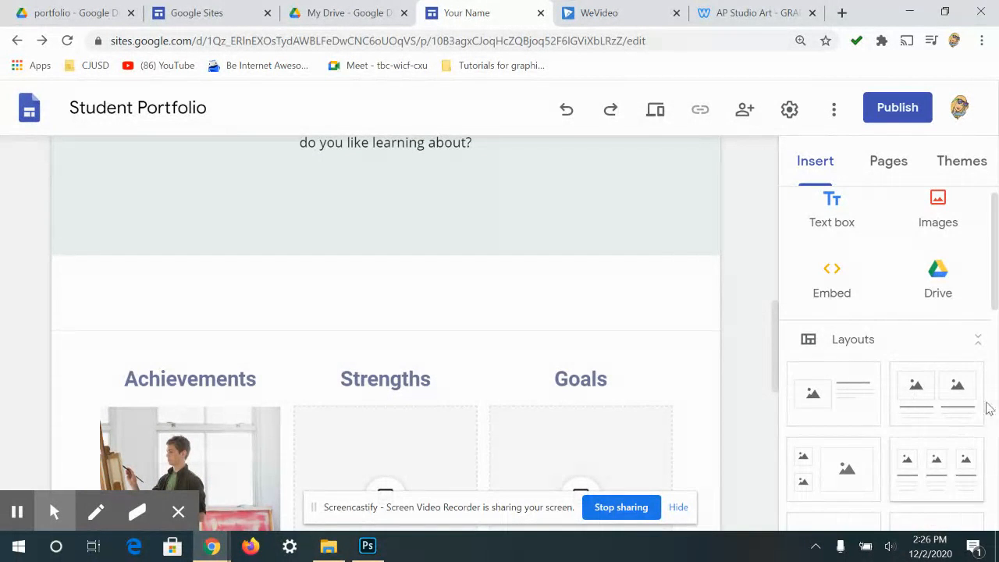
pyautogui.scroll(-3, 985, 401)
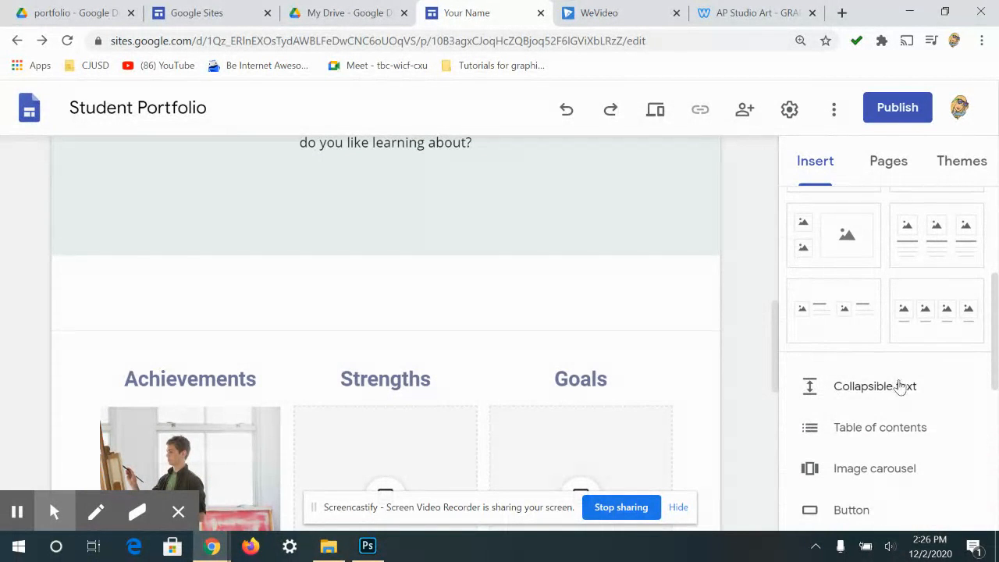
pyautogui.scroll(-1, 900, 388)
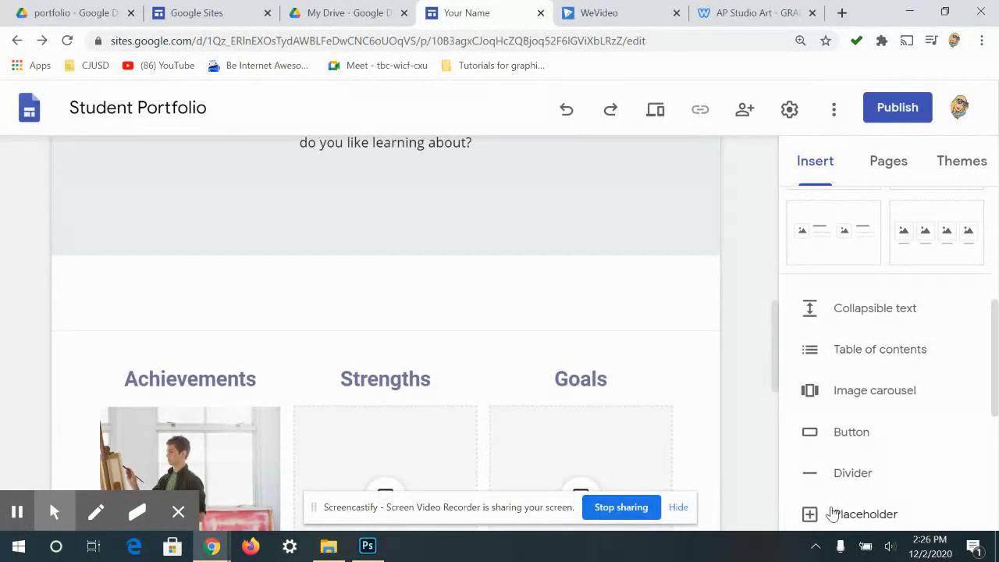
pyautogui.scroll(-4, 881, 446)
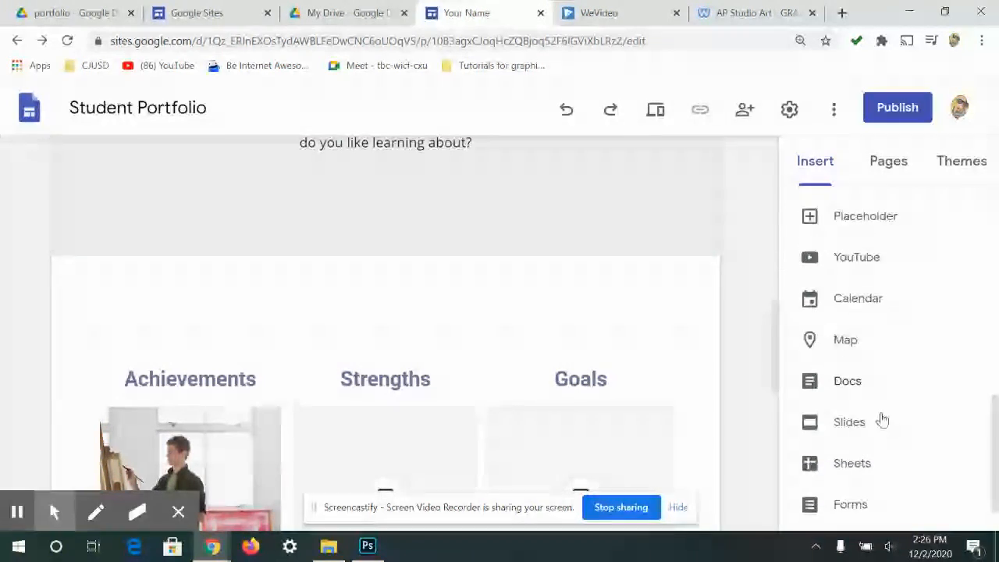
pyautogui.click(996, 396)
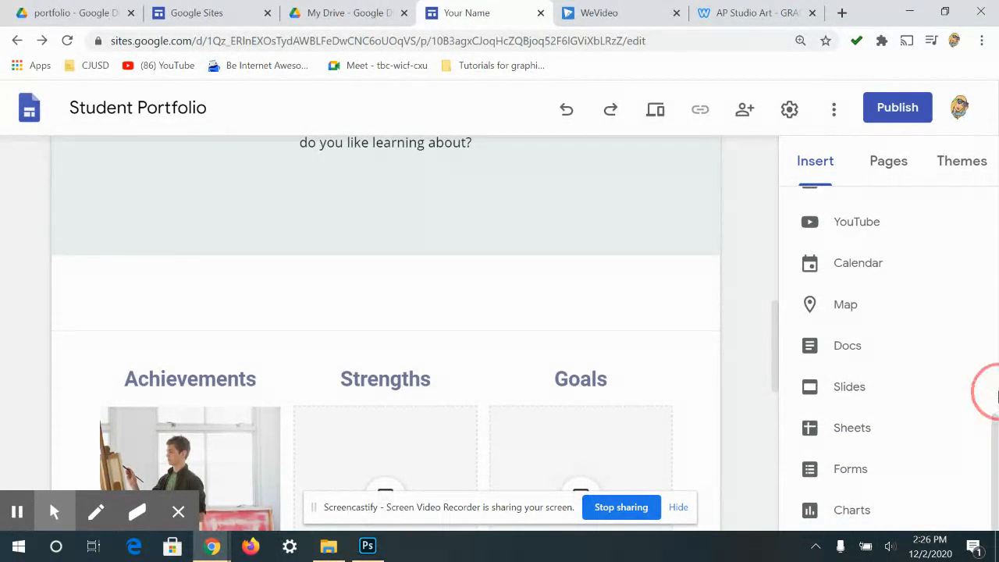
pyautogui.click(985, 305)
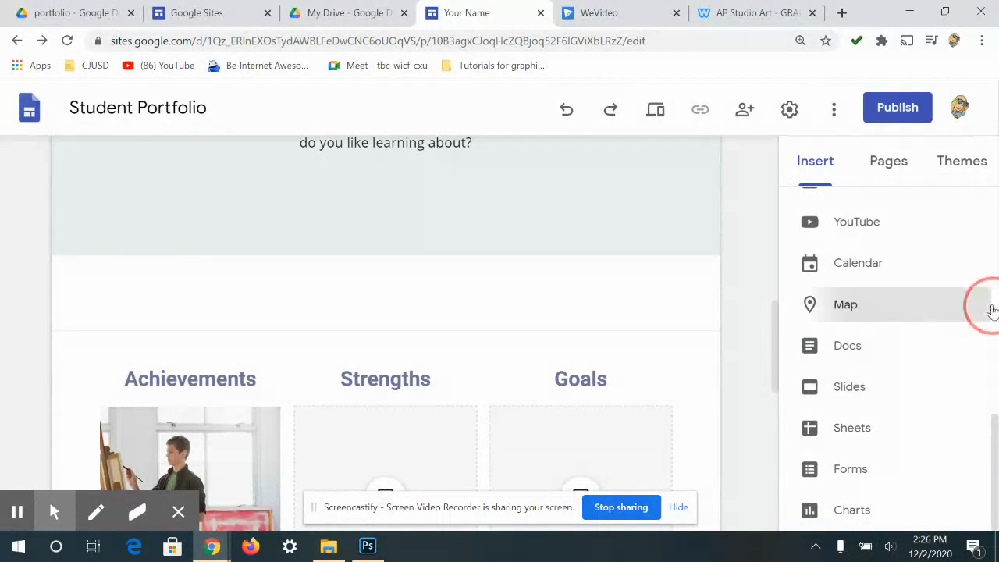
pyautogui.click(786, 134)
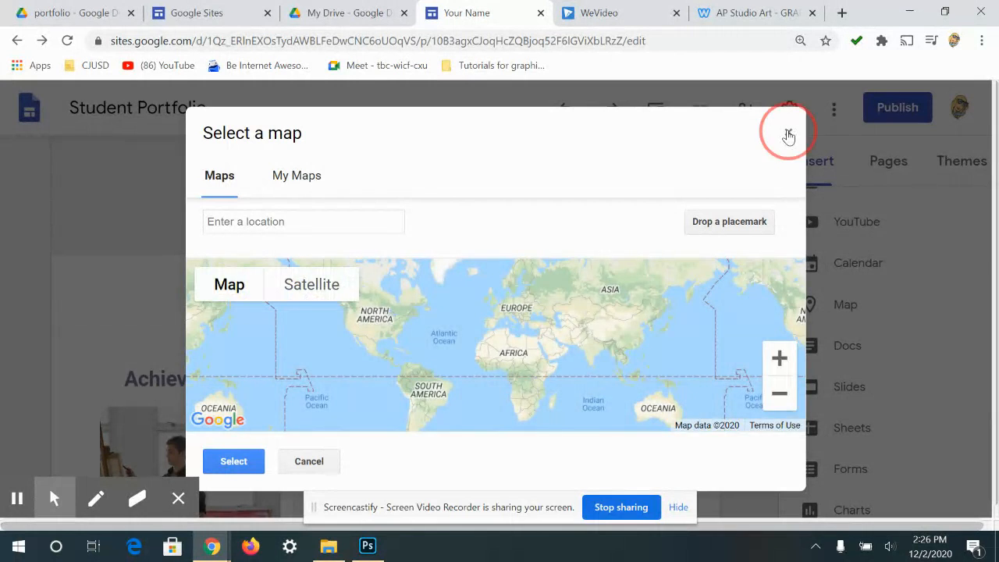
pyautogui.moveTo(995, 428); pyautogui.dragTo(994, 213)
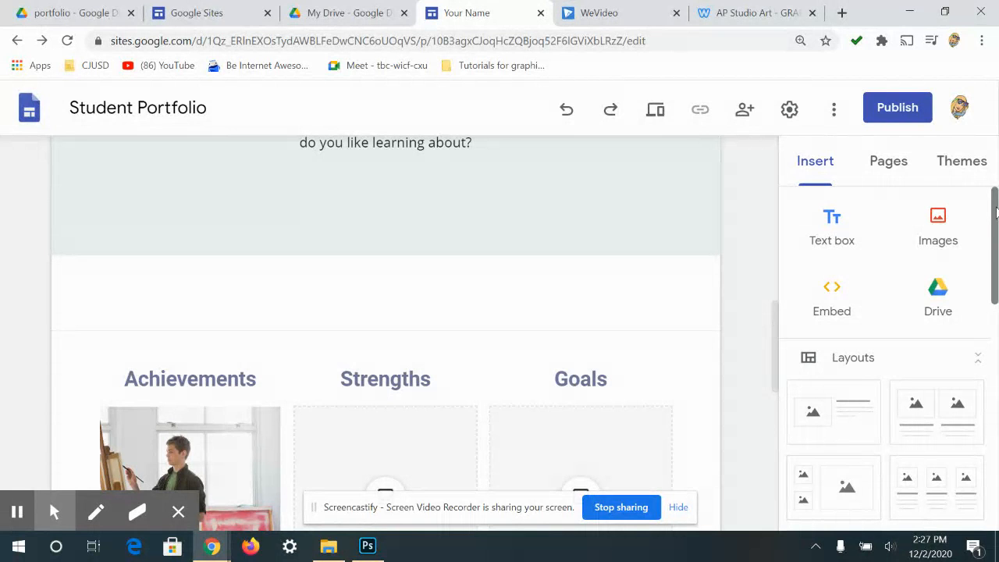
pyautogui.scroll(10, 620, 238)
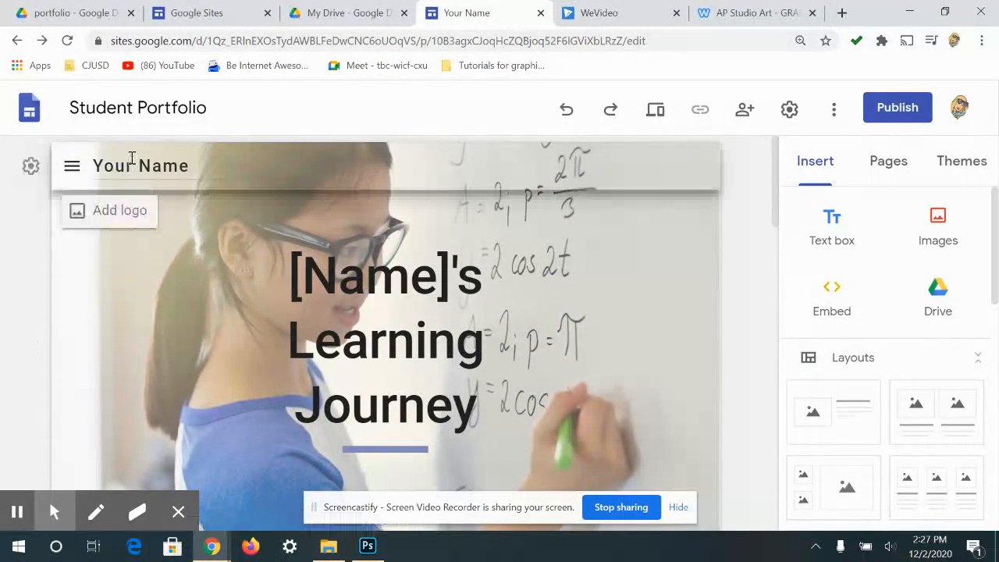
# - Replace the 'Your Name' site title with the student's name, then check and close the logo settings
pyautogui.moveTo(189, 165); pyautogui.dragTo(66, 195)
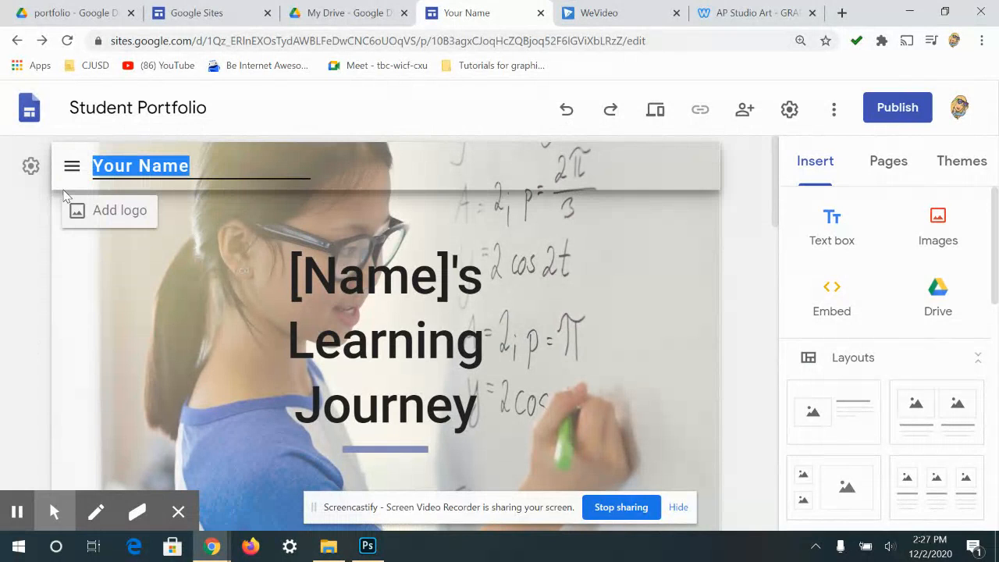
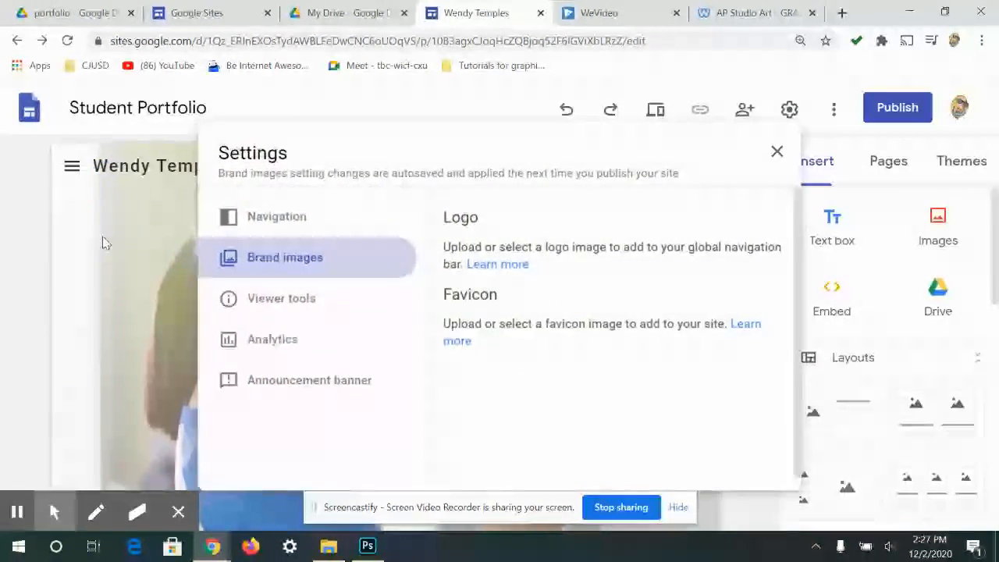
pyautogui.click(78, 210)
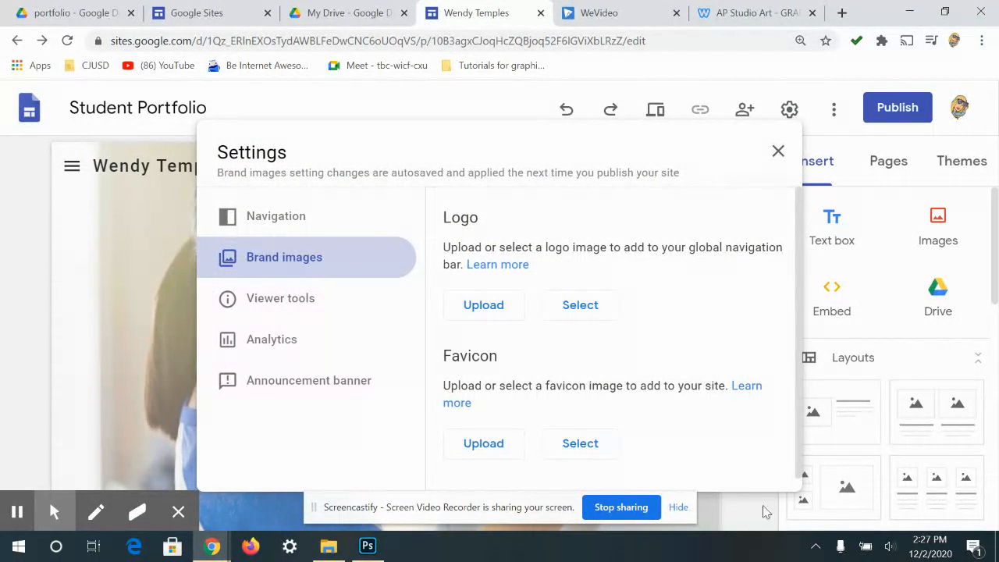
pyautogui.click(777, 152)
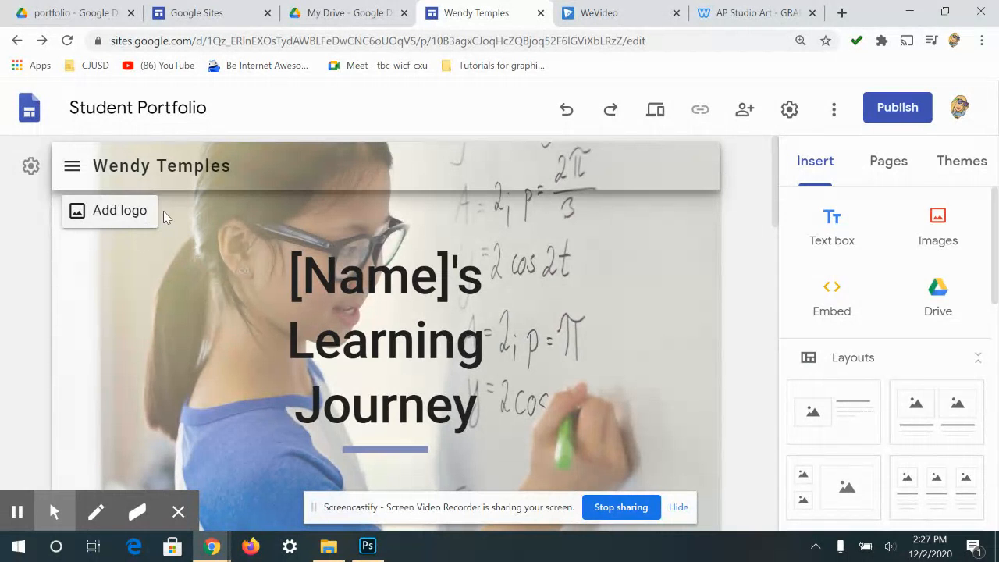
# - Change the '[Name]'s Learning Journey' header title to the student's name followed by 'Portfolio'
pyautogui.click(446, 375)
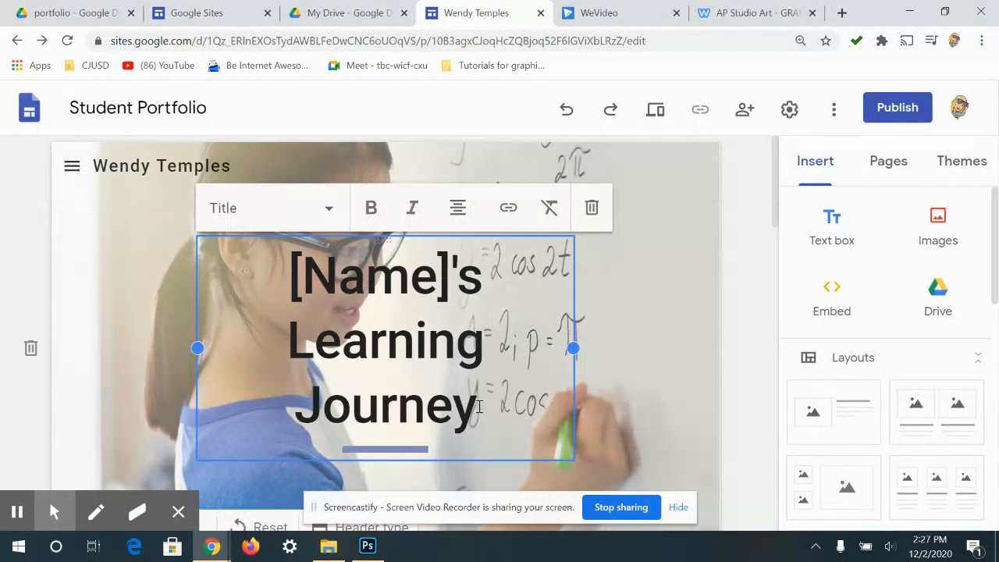
pyautogui.moveTo(468, 408); pyautogui.dragTo(252, 268)
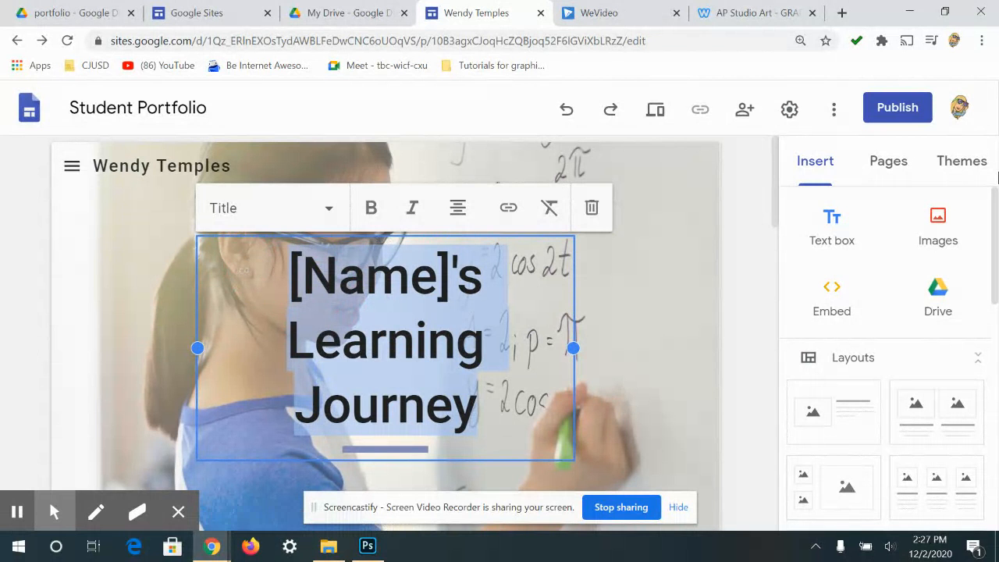
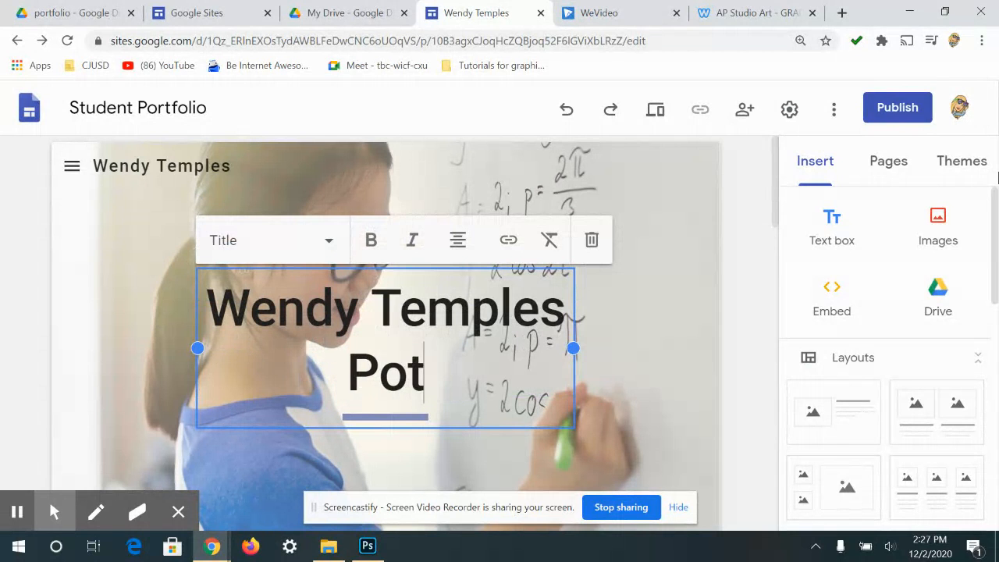
pyautogui.write('r')
pyautogui.write('tfo')
pyautogui.press('BackSpace')
pyautogui.write('folio')
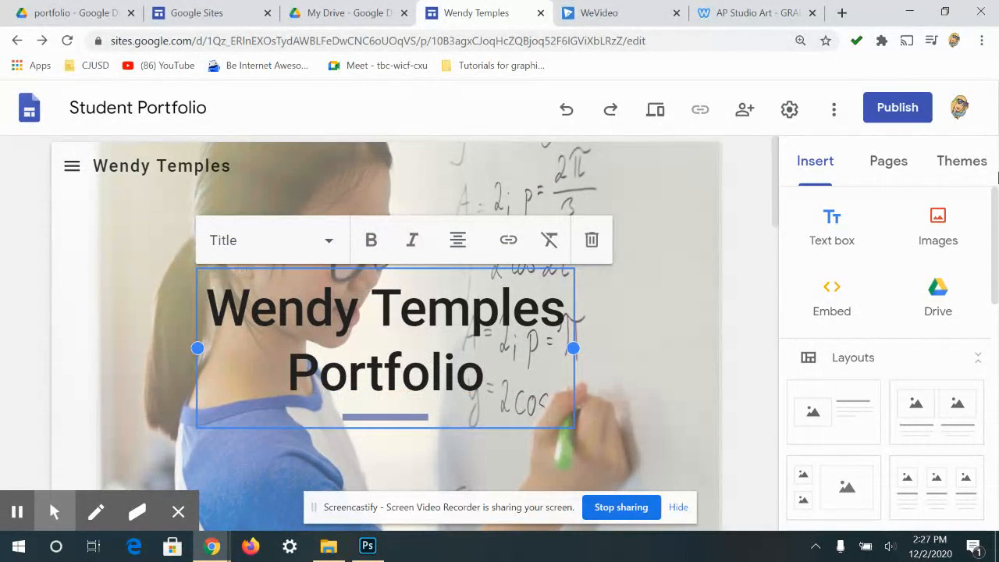
# - Widen the new portfolio title box to both the left and right
pyautogui.moveTo(486, 373); pyautogui.dragTo(197, 300)
pyautogui.moveTo(572, 349); pyautogui.dragTo(622, 349)
pyautogui.moveTo(197, 348); pyautogui.dragTo(148, 348)
pyautogui.moveTo(622, 350); pyautogui.dragTo(626, 348)
pyautogui.click(633, 332)
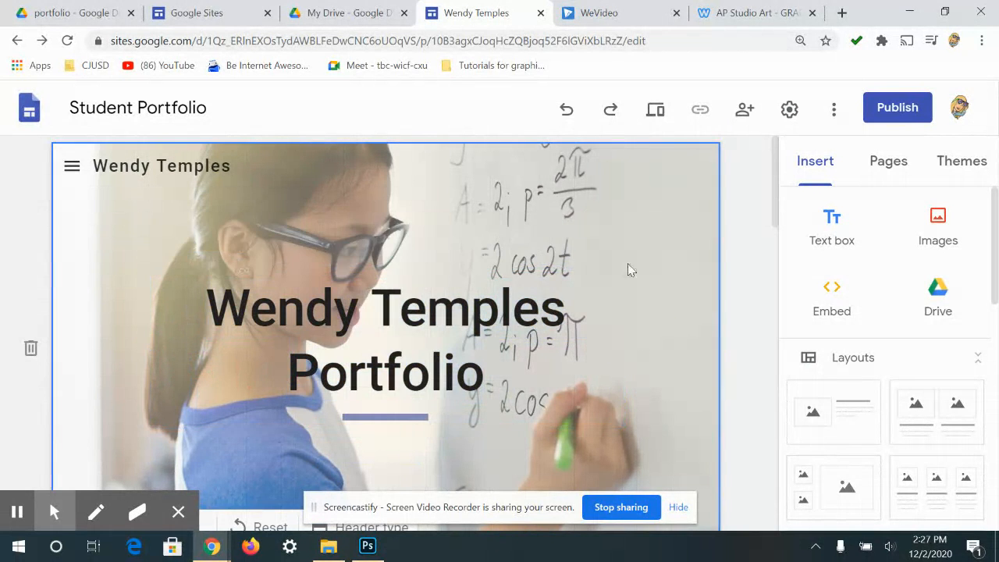
# - Delete the header section, try a plain text header, then undo to restore the image header
pyautogui.doubleClick(540, 247)
pyautogui.click(30, 352)
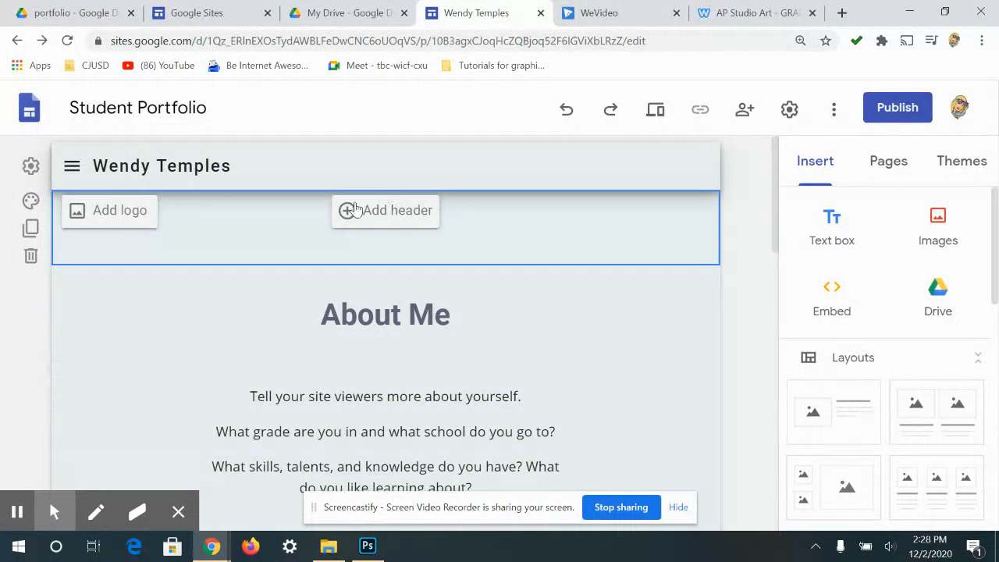
pyautogui.click(368, 208)
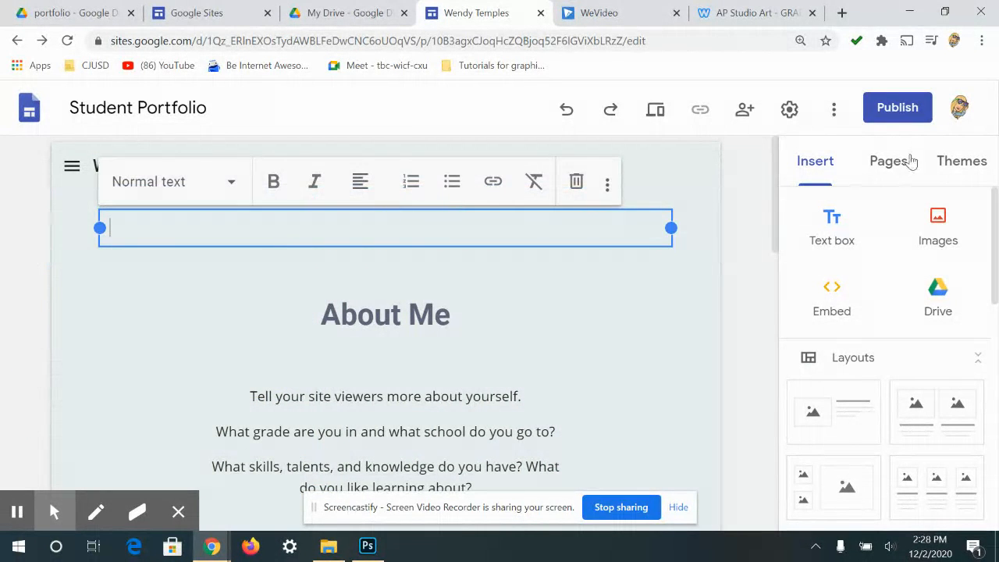
pyautogui.scroll(-7, 937, 413)
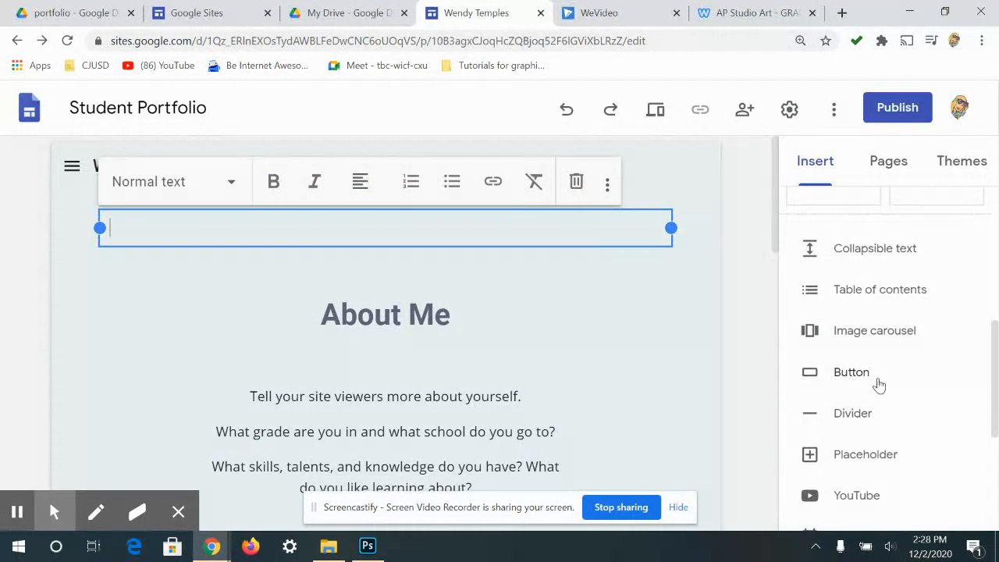
pyautogui.scroll(3, 875, 380)
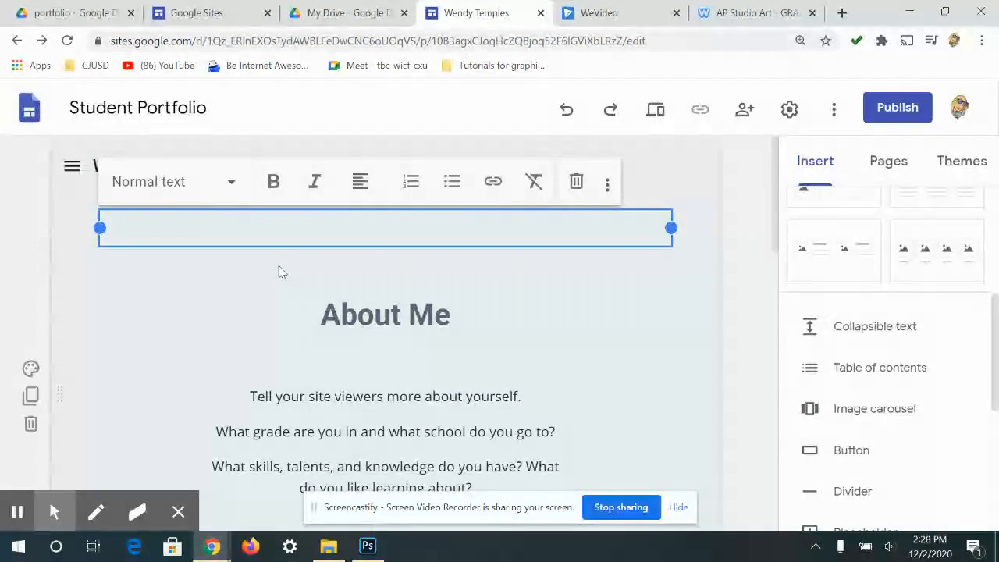
pyautogui.click(653, 169)
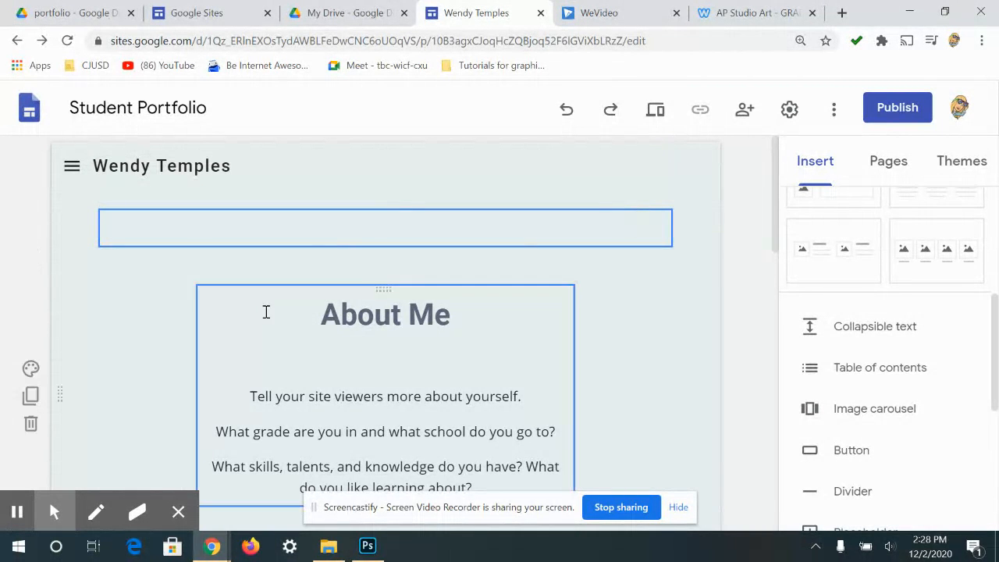
pyautogui.click(437, 228)
pyautogui.click(567, 109)
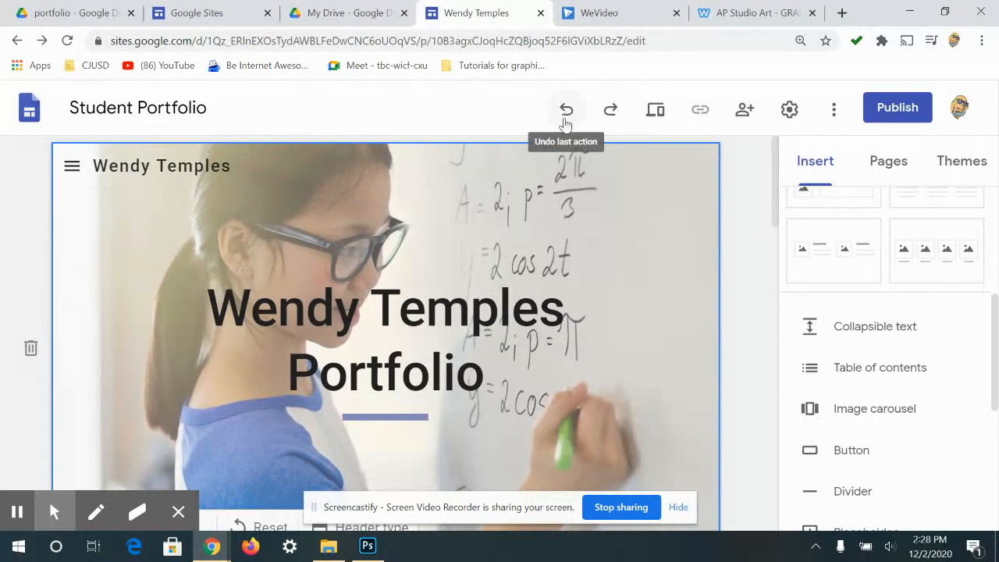
# - Browse the image gallery for a replacement home page header background
pyautogui.doubleClick(646, 318)
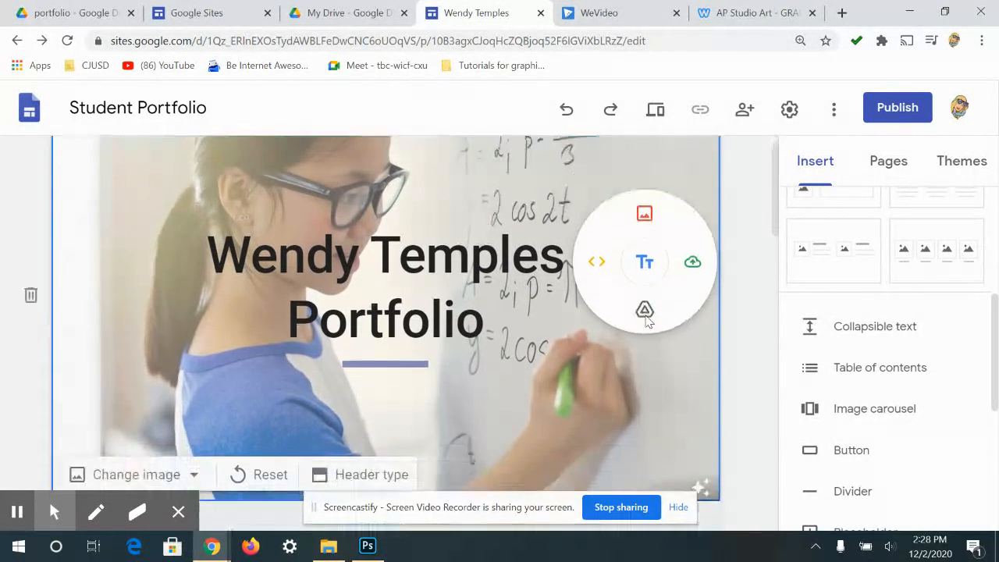
pyautogui.scroll(-1, 646, 321)
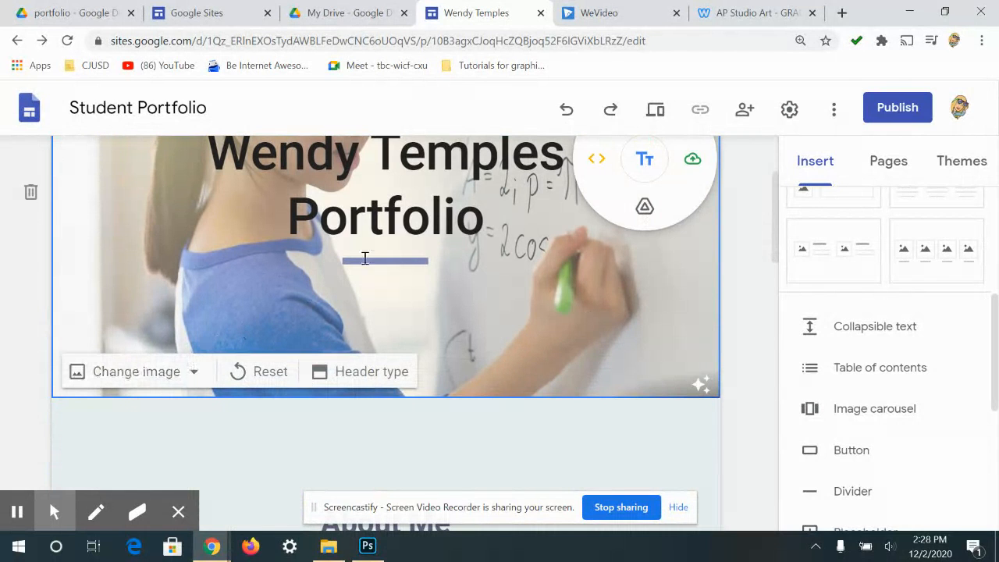
pyautogui.click(179, 371)
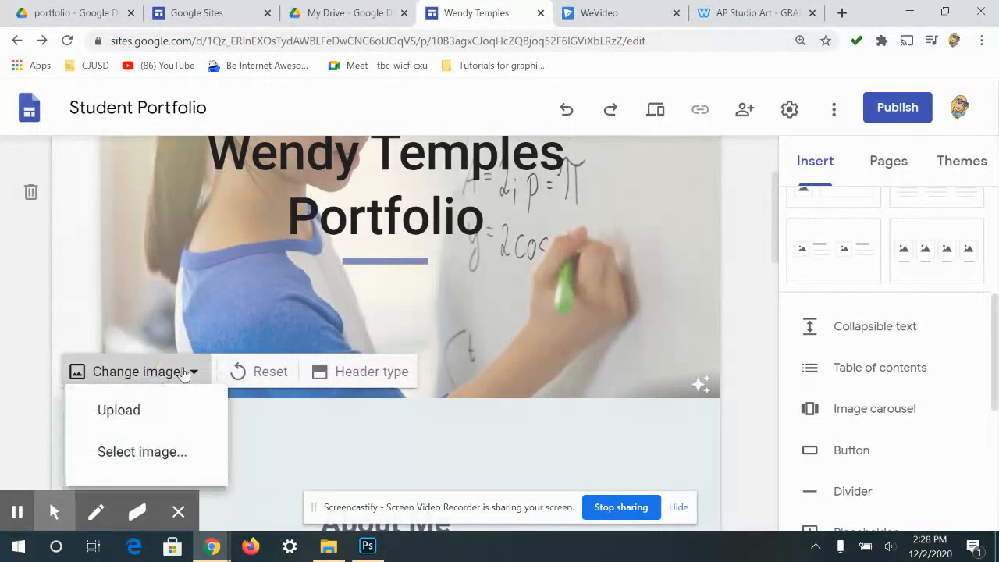
pyautogui.scroll(-1, 176, 410)
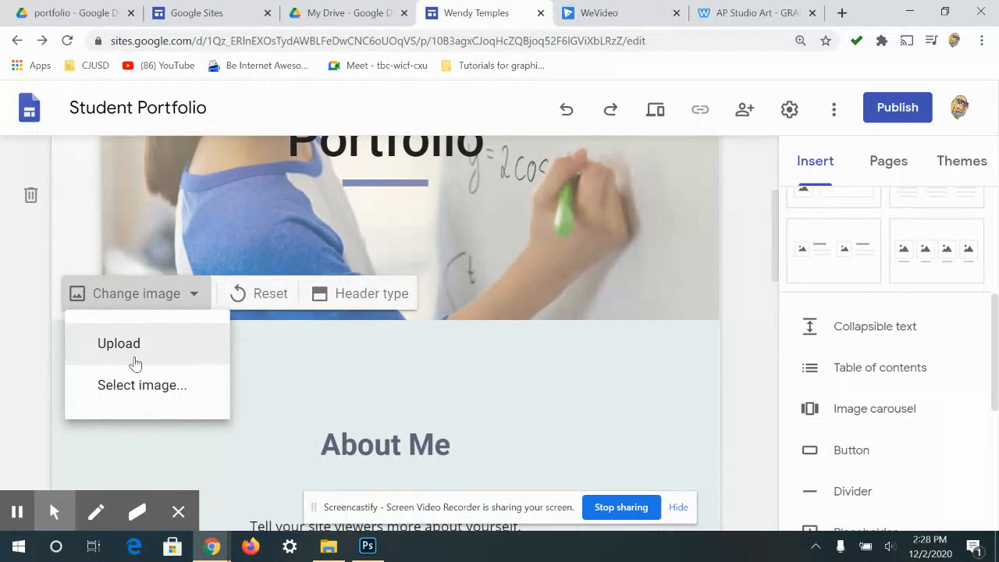
pyautogui.click(143, 386)
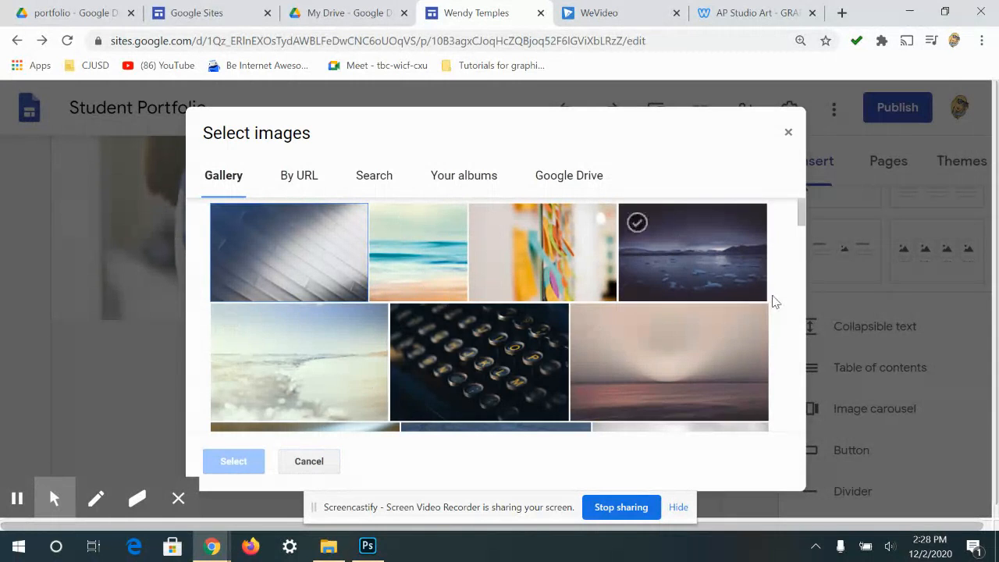
pyautogui.scroll(-2, 773, 297)
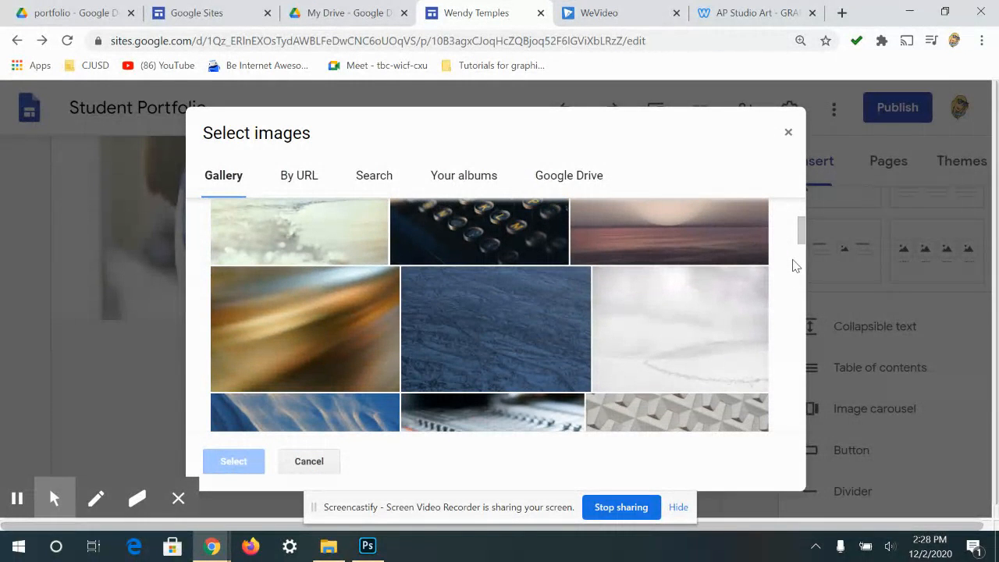
pyautogui.scroll(-5, 794, 265)
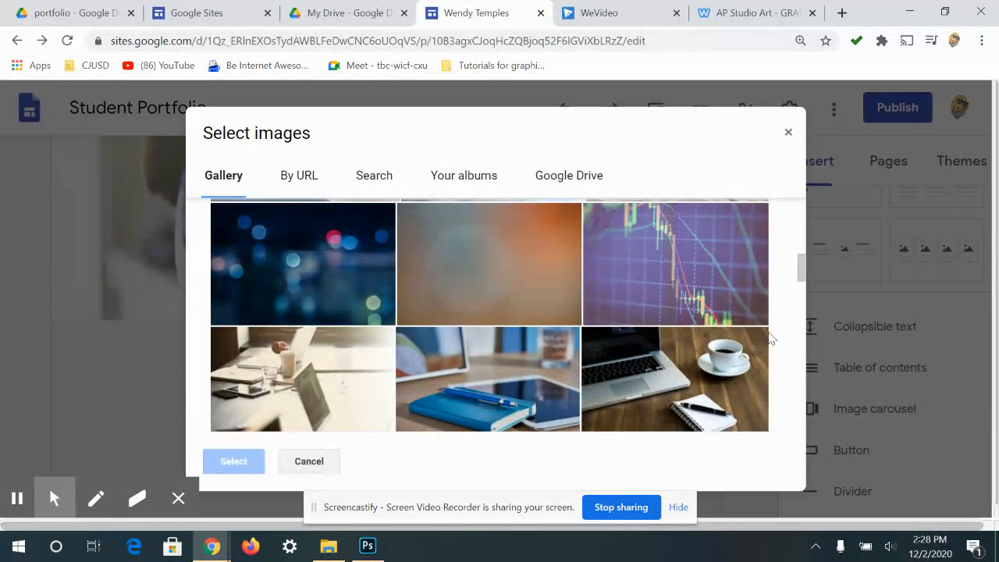
pyautogui.scroll(-1, 749, 384)
pyautogui.scroll(-5, 749, 385)
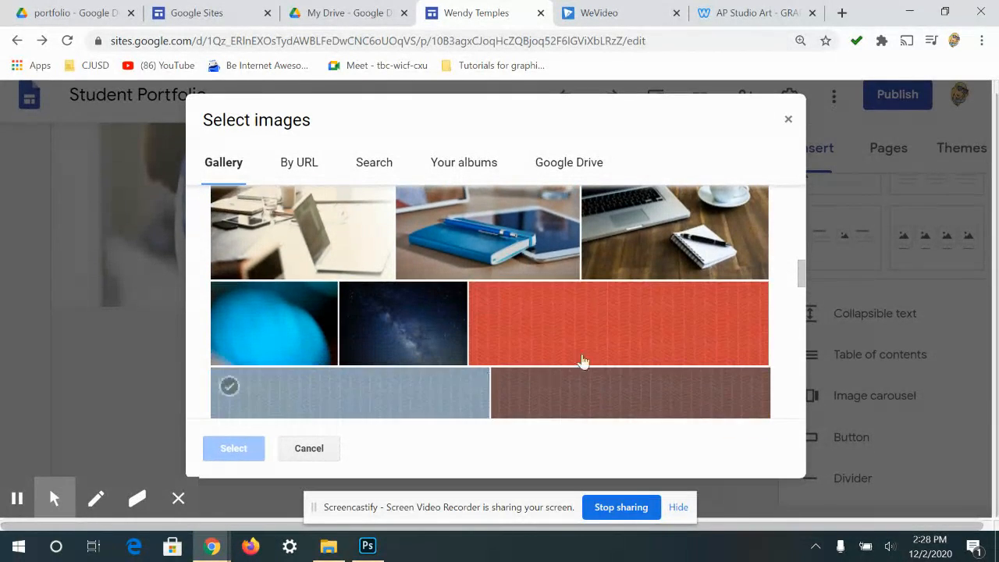
pyautogui.scroll(-12, 556, 346)
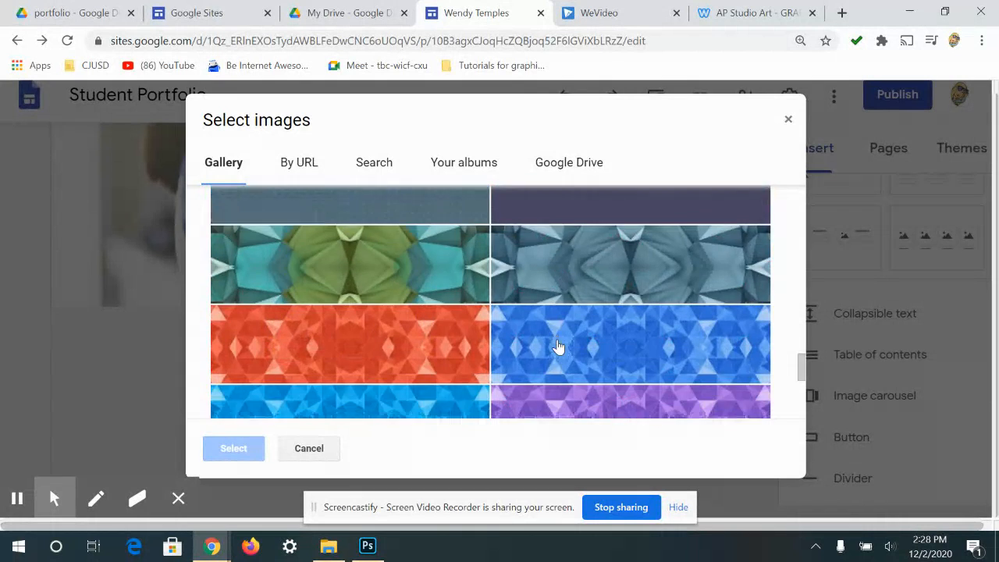
pyautogui.scroll(-1, 557, 347)
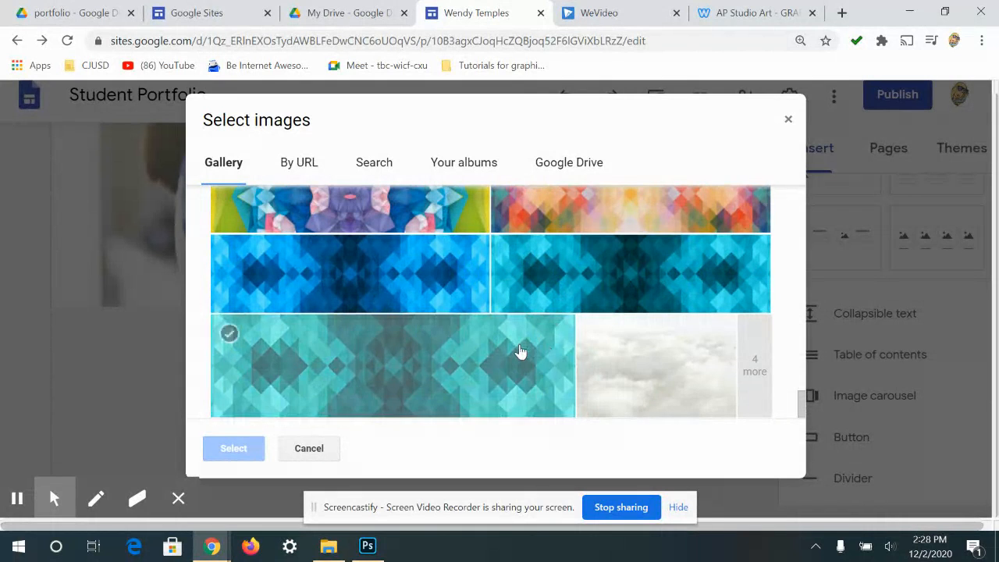
# - Apply the cloudy sky image as the header background and show the Pages list
pyautogui.click(662, 377)
pyautogui.click(233, 448)
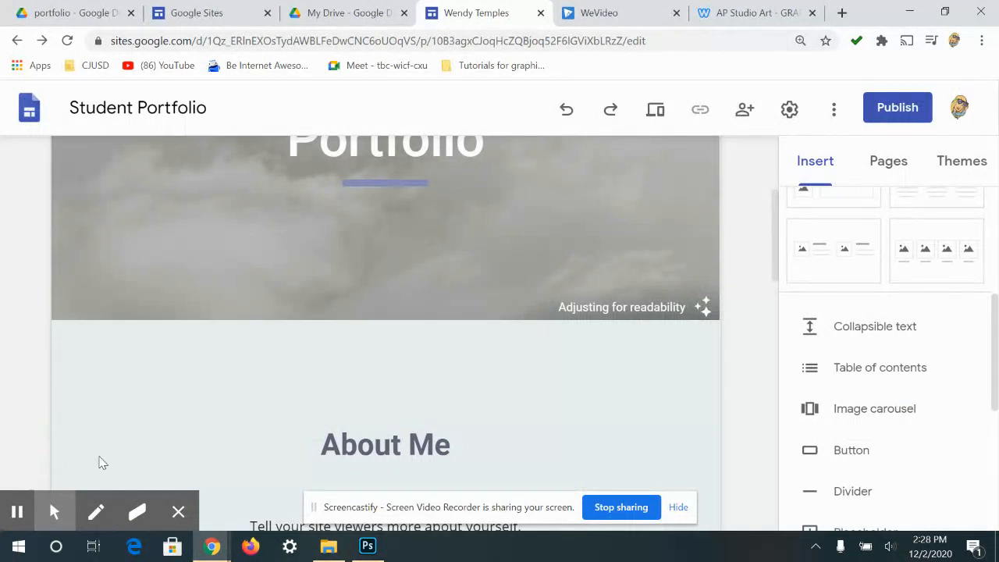
pyautogui.scroll(2, 423, 284)
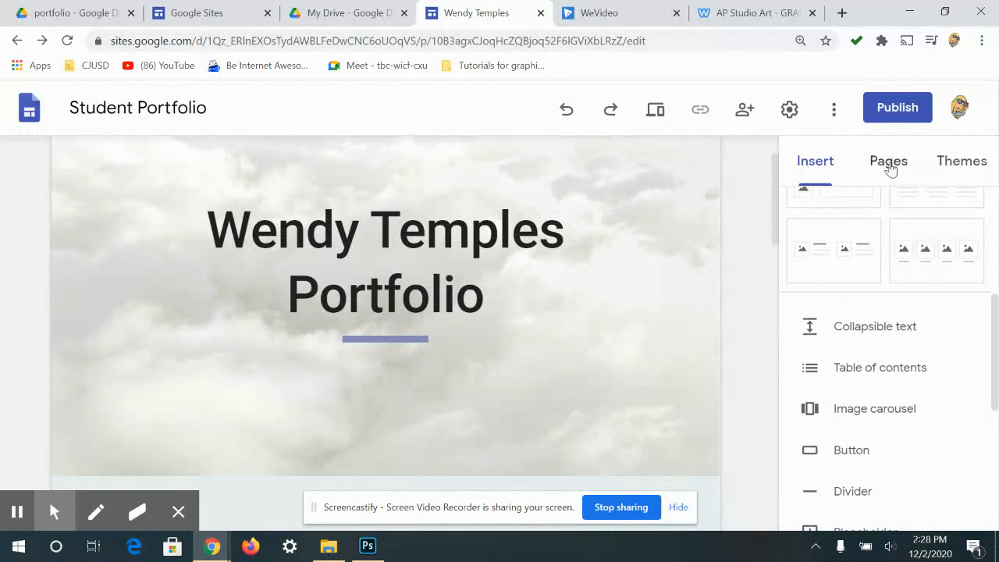
pyautogui.click(890, 169)
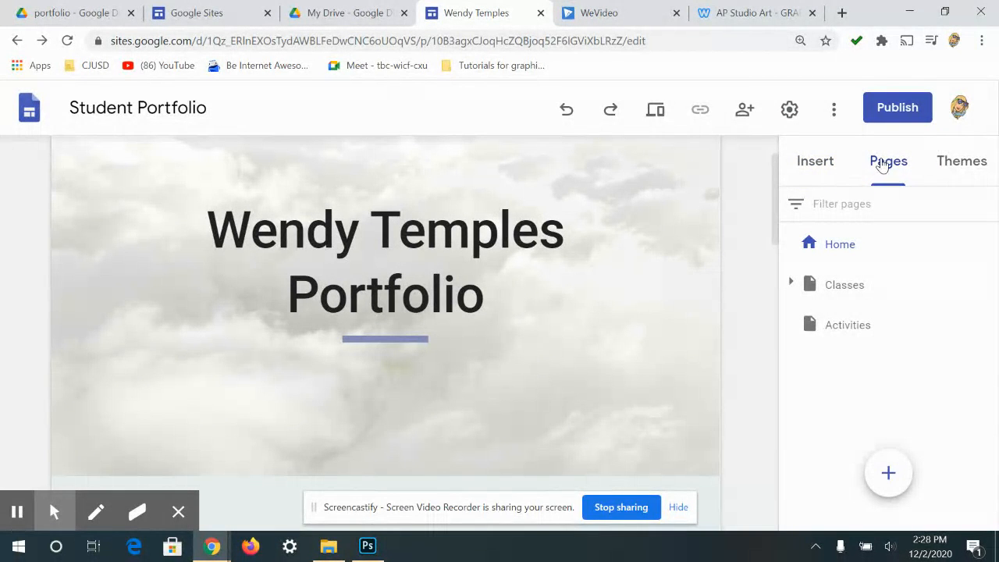
# - After glancing at Themes, rename pages Classes to 'About Me' and Activities to 'Portfolio'
pyautogui.click(960, 161)
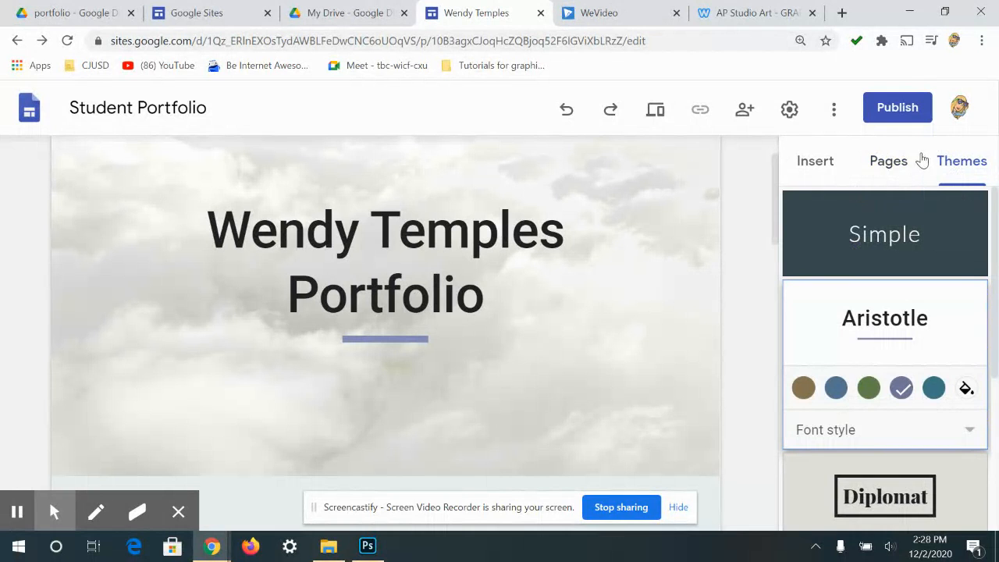
pyautogui.click(882, 165)
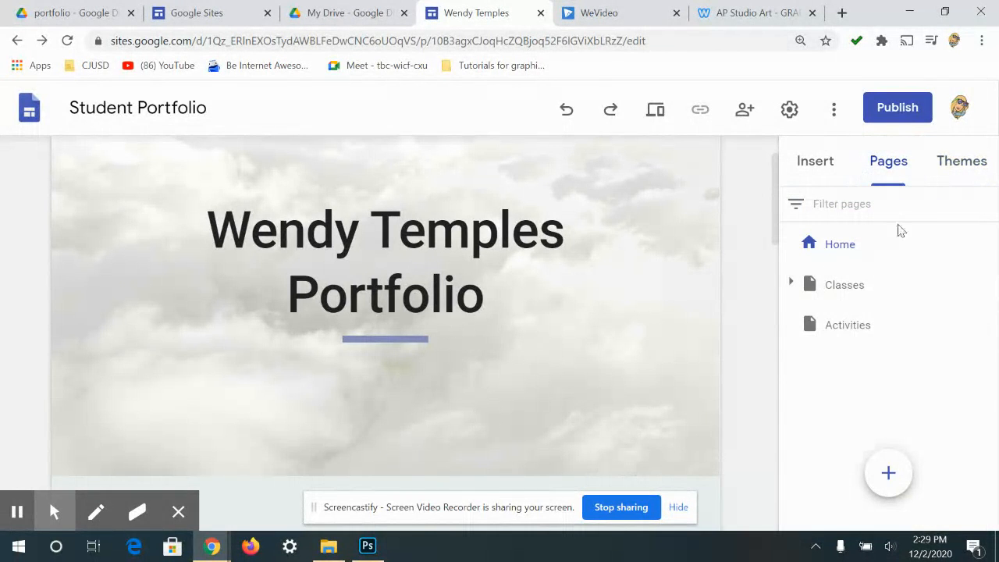
pyautogui.doubleClick(839, 287)
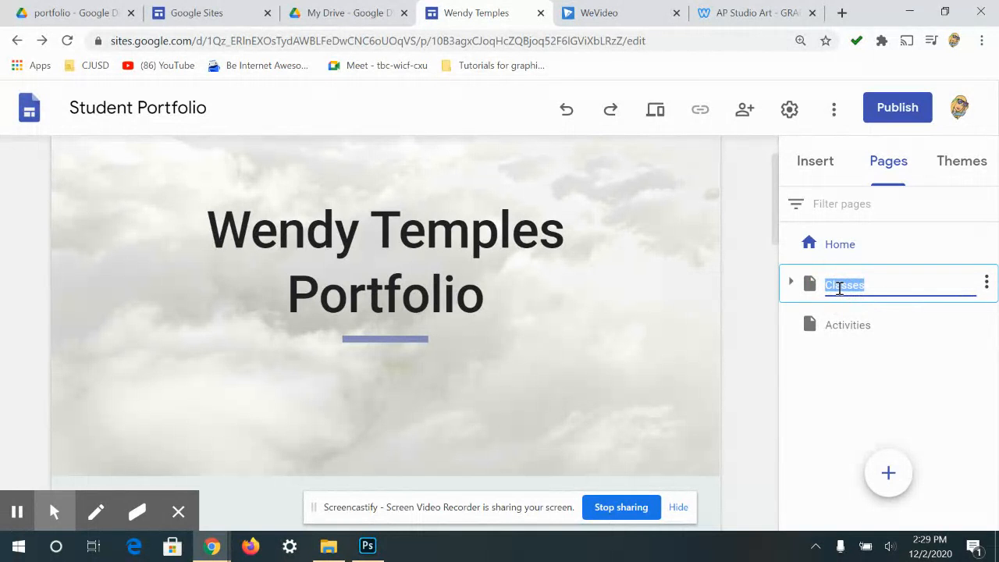
pyautogui.write('a')
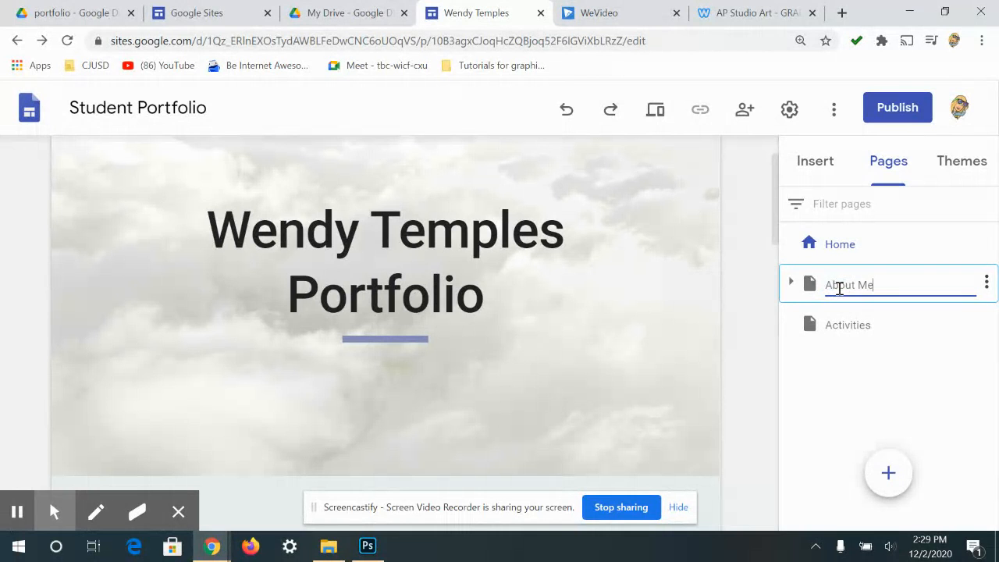
pyautogui.doubleClick(871, 325)
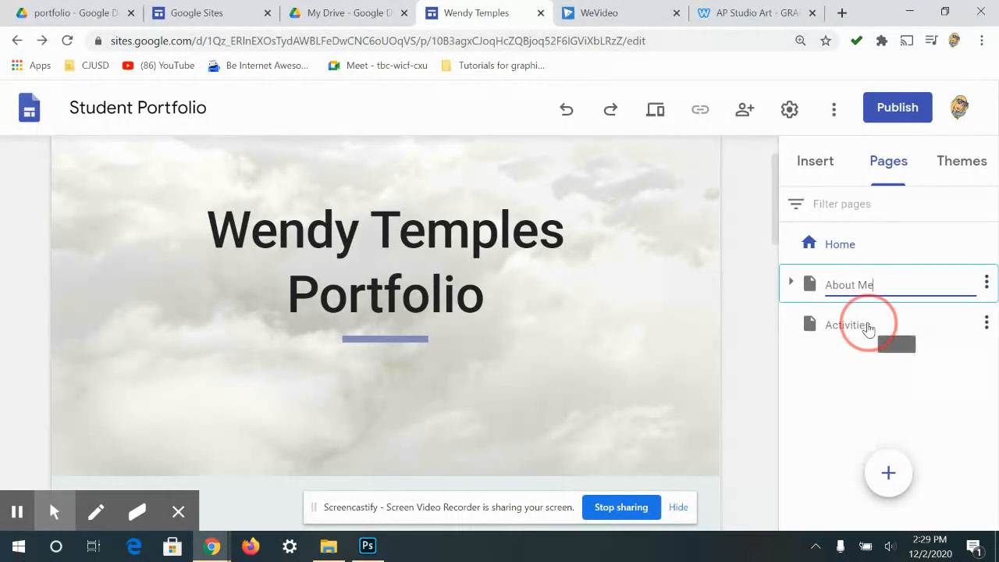
pyautogui.write('Portfolio')
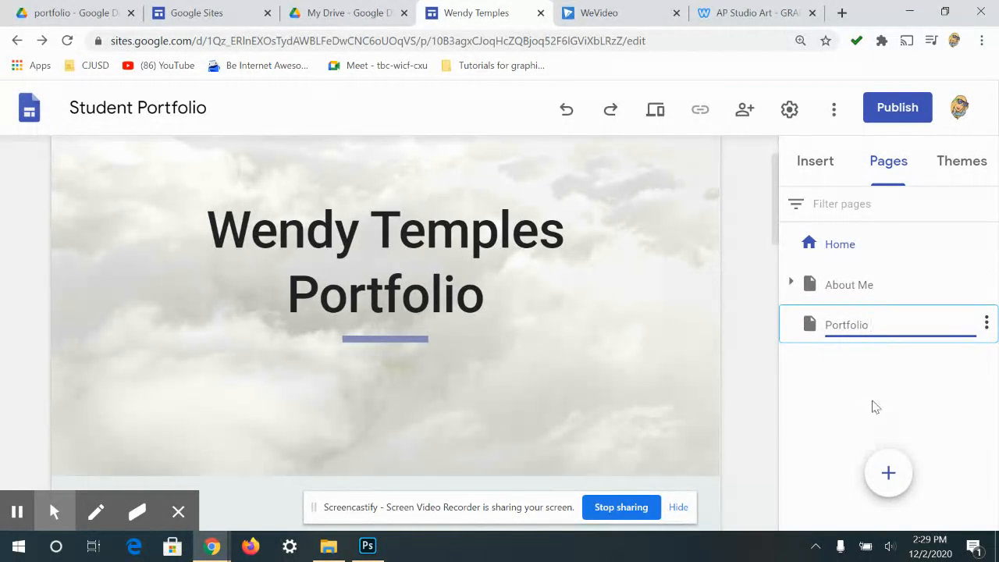
# - Create a new page named 'Personal Portfolio' using the Pages panel's + button
pyautogui.moveTo(887, 477)
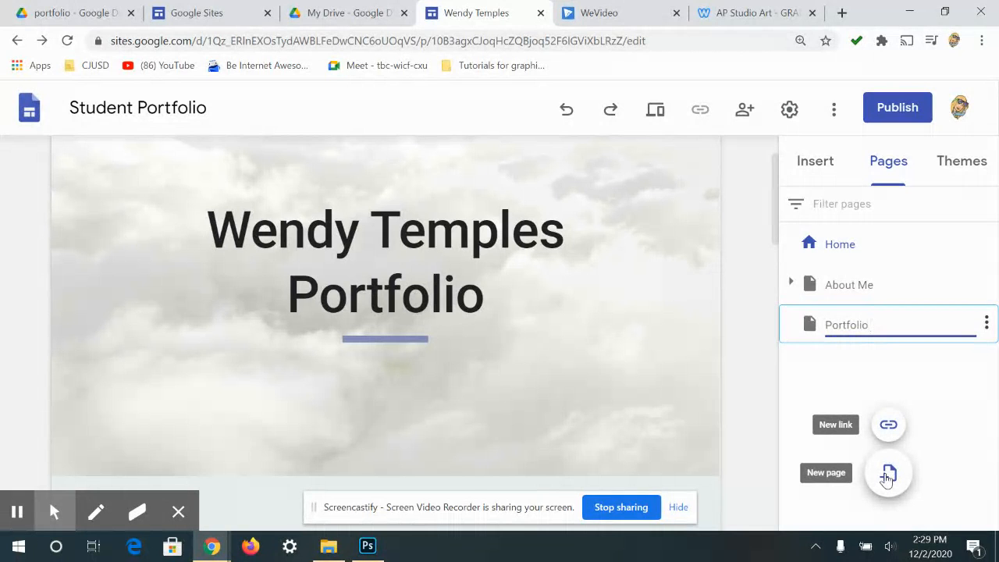
pyautogui.click(887, 474)
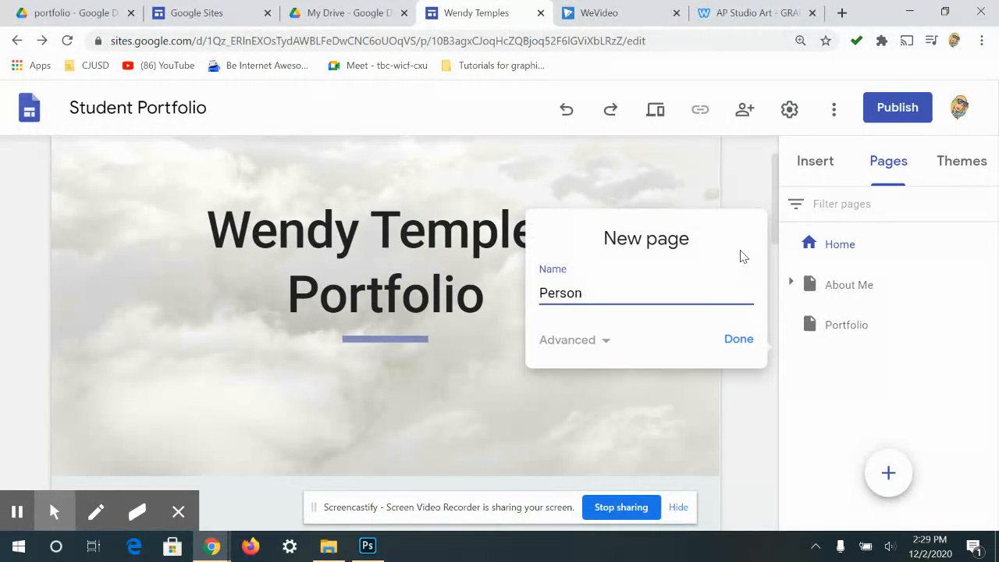
pyautogui.write('al Portfolio')
pyautogui.click(739, 343)
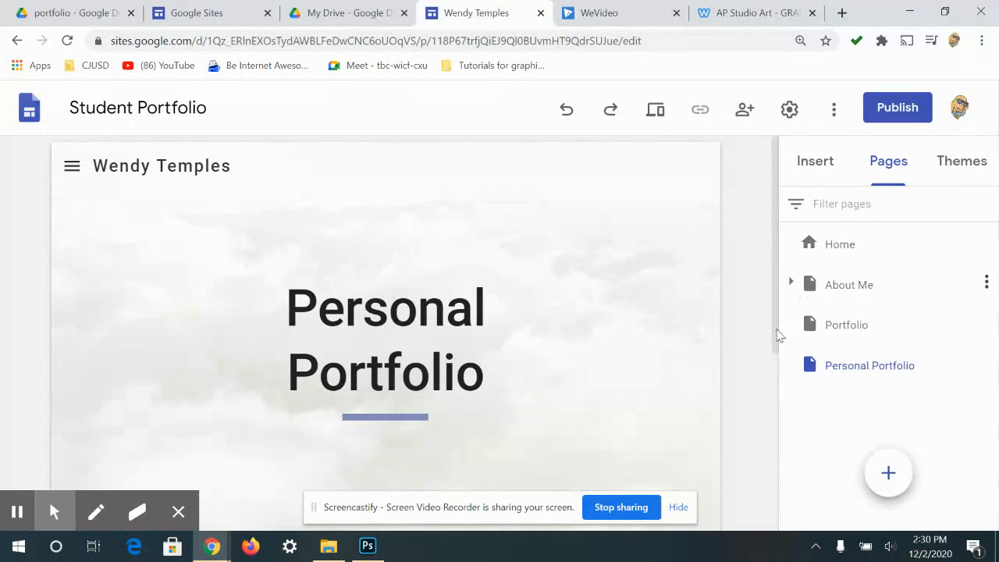
# - Delete the Math and Art subpages under About Me, then open the About Me page
pyautogui.click(790, 284)
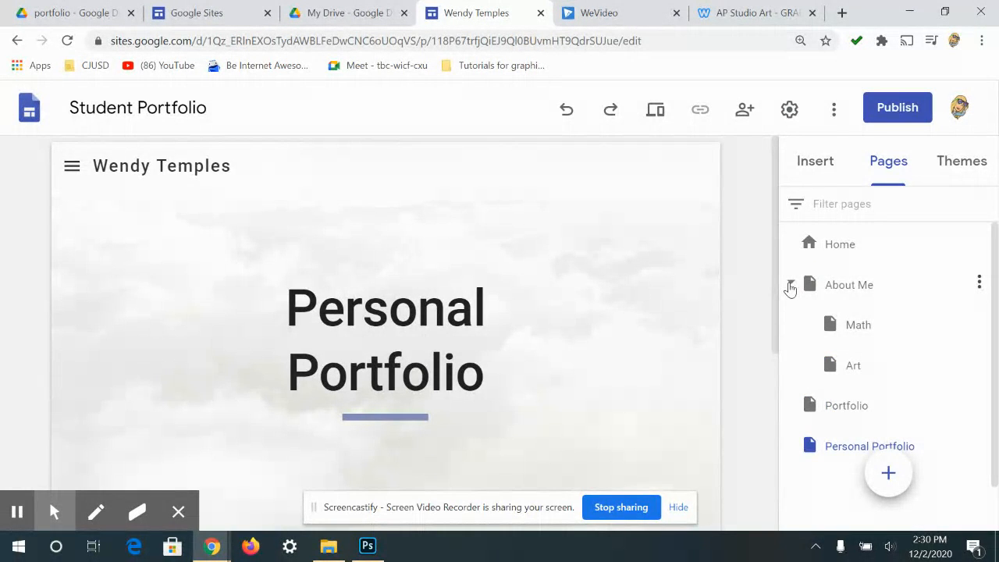
pyautogui.click(890, 328)
pyautogui.click(977, 322)
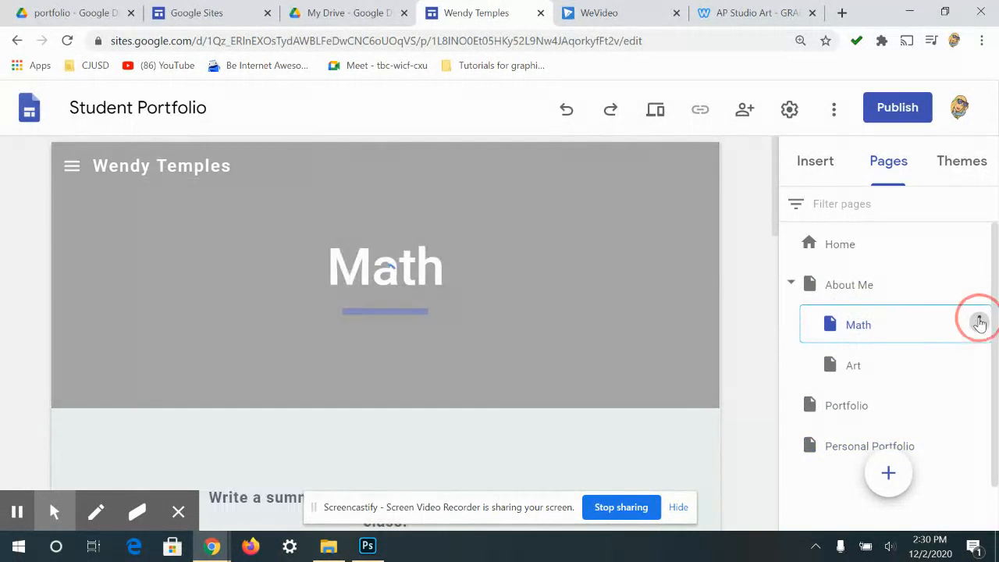
pyautogui.click(858, 496)
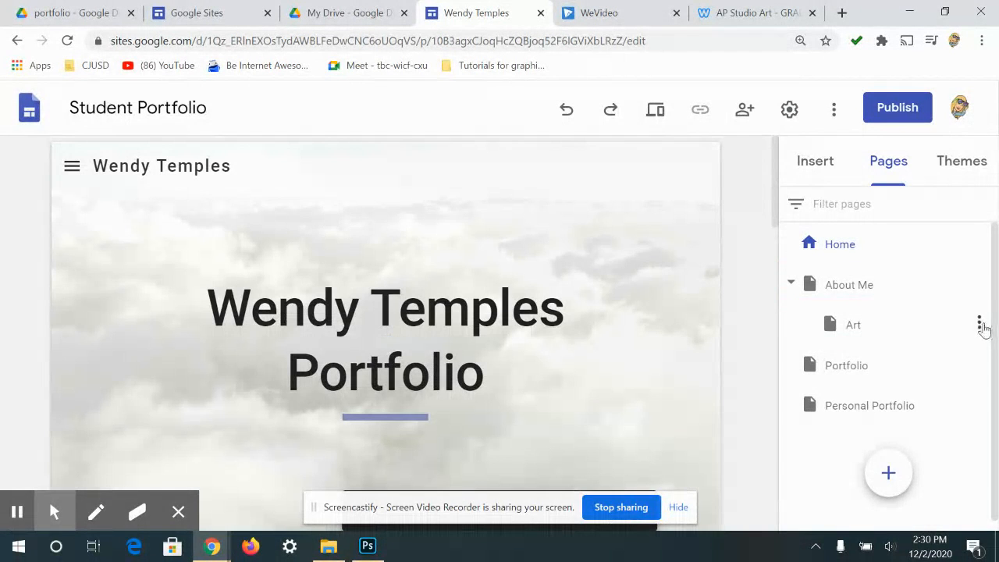
pyautogui.click(979, 324)
pyautogui.click(859, 497)
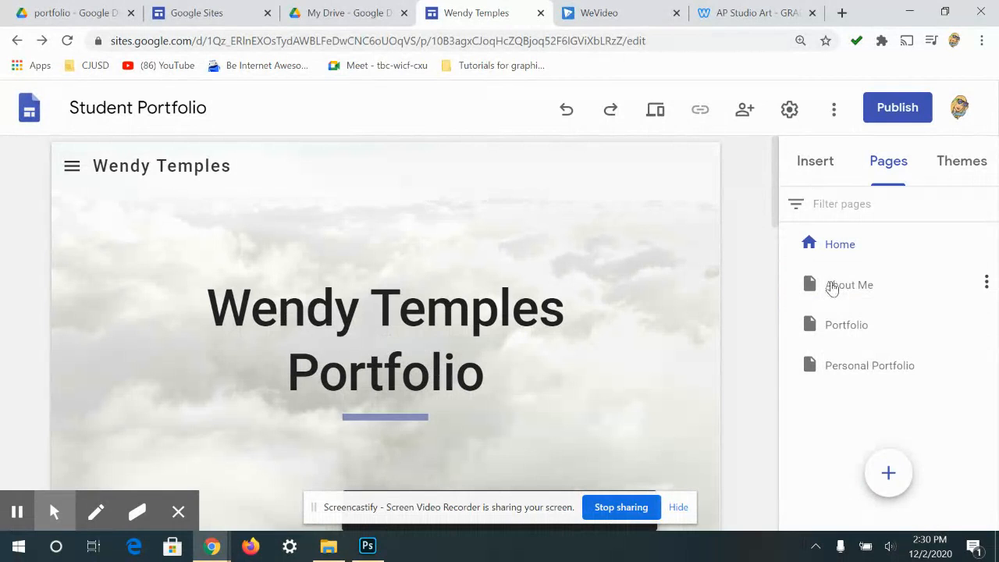
pyautogui.click(831, 286)
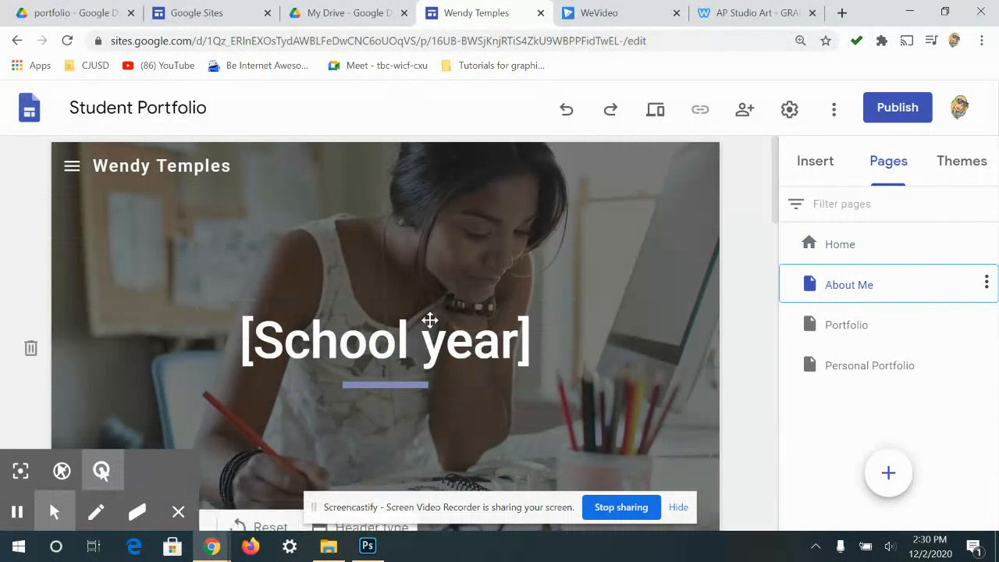
# - Retitle the '[School year]' header to 'About Me' and give it the sunset gallery background
pyautogui.tripleClick(384, 347)
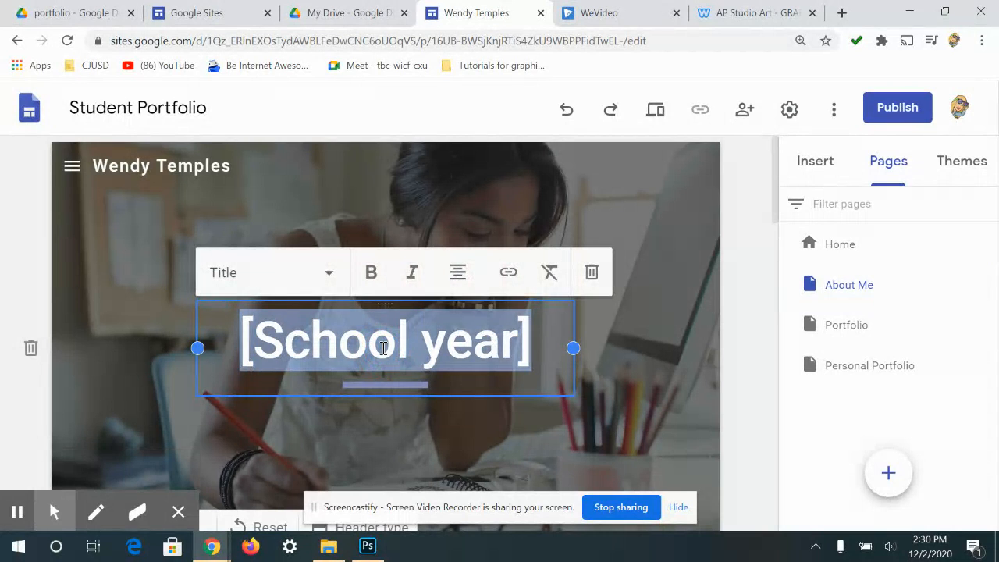
pyautogui.write('About ')
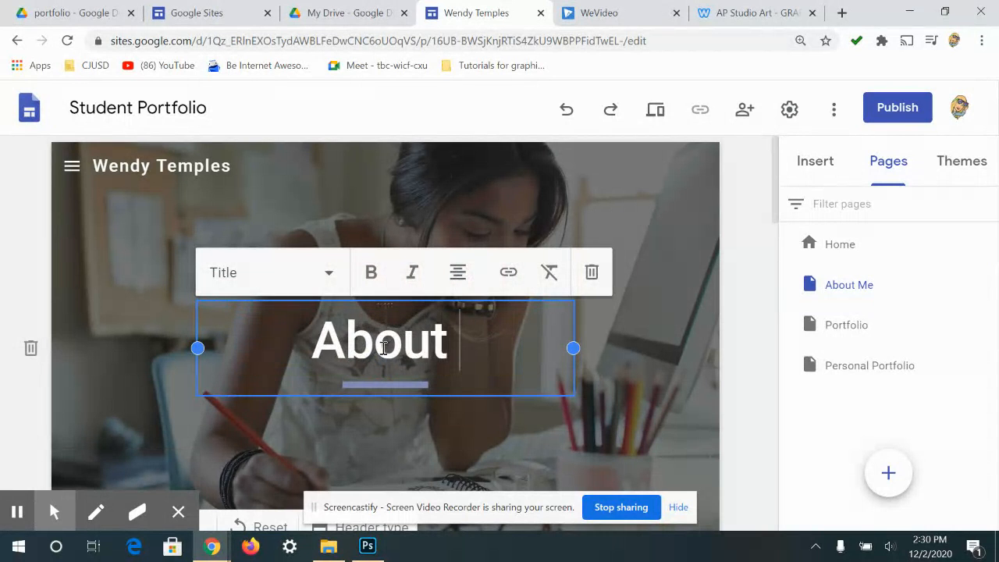
pyautogui.write('Me')
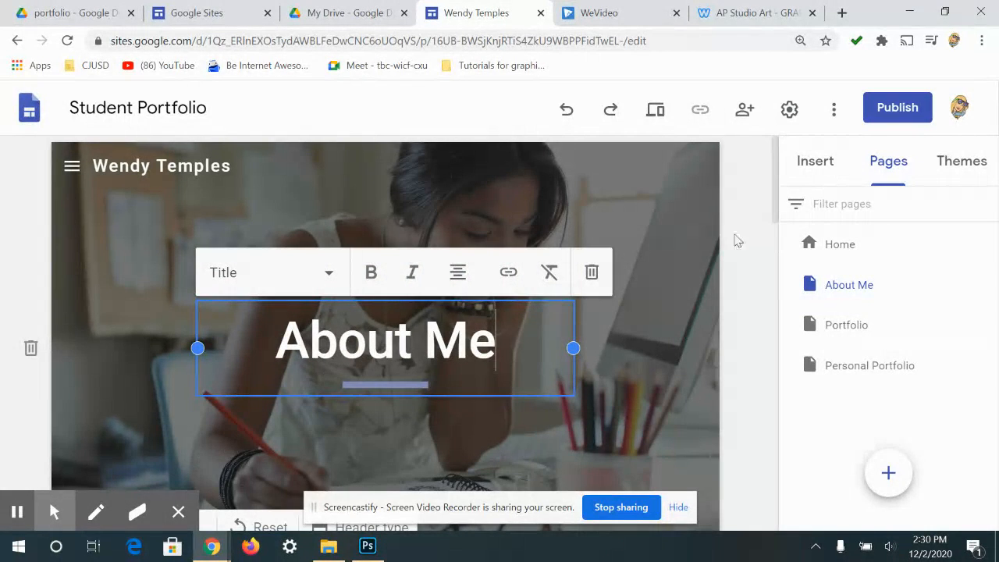
pyautogui.scroll(-3, 695, 273)
pyautogui.click(160, 295)
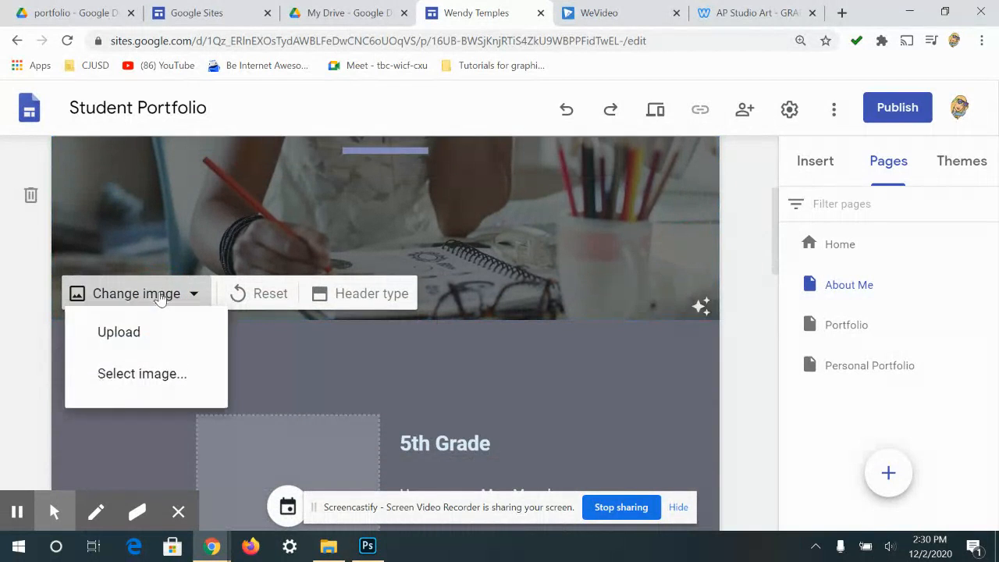
pyautogui.click(129, 378)
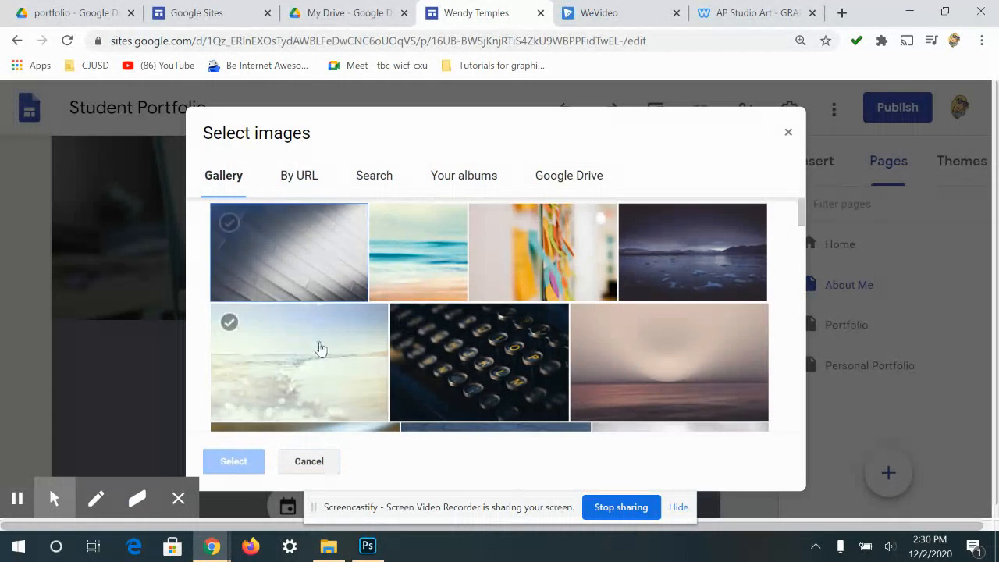
pyautogui.scroll(-2, 320, 349)
pyautogui.click(710, 293)
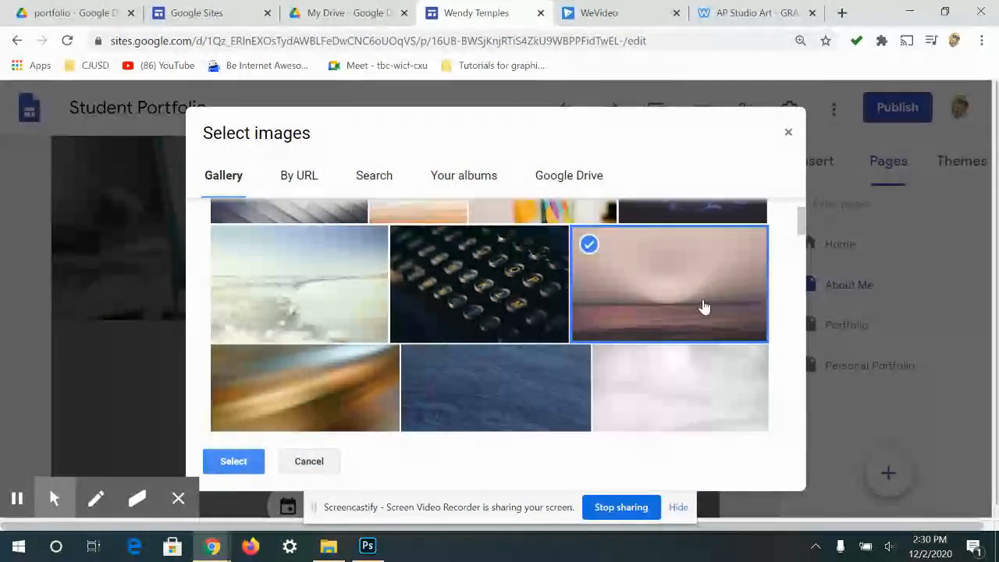
pyautogui.click(238, 461)
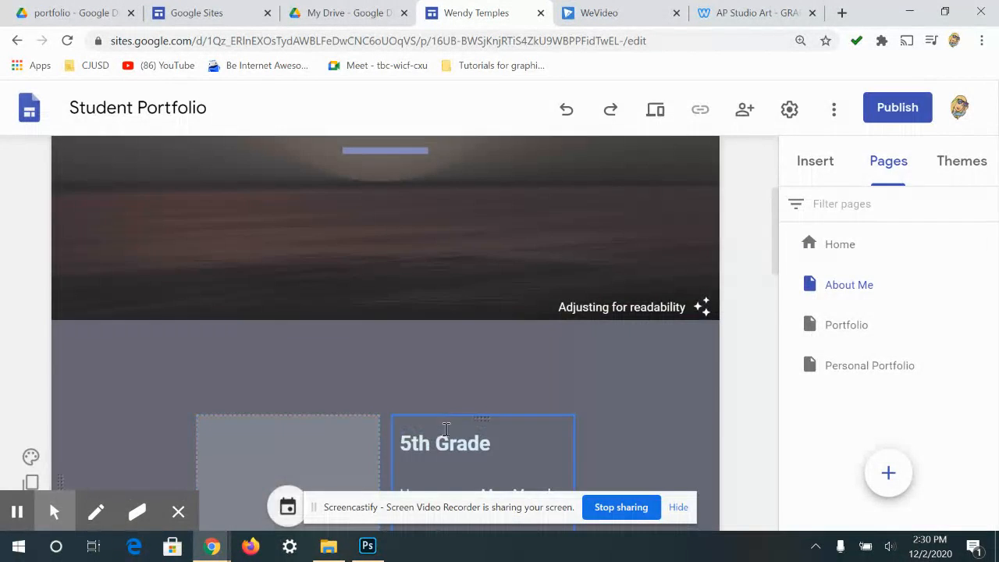
pyautogui.click(287, 350)
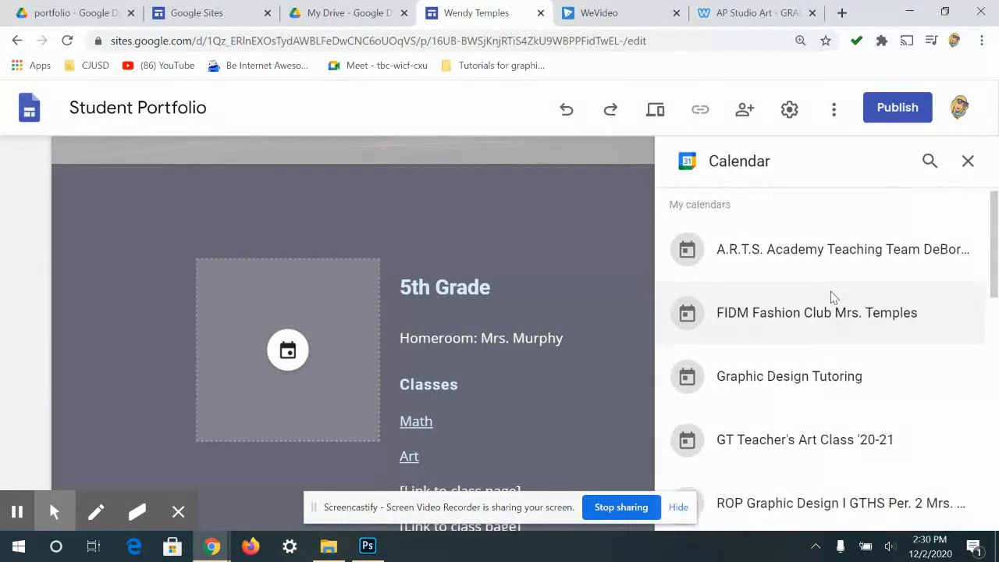
# - Close the Calendar panel, delete the empty image placeholder beside 5th Grade, and show Insert elements
pyautogui.scroll(-6, 832, 296)
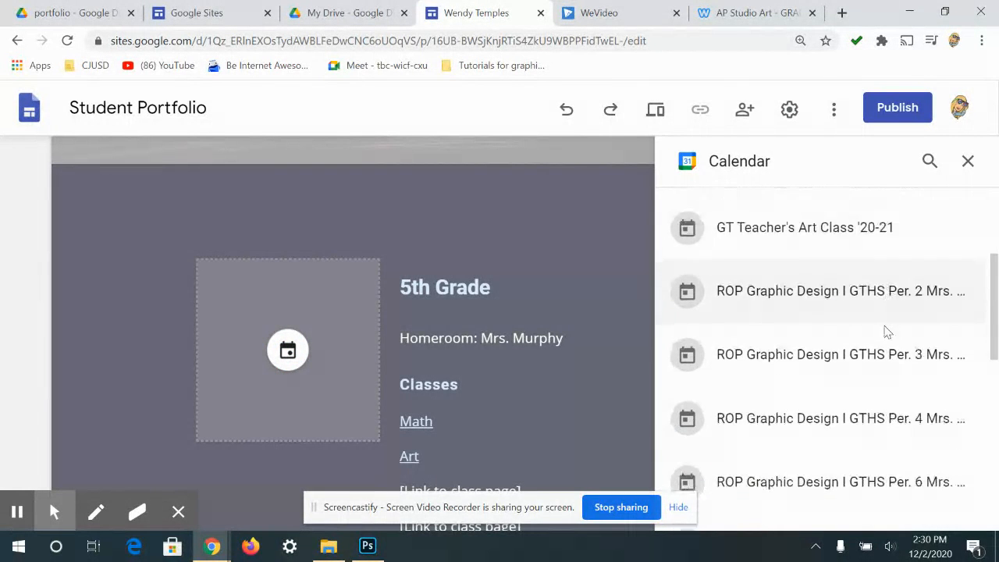
pyautogui.click(968, 161)
pyautogui.moveTo(54, 511)
pyautogui.click(101, 470)
pyautogui.click(287, 385)
pyautogui.click(257, 231)
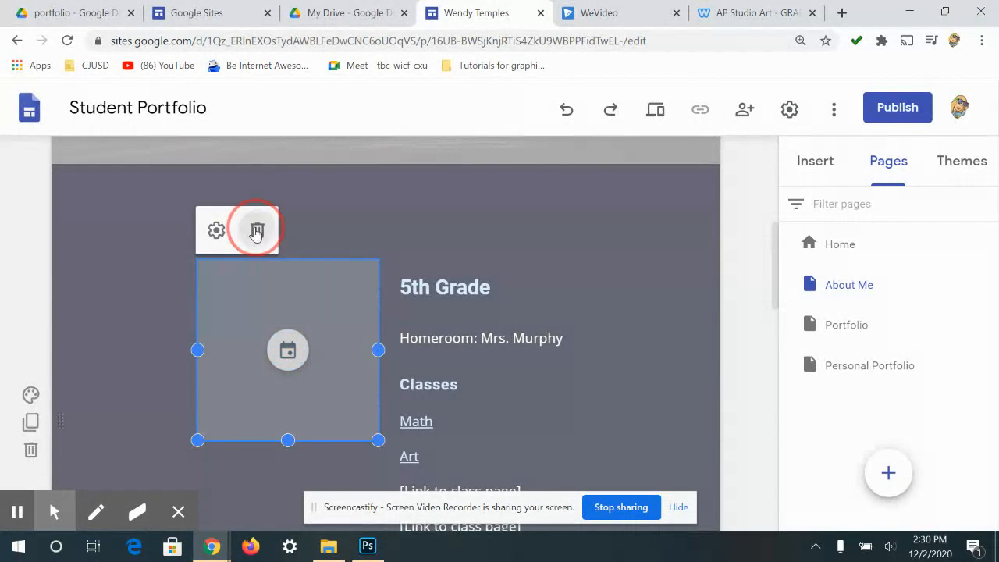
pyautogui.click(817, 162)
pyautogui.scroll(-3, 945, 307)
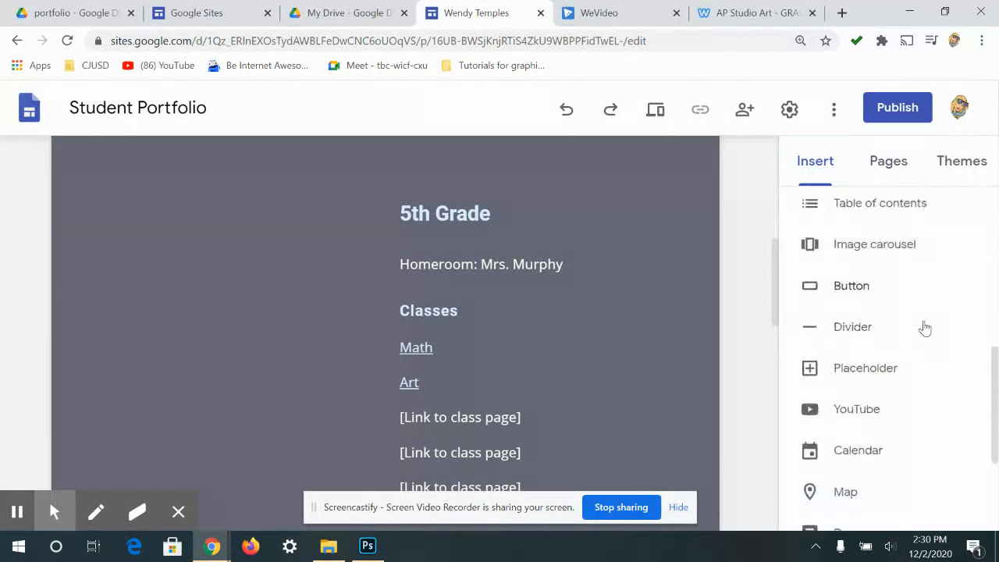
# - Start an image upload from the computer, then cancel the Open dialog
pyautogui.scroll(-3, 975, 317)
pyautogui.scroll(8, 974, 314)
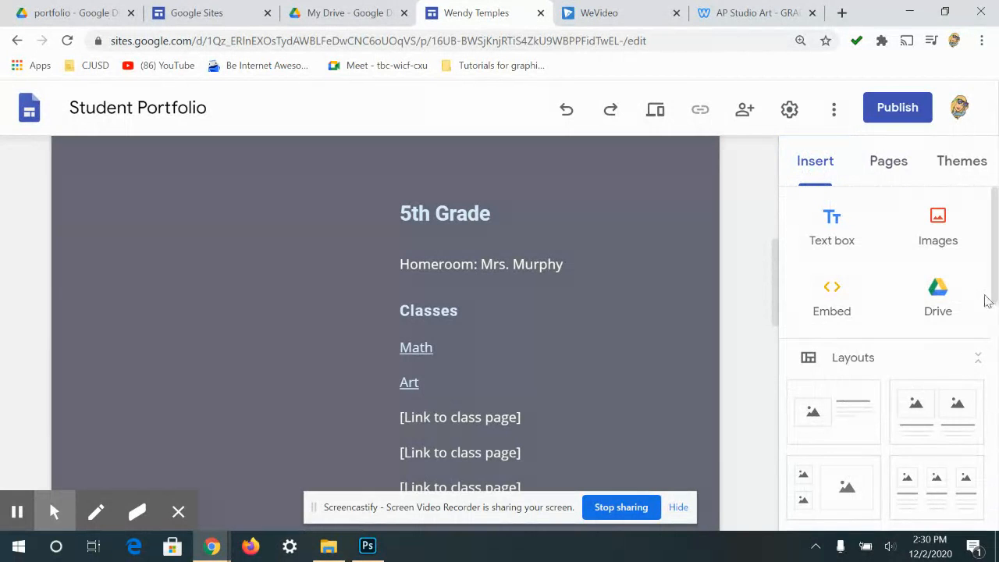
pyautogui.click(941, 225)
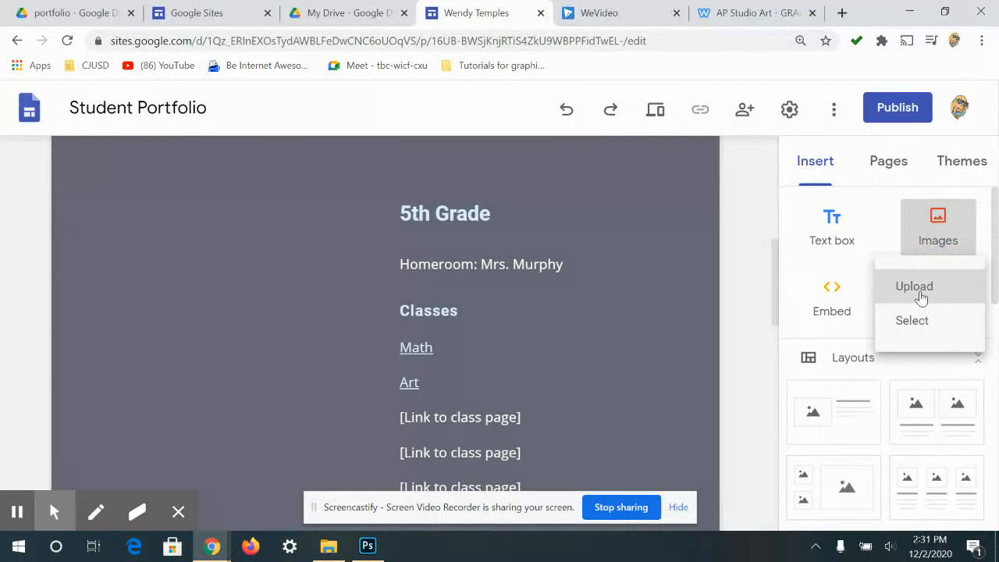
pyautogui.click(913, 287)
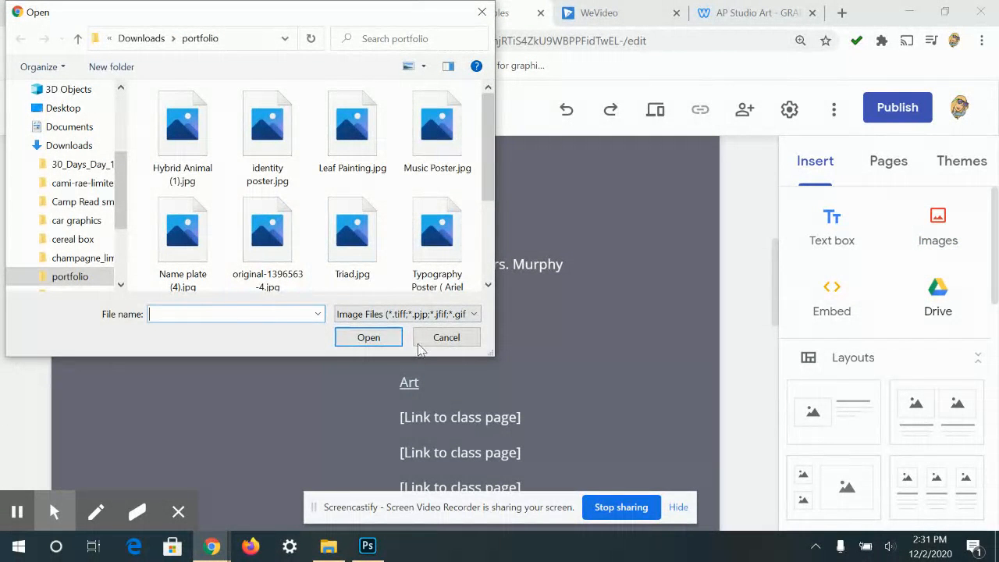
pyautogui.click(446, 337)
# - Open the Images > Select Drive picker and browse the recent Drive images
pyautogui.click(938, 226)
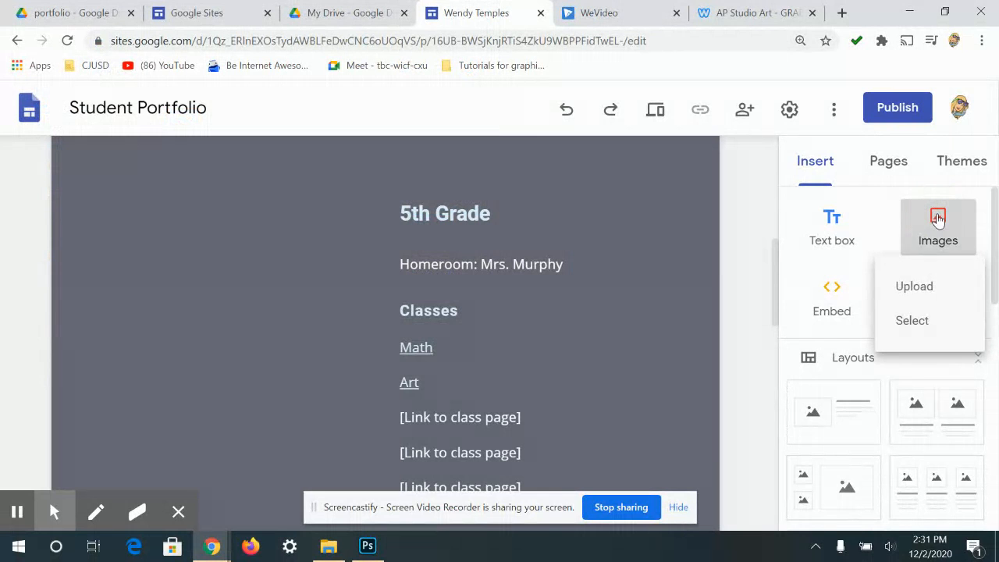
pyautogui.click(916, 316)
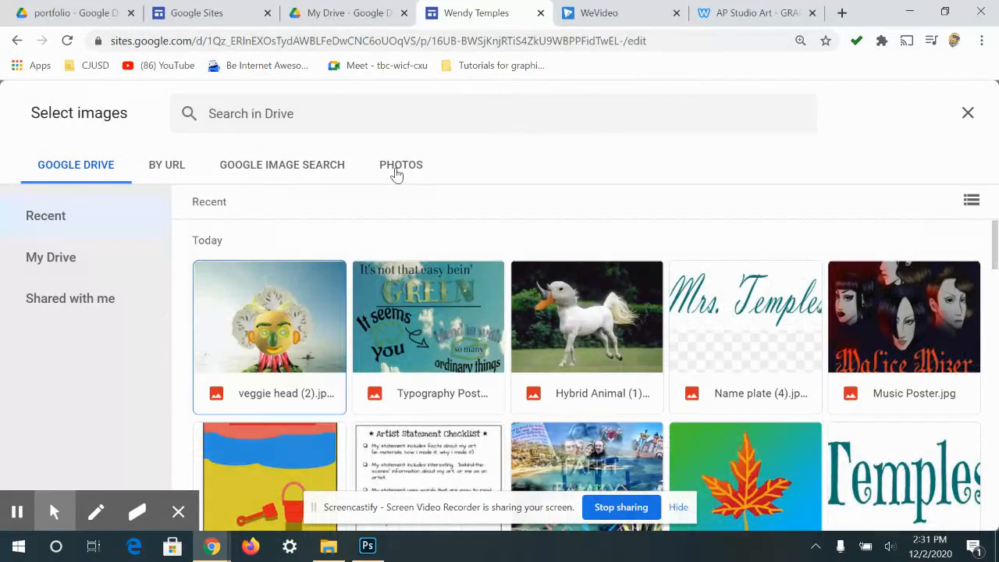
pyautogui.scroll(-3, 769, 356)
pyautogui.scroll(3, 318, 338)
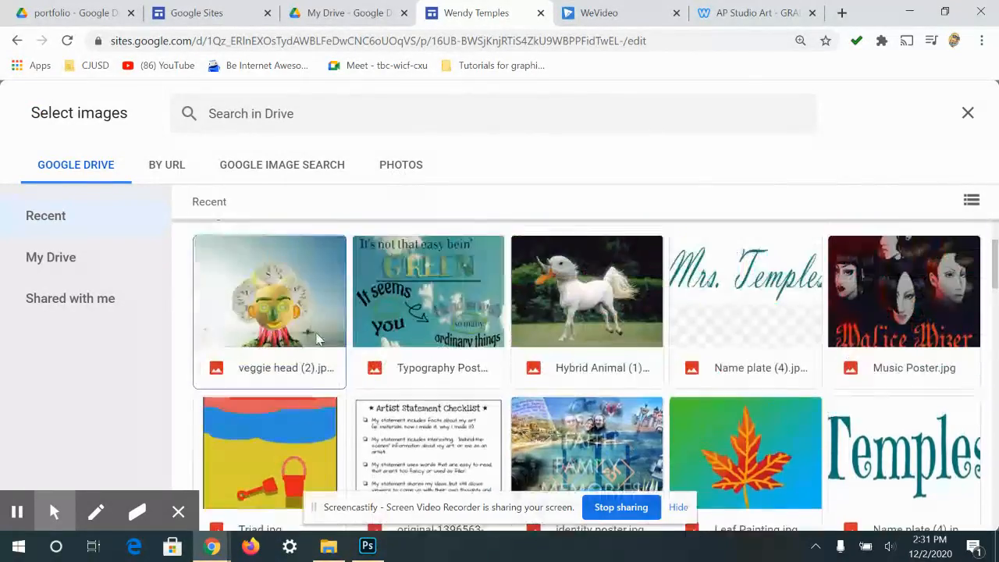
pyautogui.scroll(-8, 750, 285)
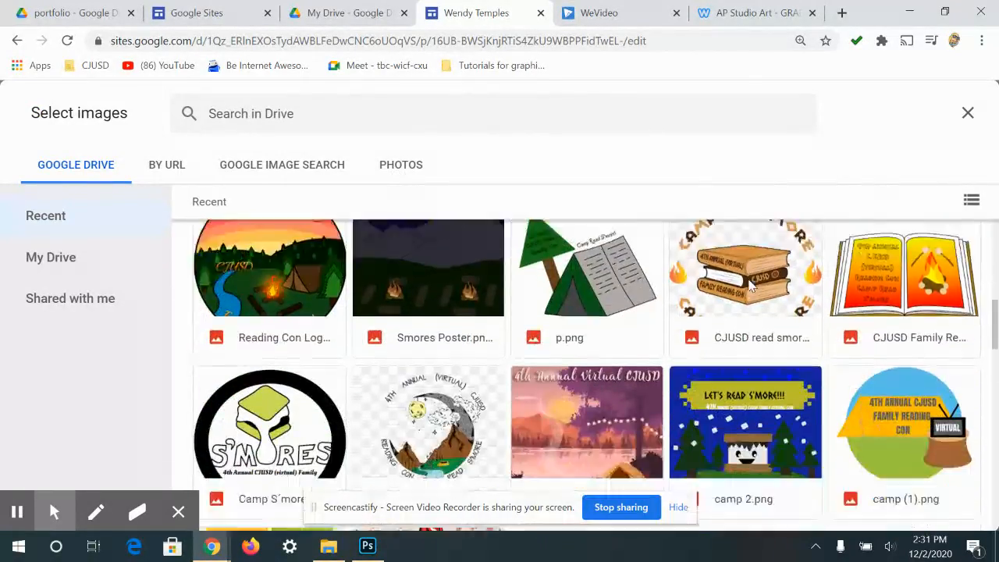
pyautogui.scroll(-15, 749, 286)
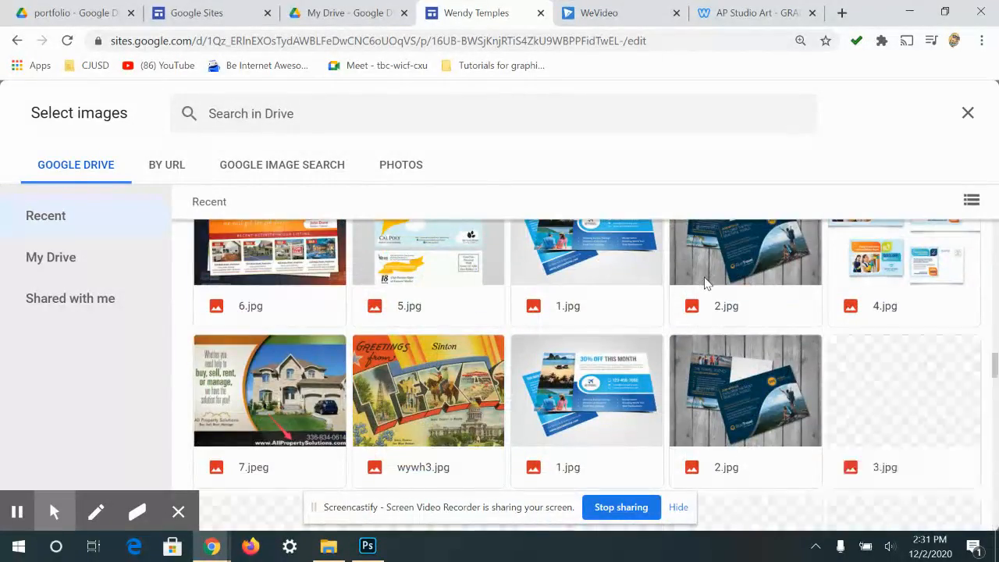
pyautogui.scroll(7, 704, 282)
pyautogui.scroll(-4, 685, 288)
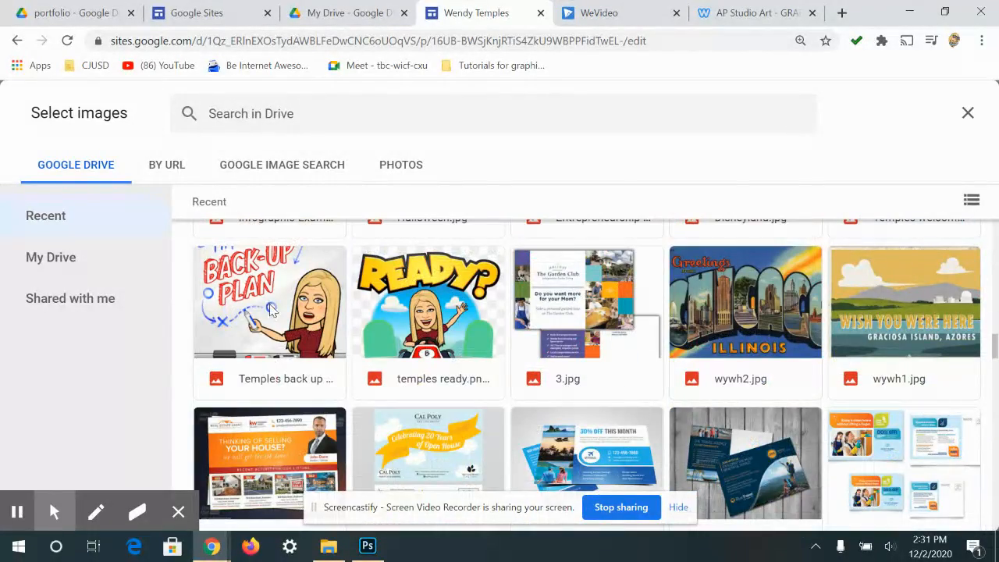
# - Insert the Time for a Back-Up Plan cartoon from Drive onto the page
pyautogui.click(269, 310)
pyautogui.doubleClick(271, 311)
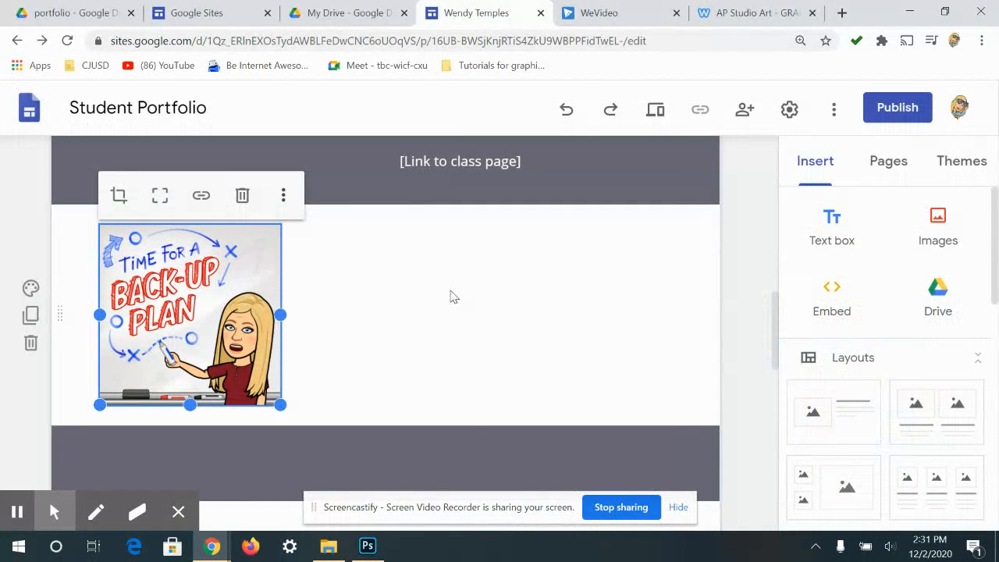
pyautogui.click(448, 298)
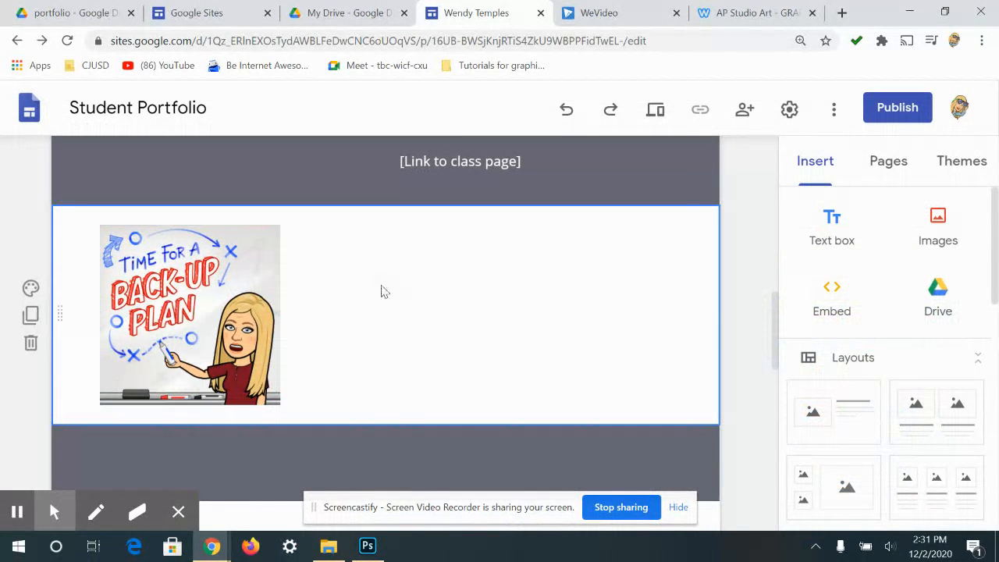
pyautogui.scroll(3, 773, 203)
pyautogui.scroll(-2, 715, 232)
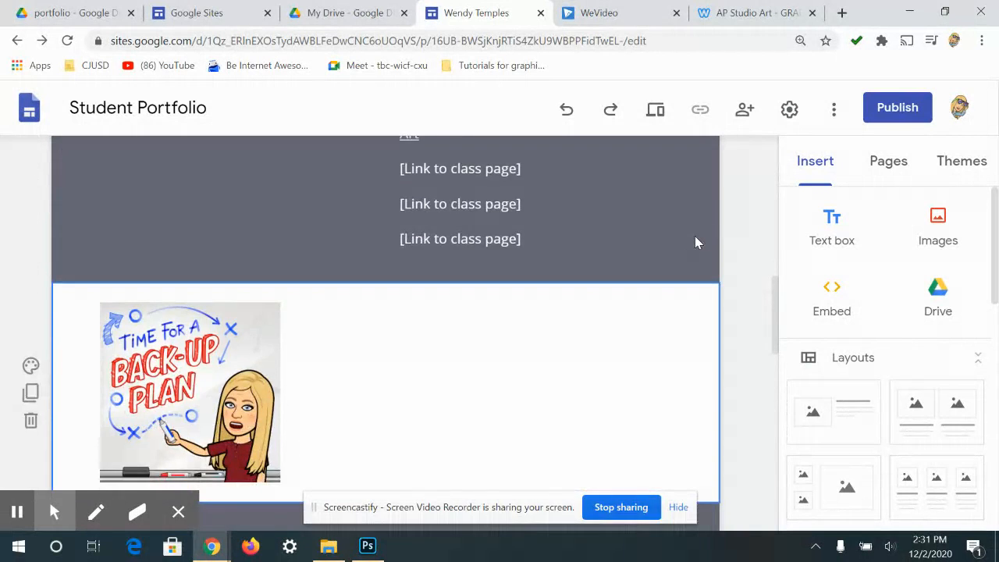
pyautogui.scroll(3, 695, 241)
pyautogui.scroll(-3, 598, 327)
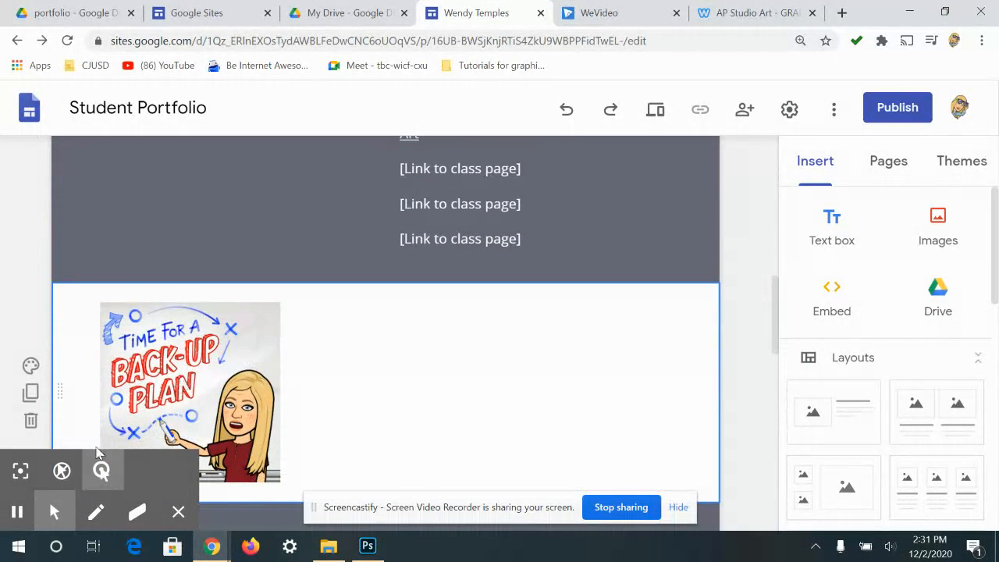
# - Drag the Back-Up Plan image into the dark section, left of the 5th Grade text
pyautogui.moveTo(203, 404); pyautogui.dragTo(221, 216)
pyautogui.scroll(2, 316, 375)
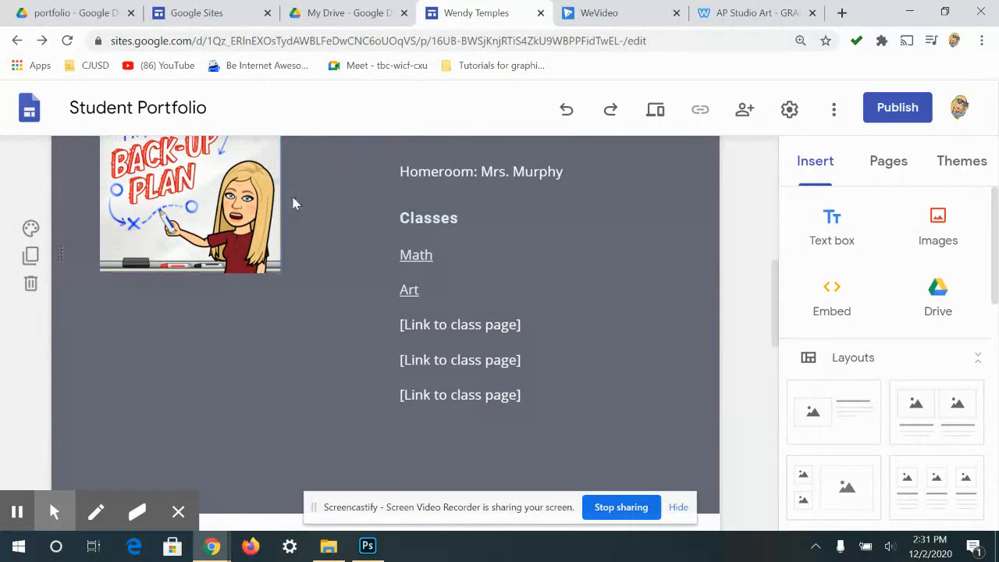
pyautogui.scroll(2, 351, 308)
pyautogui.moveTo(265, 327); pyautogui.dragTo(244, 371)
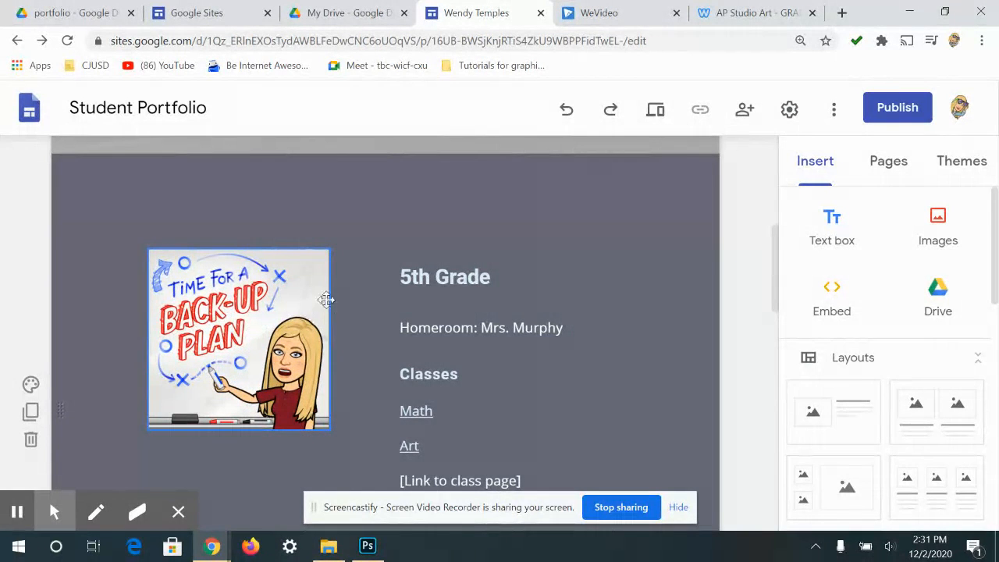
pyautogui.click(274, 316)
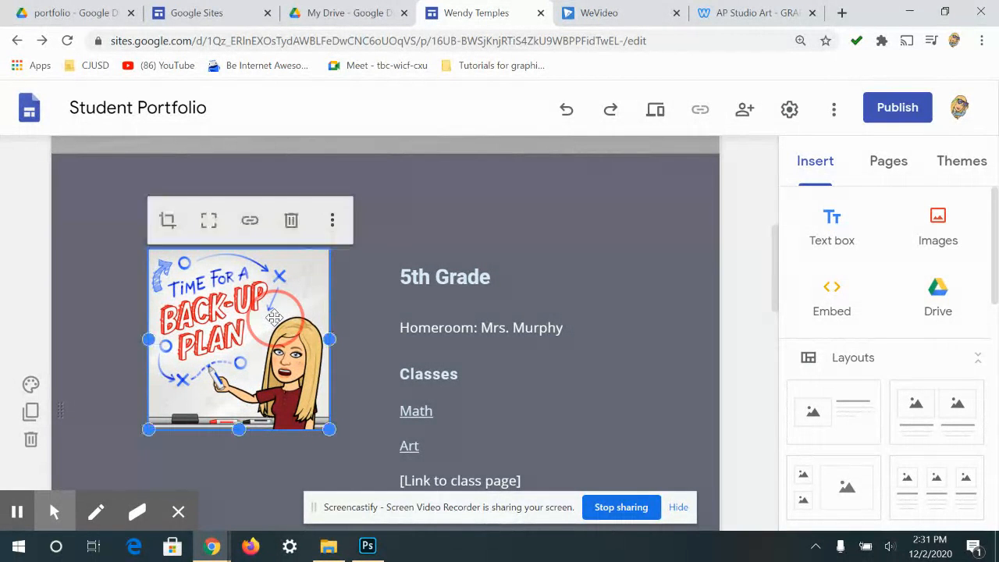
pyautogui.moveTo(274, 316)
pyautogui.mouseDown()
pyautogui.moveTo(260, 352)
pyautogui.moveTo(231, 360)
pyautogui.moveTo(227, 334)
pyautogui.moveTo(262, 339)
pyautogui.moveTo(274, 321)
pyautogui.moveTo(285, 330)
pyautogui.mouseUp()
# - Delete the 5th Grade heading and select all of the Classes list text
pyautogui.click(418, 278)
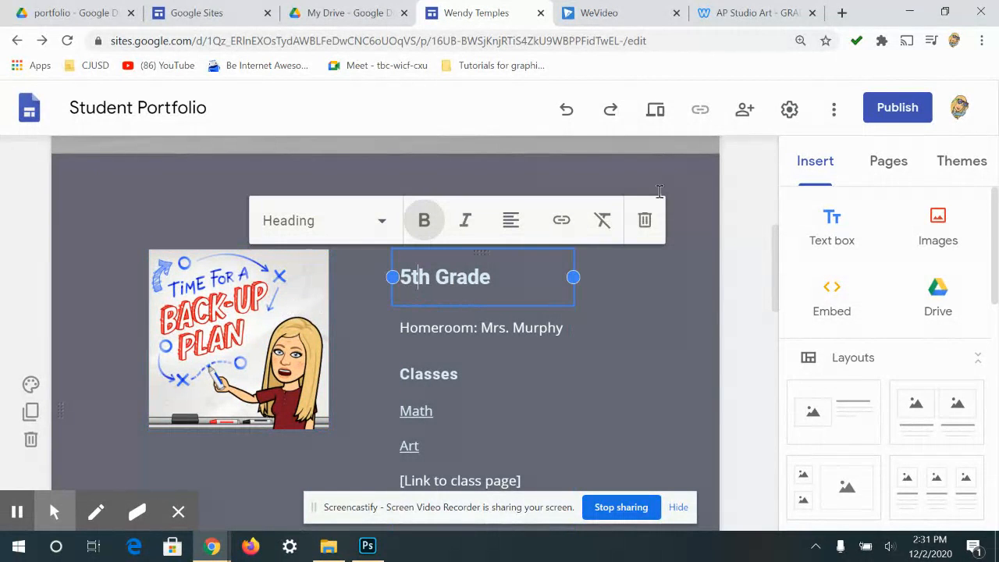
pyautogui.click(645, 220)
pyautogui.click(484, 255)
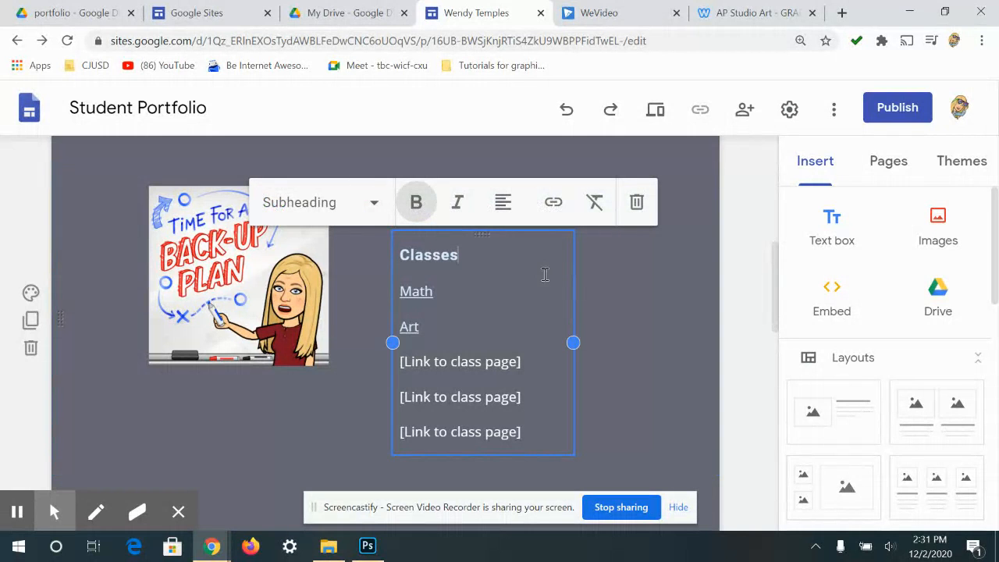
pyautogui.moveTo(527, 430); pyautogui.dragTo(348, 270)
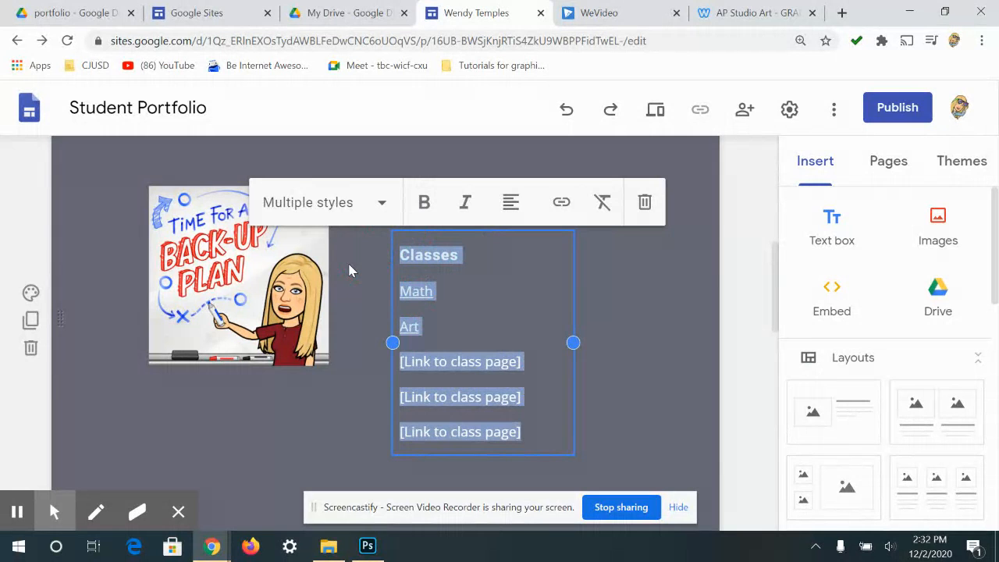
# - Type a bio calling the teacher GTHS's graphic design teacher, then widen the box to two lines
pyautogui.write('Mrs. Temples is agraphicd')
pyautogui.press('BackSpace')
pyautogui.press('BackSpace')
pyautogui.press('BackSpace')
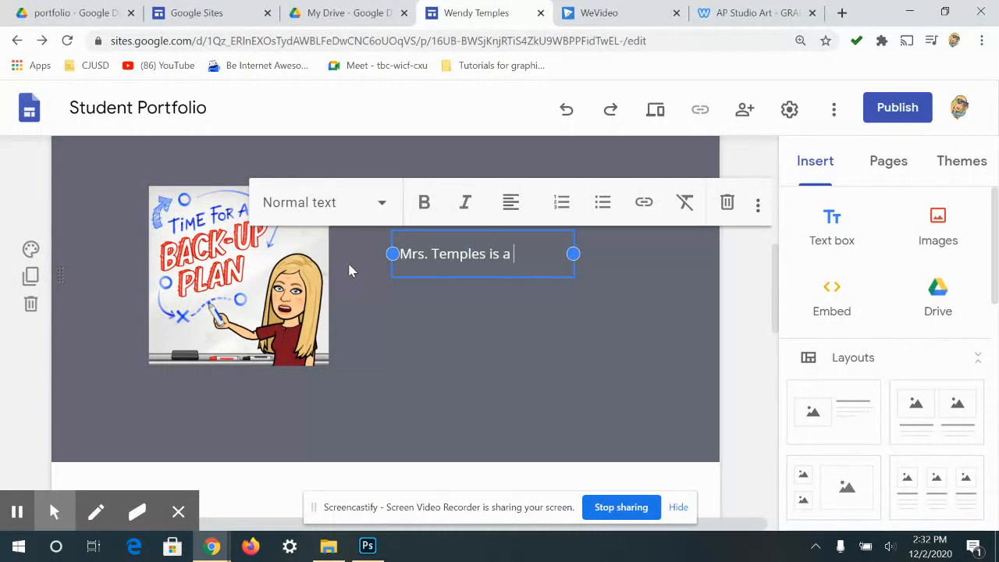
pyautogui.write('d')
pyautogui.press('BackSpace')
pyautogui.write('design teacher for')
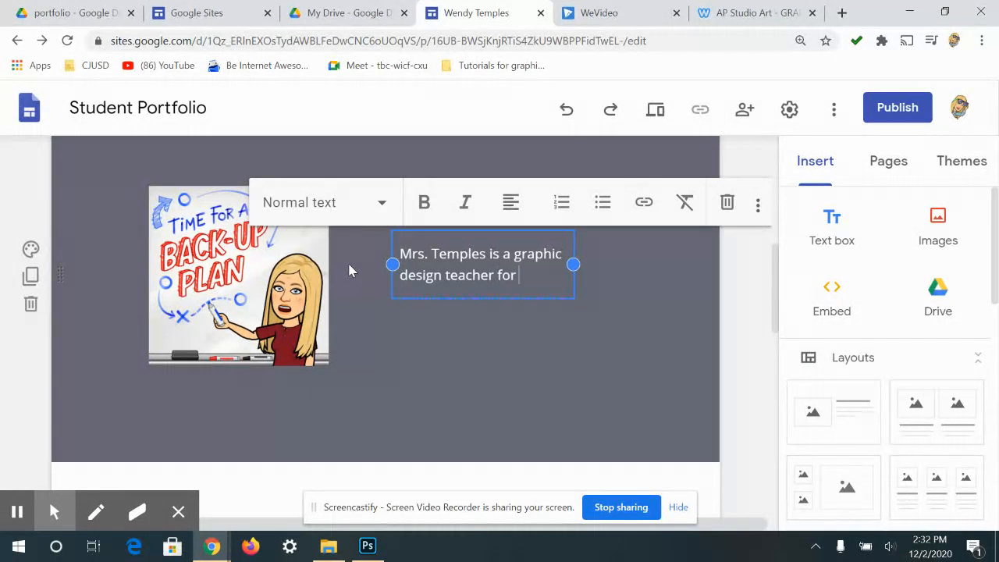
pyautogui.write(' GTHS. She is awesome!')
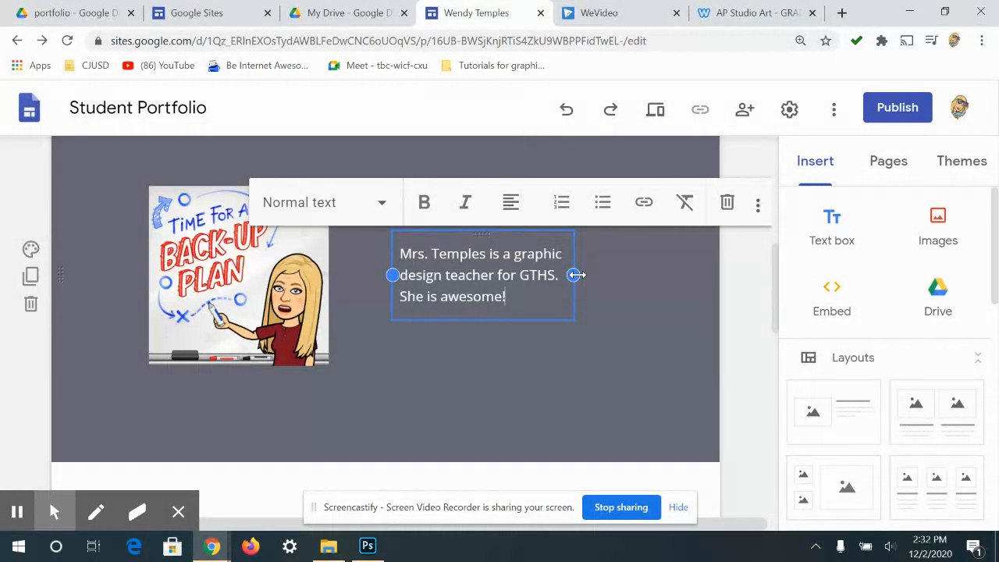
pyautogui.moveTo(574, 275); pyautogui.dragTo(671, 264)
pyautogui.click(415, 318)
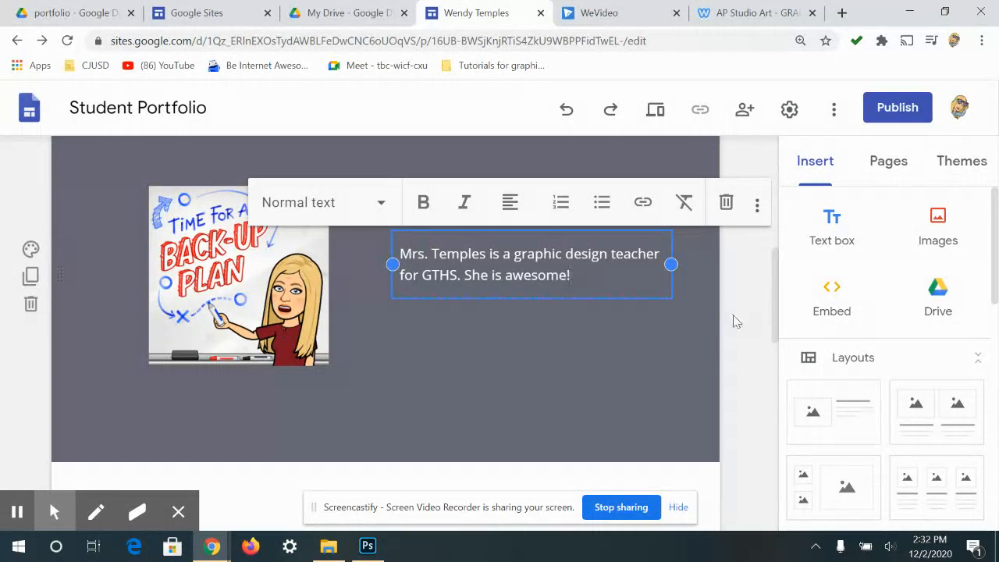
pyautogui.click(755, 306)
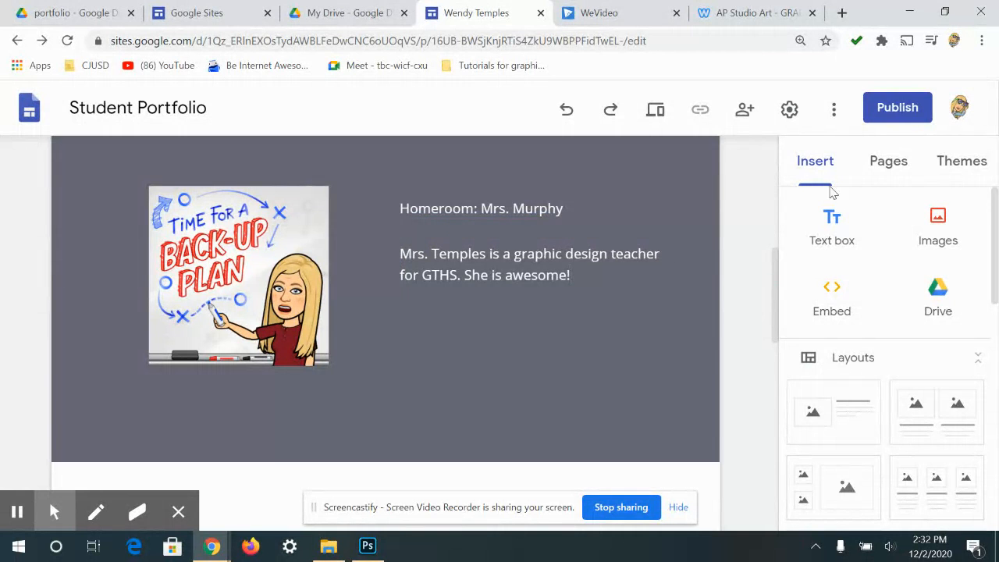
pyautogui.scroll(-5, 578, 341)
# - Remove the 'Showcase your best projects' text, the empty section and the three-column placeholder section
pyautogui.click(535, 198)
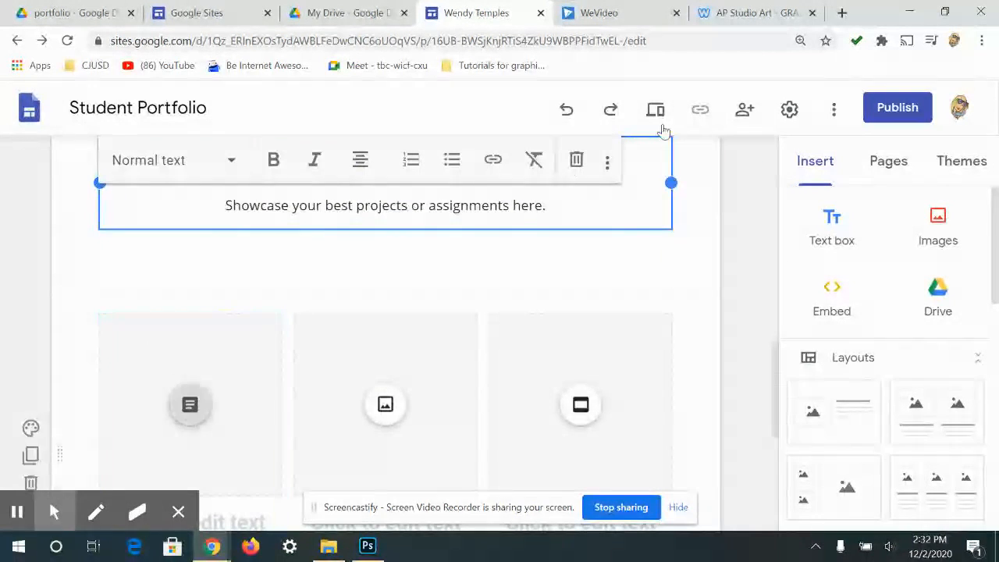
pyautogui.click(575, 162)
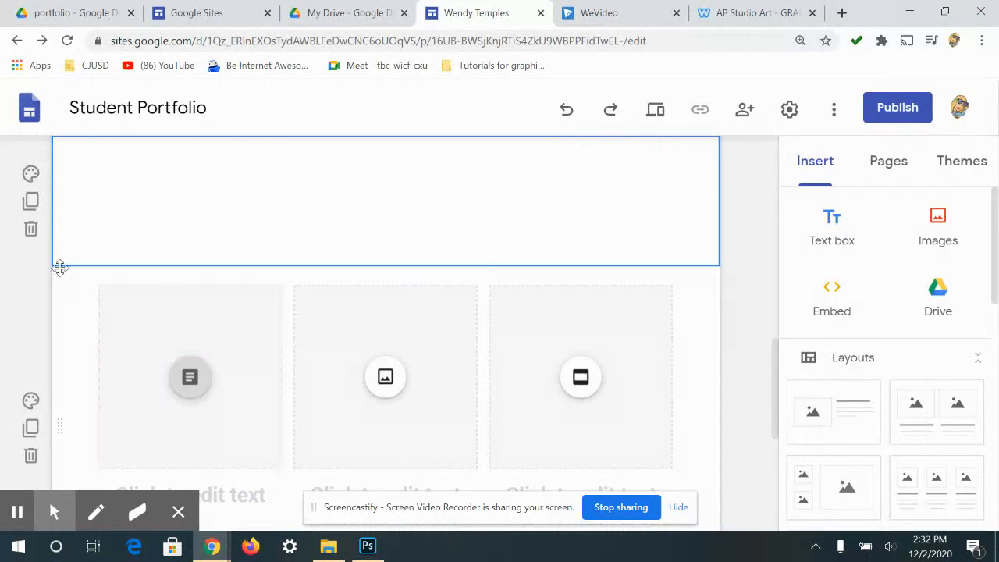
pyautogui.click(28, 228)
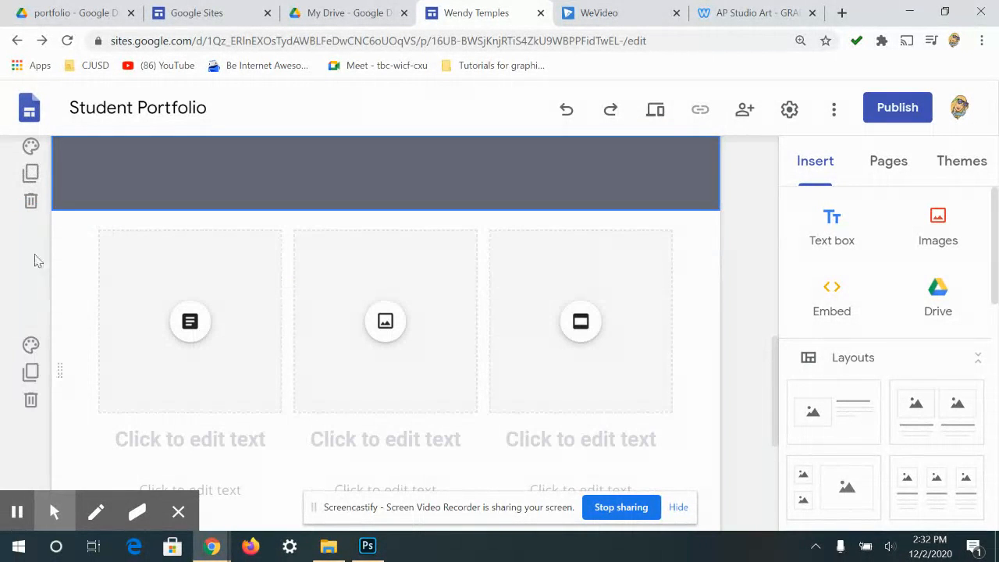
pyautogui.scroll(-2, 6, 293)
pyautogui.scroll(8, 329, 234)
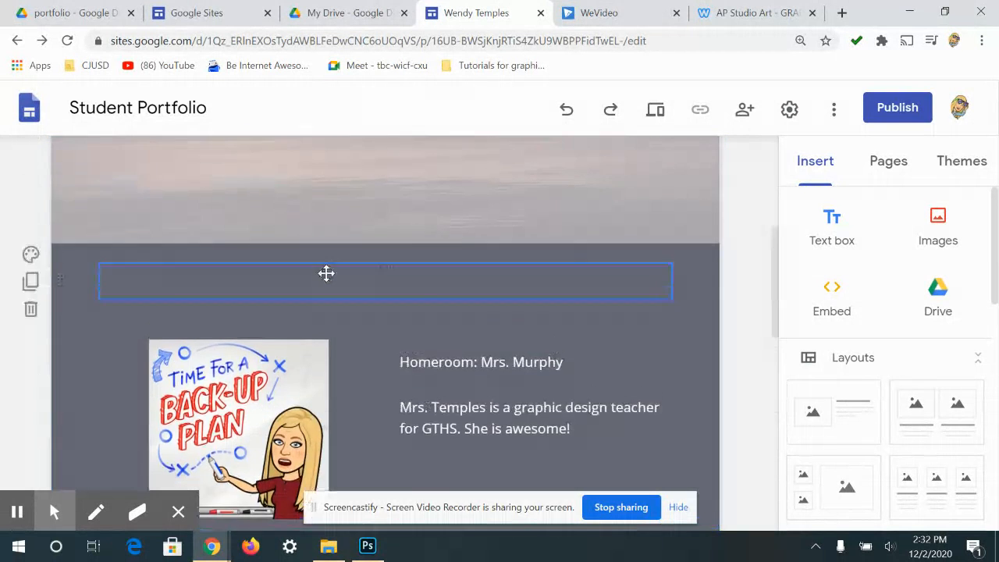
pyautogui.scroll(-6, 210, 339)
pyautogui.click(31, 400)
pyautogui.scroll(1, 234, 467)
pyautogui.scroll(-1, 380, 359)
# - Replace the footer's e-mail placeholder after 'Get in touch at' with the teacher's e-mail address
pyautogui.click(405, 426)
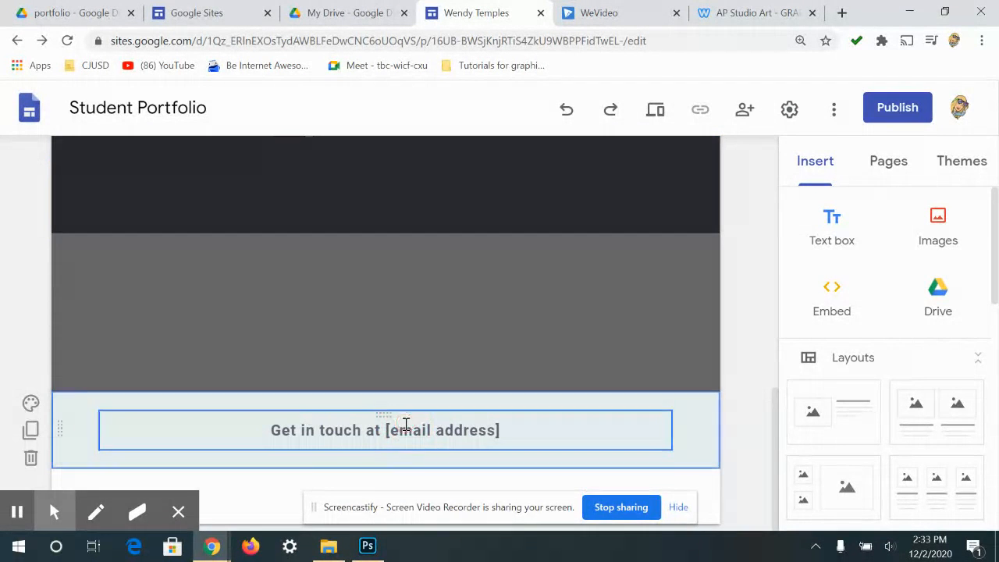
pyautogui.click(499, 430)
pyautogui.moveTo(502, 430); pyautogui.dragTo(389, 430)
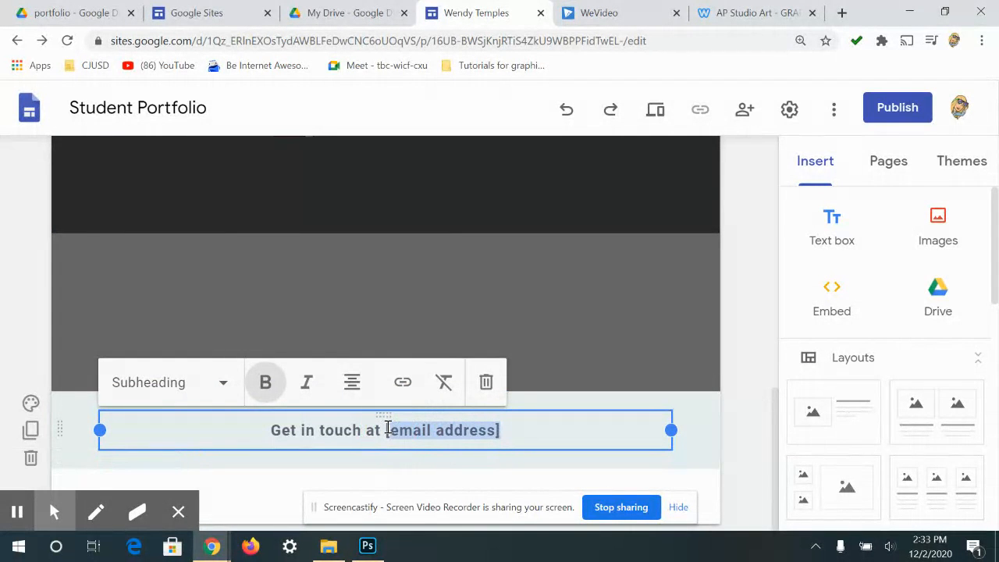
pyautogui.press('BackSpace')
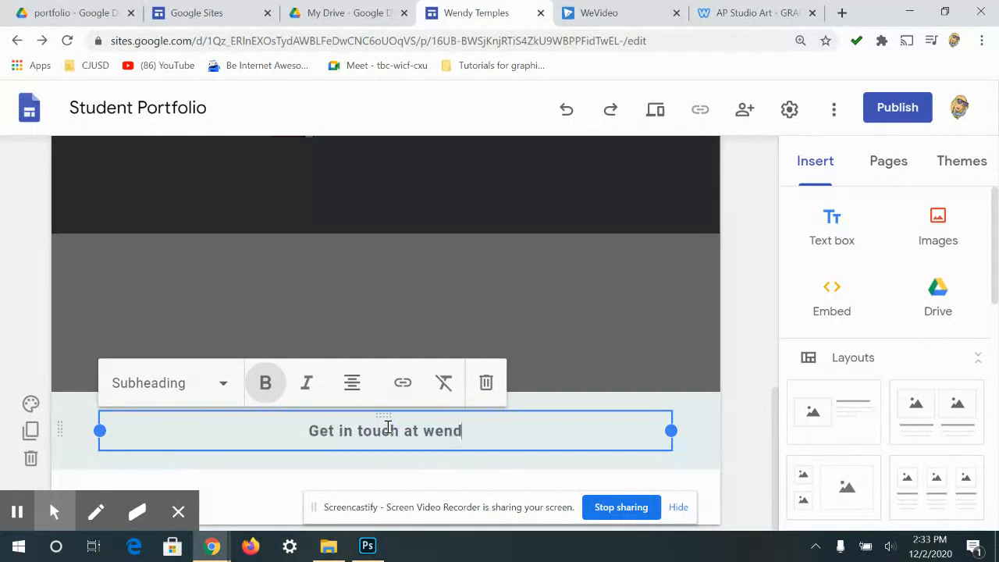
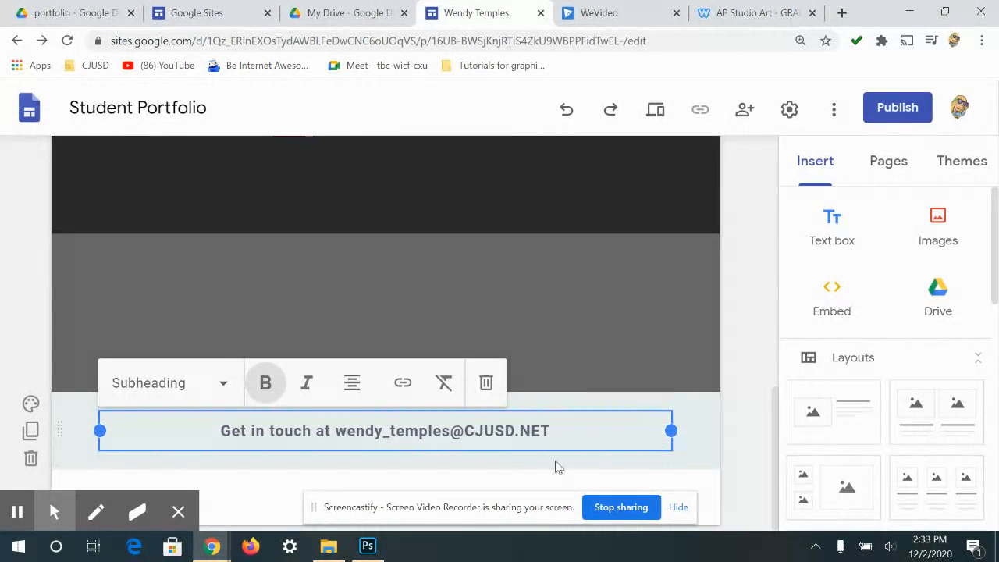
pyautogui.click(622, 458)
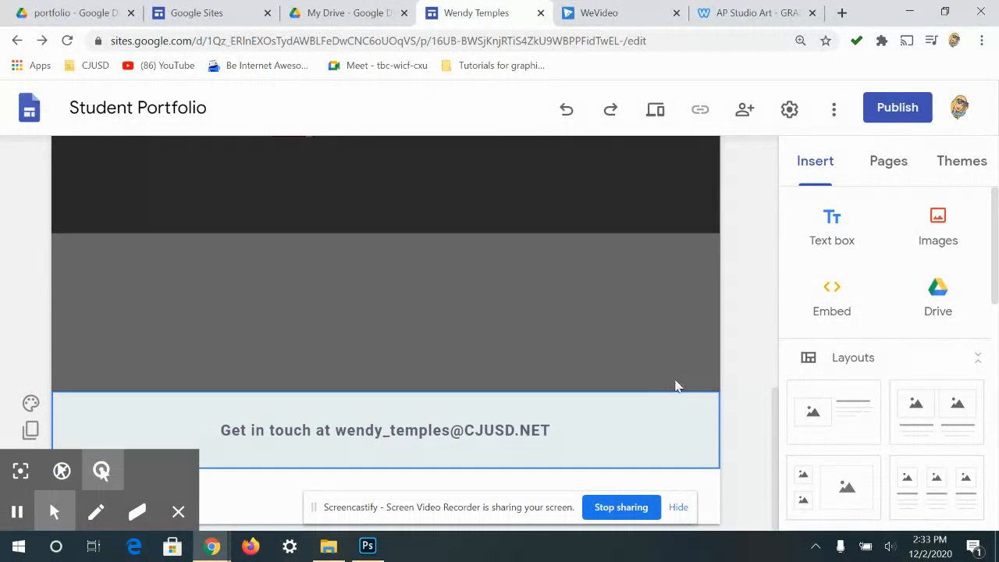
pyautogui.scroll(3, 678, 386)
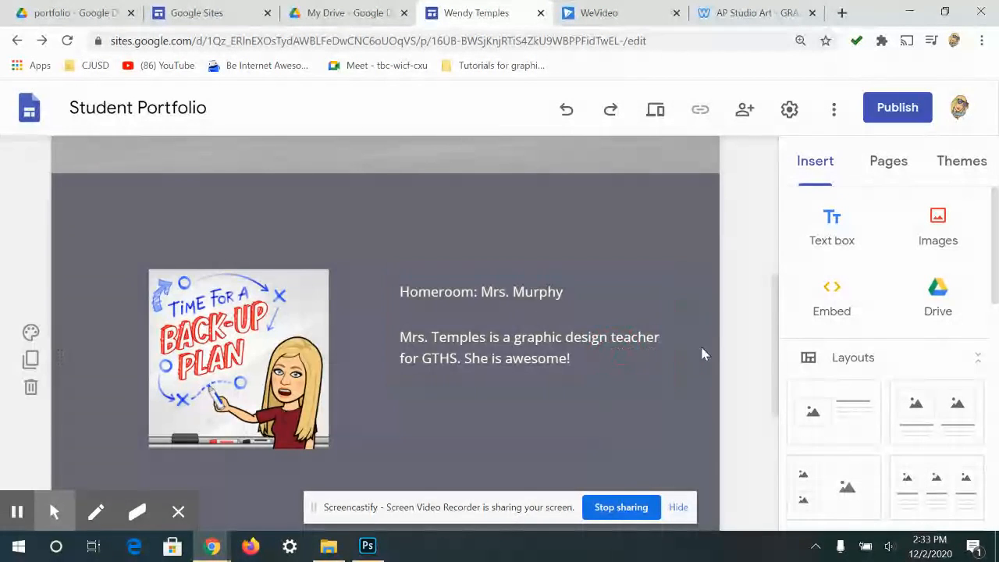
# - Delete the Homeroom text box, keeping the graphic design bio beside the Back-Up Plan image
pyautogui.scroll(-3, 703, 350)
pyautogui.click(655, 346)
pyautogui.click(160, 324)
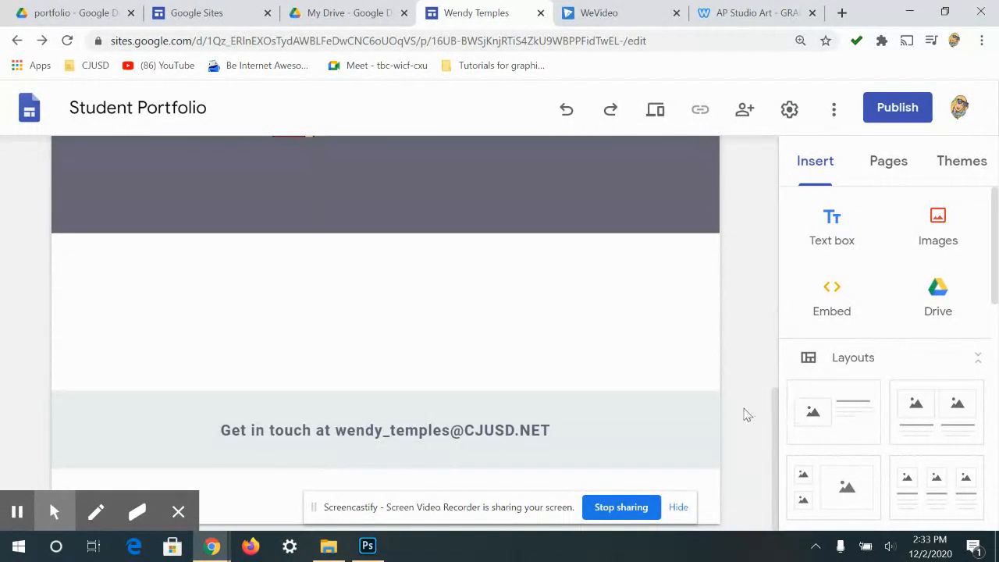
pyautogui.moveTo(776, 419); pyautogui.dragTo(799, 259)
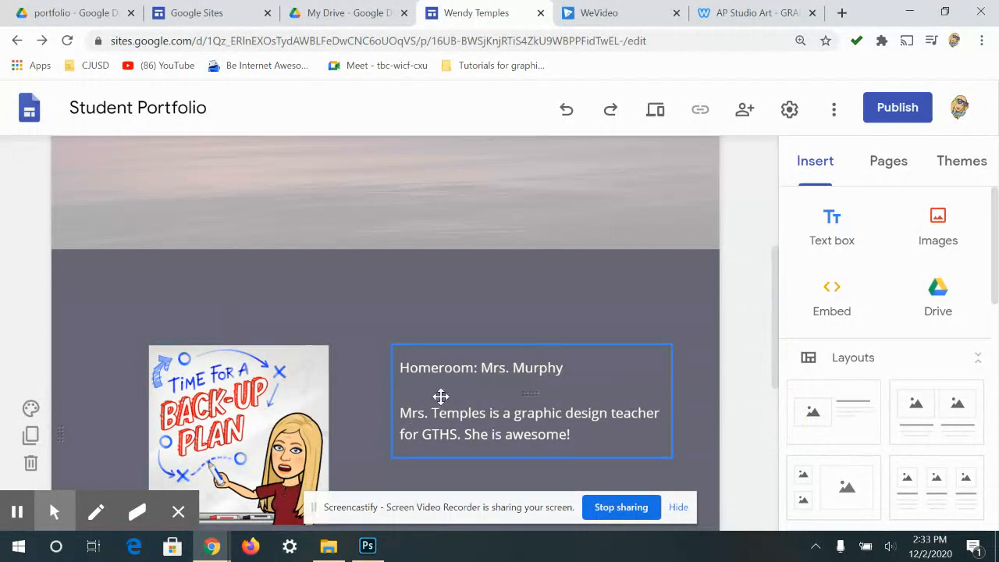
pyautogui.click(470, 367)
pyautogui.click(727, 316)
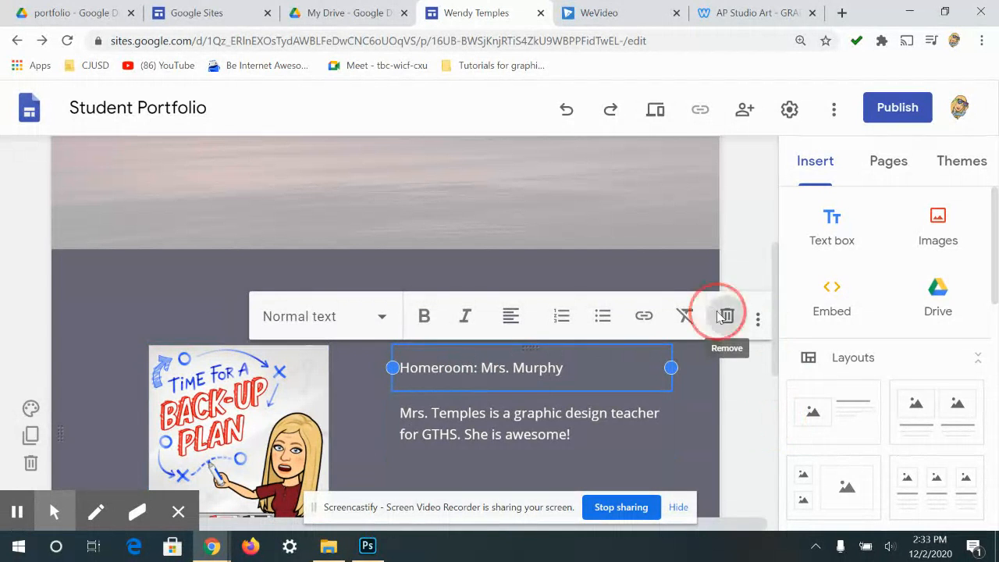
pyautogui.click(766, 287)
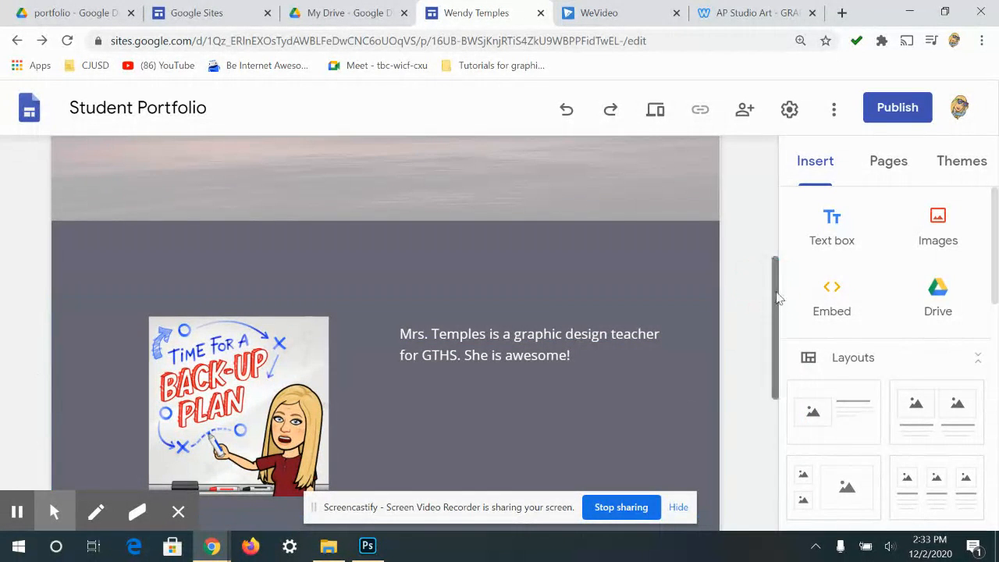
pyautogui.scroll(5, 737, 230)
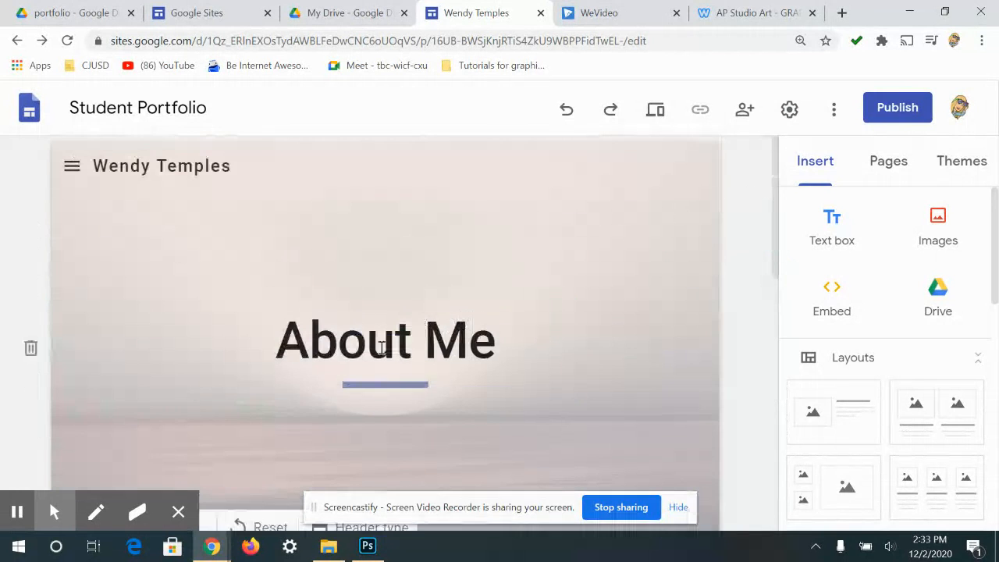
pyautogui.click(589, 350)
pyautogui.scroll(-4, 605, 328)
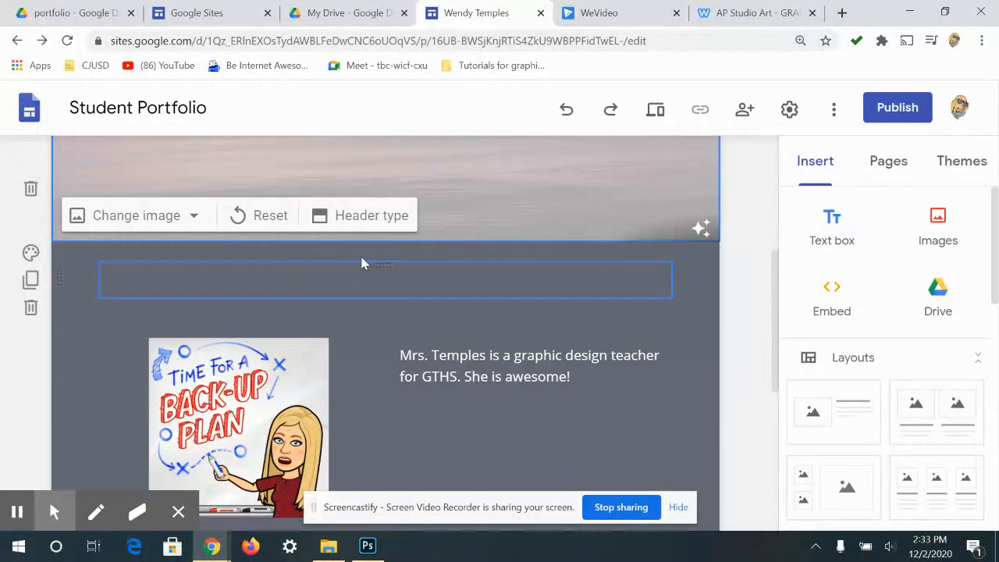
# - Change the About Me header type from Large banner to Banner
pyautogui.click(380, 228)
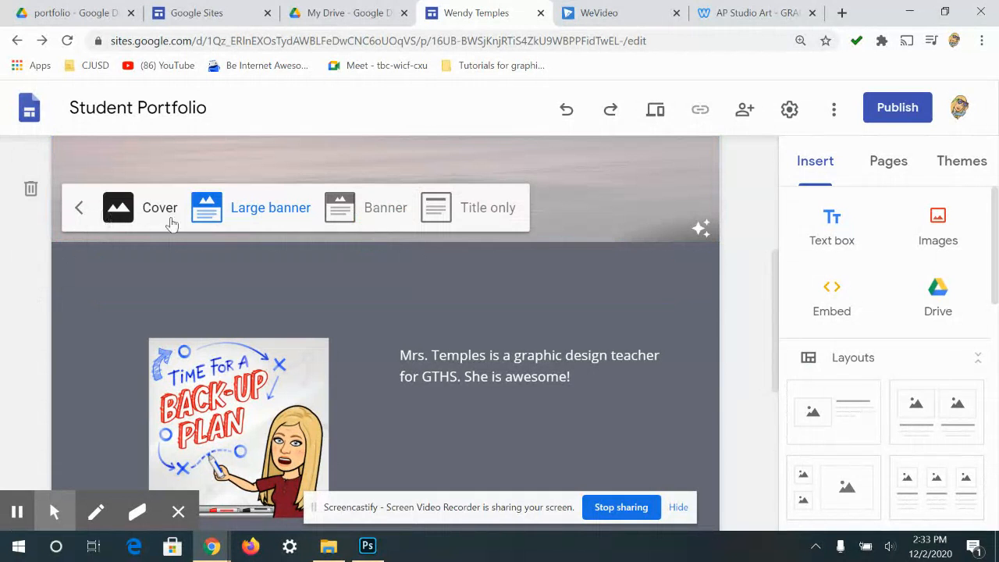
pyautogui.click(382, 209)
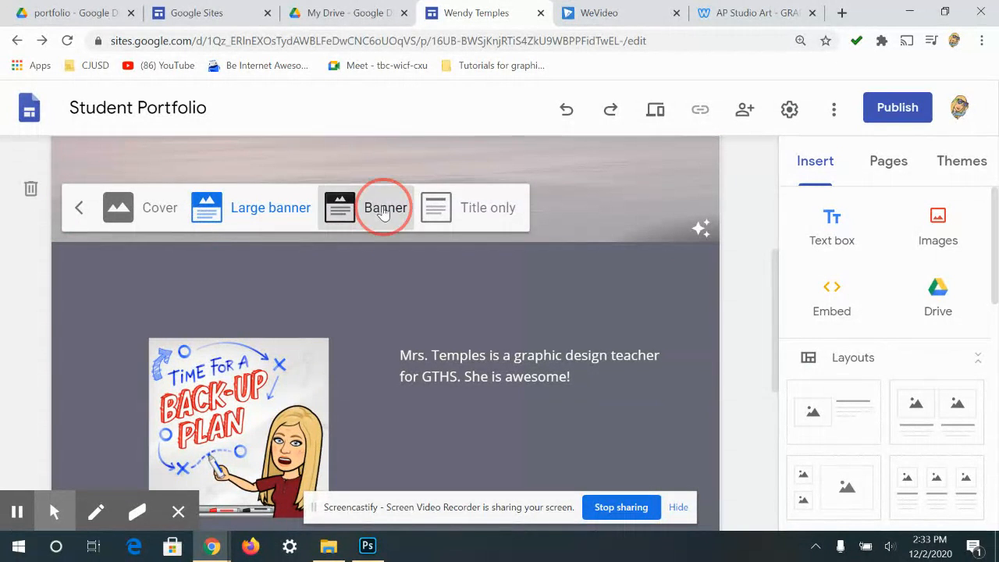
pyautogui.scroll(3, 495, 209)
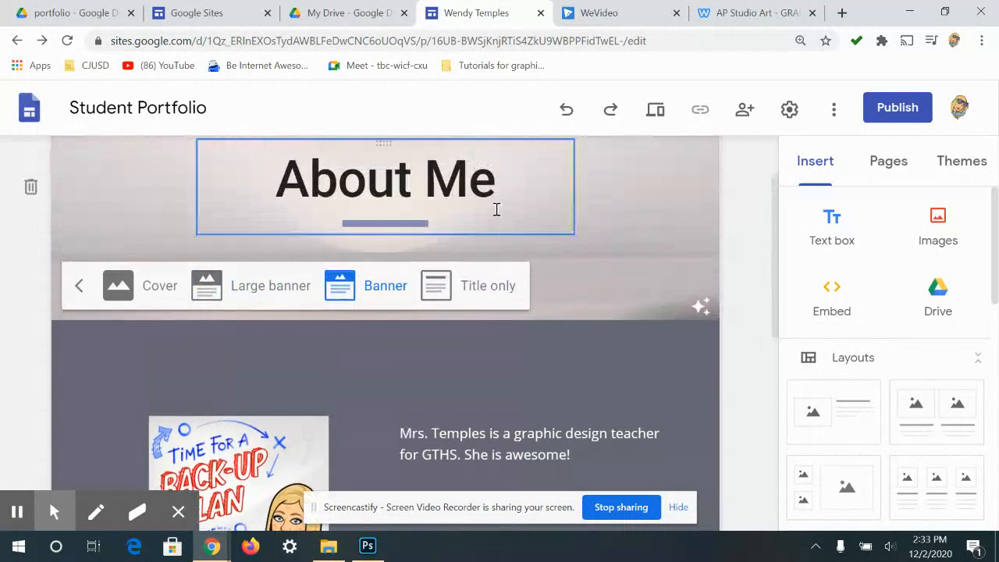
pyautogui.scroll(1, 658, 287)
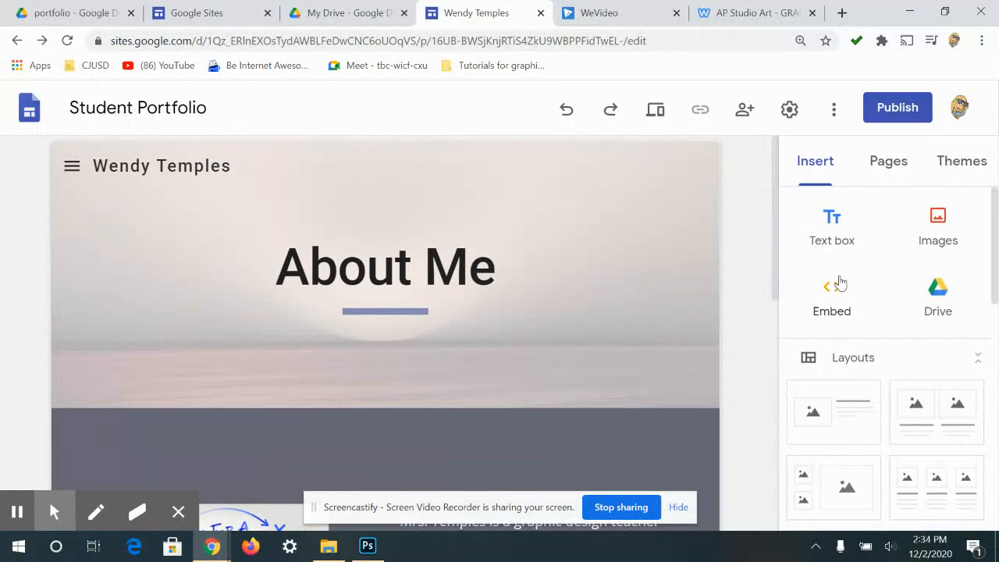
# - Open the Portfolio page and retitle its header from 'Activities' to 'Portfolio'
pyautogui.scroll(-1, 876, 205)
pyautogui.click(884, 161)
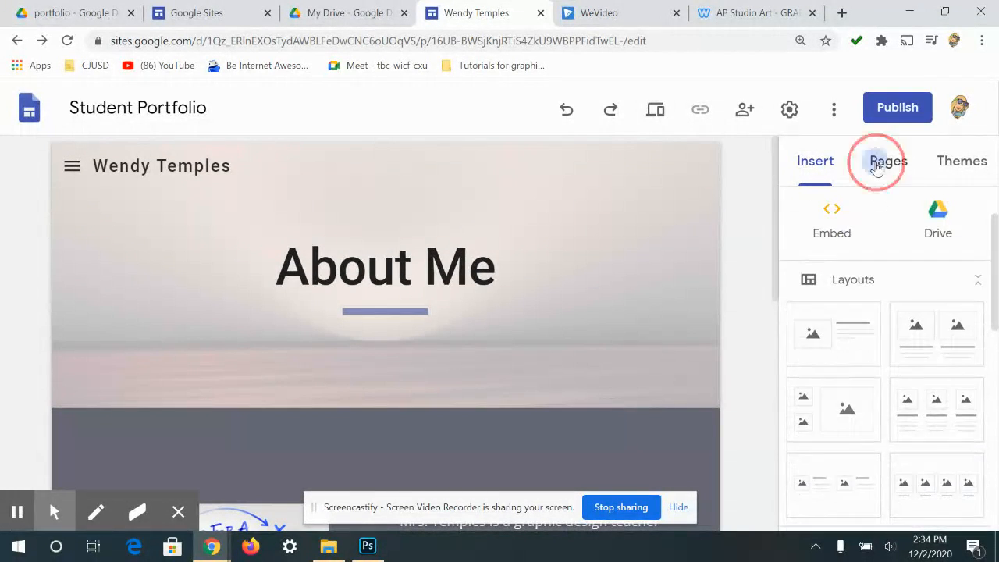
pyautogui.click(852, 330)
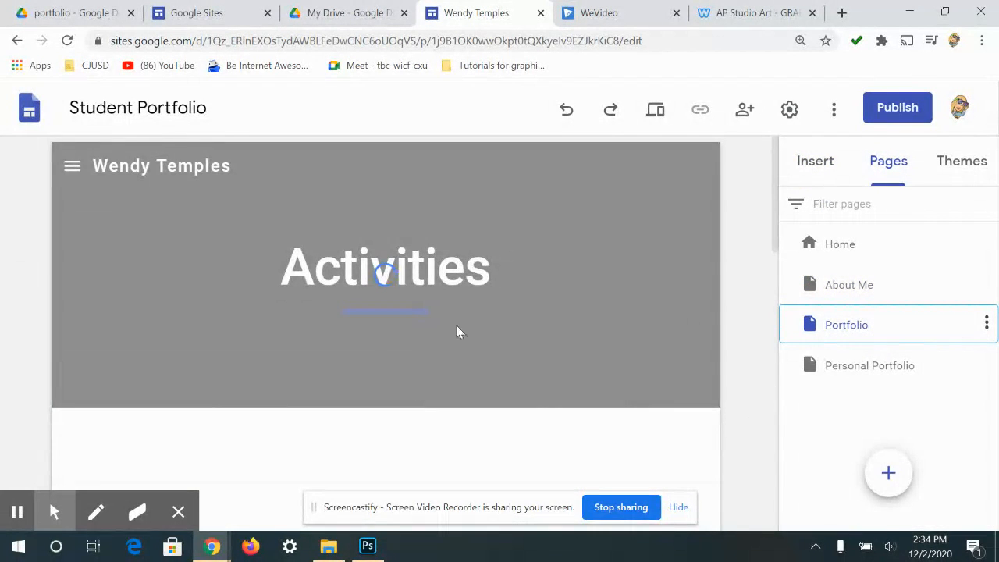
pyautogui.click(461, 265)
pyautogui.doubleClick(476, 271)
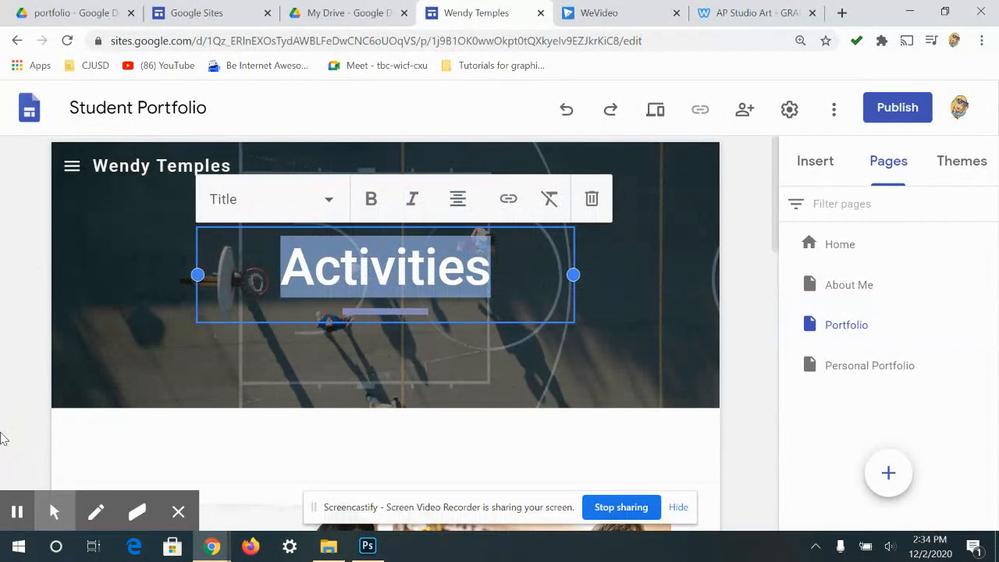
pyautogui.write('pORT')
pyautogui.press('BackSpace')
pyautogui.press('BackSpace')
pyautogui.press('BackSpace')
pyautogui.press('BackSpace')
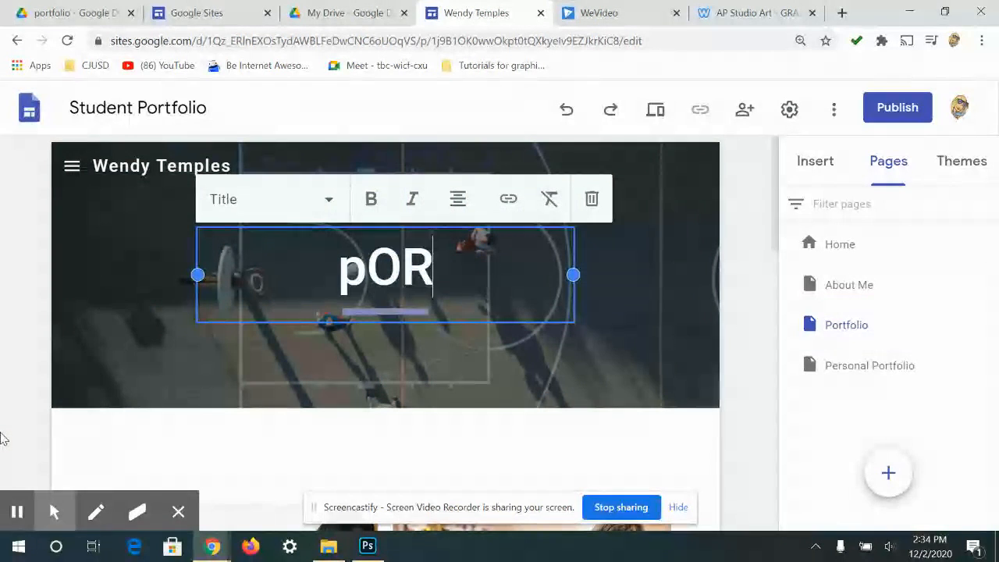
pyautogui.write('P')
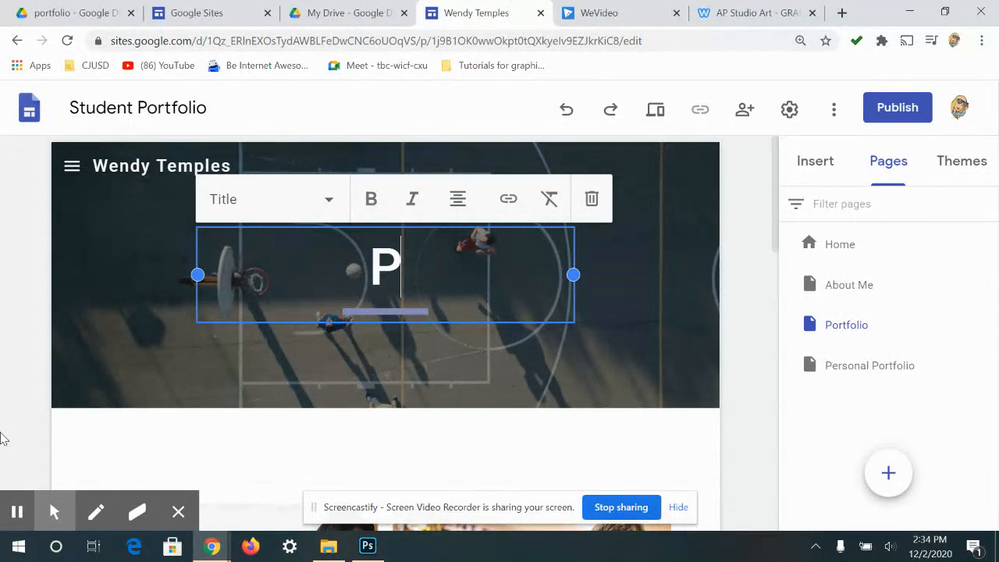
pyautogui.write('oe')
pyautogui.press('BackSpace')
pyautogui.write('rtfo')
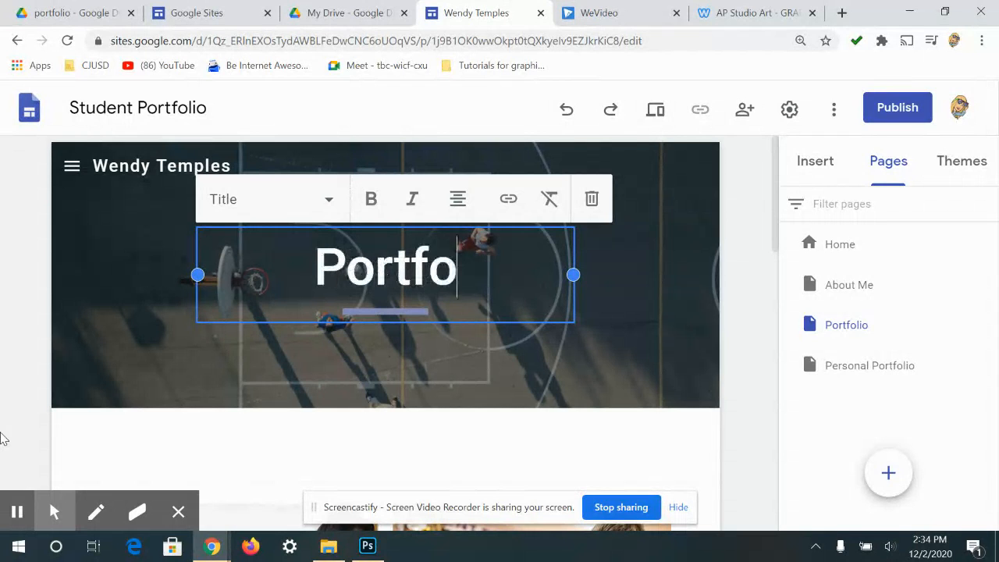
pyautogui.write('lio')
pyautogui.moveTo(235, 401)
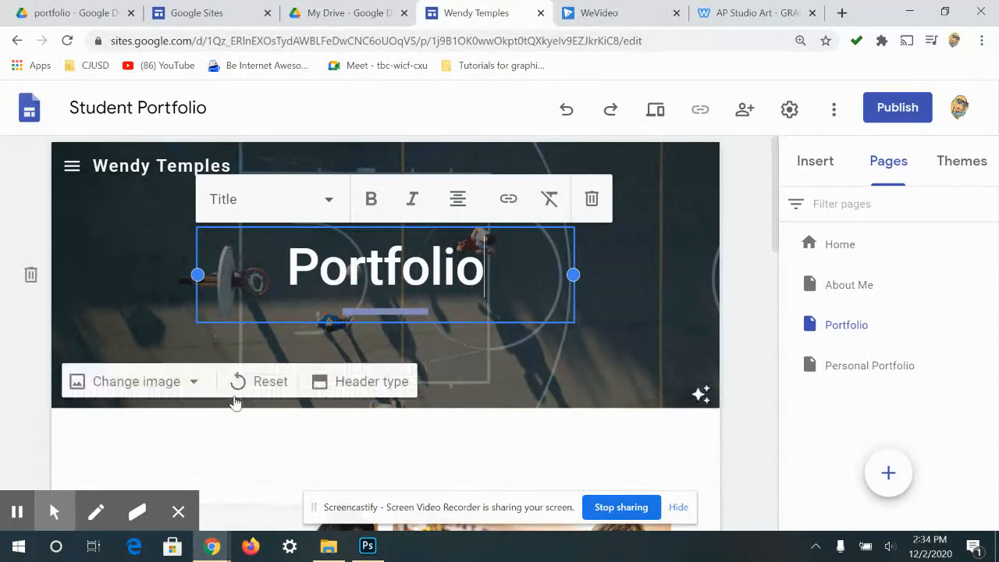
pyautogui.click(626, 301)
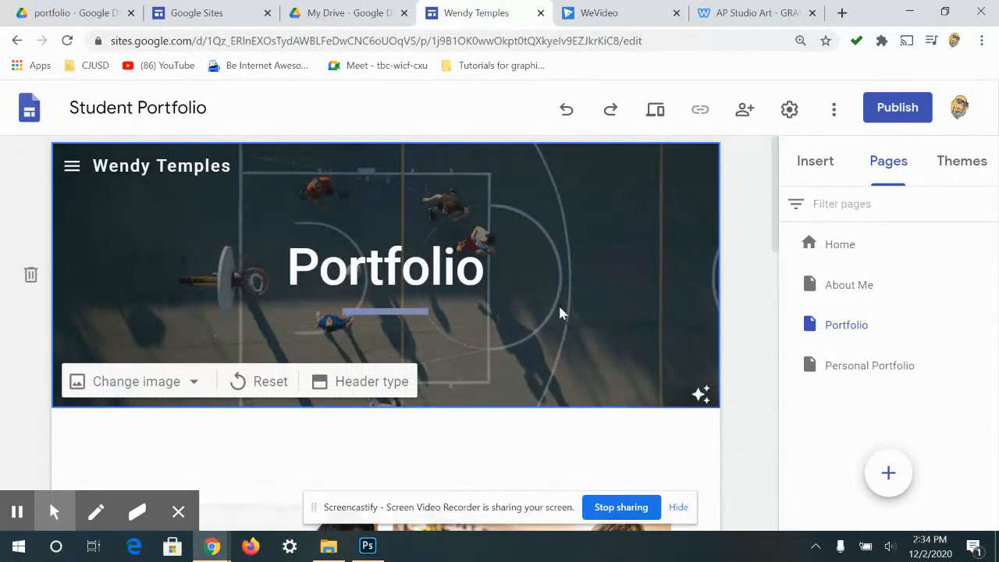
# - Look over the header image options, keep the basketball court photo, and select the empty section below
pyautogui.click(129, 380)
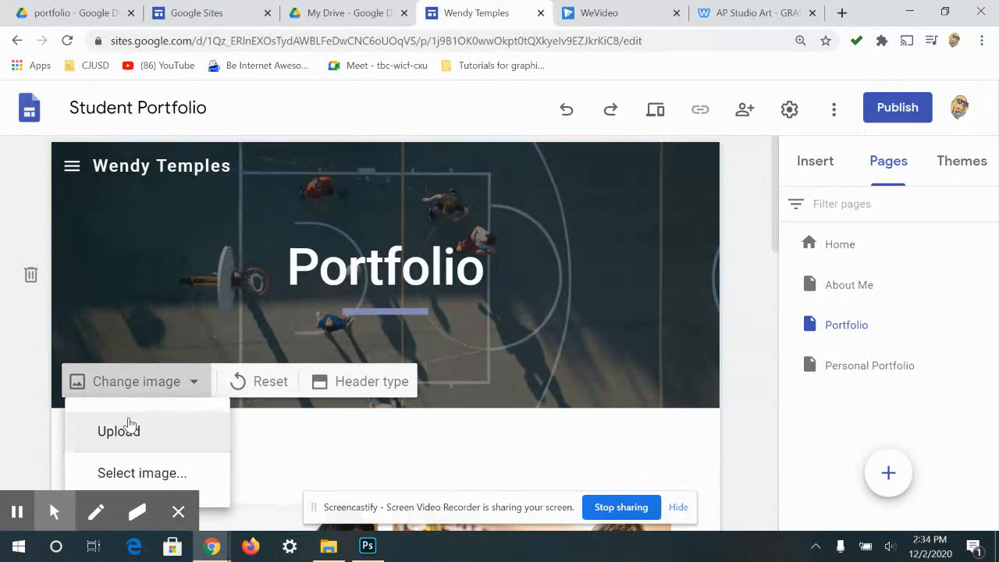
pyautogui.scroll(-2, 513, 266)
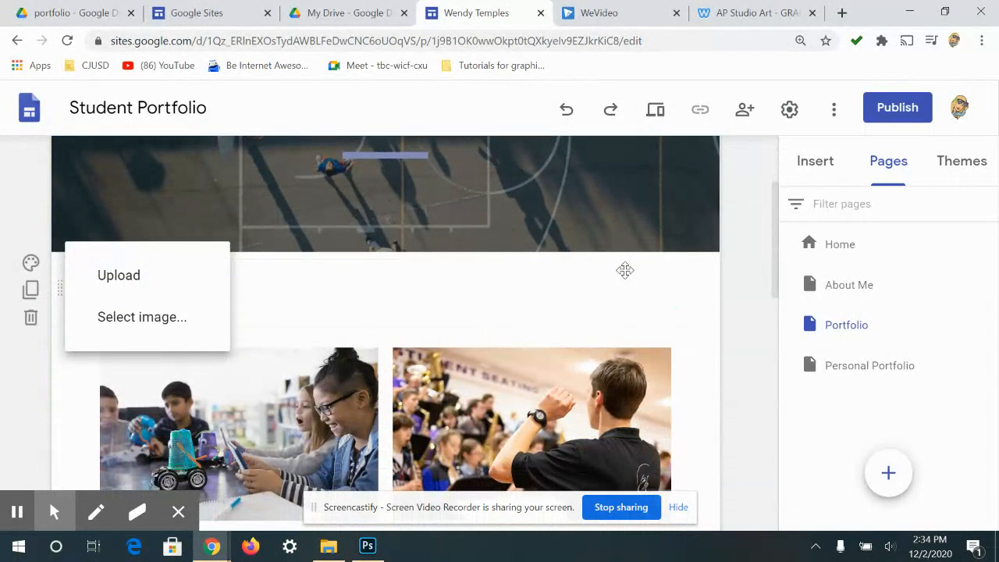
pyautogui.click(443, 294)
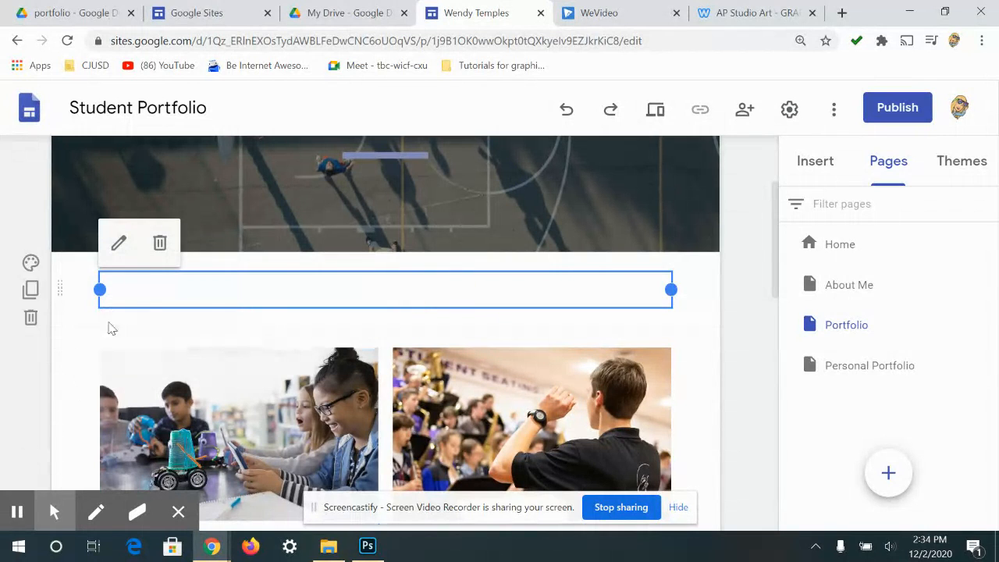
pyautogui.click(31, 319)
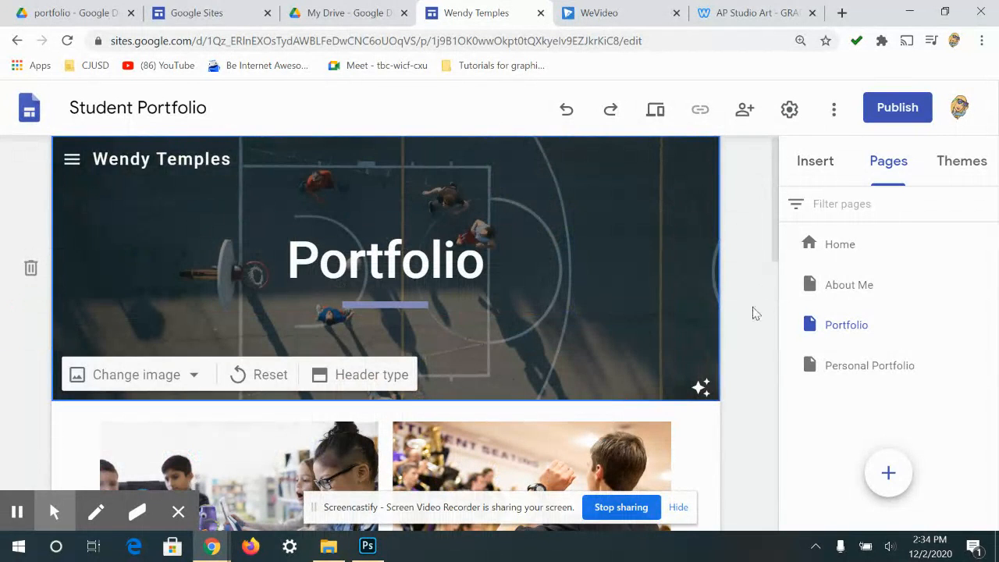
# - Delete the empty section, the Activity placeholder section and the Robotics/Band section from the Portfolio page
pyautogui.scroll(-2, 753, 312)
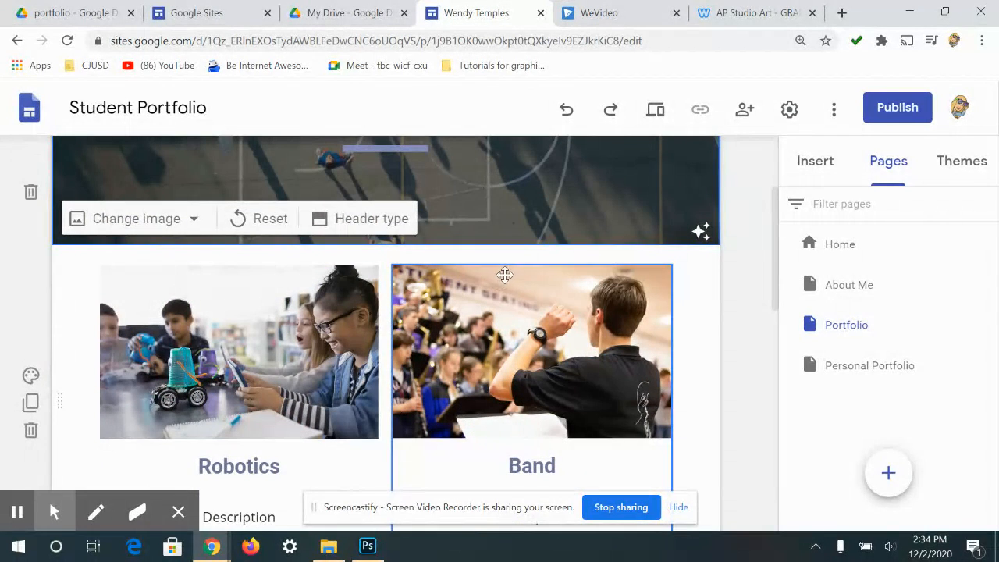
pyautogui.scroll(-6, 719, 260)
pyautogui.scroll(-3, 702, 238)
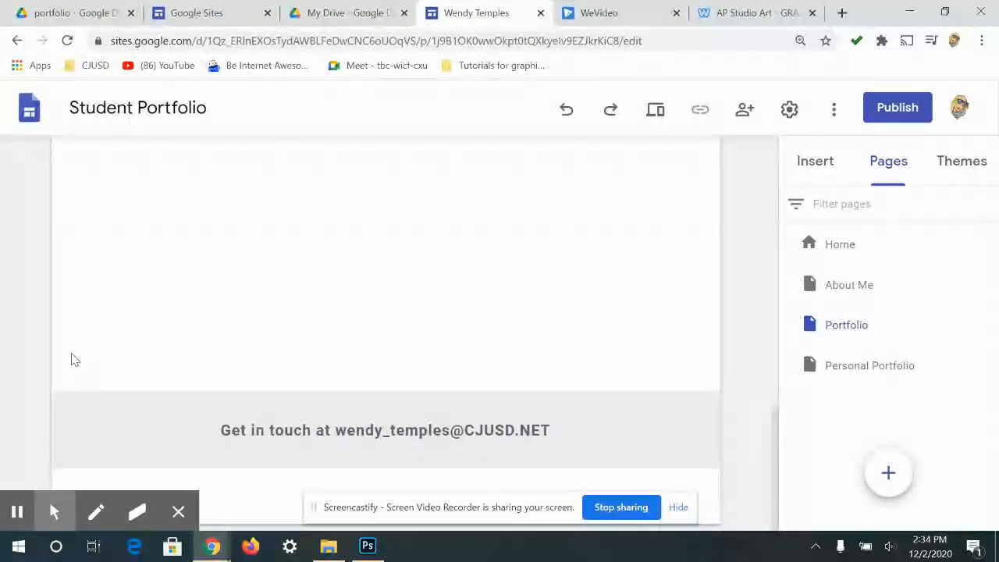
pyautogui.scroll(2, 47, 366)
pyautogui.scroll(-1, 16, 379)
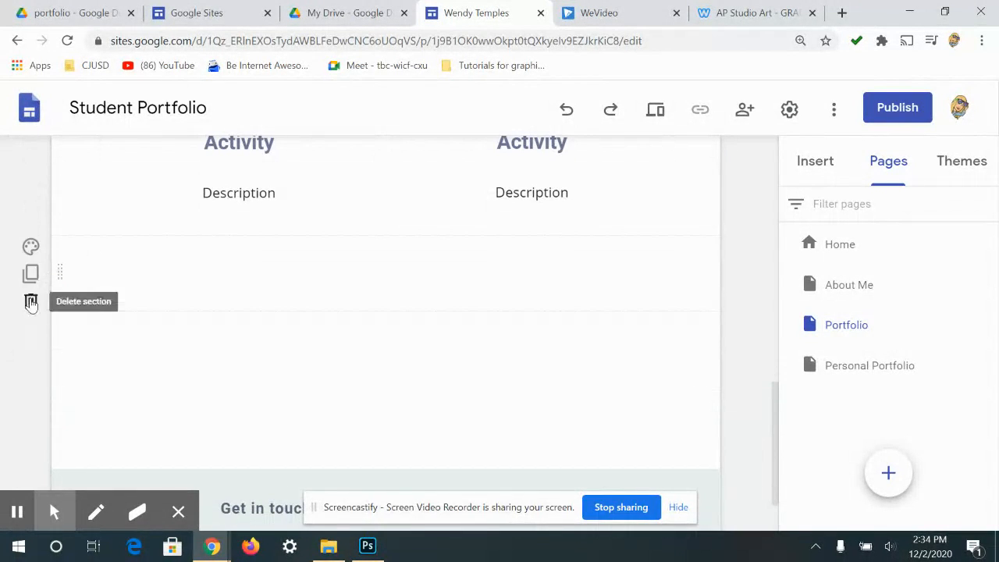
pyautogui.click(31, 303)
pyautogui.click(31, 311)
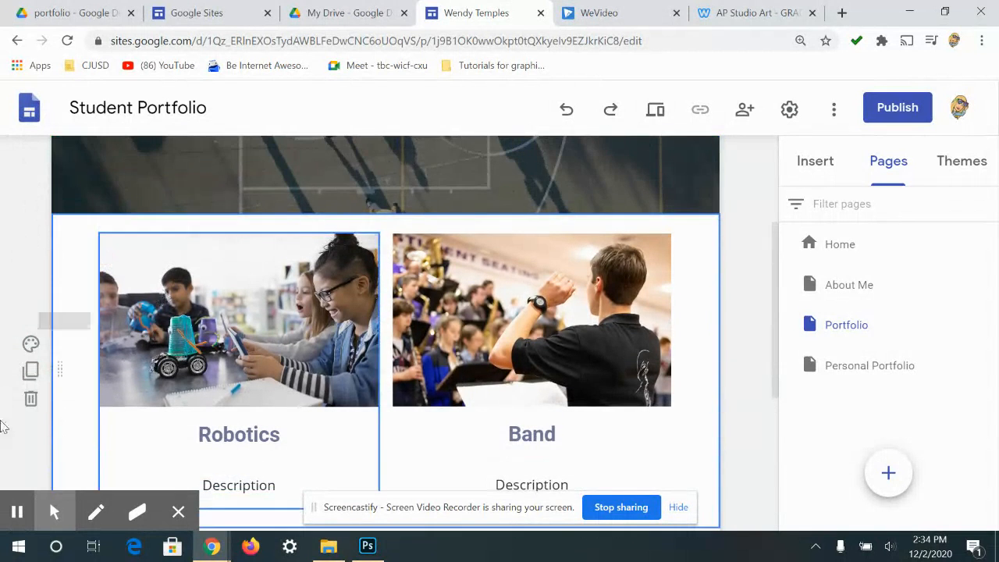
pyautogui.click(31, 398)
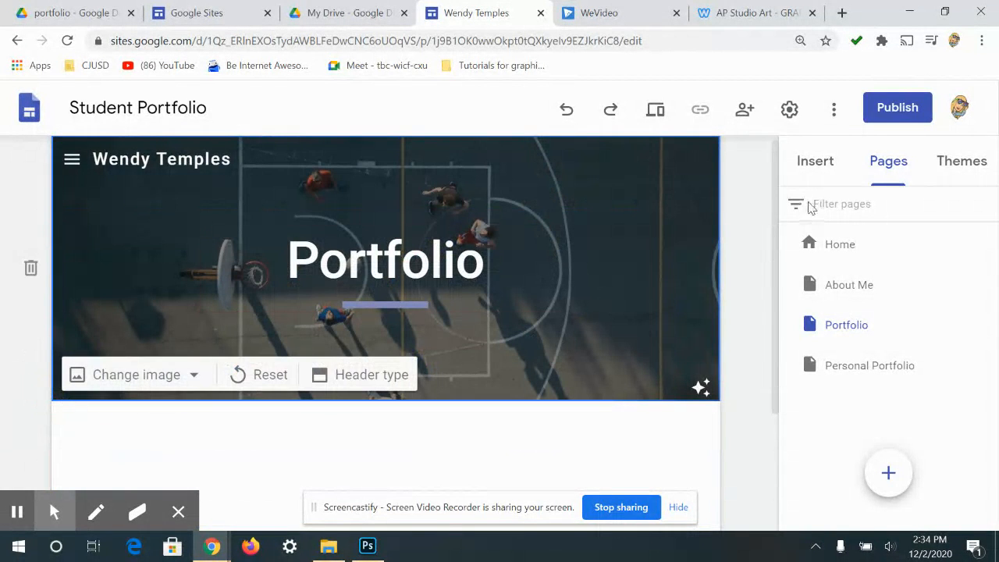
pyautogui.scroll(-2, 764, 263)
pyautogui.click(457, 330)
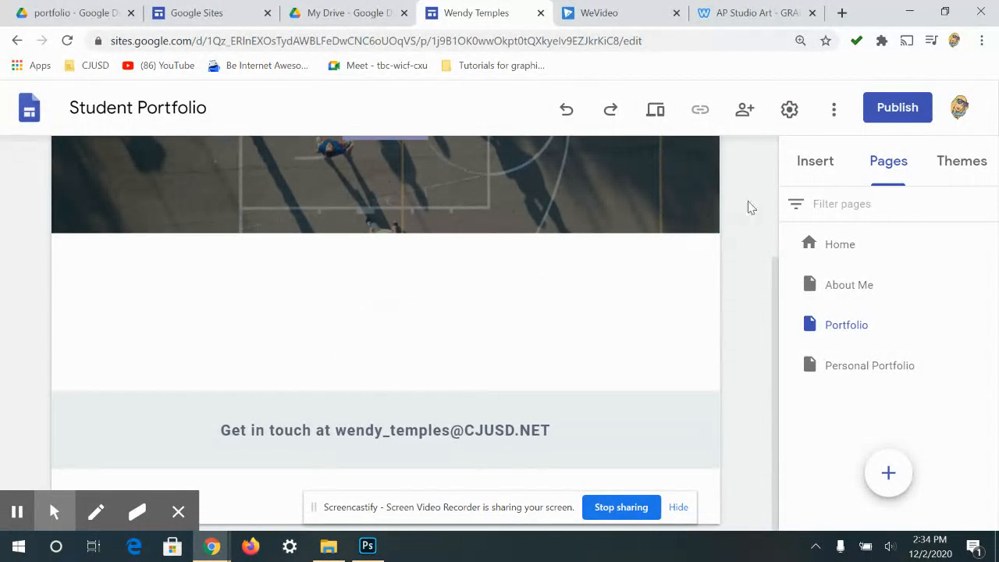
# - Insert the first image-and-text Layouts tile and title it 'Name Plate'
pyautogui.click(806, 166)
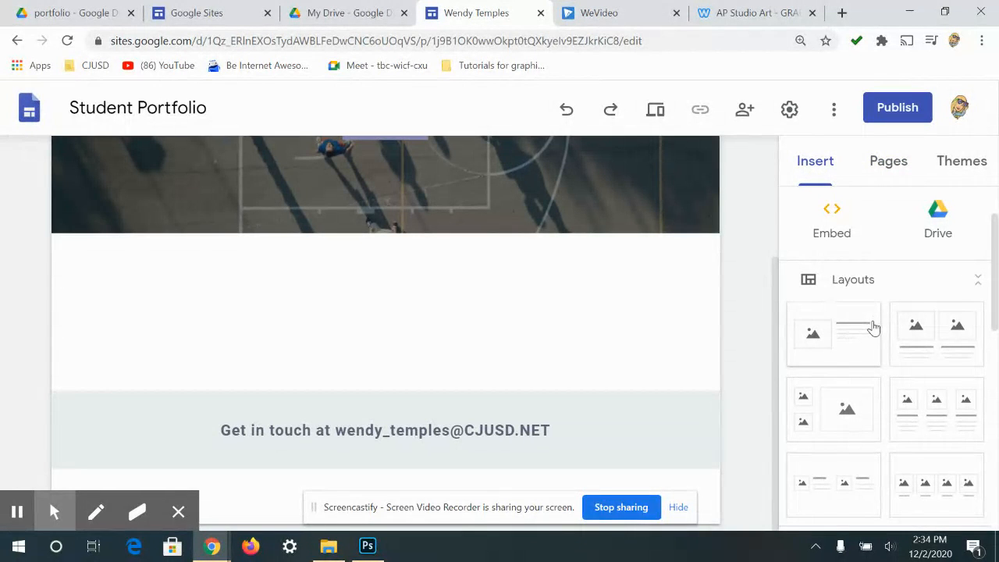
pyautogui.scroll(2, 897, 312)
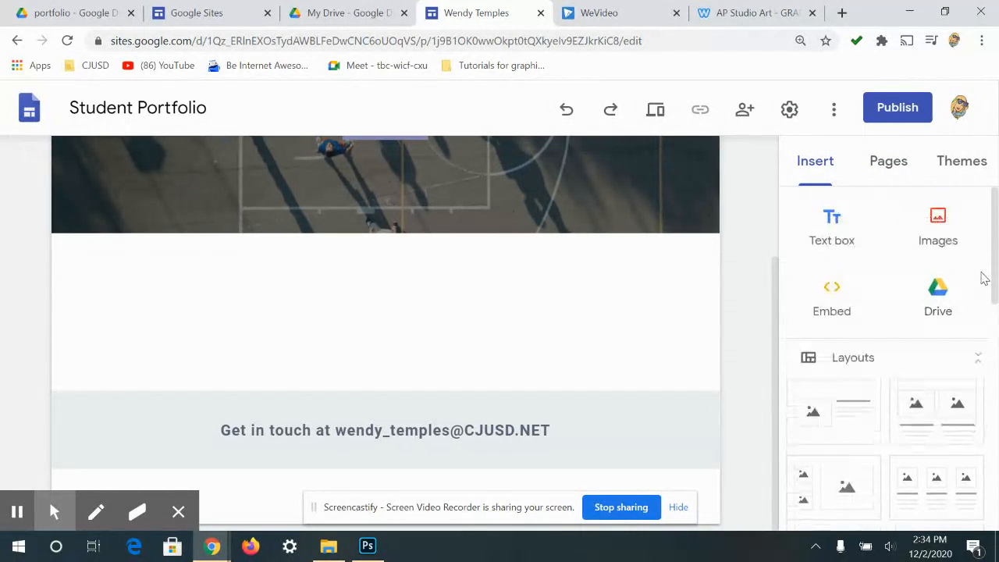
pyautogui.click(827, 418)
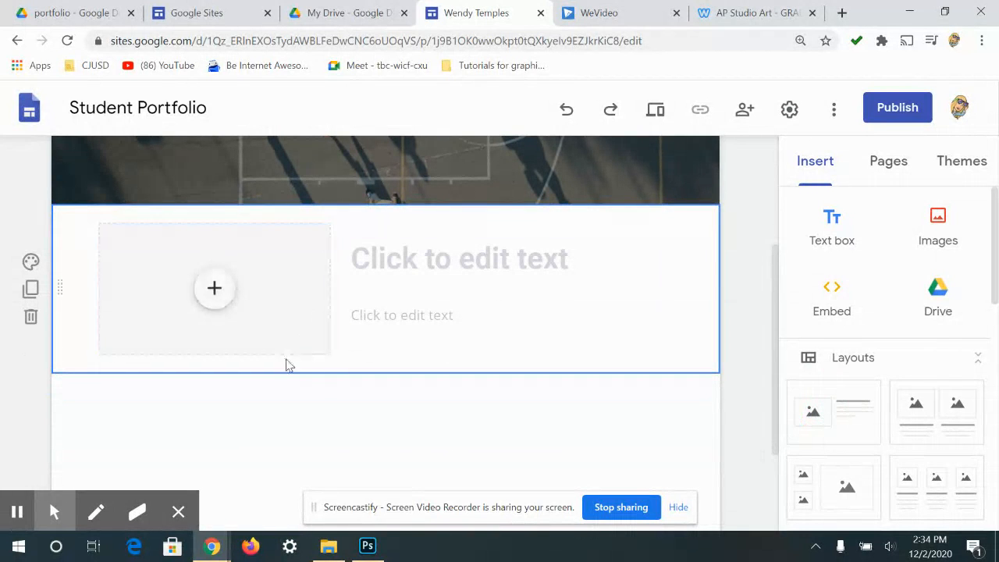
pyautogui.click(458, 267)
pyautogui.write('Name Plate')
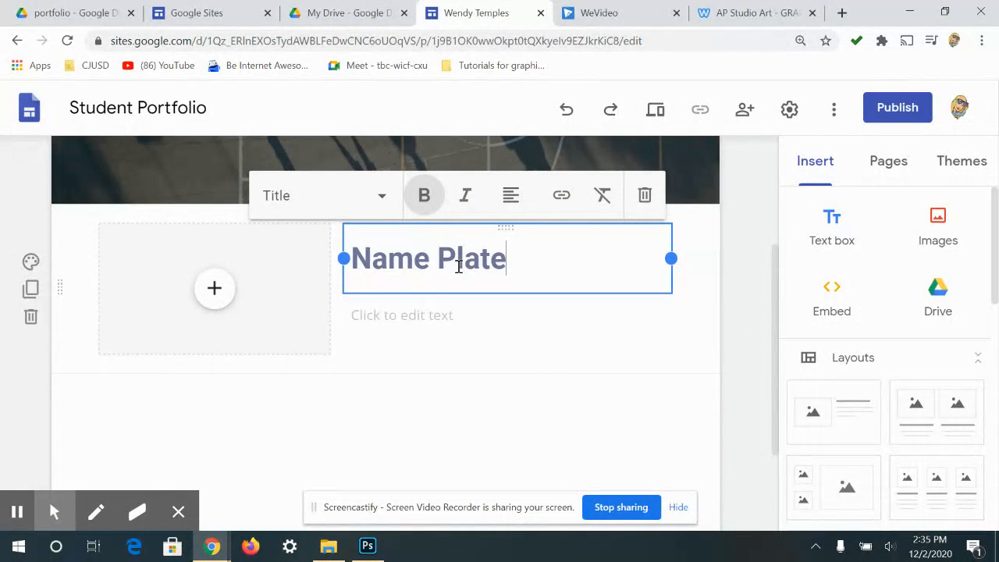
pyautogui.press('Return')
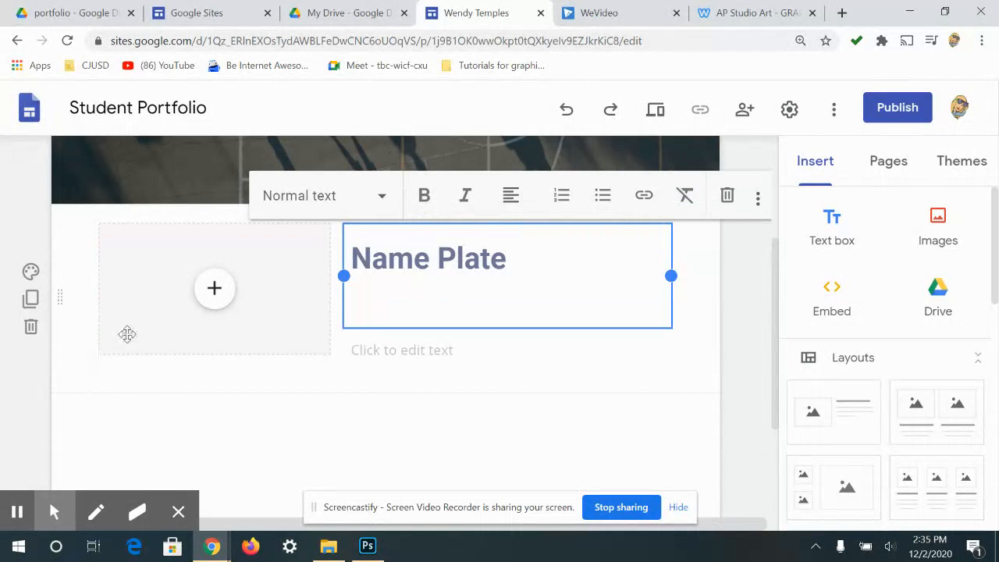
# - Fill the image placeholder from Drive, browsing to Classroom > Per. 2 Graphic Design I > Name Plate
pyautogui.click(209, 293)
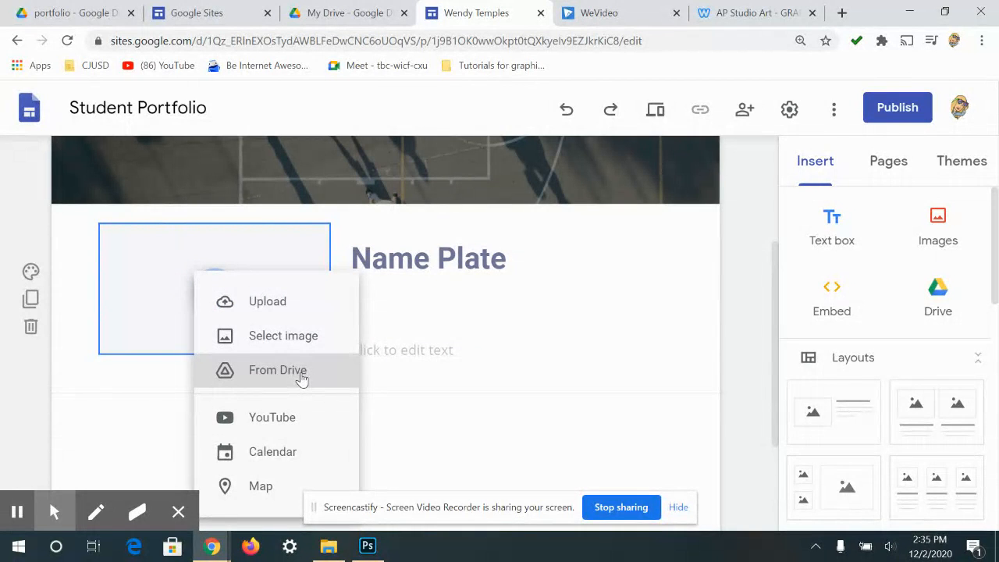
pyautogui.click(270, 380)
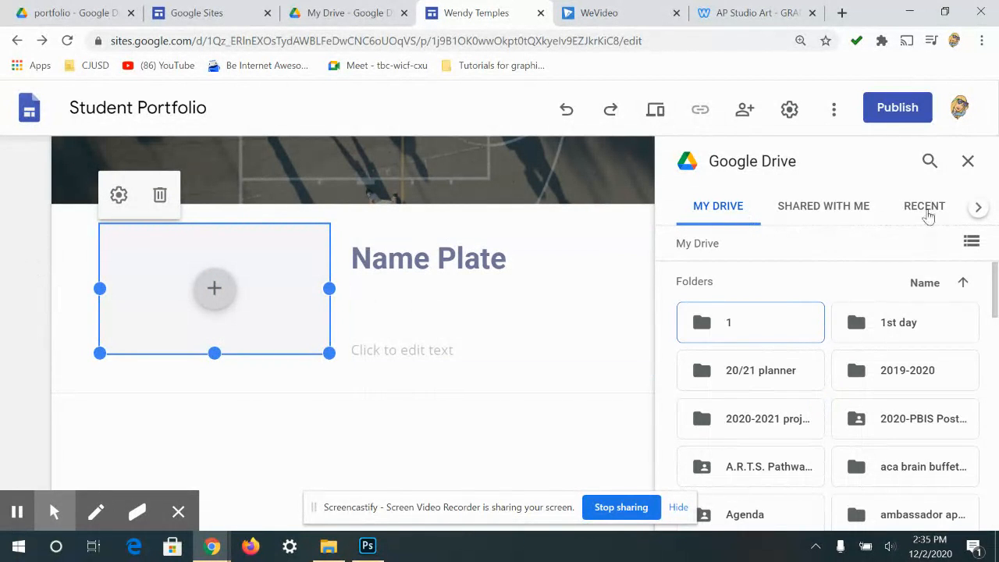
pyautogui.scroll(-5, 903, 257)
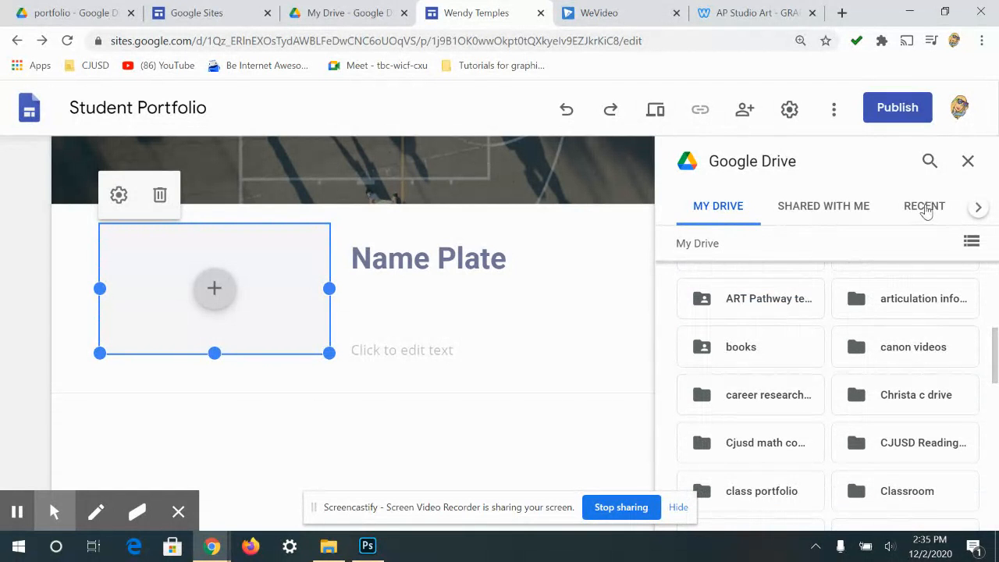
pyautogui.moveTo(994, 367); pyautogui.dragTo(993, 326)
pyautogui.scroll(-10, 993, 367)
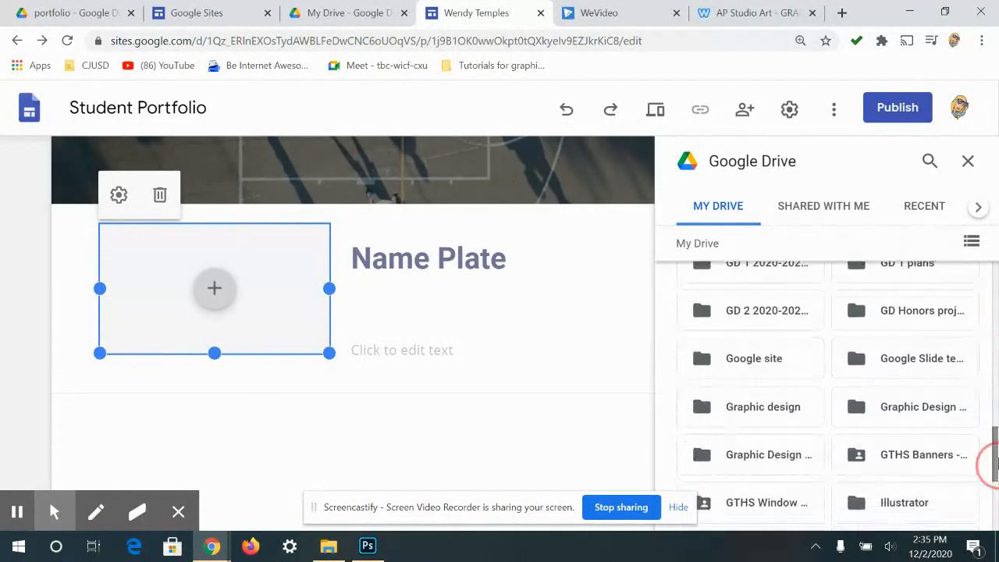
pyautogui.scroll(15, 854, 337)
pyautogui.scroll(-3, 983, 356)
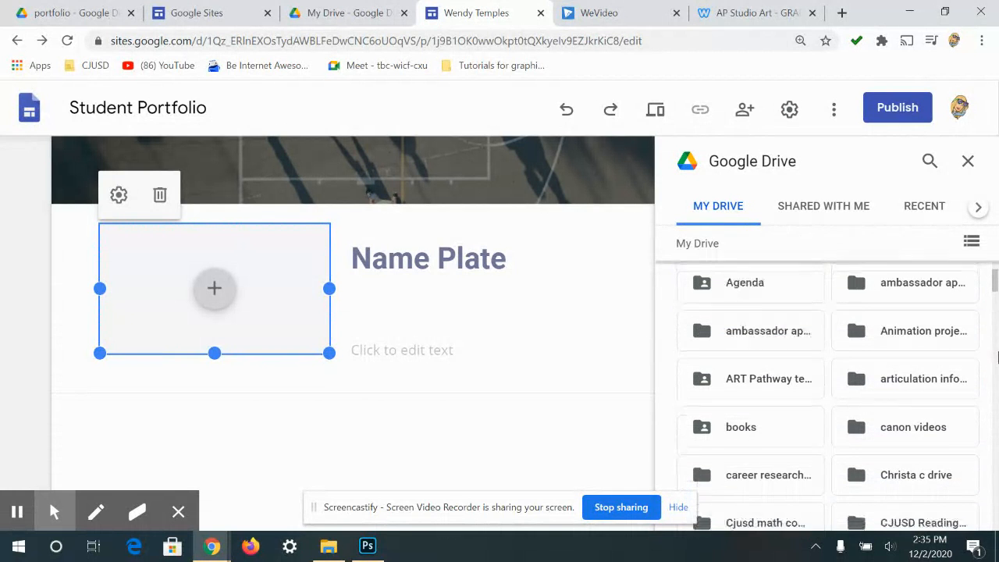
pyautogui.scroll(3, 887, 315)
pyautogui.scroll(-5, 981, 335)
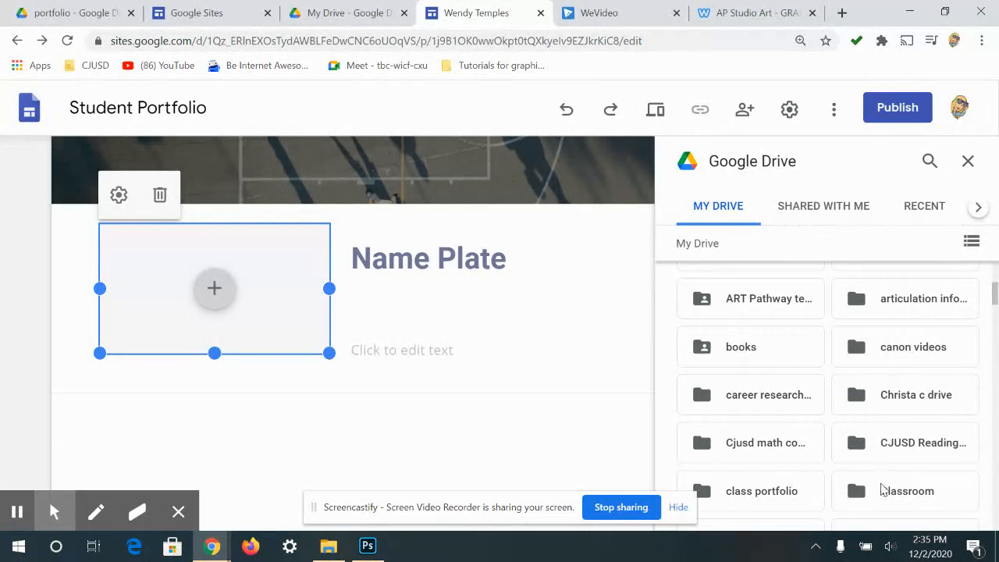
pyautogui.doubleClick(883, 490)
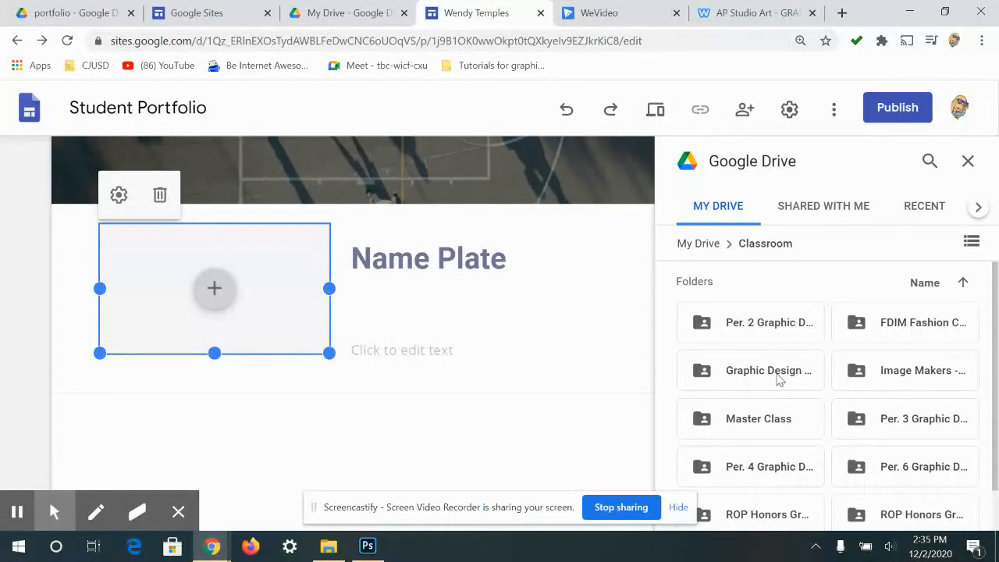
pyautogui.doubleClick(775, 326)
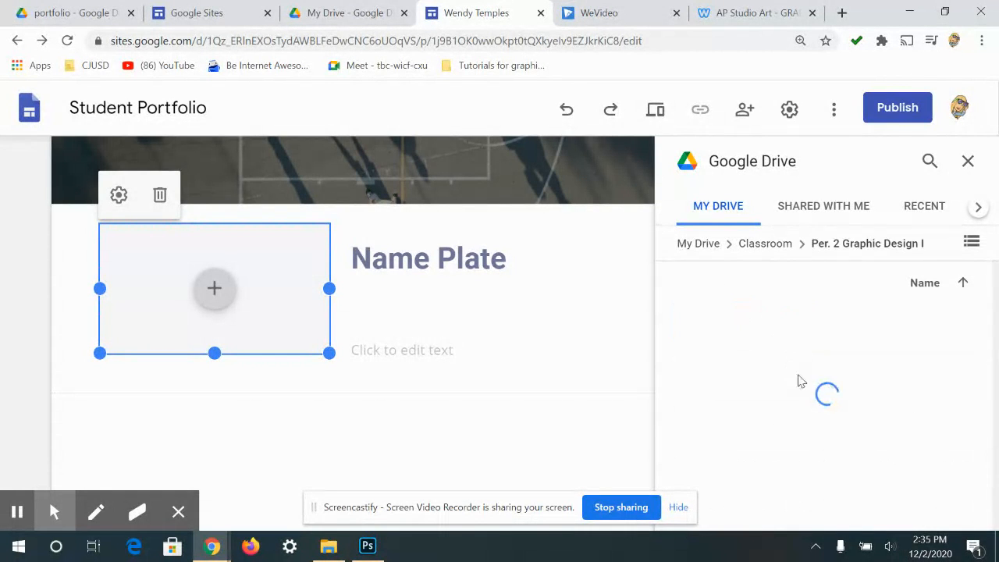
pyautogui.scroll(-6, 746, 356)
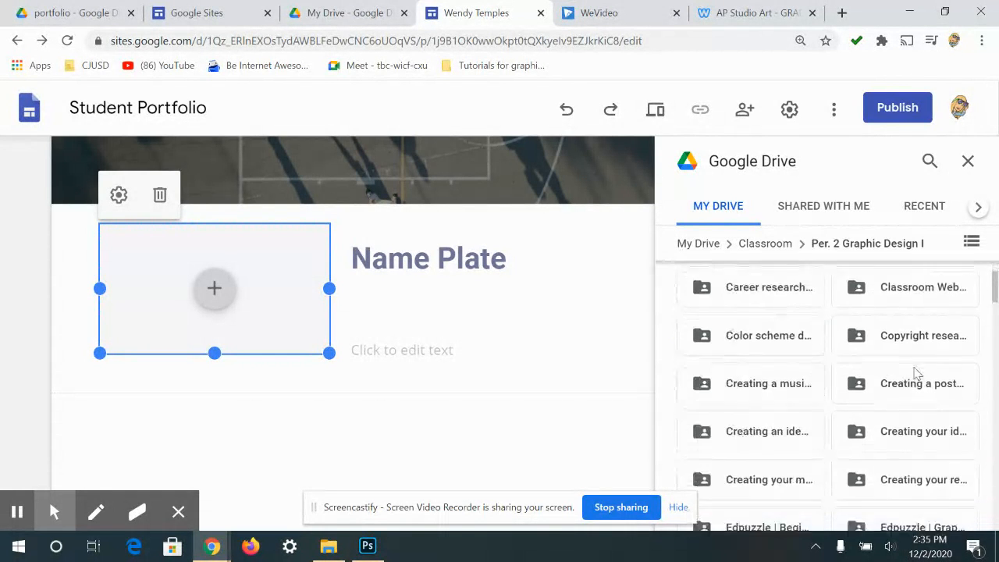
pyautogui.scroll(-2, 984, 394)
pyautogui.scroll(2, 983, 393)
pyautogui.click(722, 390)
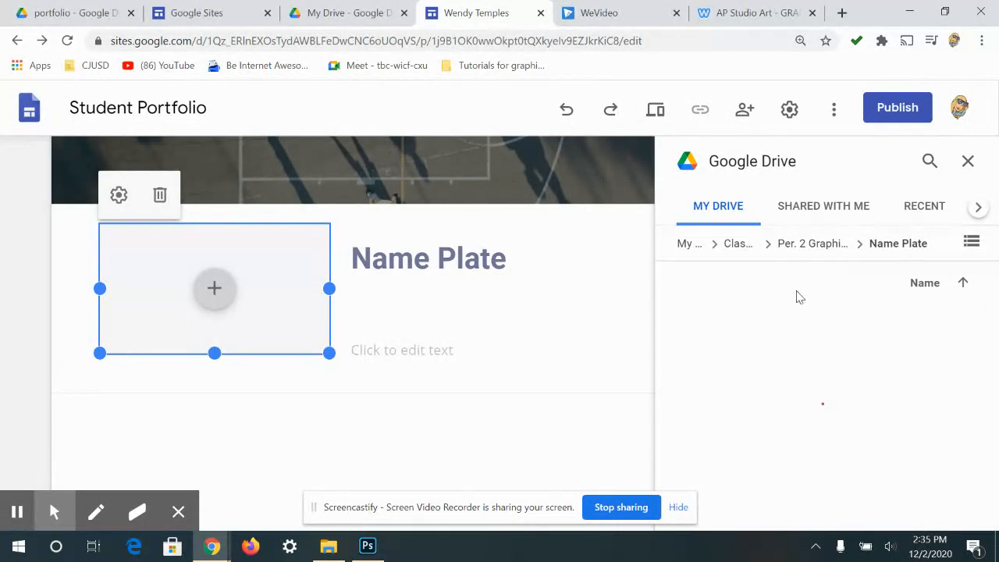
# - Find and select the green name plate image in the Name Plate folder
pyautogui.scroll(-2, 871, 346)
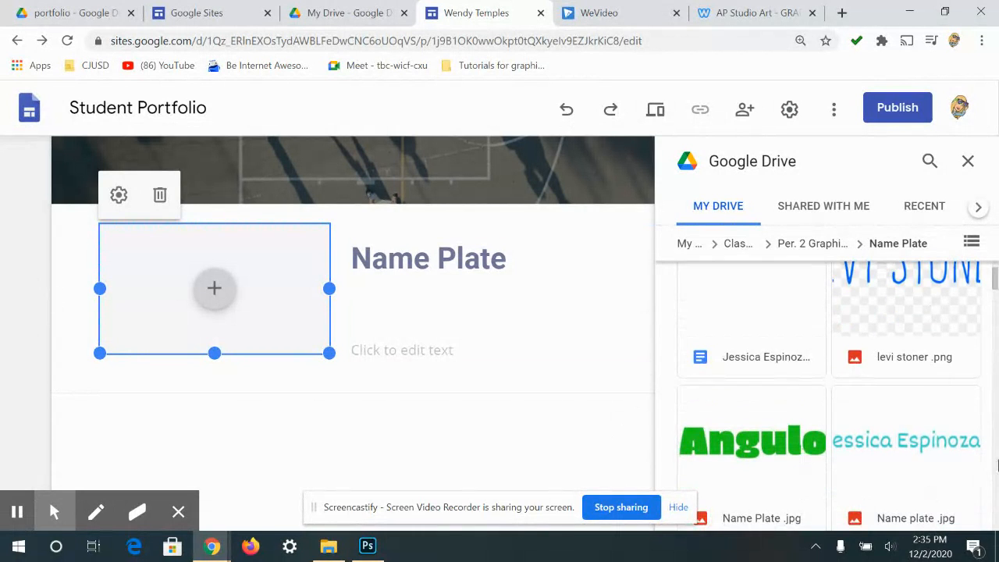
pyautogui.scroll(-2, 956, 453)
pyautogui.scroll(-6, 898, 441)
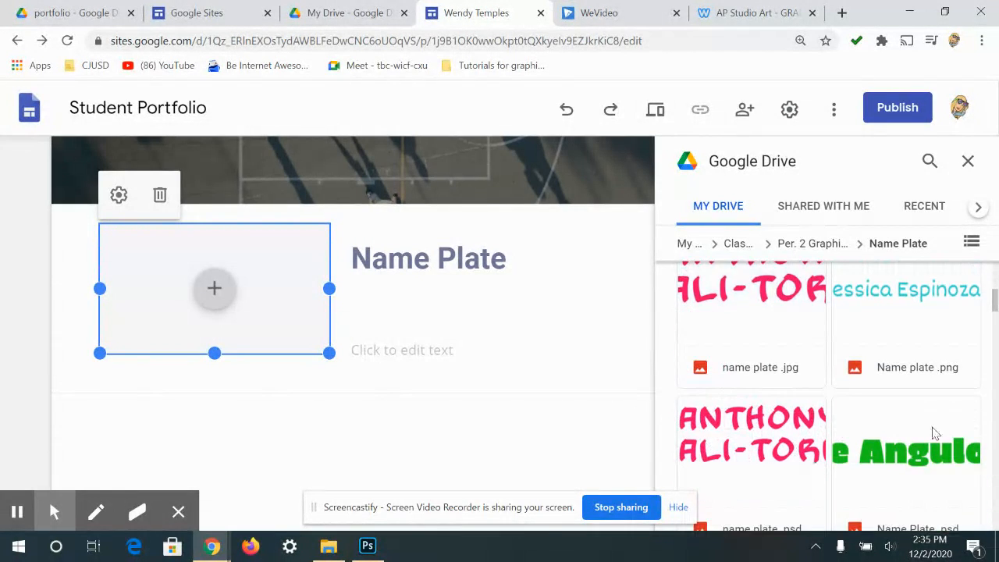
pyautogui.scroll(-1, 890, 429)
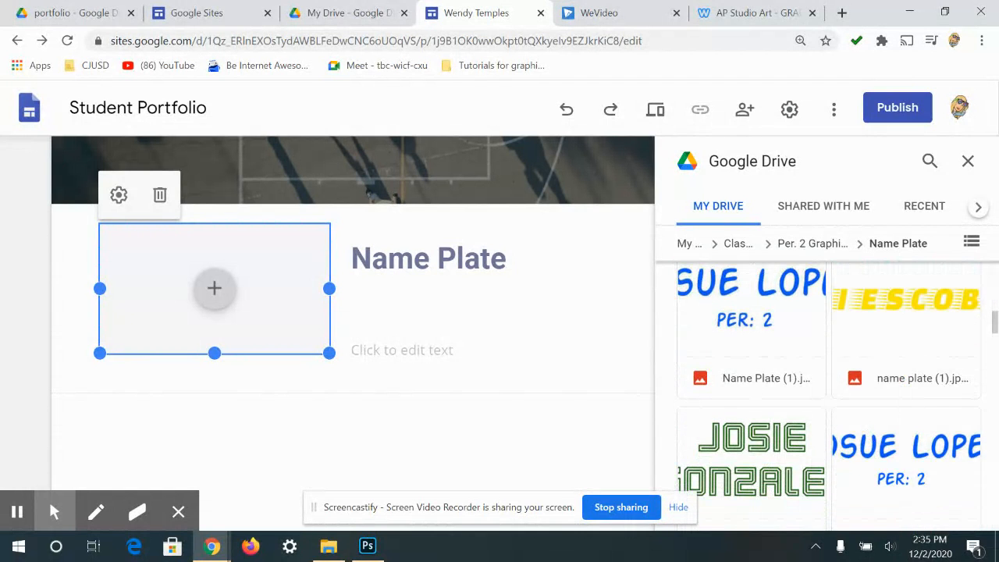
pyautogui.scroll(-2, 780, 417)
pyautogui.scroll(-3, 764, 419)
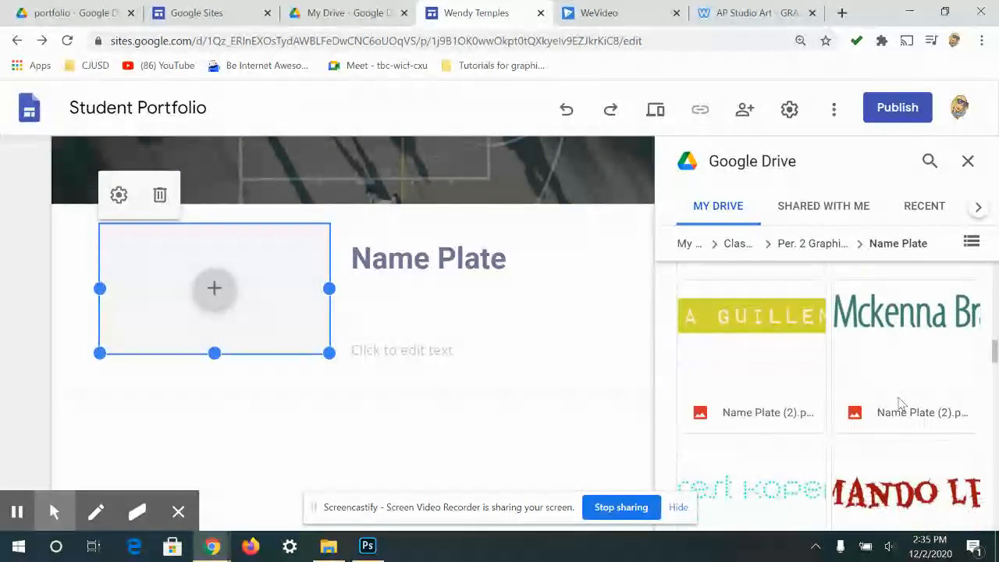
pyautogui.scroll(-4, 749, 335)
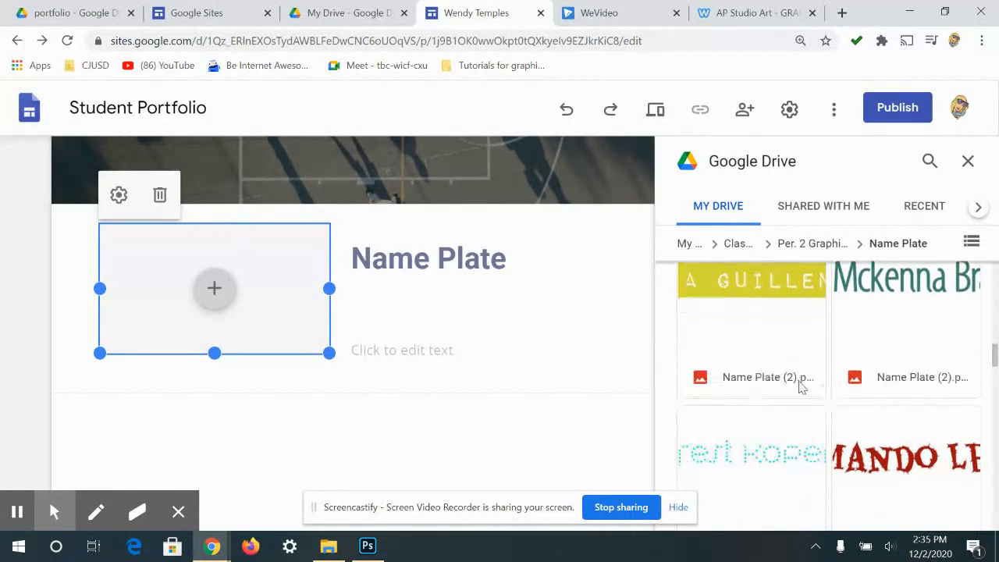
pyautogui.scroll(-1, 897, 355)
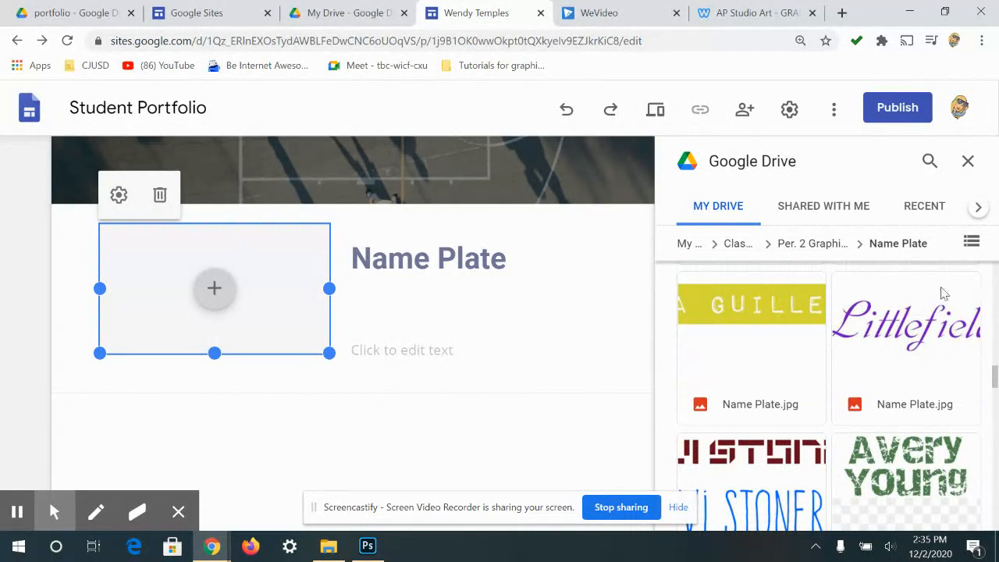
pyautogui.scroll(-1, 820, 460)
pyautogui.scroll(-2, 820, 461)
pyautogui.scroll(2, 903, 398)
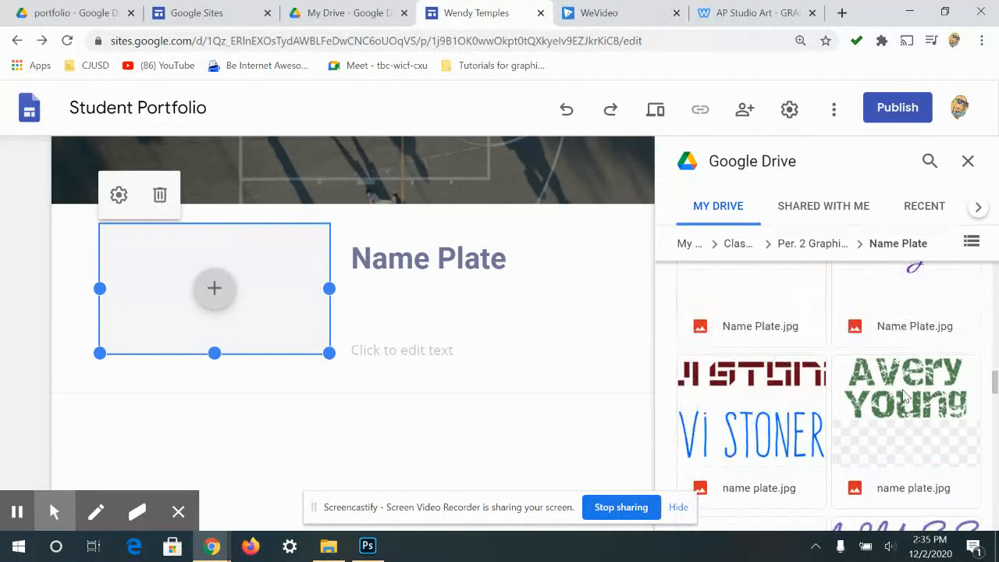
pyautogui.click(912, 430)
pyautogui.scroll(1, 915, 418)
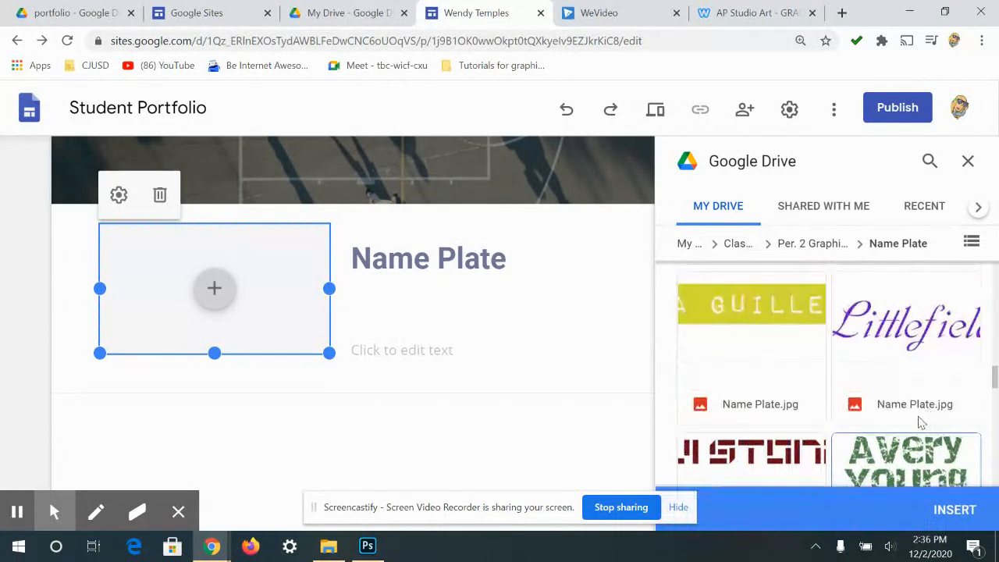
# - Insert the green name plate image and caption it about Photopea's type tool, fonts and type personality
pyautogui.click(946, 509)
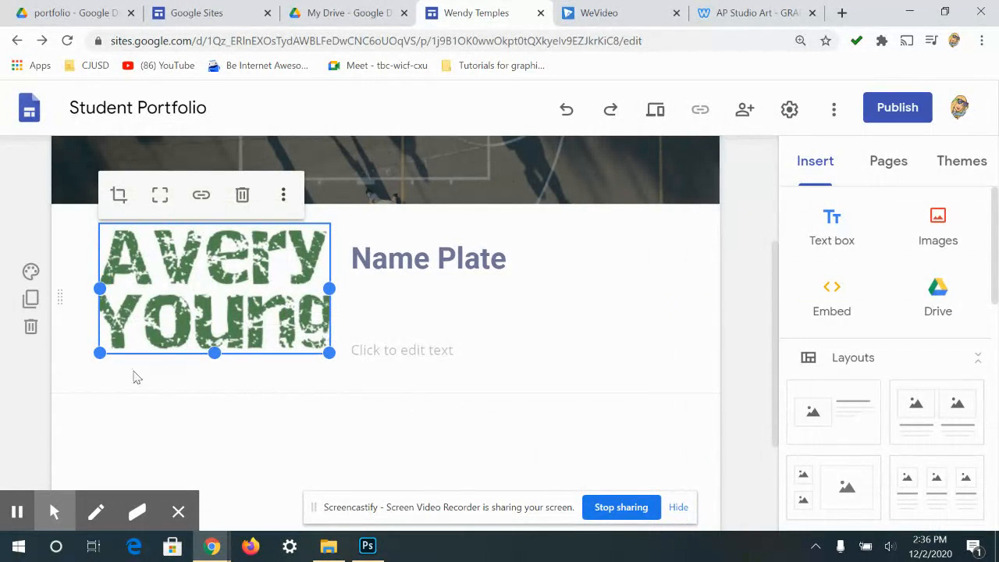
pyautogui.click(399, 357)
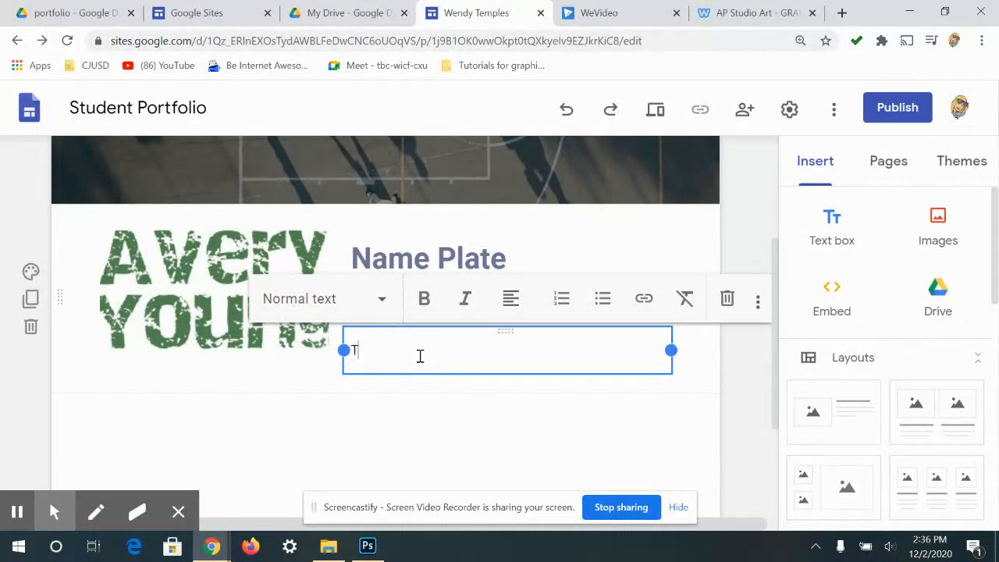
pyautogui.write('his project taught me')
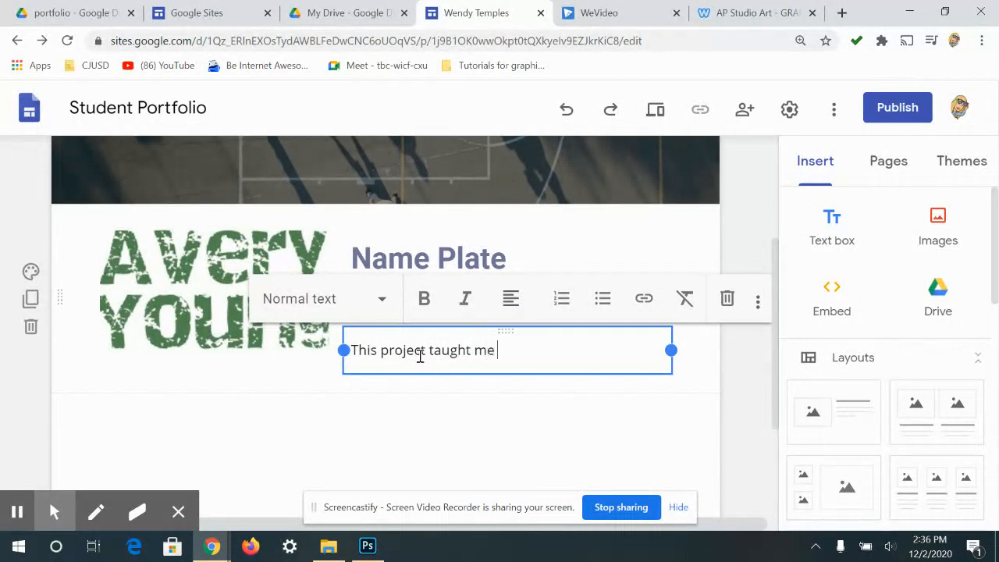
pyautogui.write(' how to use Photopeas')
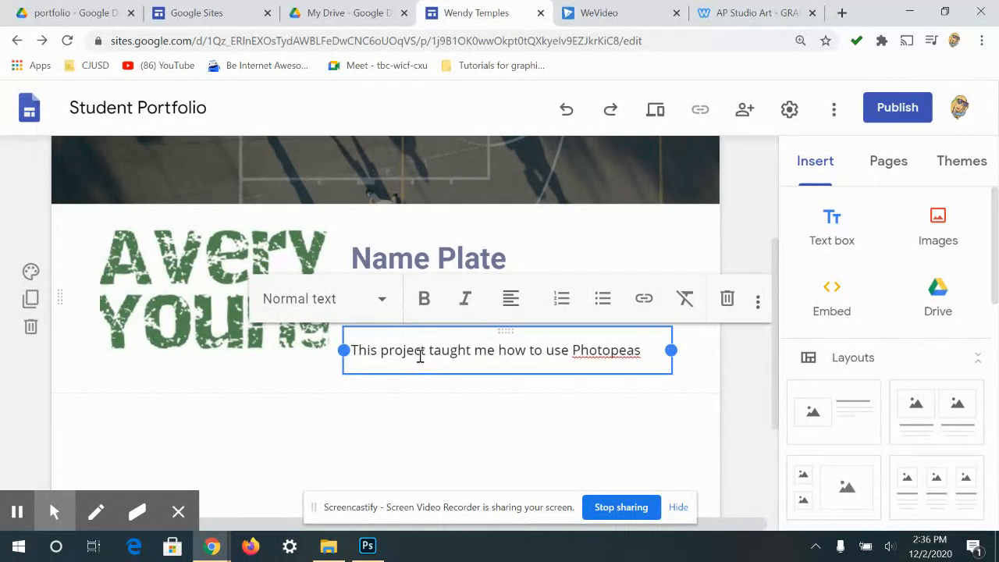
pyautogui.press('BackSpace')
pyautogui.write("'s type")
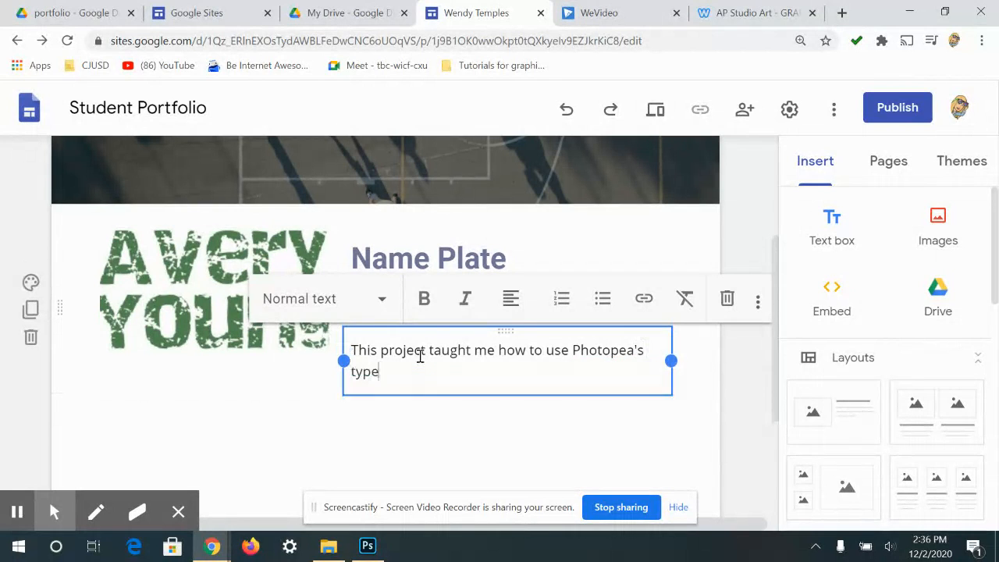
pyautogui.write(' tool. I learned how to')
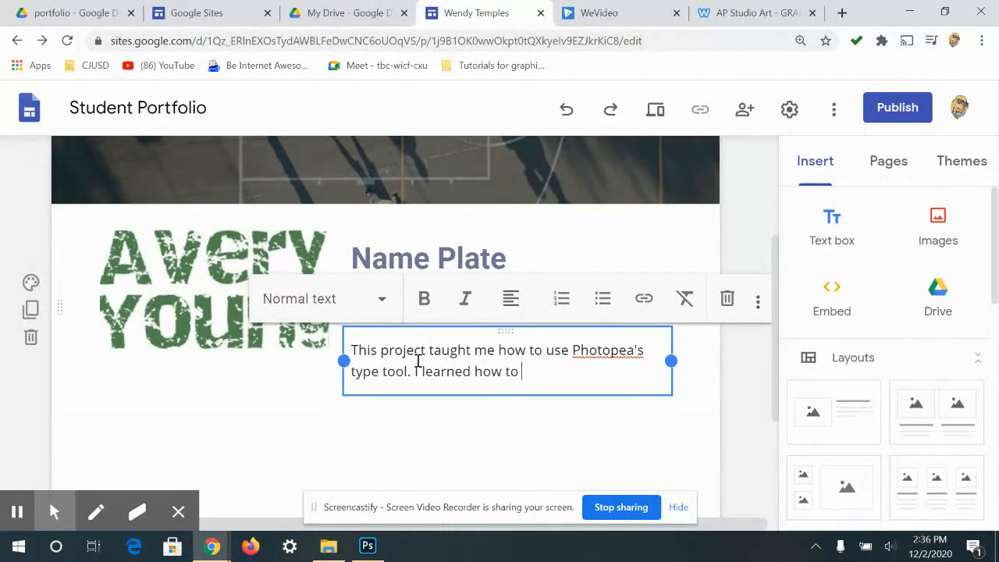
pyautogui.write(' instal')
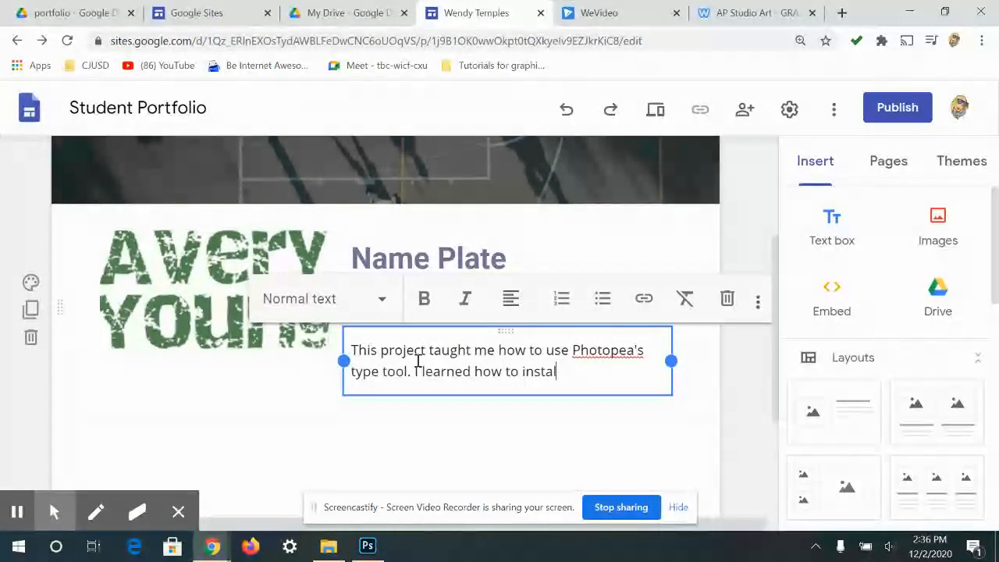
pyautogui.write('l a font a')
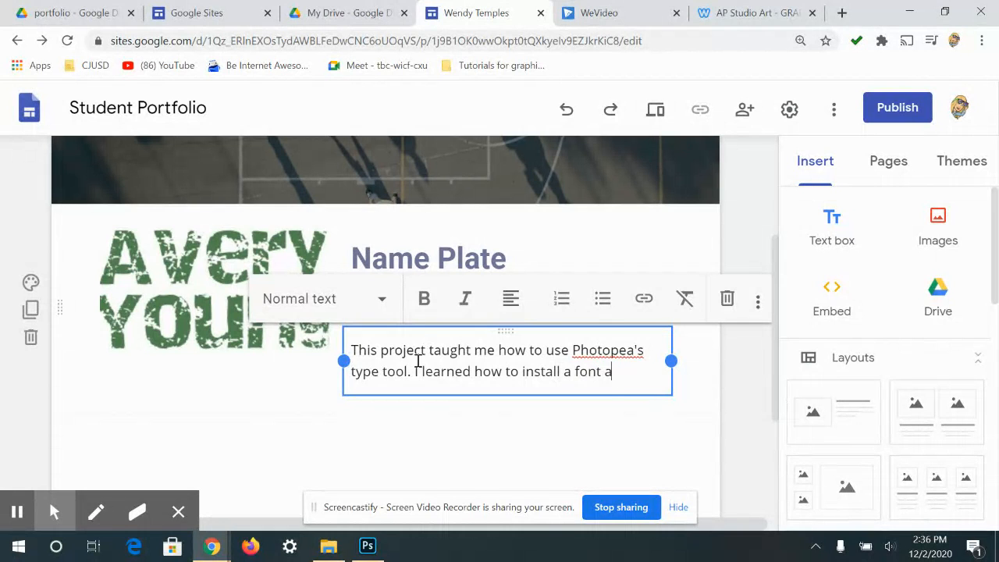
pyautogui.write('nd how to')
pyautogui.press('BackSpace')
pyautogui.press('BackSpace')
pyautogui.write('type')
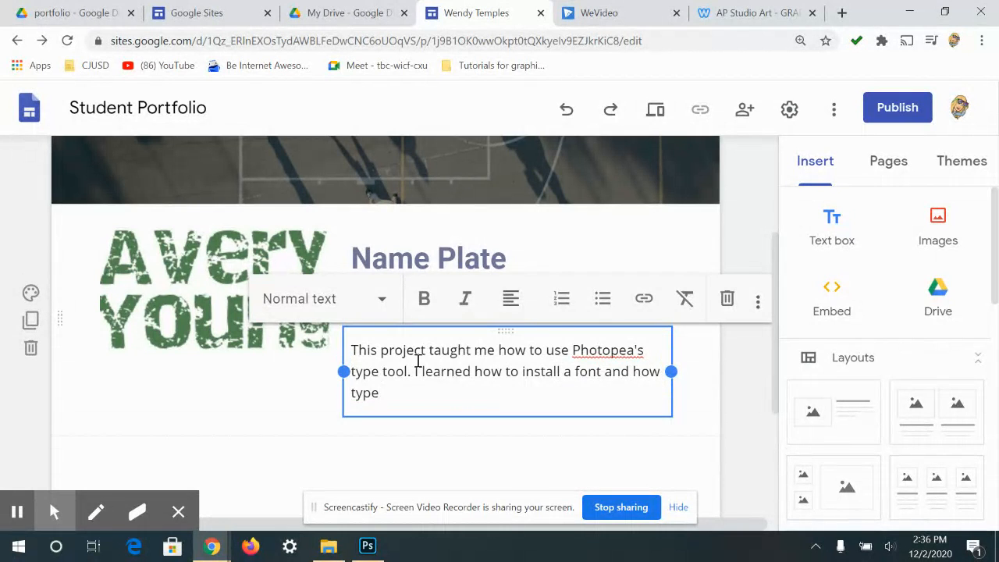
pyautogui.write(' has a personality.')
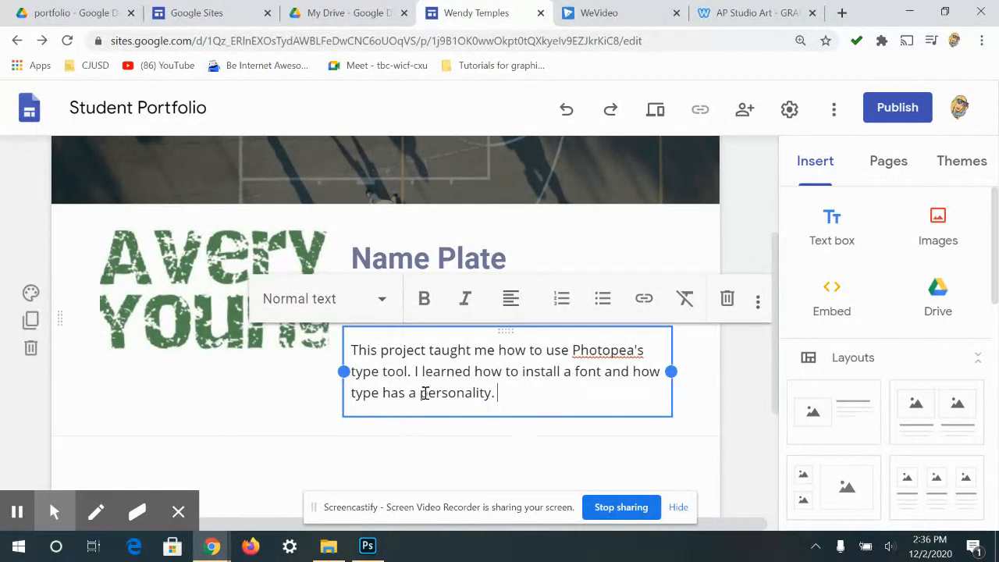
pyautogui.click(266, 390)
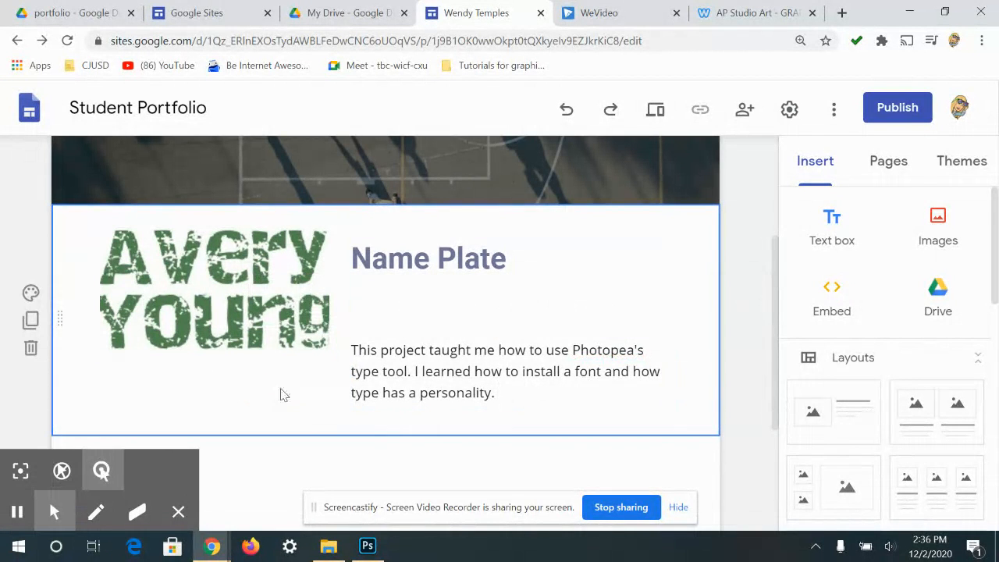
pyautogui.click(286, 330)
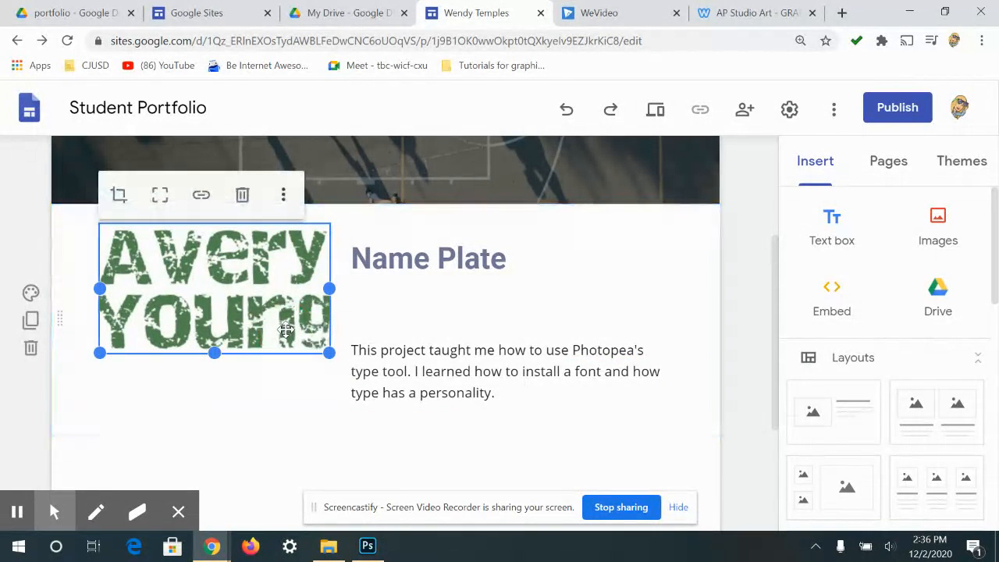
pyautogui.click(162, 197)
pyautogui.scroll(1, 263, 410)
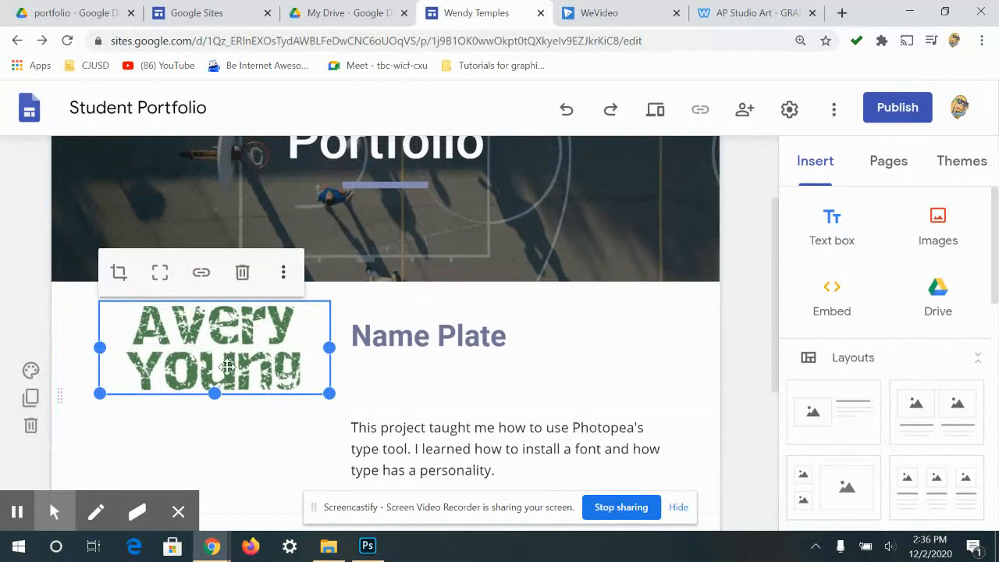
pyautogui.click(264, 428)
pyautogui.click(274, 351)
pyautogui.scroll(1, 201, 301)
pyautogui.scroll(-3, 367, 372)
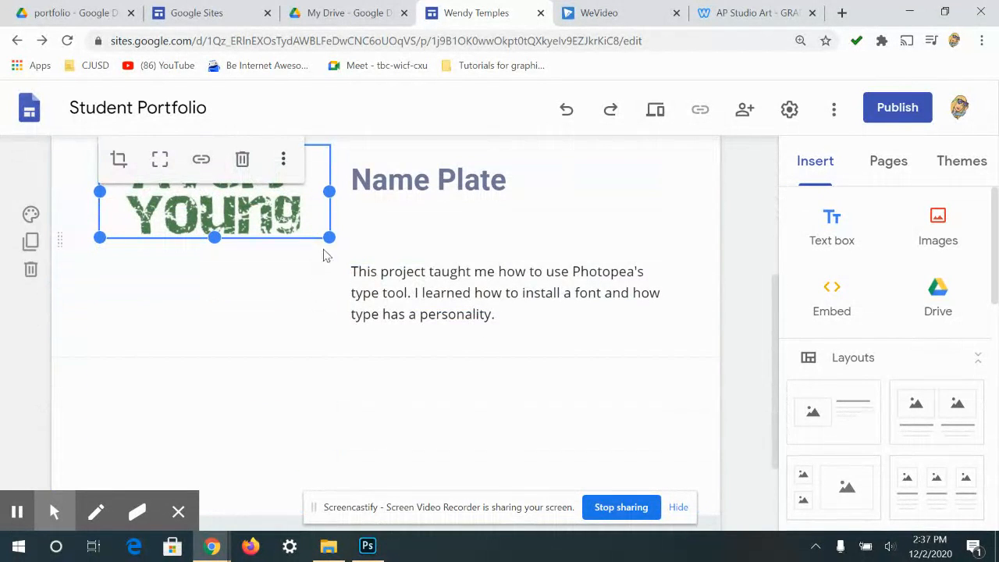
pyautogui.moveTo(326, 235); pyautogui.dragTo(328, 304)
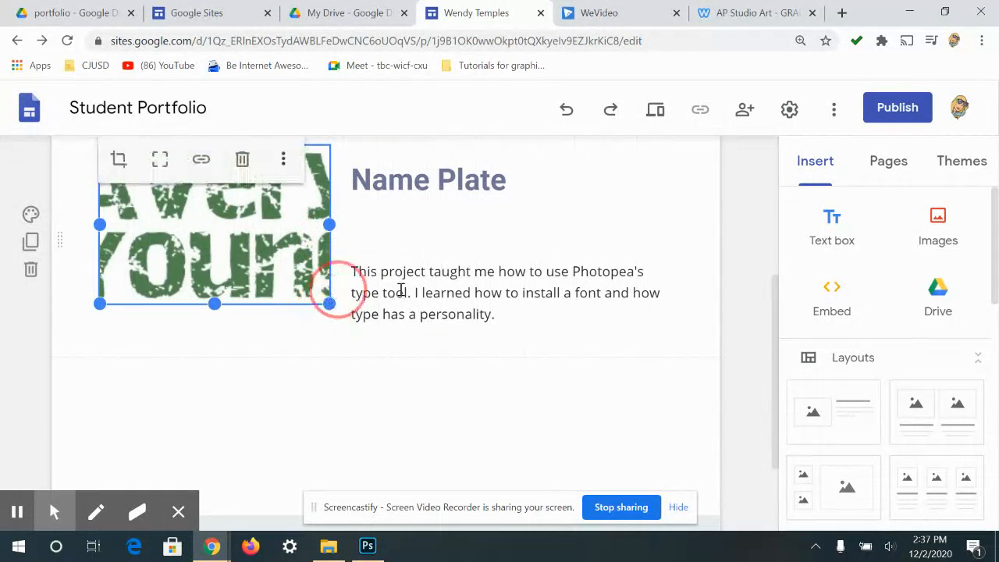
pyautogui.scroll(1, 321, 310)
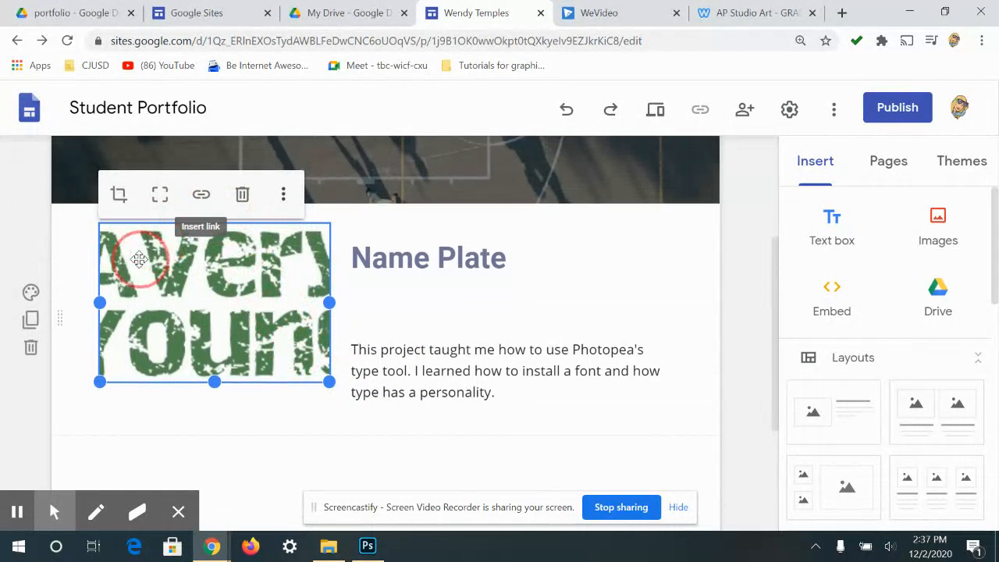
pyautogui.click(162, 203)
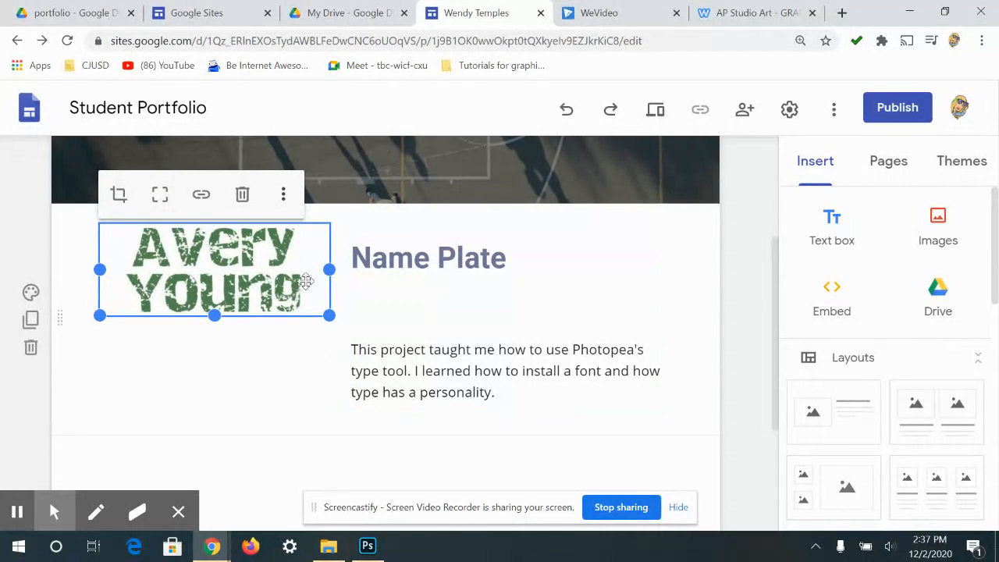
pyautogui.click(424, 279)
pyautogui.moveTo(512, 257); pyautogui.dragTo(328, 279)
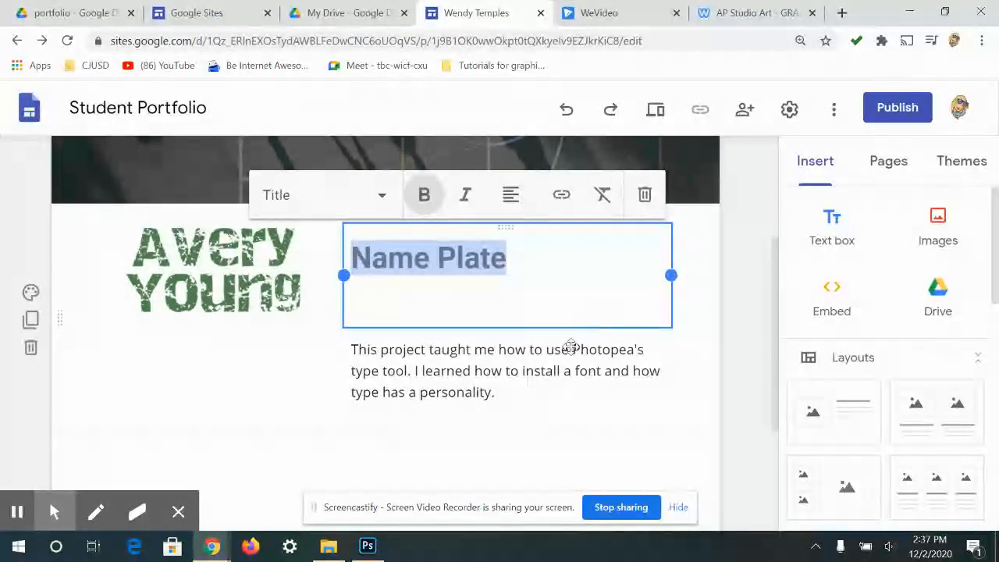
# - Preview the Simple, Aristotle, Diplomat, Vision and Level site themes
pyautogui.click(971, 161)
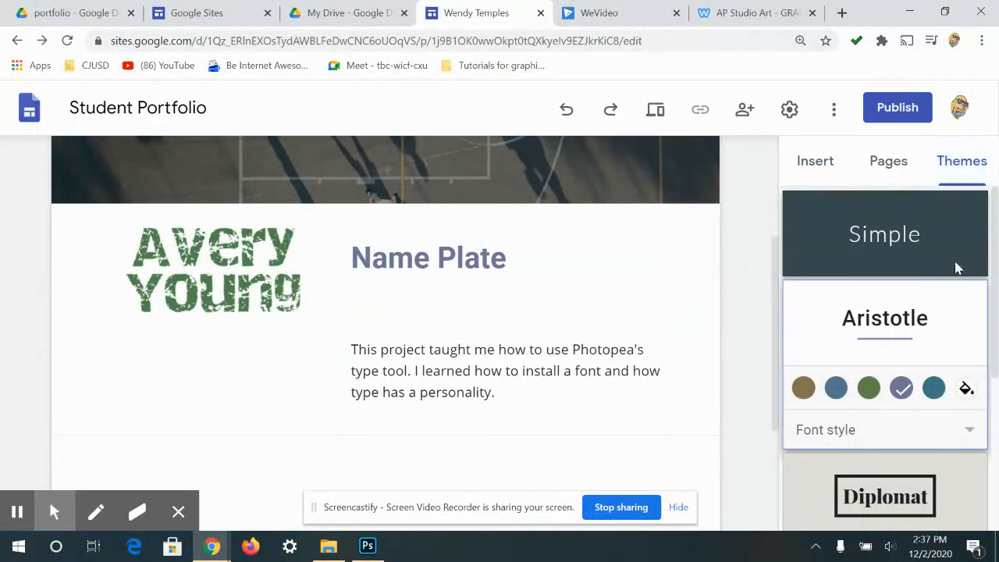
pyautogui.click(907, 261)
pyautogui.scroll(-1, 915, 398)
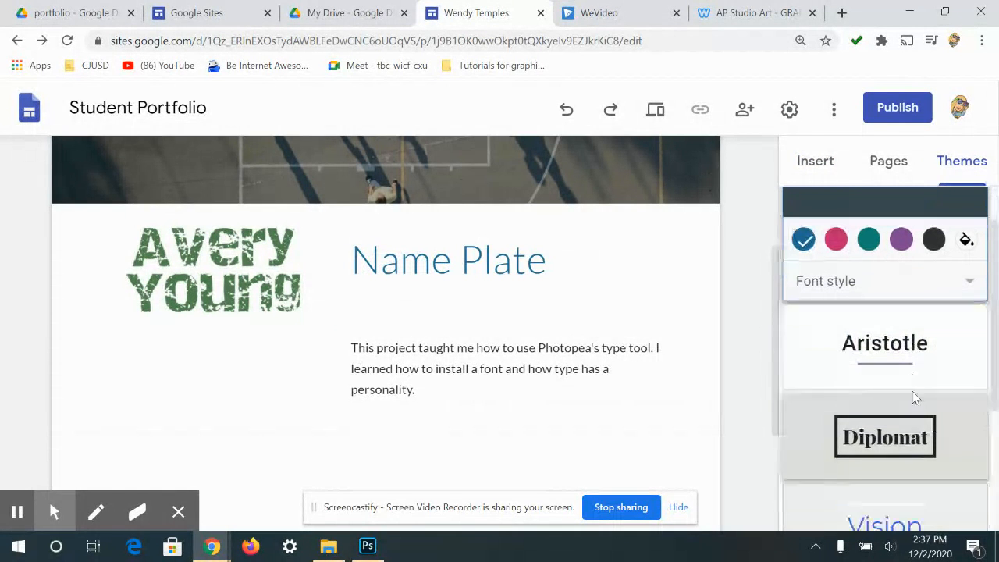
pyautogui.click(921, 330)
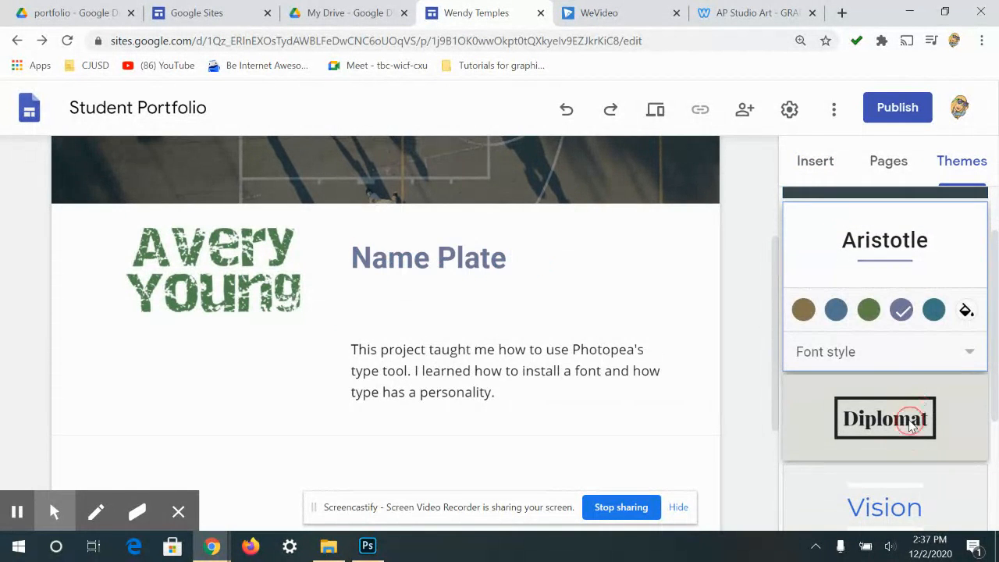
pyautogui.click(910, 428)
pyautogui.click(890, 425)
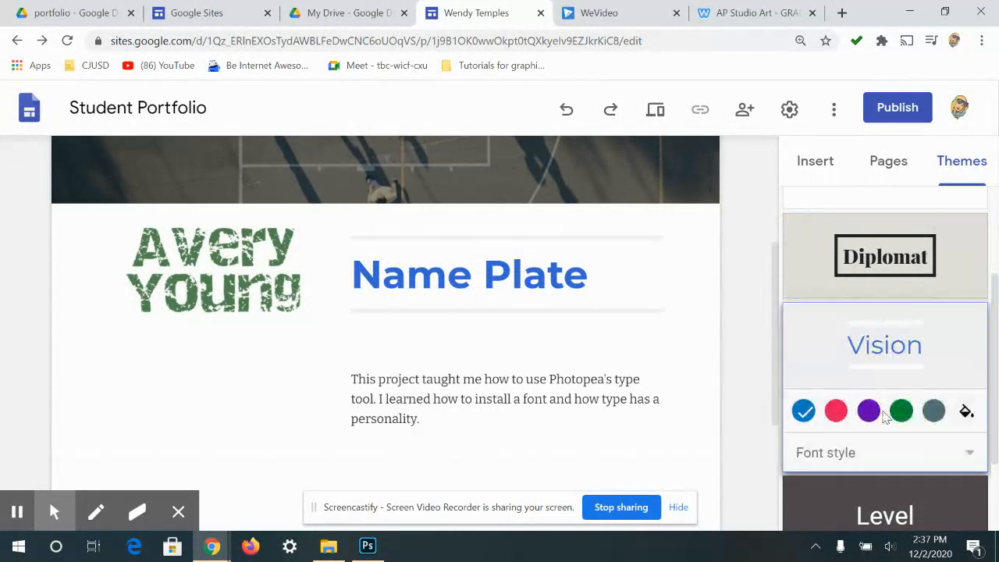
pyautogui.scroll(-2, 889, 415)
pyautogui.click(889, 414)
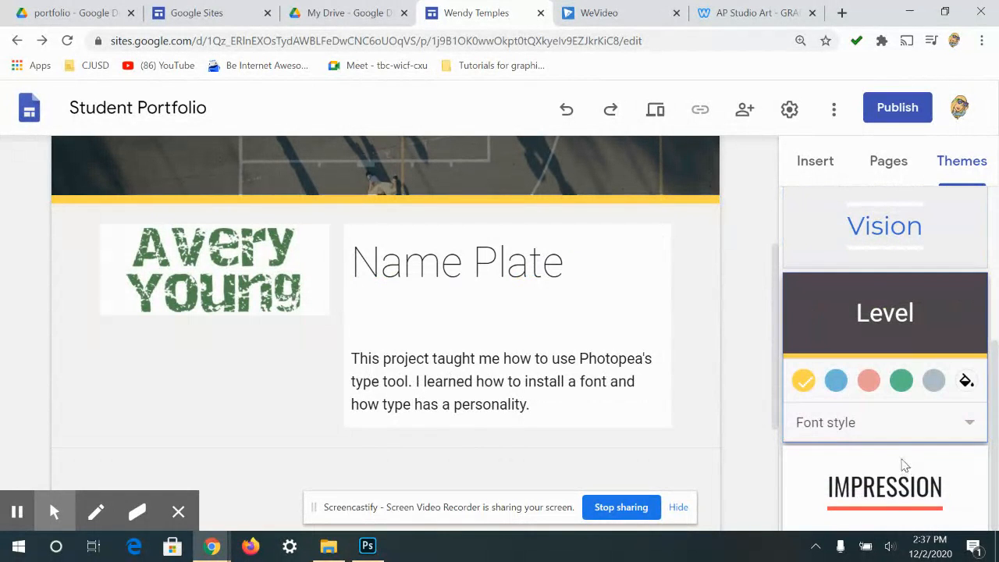
# - Apply the Impression theme with its yellow colour option
pyautogui.click(895, 487)
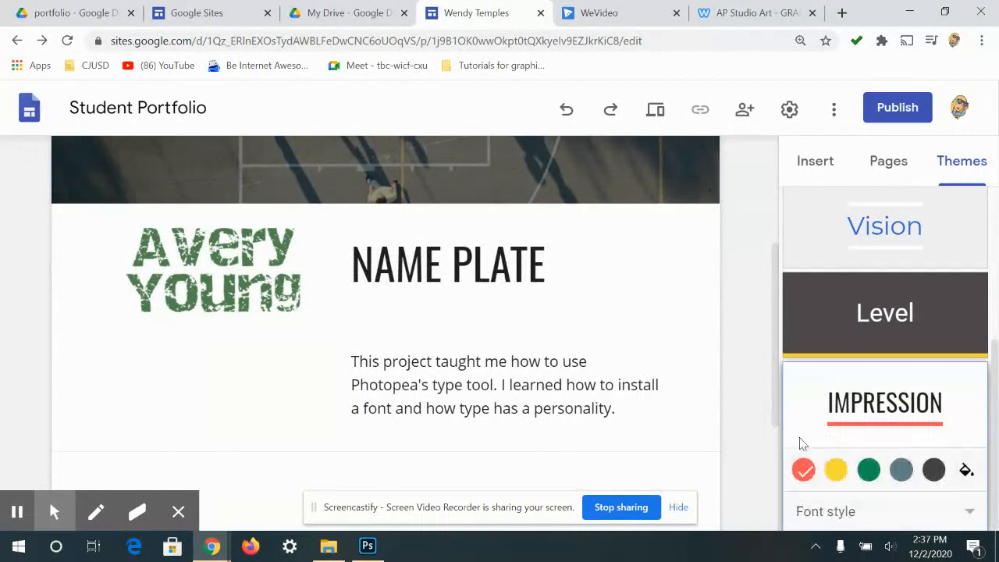
pyautogui.click(868, 469)
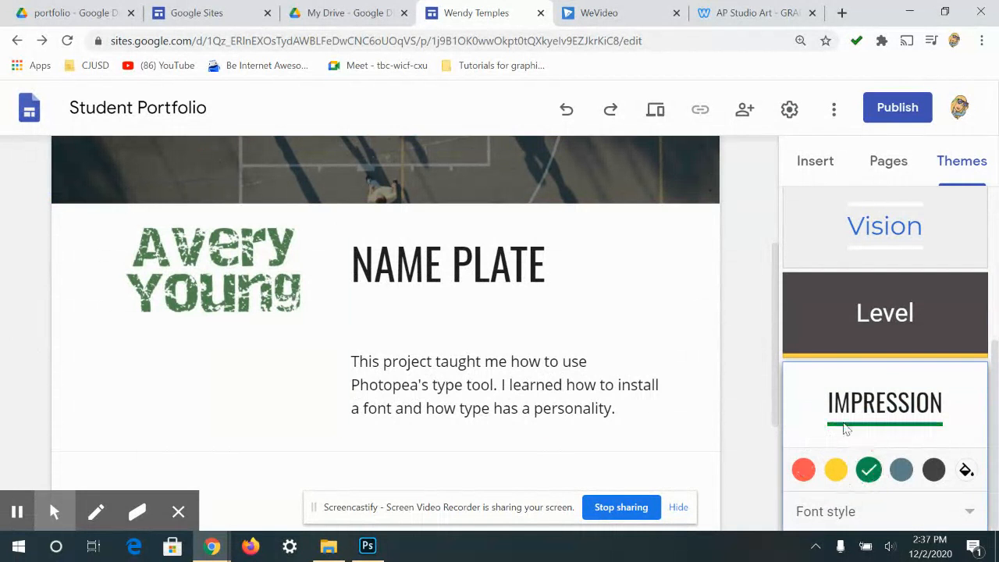
pyautogui.click(835, 469)
pyautogui.scroll(3, 691, 387)
pyautogui.scroll(-7, 655, 401)
pyautogui.scroll(5, 659, 390)
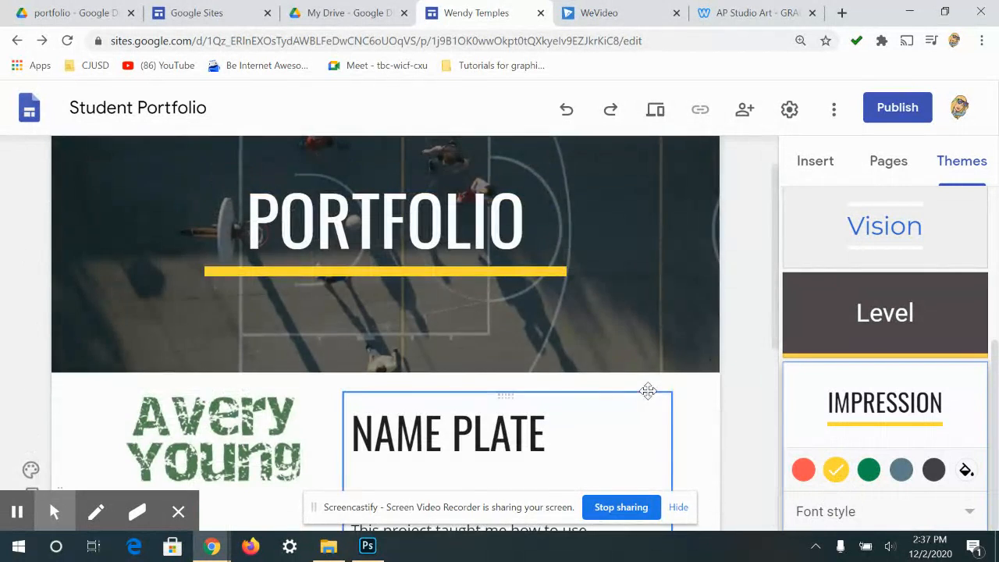
pyautogui.scroll(-5, 674, 382)
pyautogui.scroll(3, 530, 319)
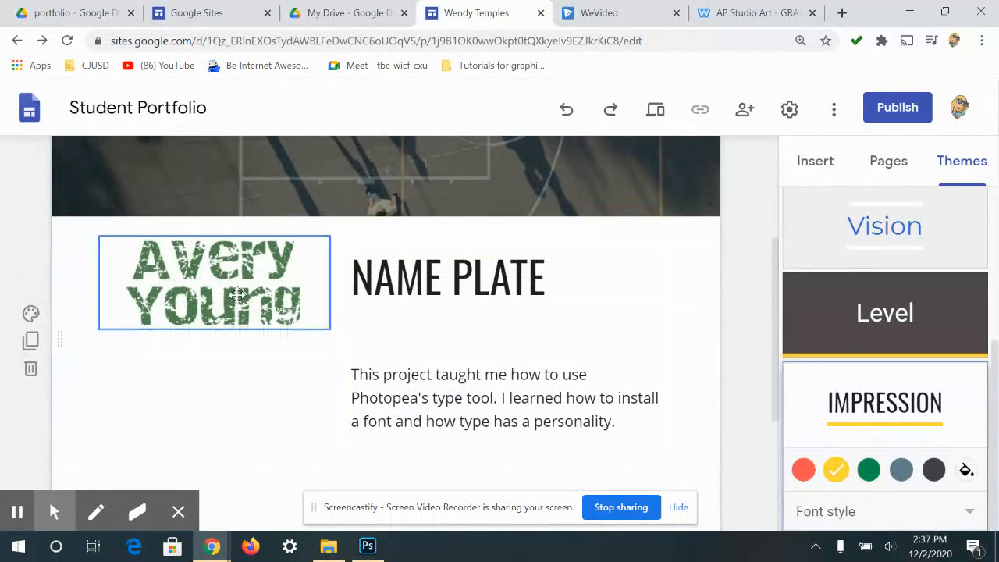
# - Add 'PROJECT 1' above NAME PLATE on its own line and centre both heading lines
pyautogui.click(552, 277)
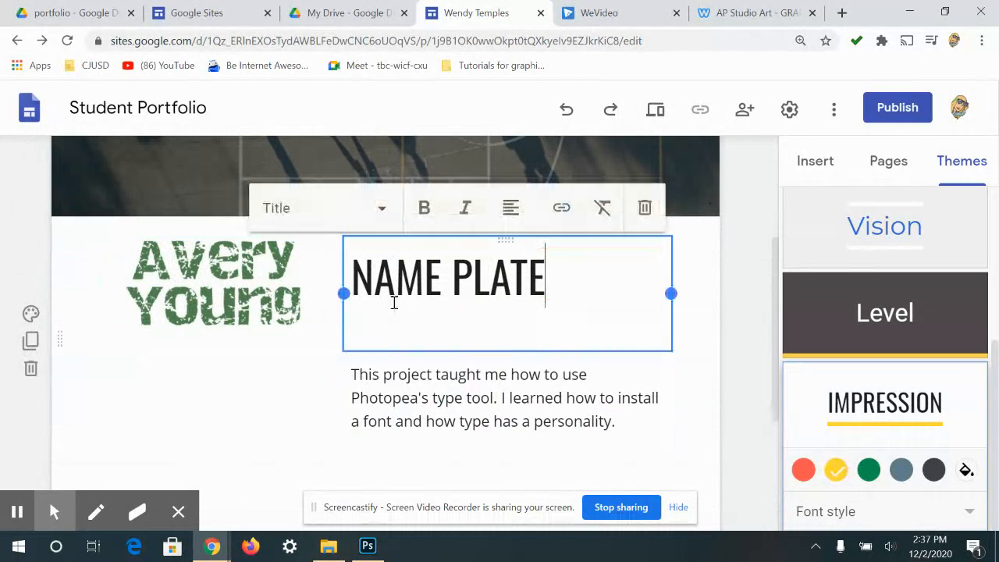
pyautogui.click(353, 275)
pyautogui.write('PROJEC')
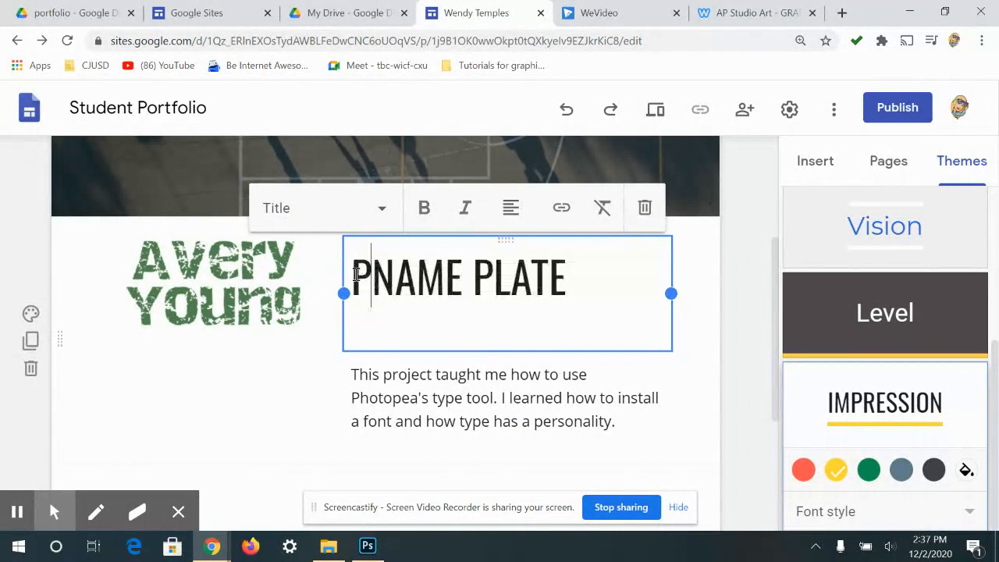
pyautogui.write('T ')
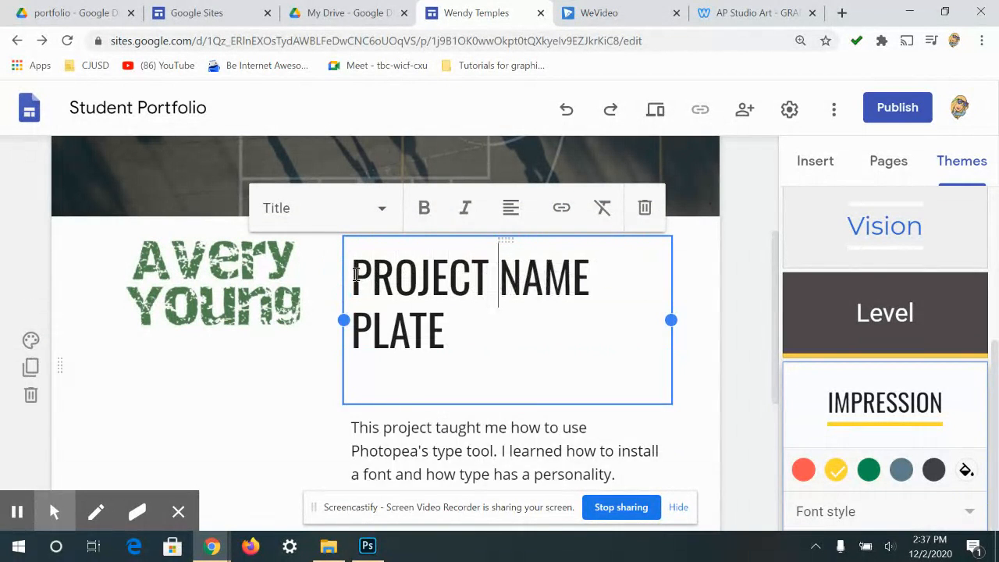
pyautogui.write('1')
pyautogui.press('Return')
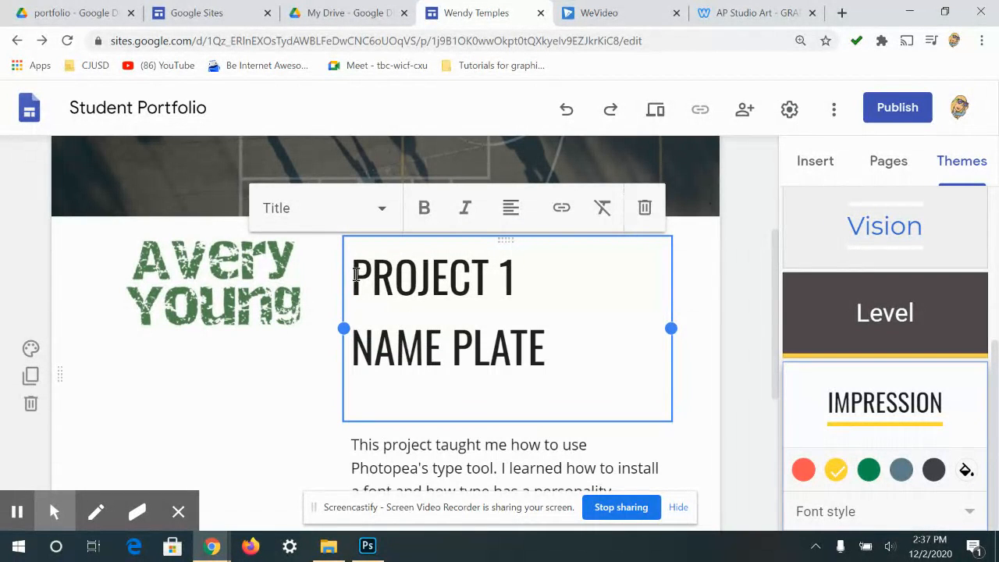
pyautogui.moveTo(542, 341); pyautogui.dragTo(367, 258)
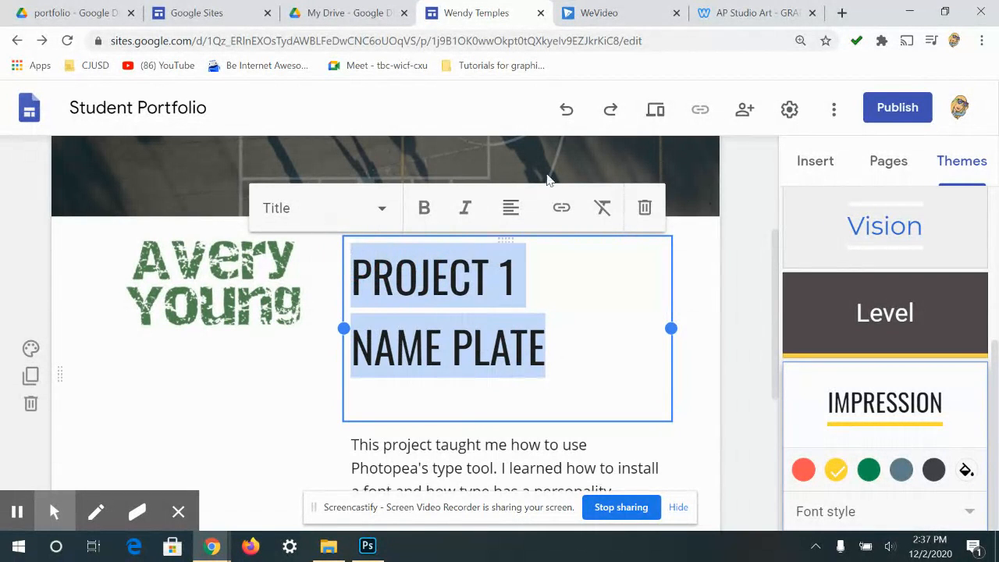
pyautogui.click(510, 208)
pyautogui.click(517, 258)
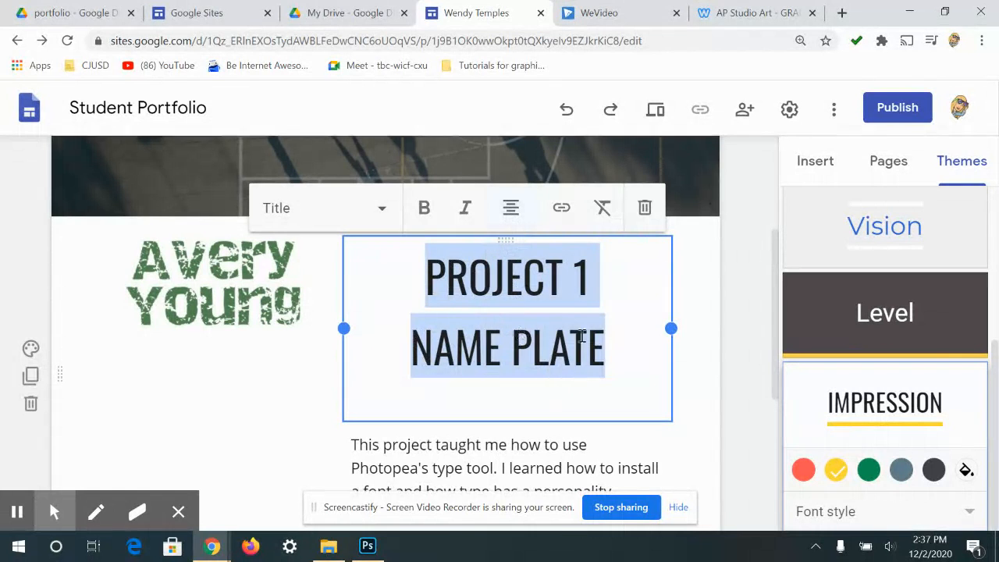
pyautogui.click(716, 364)
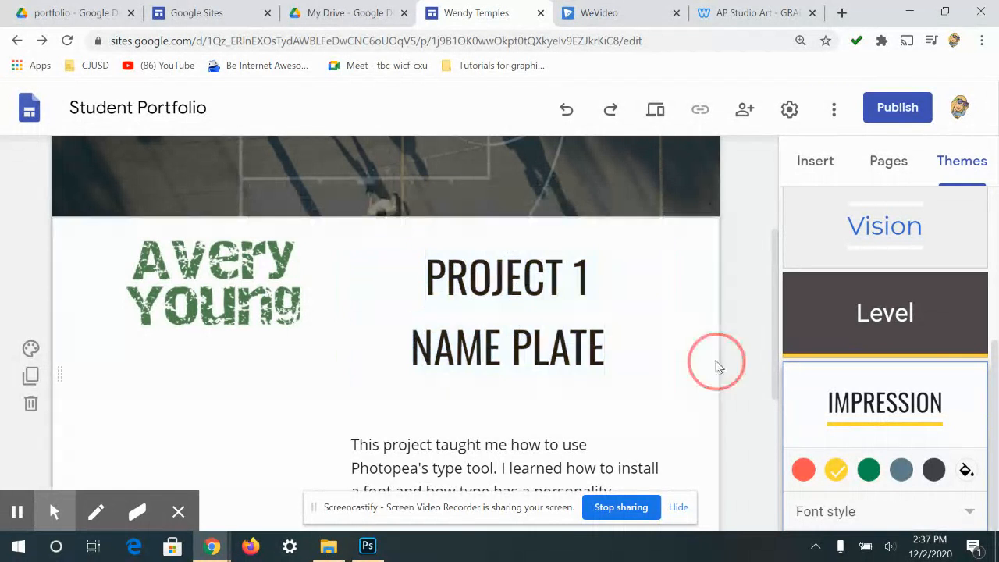
pyautogui.scroll(-1, 338, 312)
pyautogui.click(273, 223)
# - Insert an image-and-text section below Project 1 and move its image placeholder right of the text
pyautogui.moveTo(273, 223); pyautogui.dragTo(222, 335)
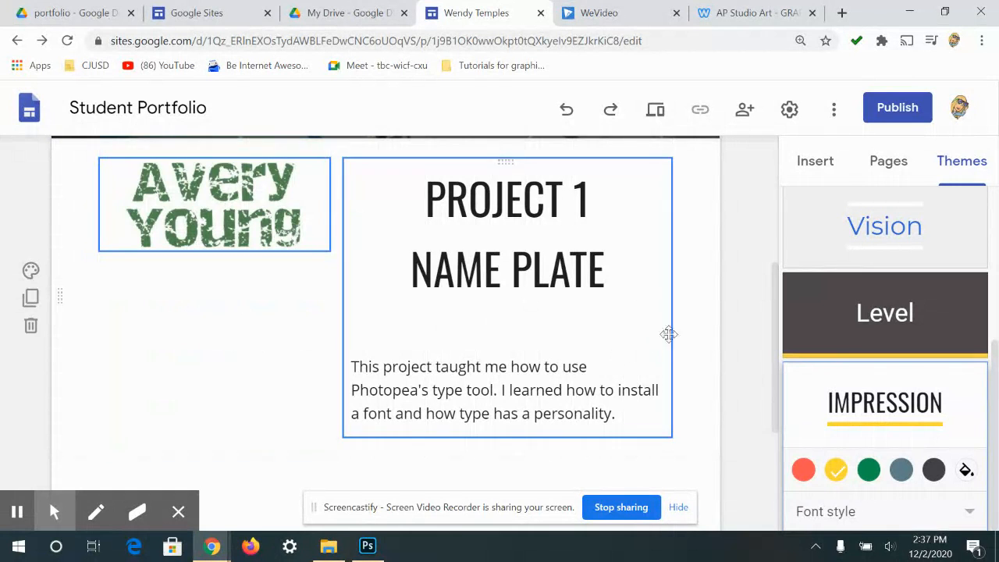
pyautogui.scroll(-1, 536, 319)
pyautogui.scroll(-1, 534, 258)
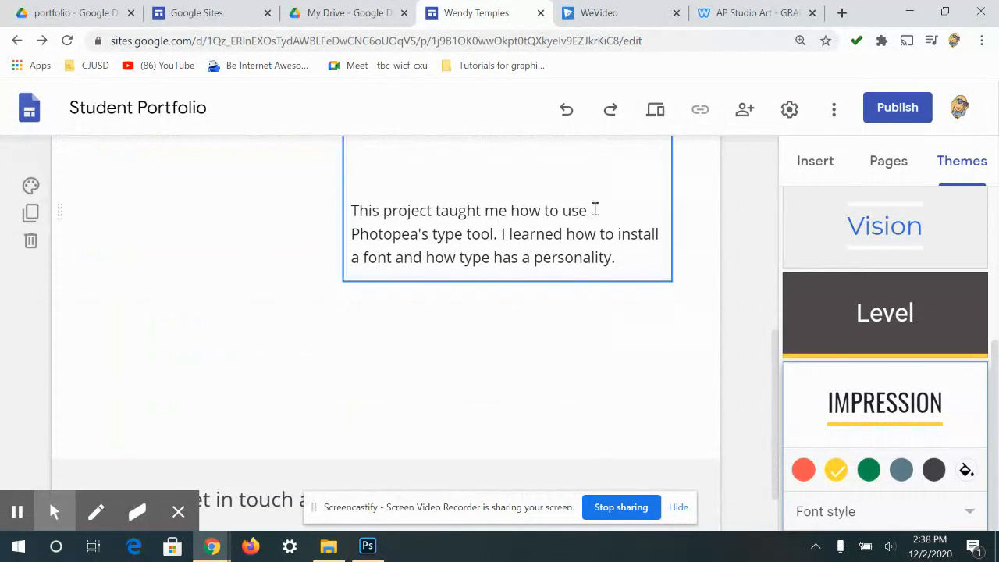
pyautogui.scroll(-1, 764, 229)
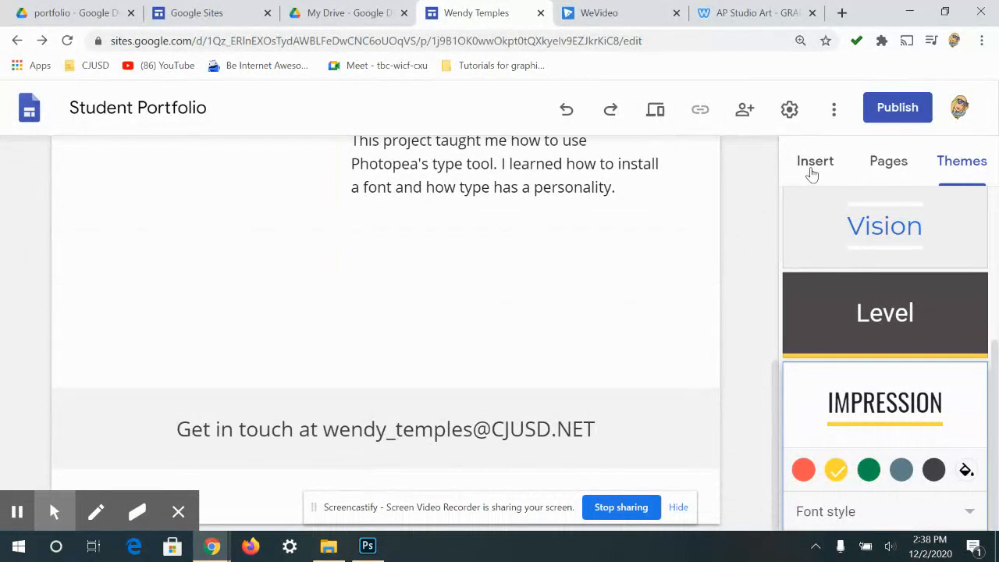
pyautogui.click(812, 173)
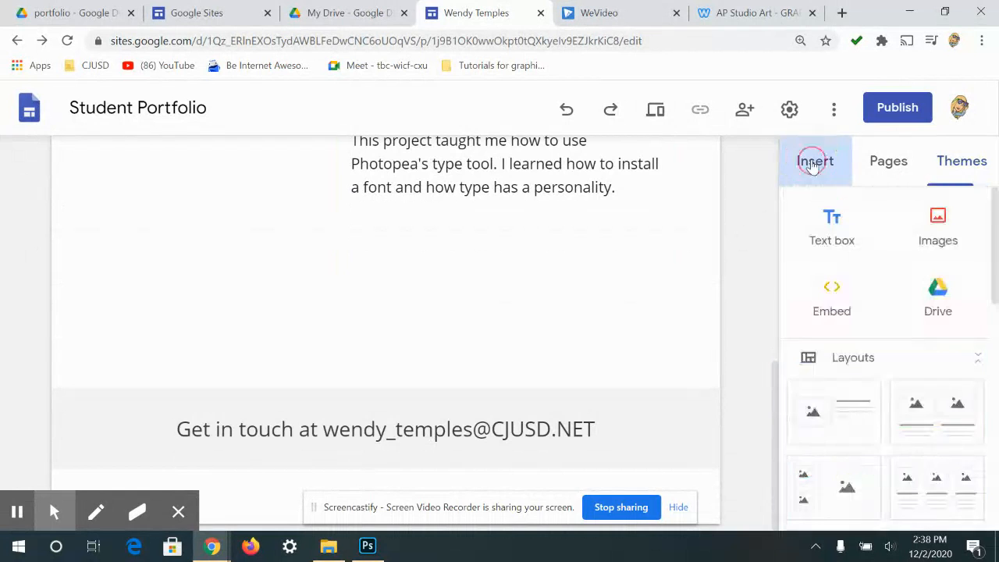
pyautogui.click(815, 417)
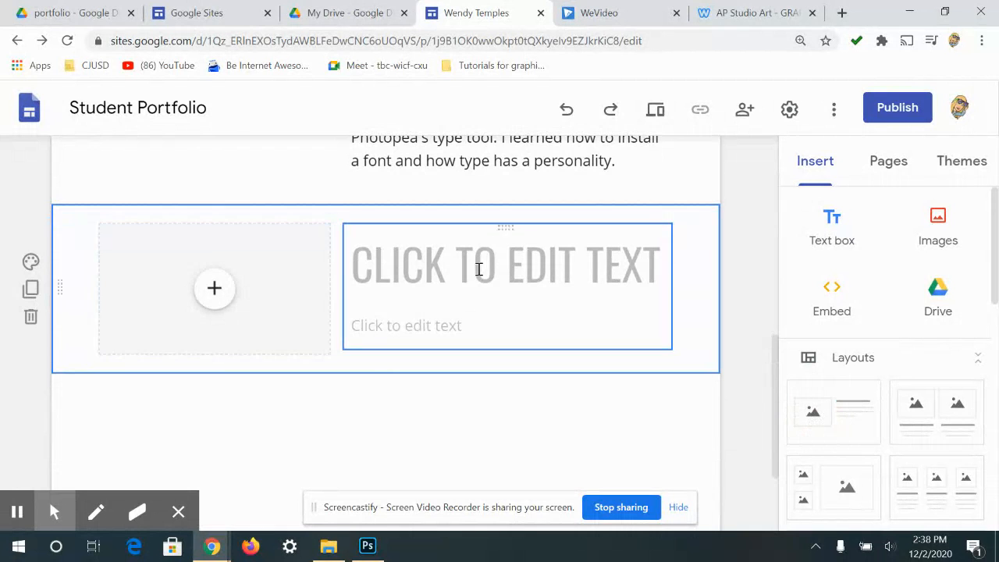
pyautogui.scroll(2, 414, 292)
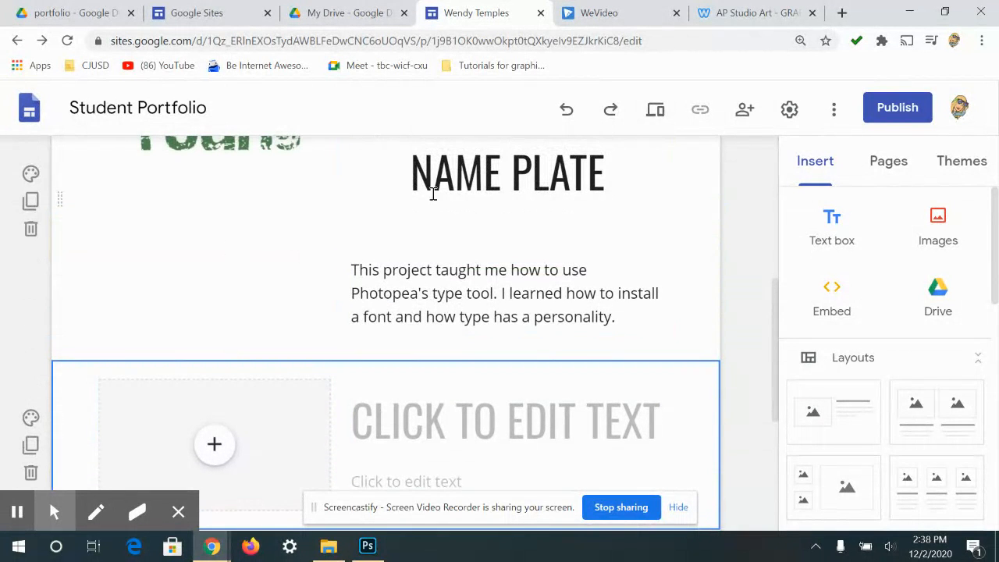
pyautogui.moveTo(252, 450); pyautogui.dragTo(640, 426)
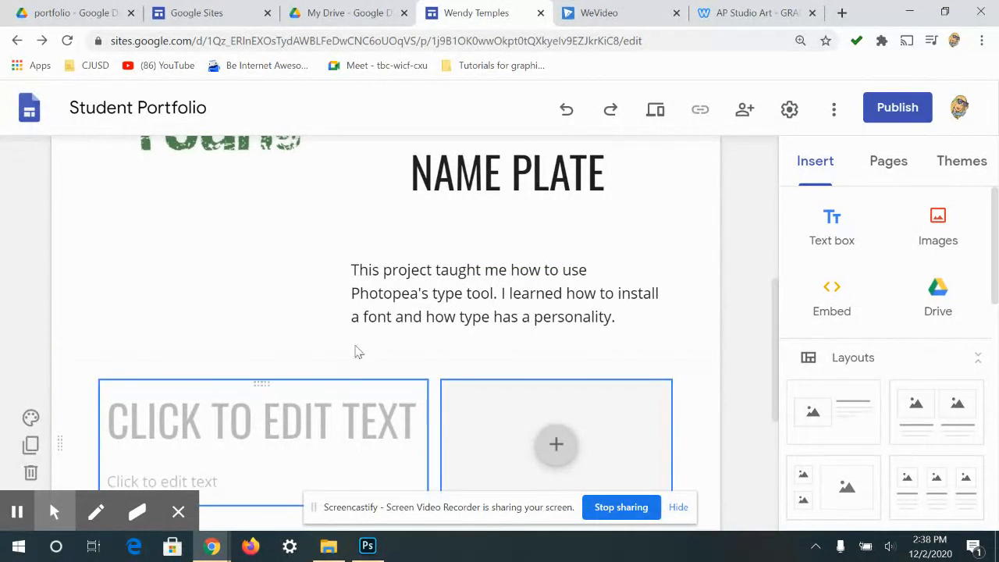
pyautogui.scroll(-2, 471, 347)
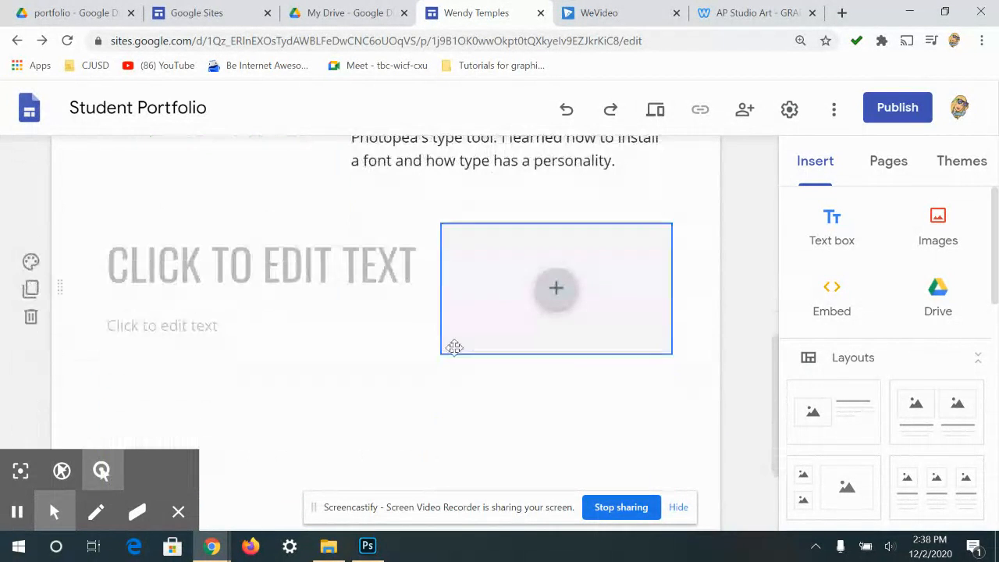
# - Title the new section 'PROJECT 2' with a new line beneath it
pyautogui.click(152, 255)
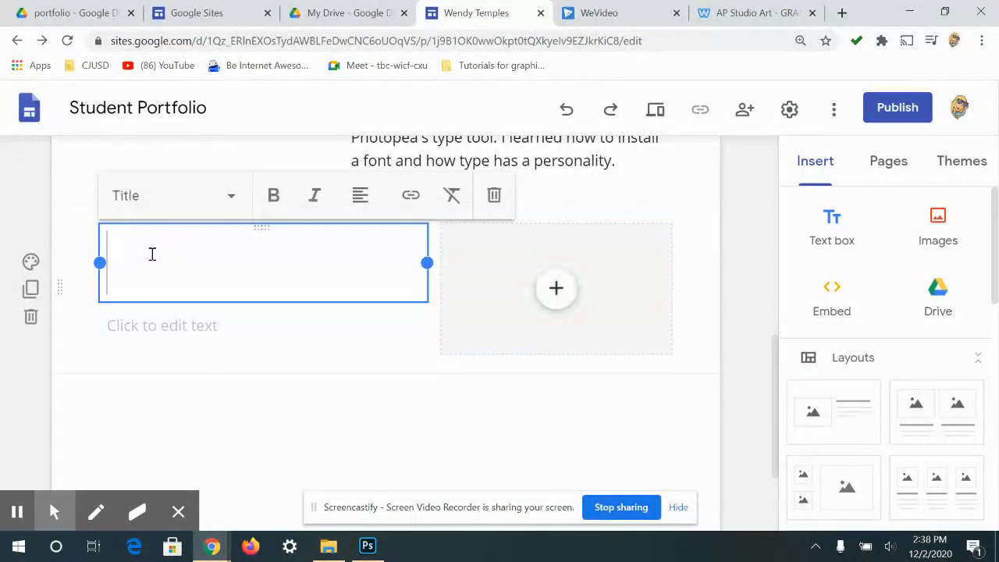
pyautogui.write('PROJEC')
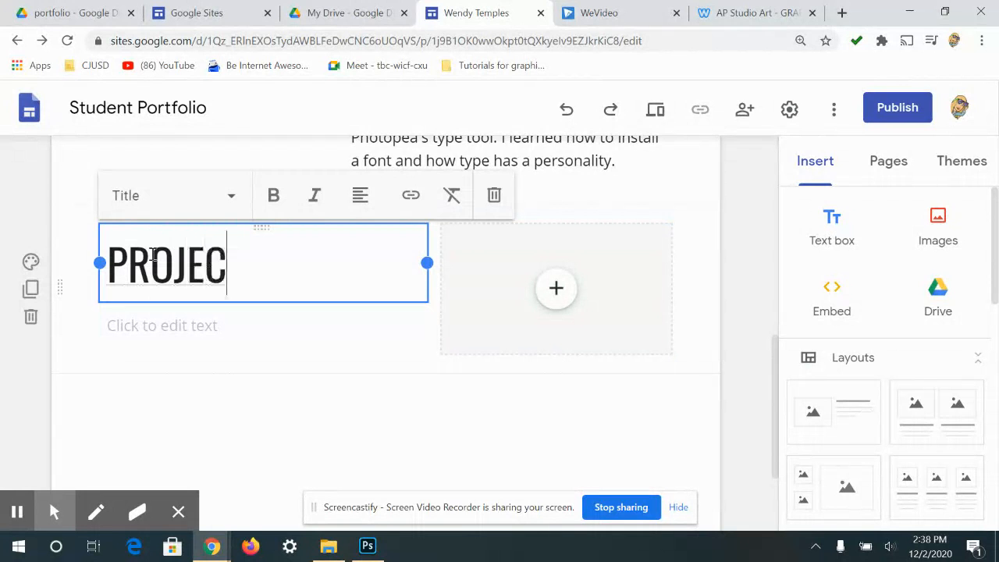
pyautogui.write('T 2')
pyautogui.press('Return')
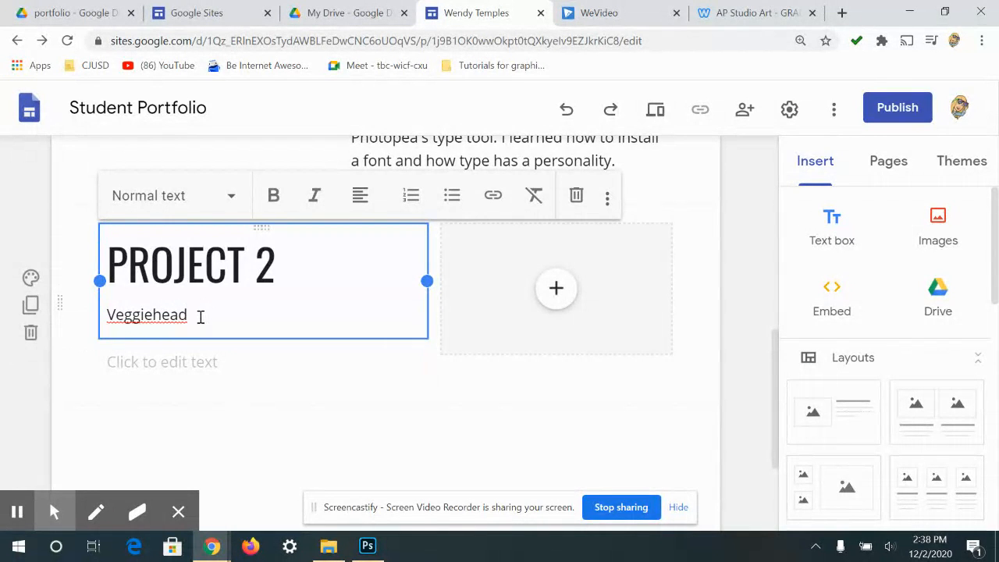
pyautogui.scroll(5, 301, 296)
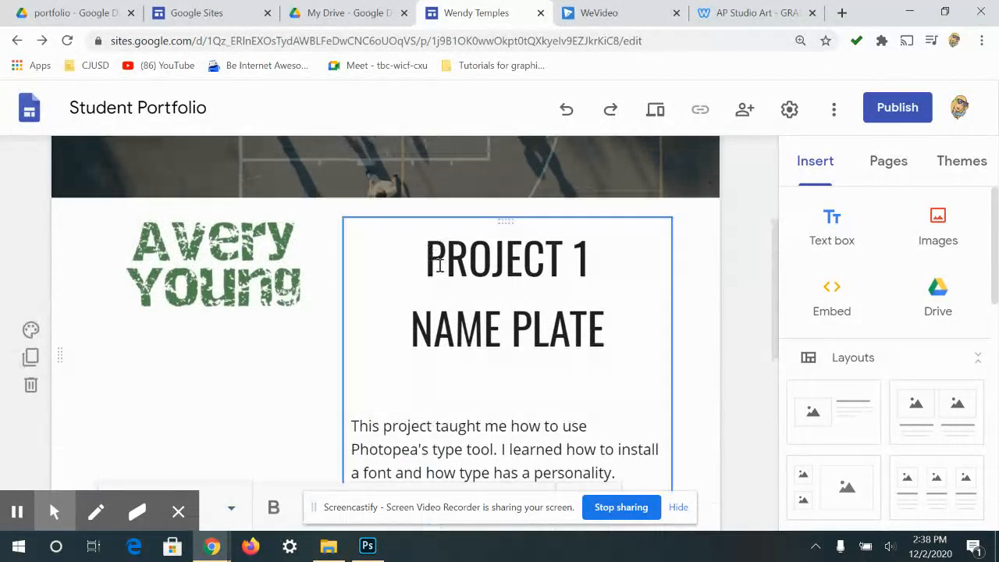
# - Match Project 1's heading by applying the Title style to Veggiehead
pyautogui.scroll(1, 488, 341)
pyautogui.click(488, 341)
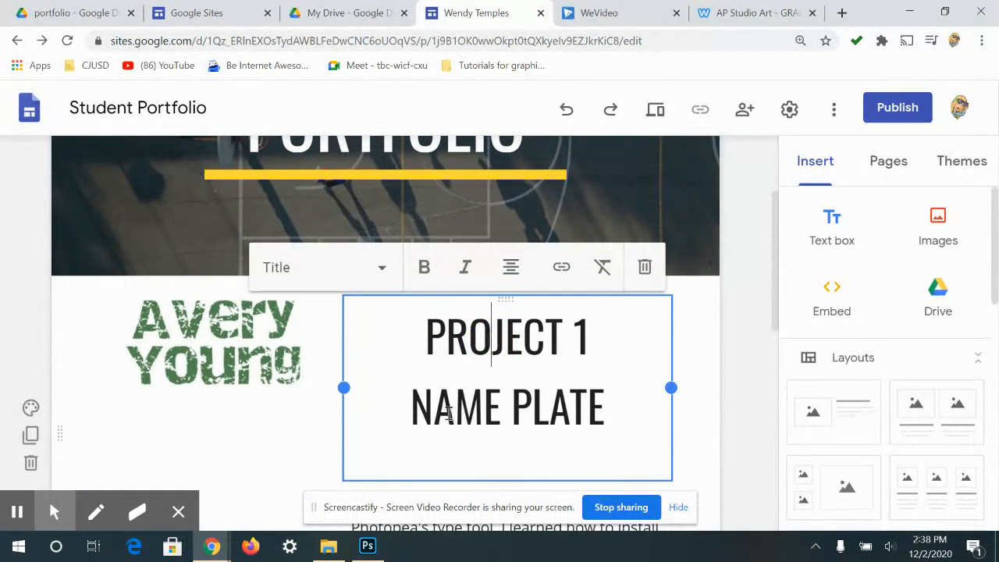
pyautogui.moveTo(511, 402); pyautogui.dragTo(536, 398)
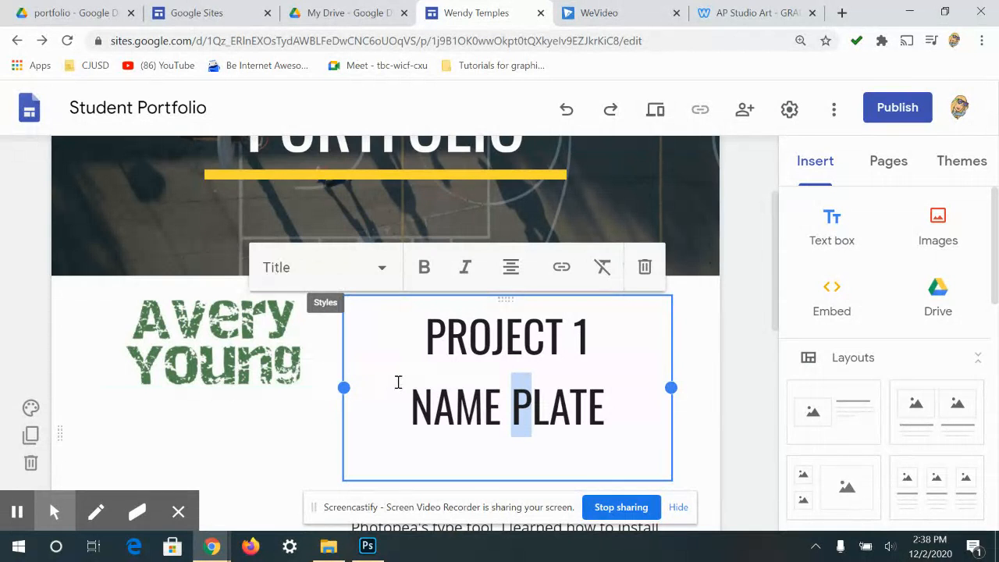
pyautogui.scroll(-6, 398, 382)
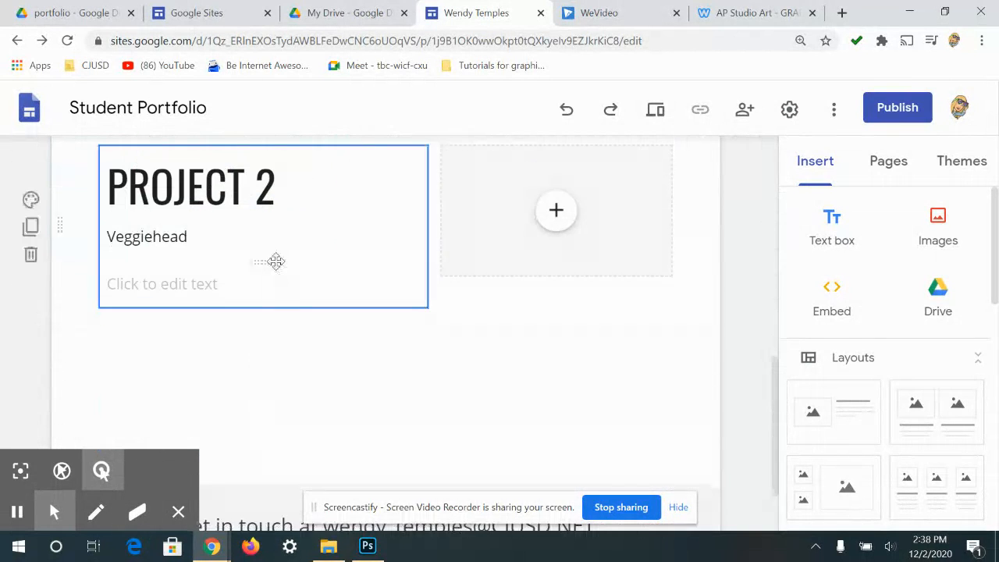
pyautogui.moveTo(192, 239); pyautogui.dragTo(36, 286)
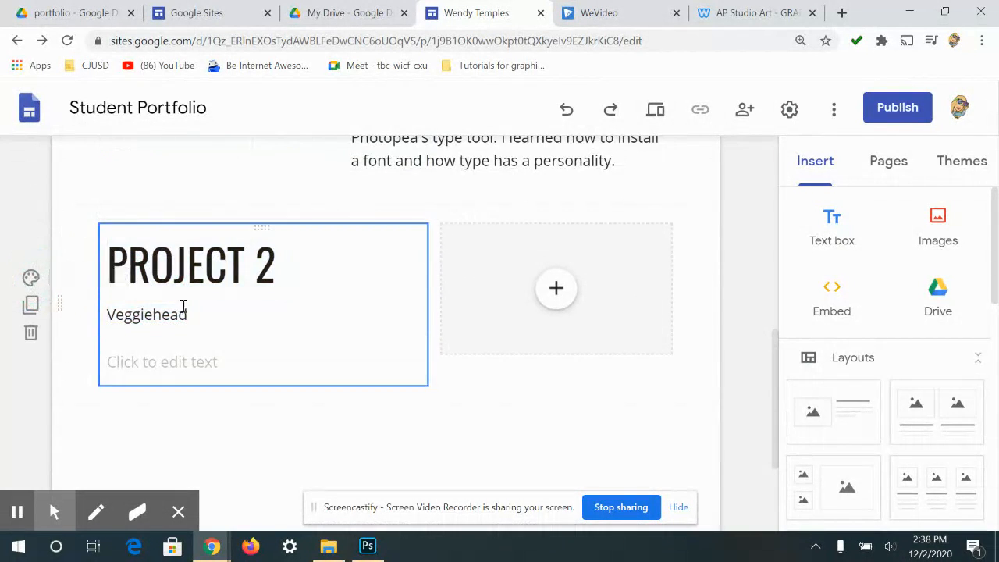
pyautogui.moveTo(199, 312); pyautogui.dragTo(65, 308)
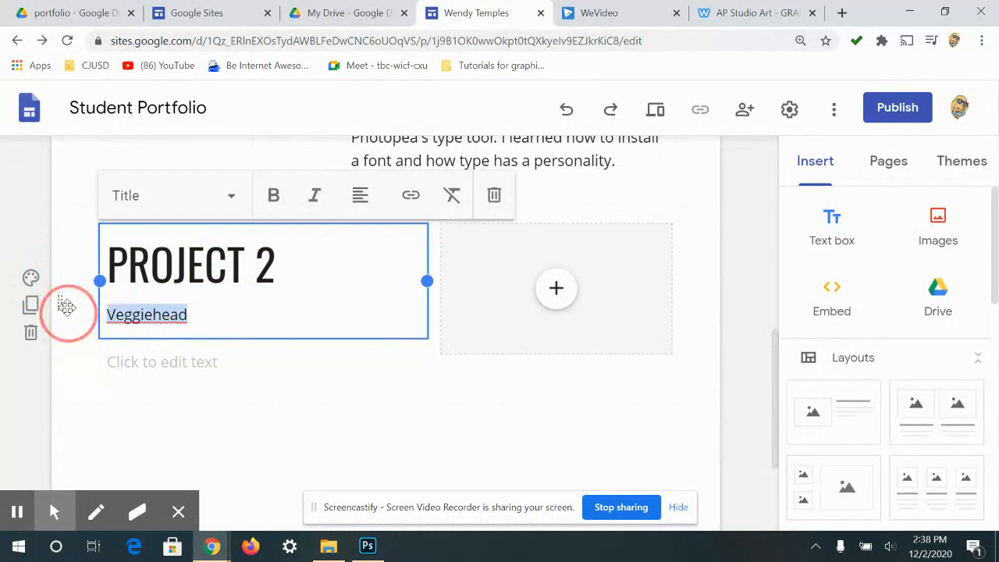
pyautogui.doubleClick(121, 315)
pyautogui.click(214, 196)
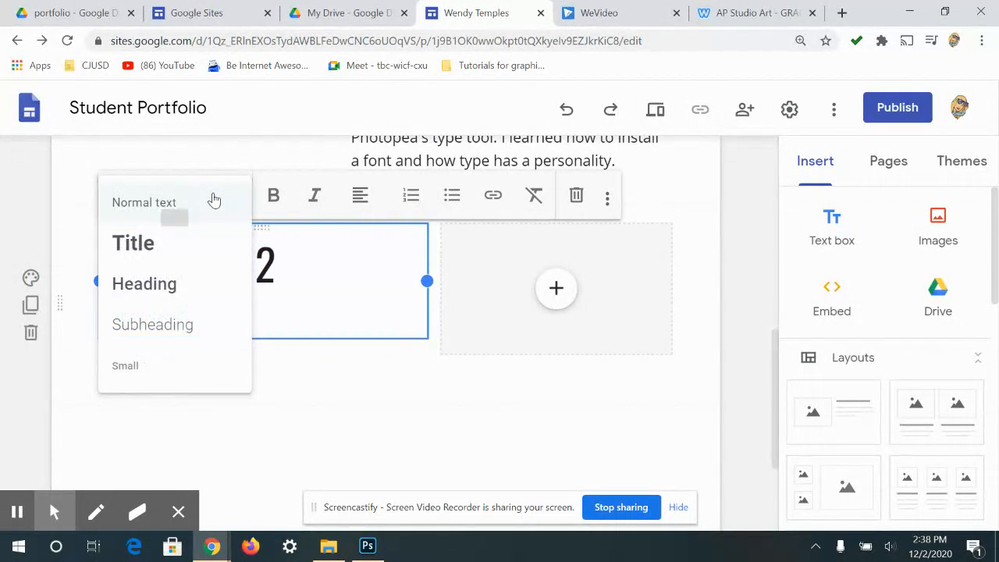
pyautogui.moveTo(169, 284); pyautogui.dragTo(162, 260)
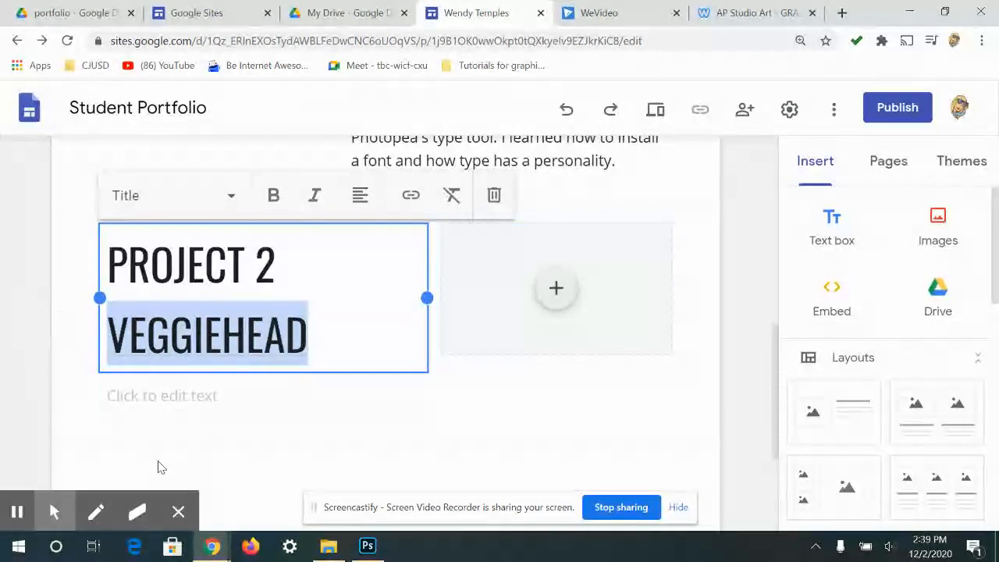
# - Start a new body line below VEGGIEHEAD, restoring the title after an accidental deletion
pyautogui.press('Return')
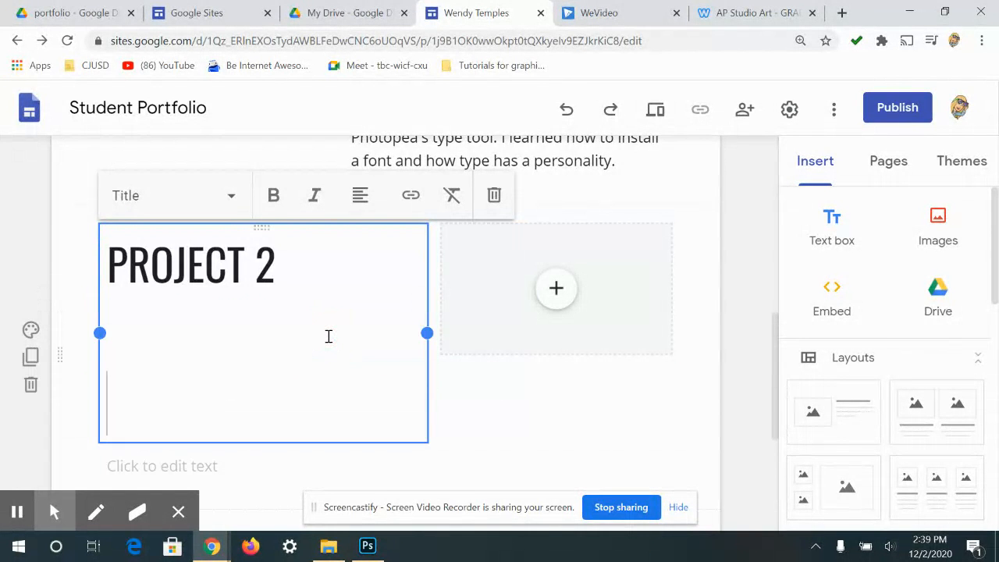
pyautogui.hotkey('ctrl', 'z')
pyautogui.click(329, 336)
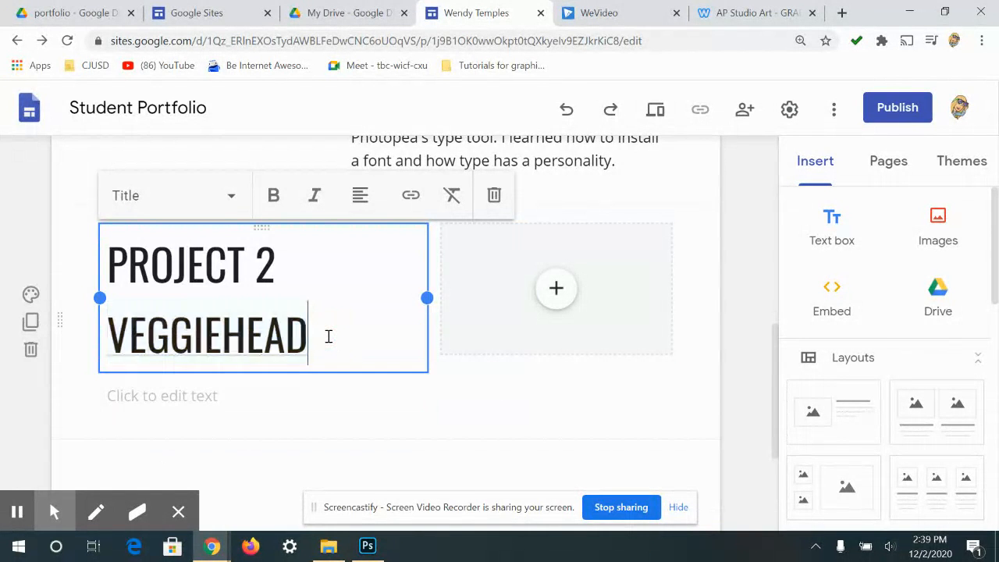
pyautogui.press('Return')
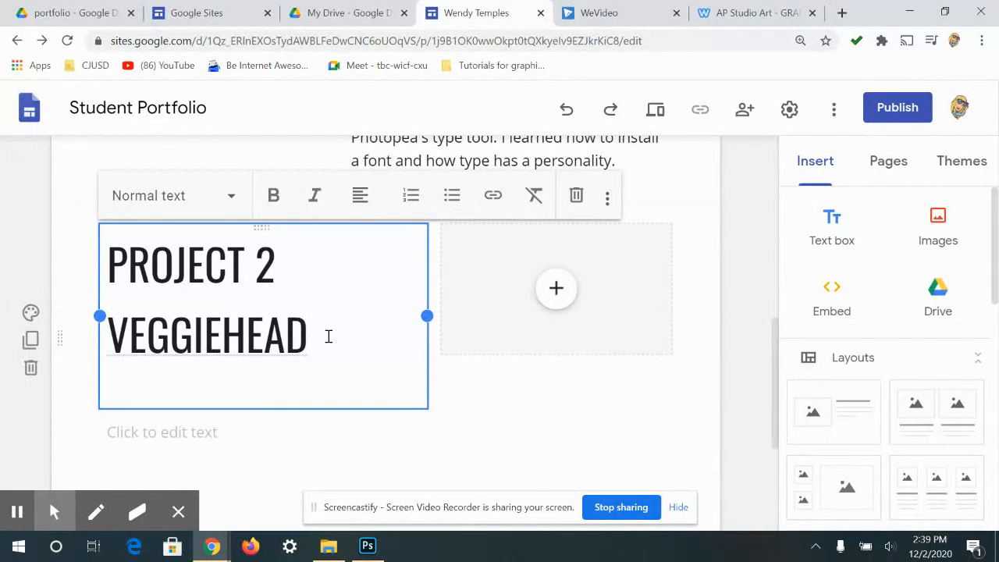
# - Write 'Creating a veggiehead taught me how to use the selection tools in Photopea/Photoshop.' below VEGGIEHEAD
pyautogui.write('Creating a veggiehead taught me how to u')
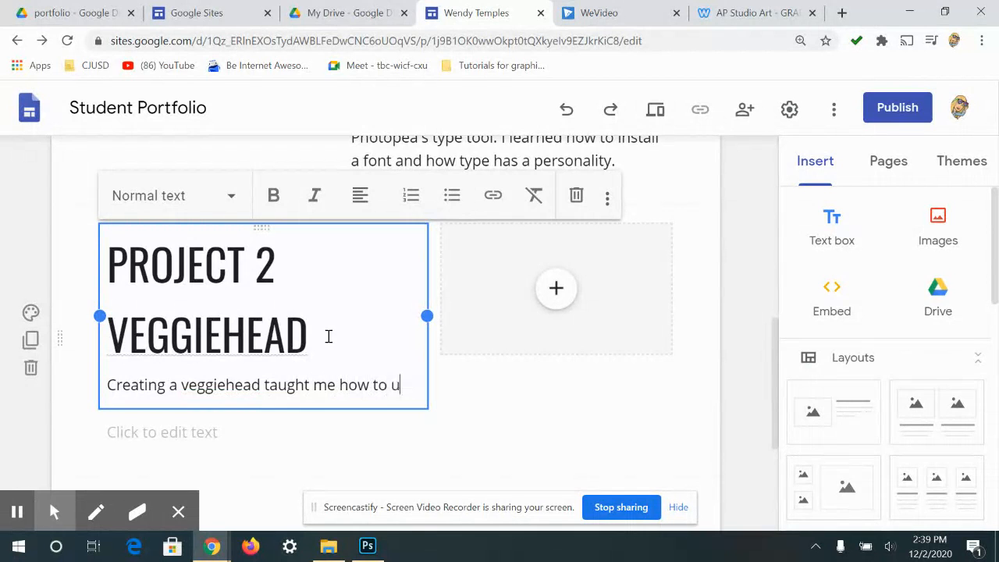
pyautogui.write('the selecetion')
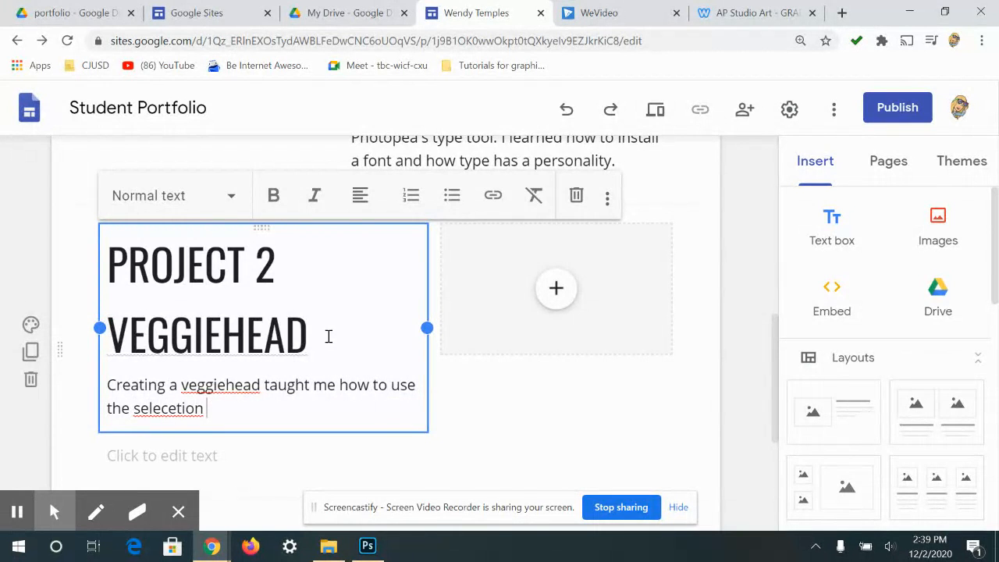
pyautogui.press('BackSpace')
pyautogui.press('BackSpace')
pyautogui.press('BackSpace')
pyautogui.press('BackSpace')
pyautogui.press('BackSpace')
pyautogui.press('BackSpace')
pyautogui.press('BackSpace')
pyautogui.write('ction tools in Photopea.')
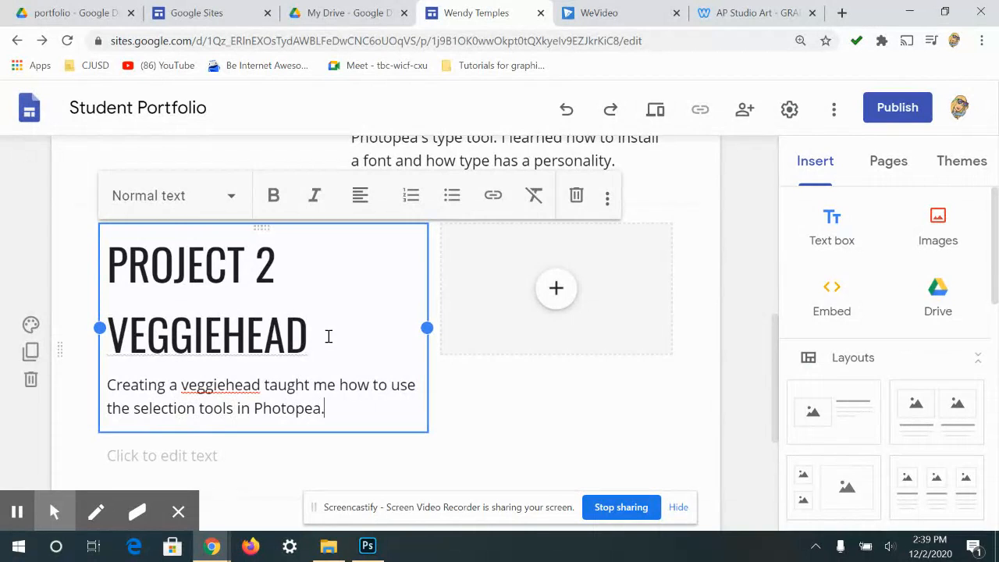
pyautogui.press('BackSpace')
pyautogui.write('/Photosho')
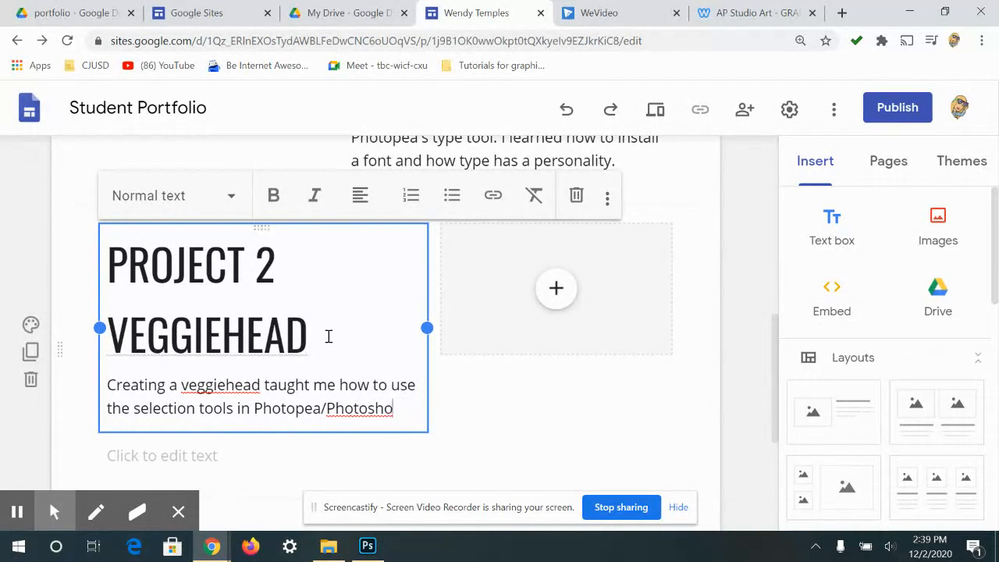
pyautogui.write('op.')
pyautogui.press('Return')
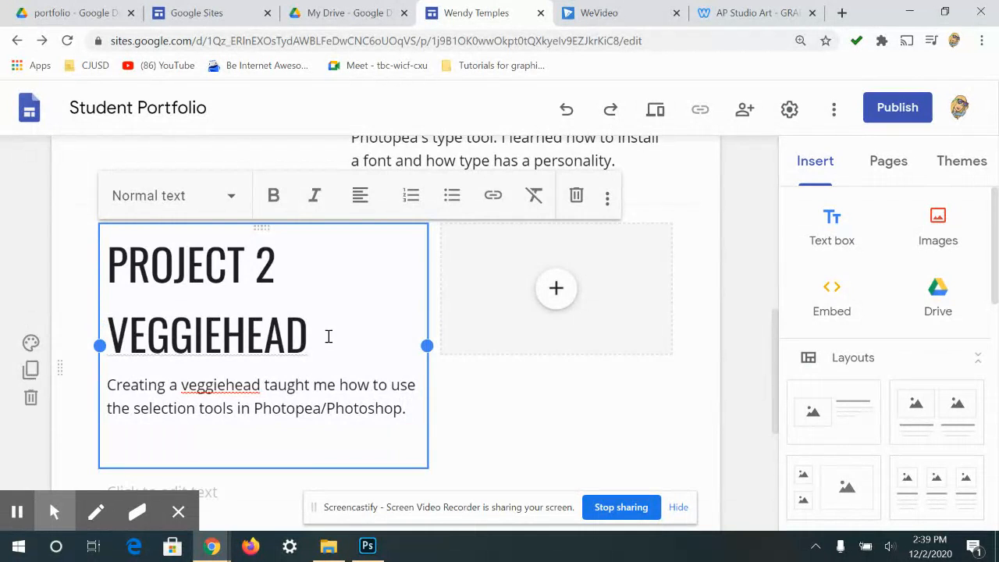
pyautogui.scroll(1, 345, 348)
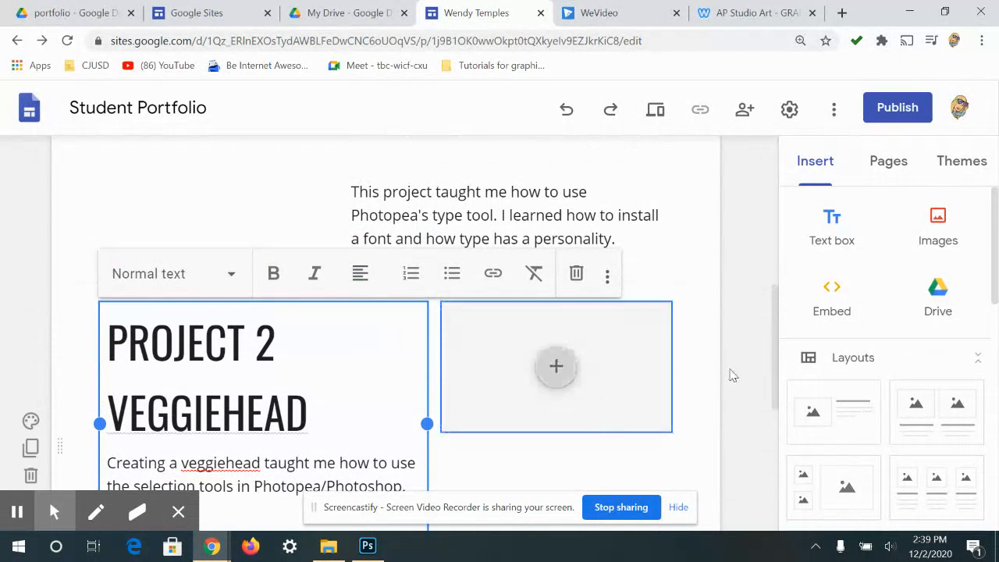
pyautogui.scroll(-1, 710, 351)
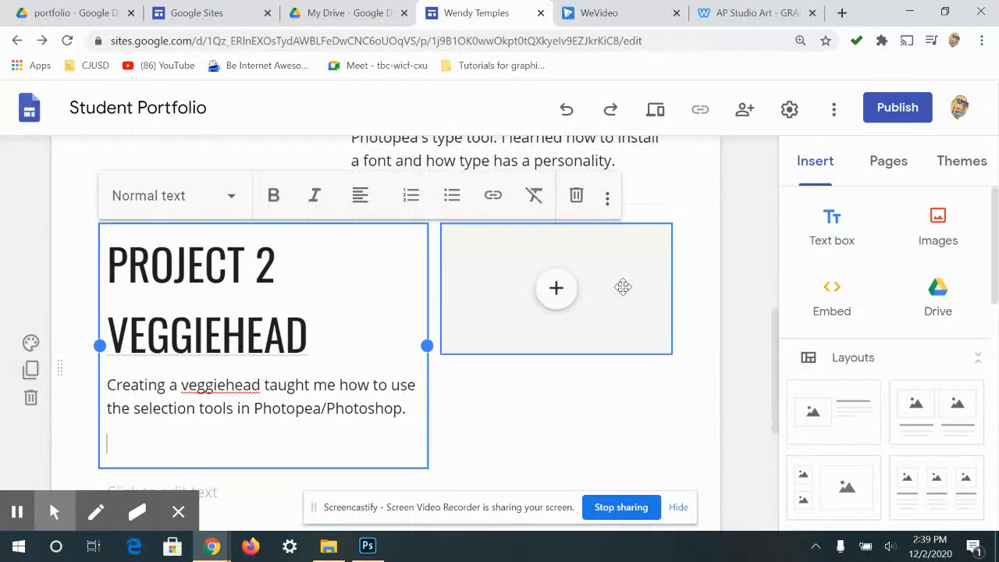
# - Insert the veggie head image from Drive's Recent files into the Project 2 placeholder
pyautogui.click(560, 291)
pyautogui.click(631, 369)
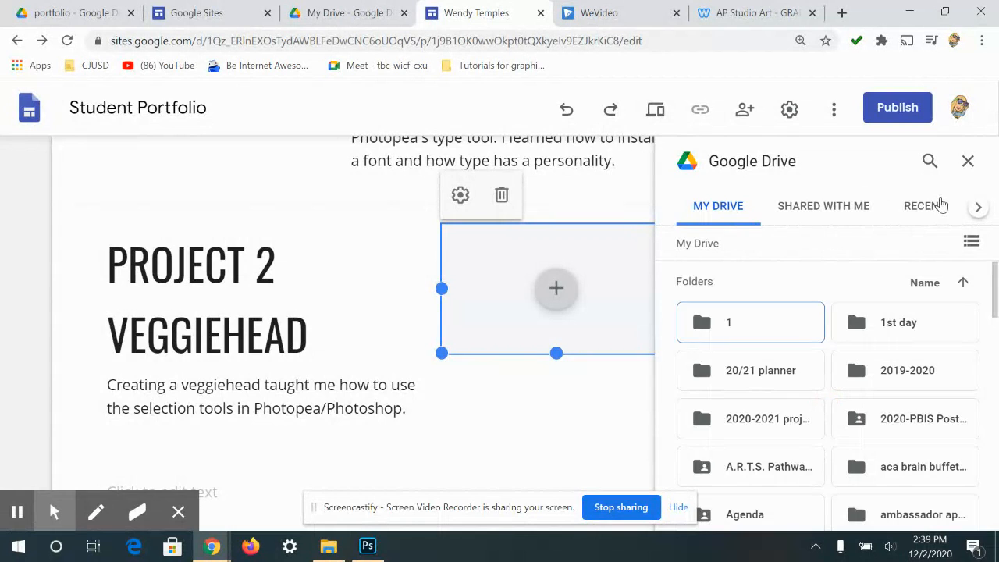
pyautogui.click(911, 210)
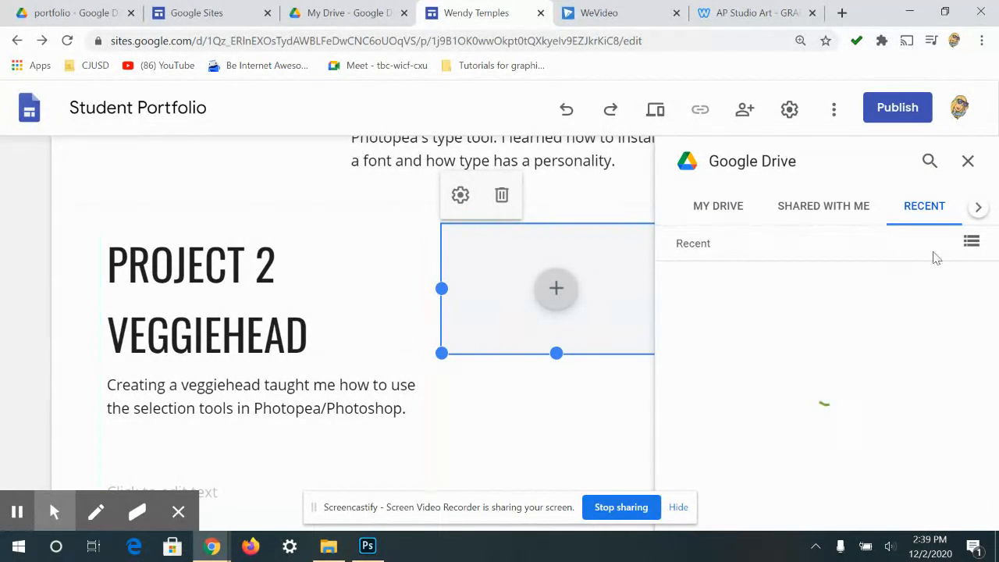
pyautogui.scroll(-1, 893, 346)
pyautogui.scroll(-2, 896, 346)
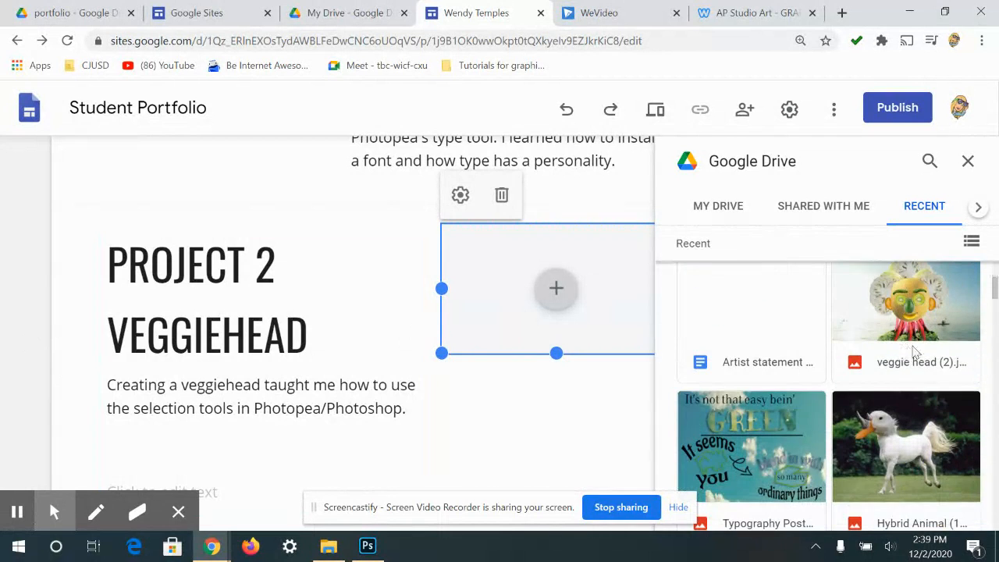
pyautogui.click(930, 323)
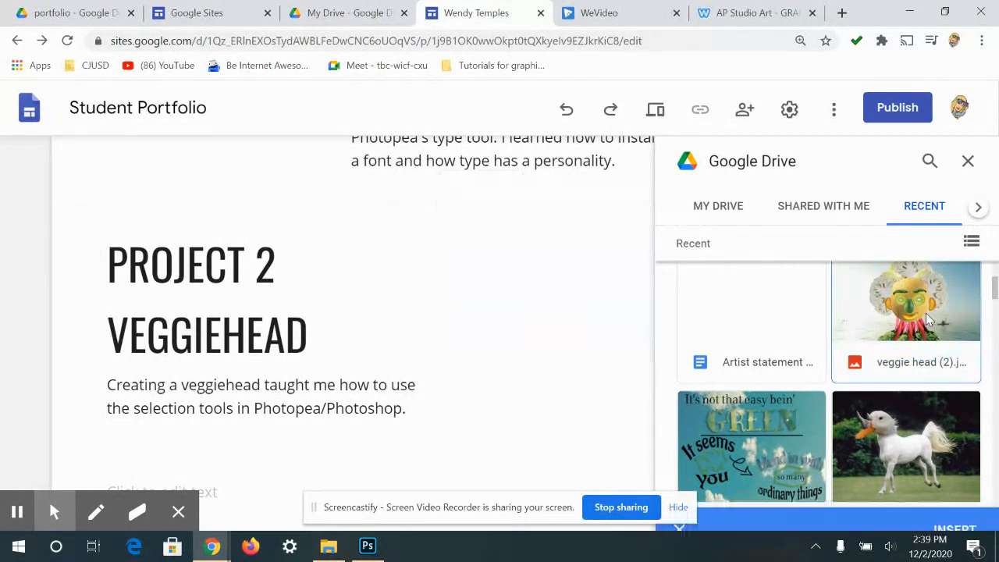
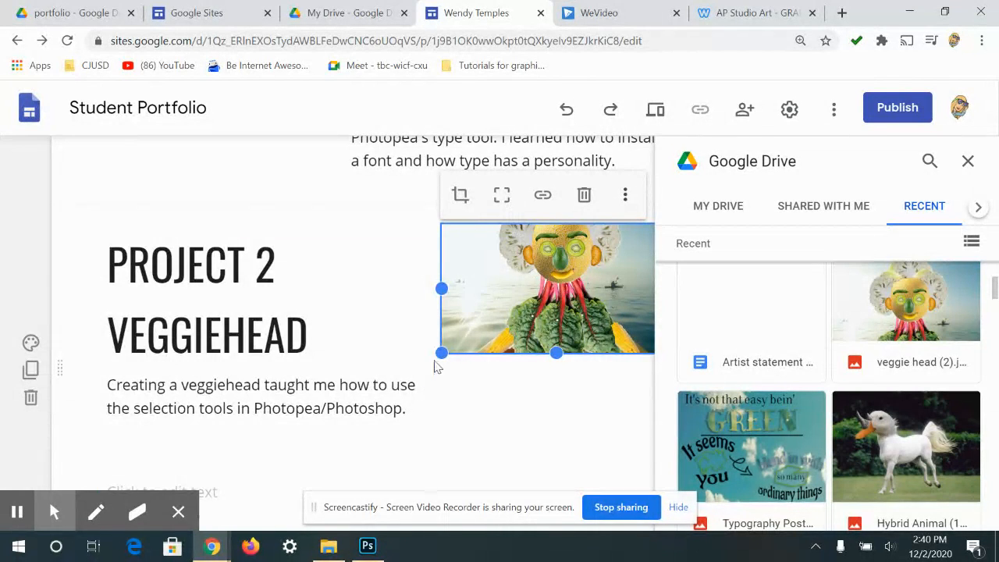
# - Make the veggiehead image taller and uncrop it to show the whole picture
pyautogui.moveTo(441, 351); pyautogui.dragTo(429, 491)
pyautogui.scroll(-2, 539, 398)
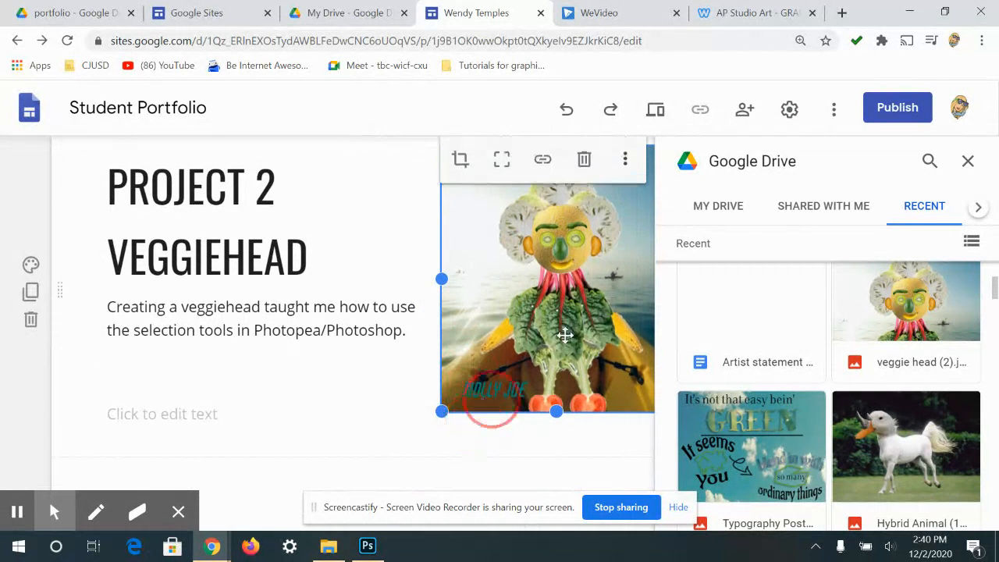
pyautogui.click(967, 161)
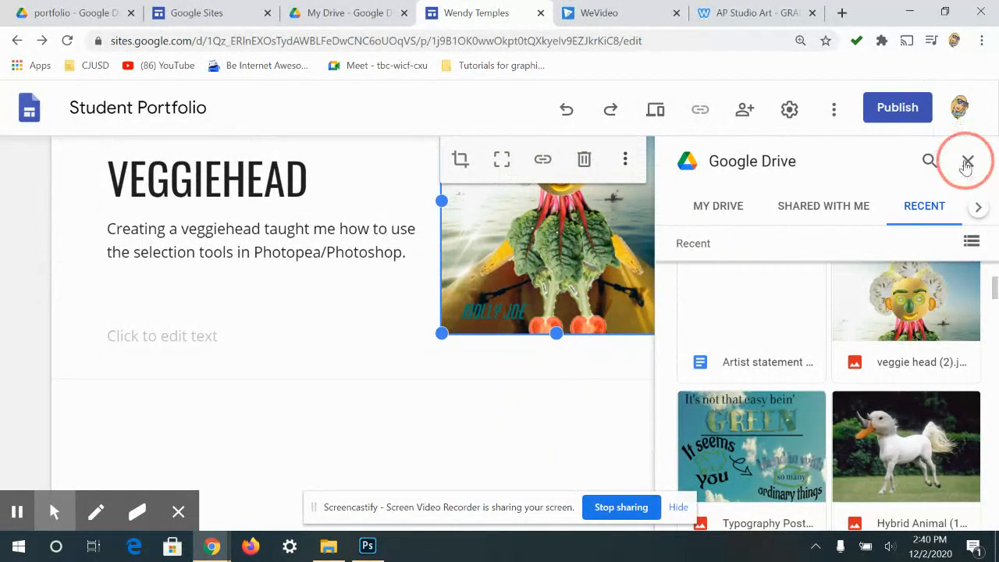
pyautogui.scroll(1, 478, 325)
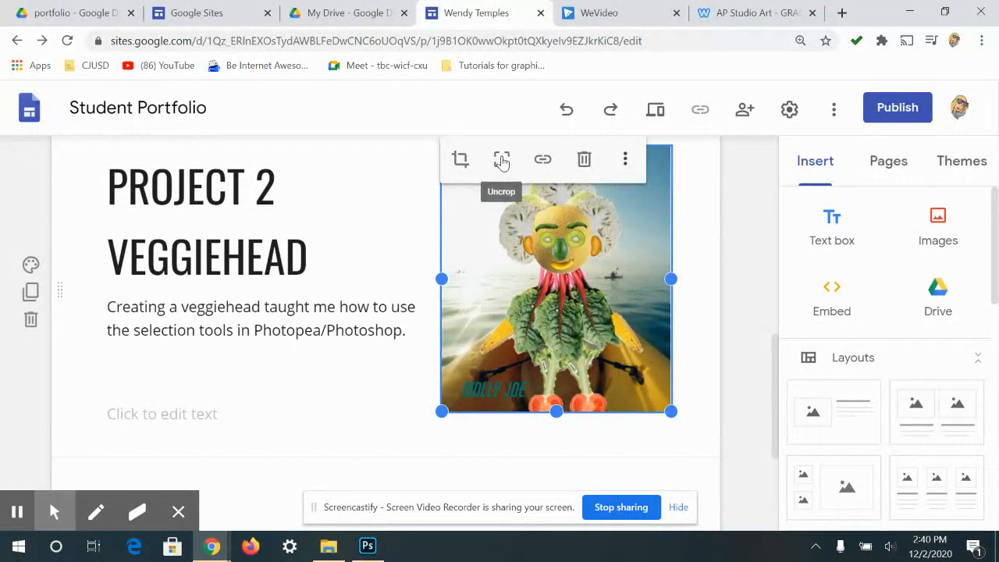
pyautogui.click(501, 160)
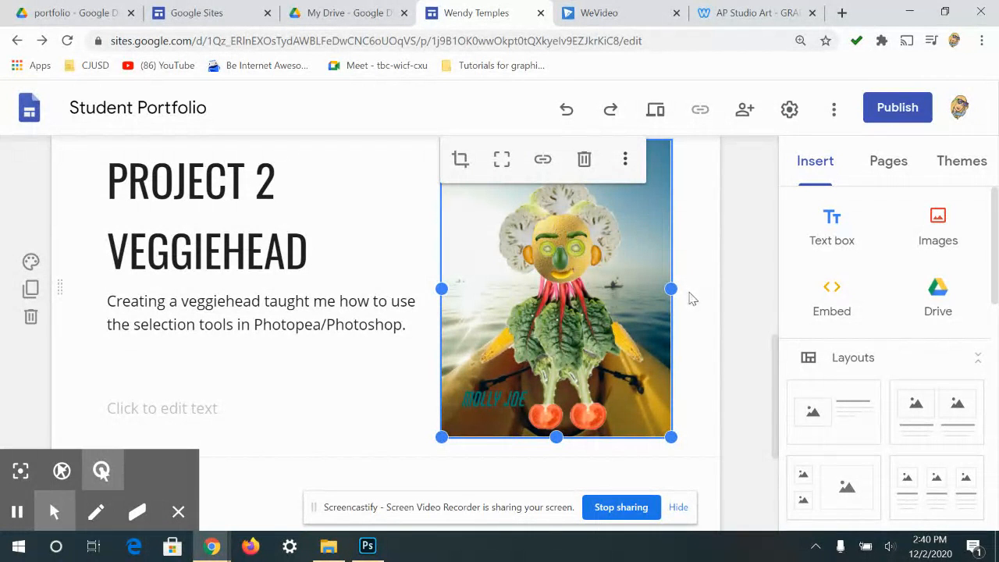
# - Add a new image-and-text layout section below the Project 2 section
pyautogui.scroll(-1, 499, 344)
pyautogui.scroll(1, 671, 304)
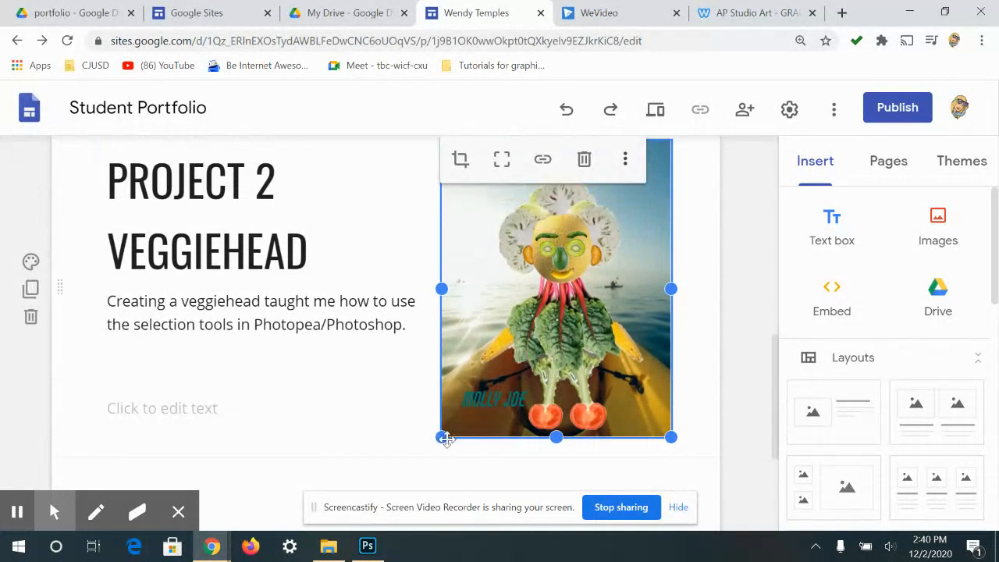
pyautogui.scroll(-2, 469, 374)
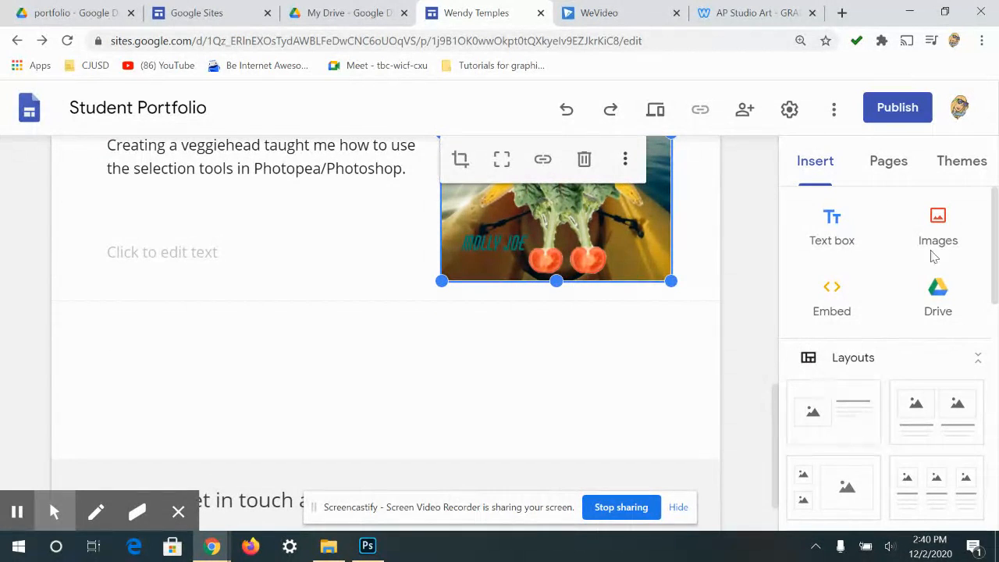
pyautogui.click(804, 412)
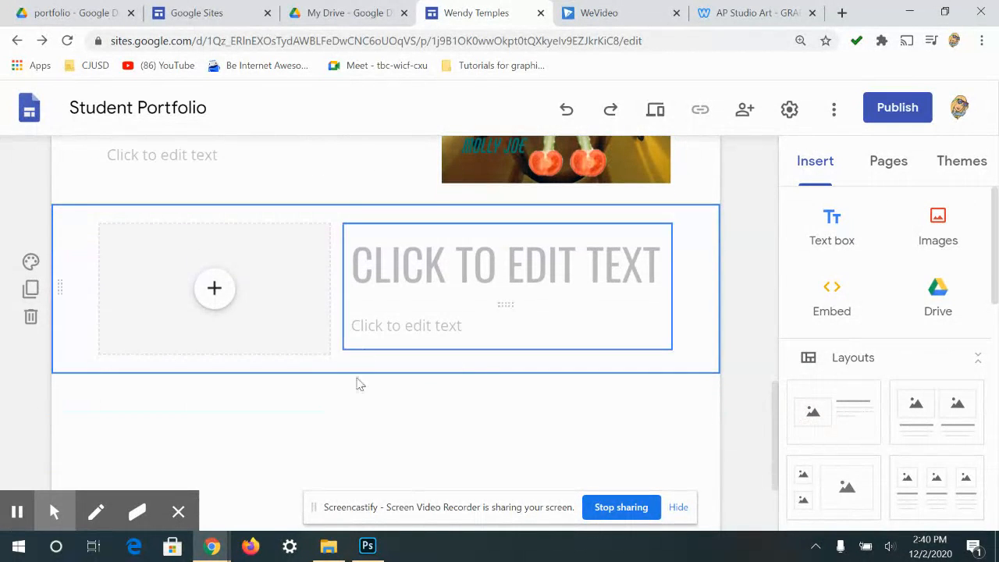
# - Enter PROJECT 3 as the new section's title, followed by a new line
pyautogui.click(218, 312)
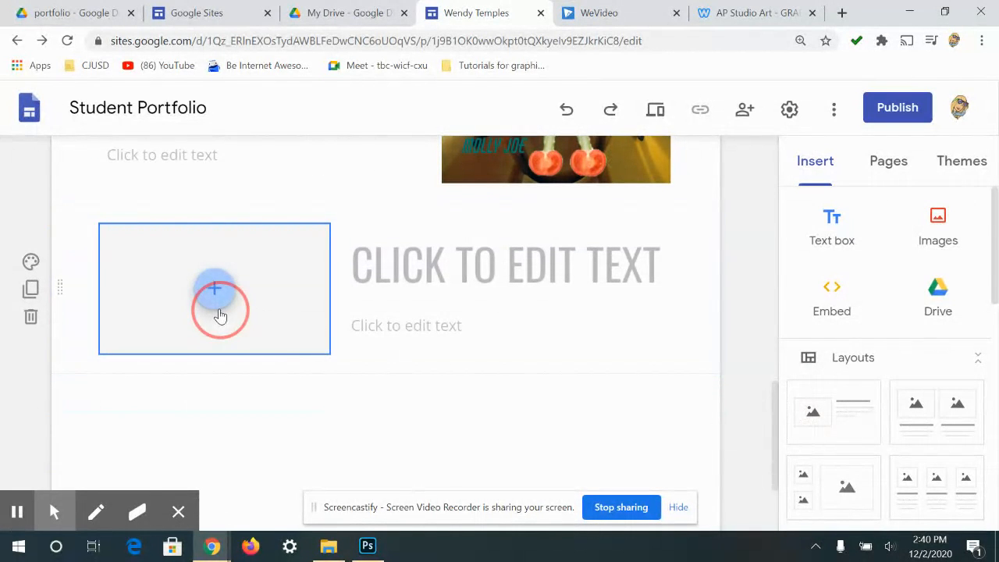
pyautogui.click(457, 229)
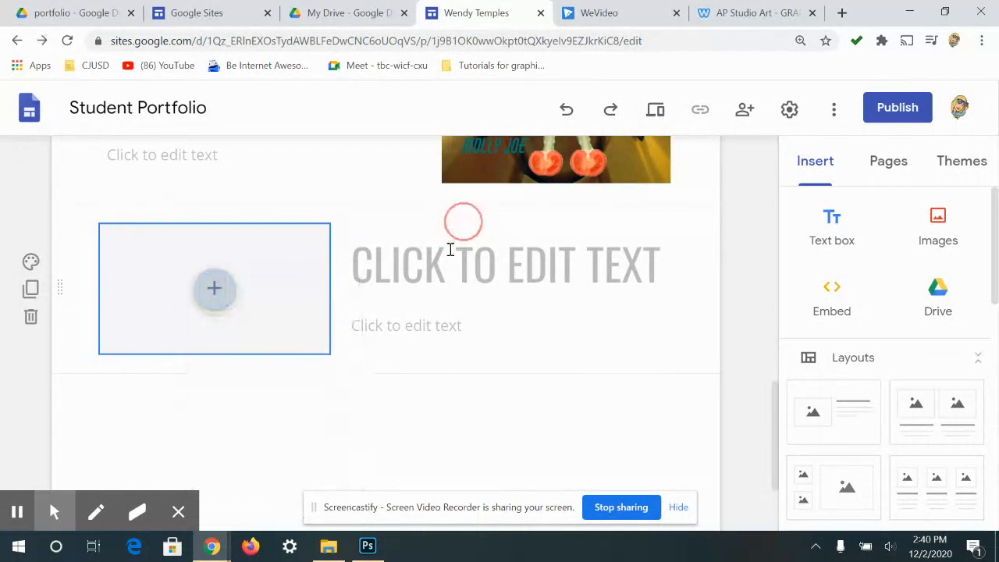
pyautogui.click(446, 261)
pyautogui.write('PROJECT 3')
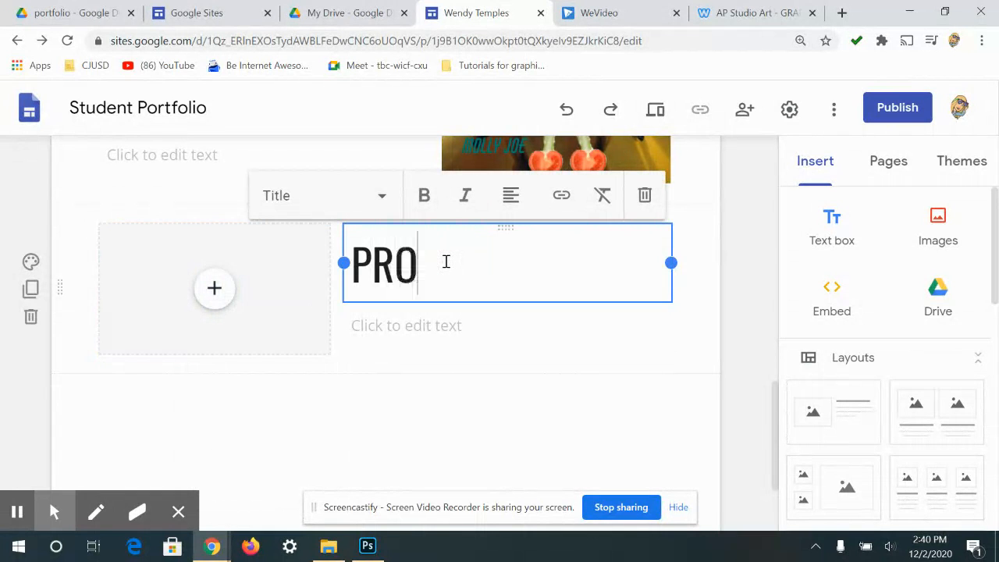
pyautogui.press('Return')
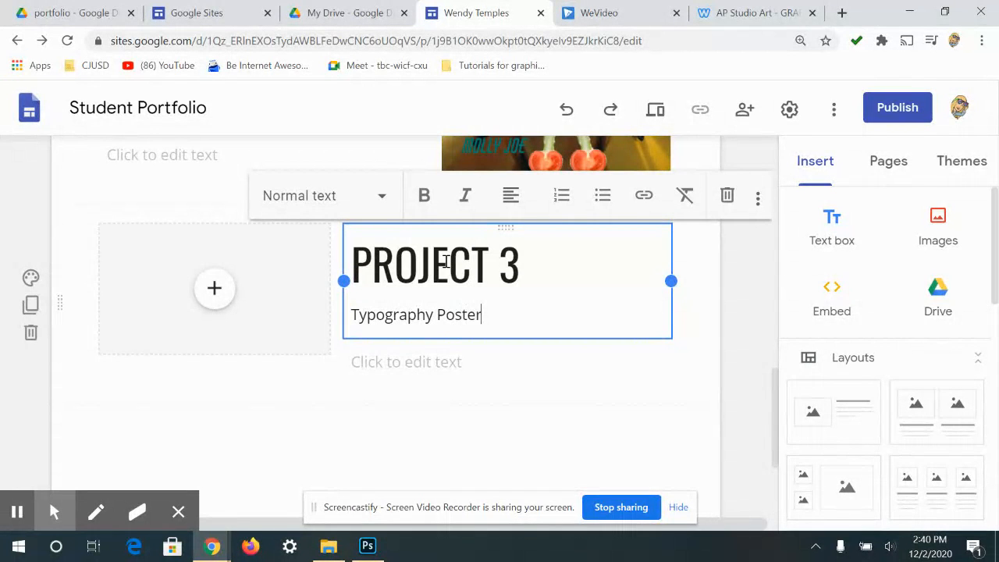
# - Give the Typography Poster line Title style and widen its box to fit one line
pyautogui.moveTo(515, 324); pyautogui.dragTo(364, 229)
pyautogui.click(406, 296)
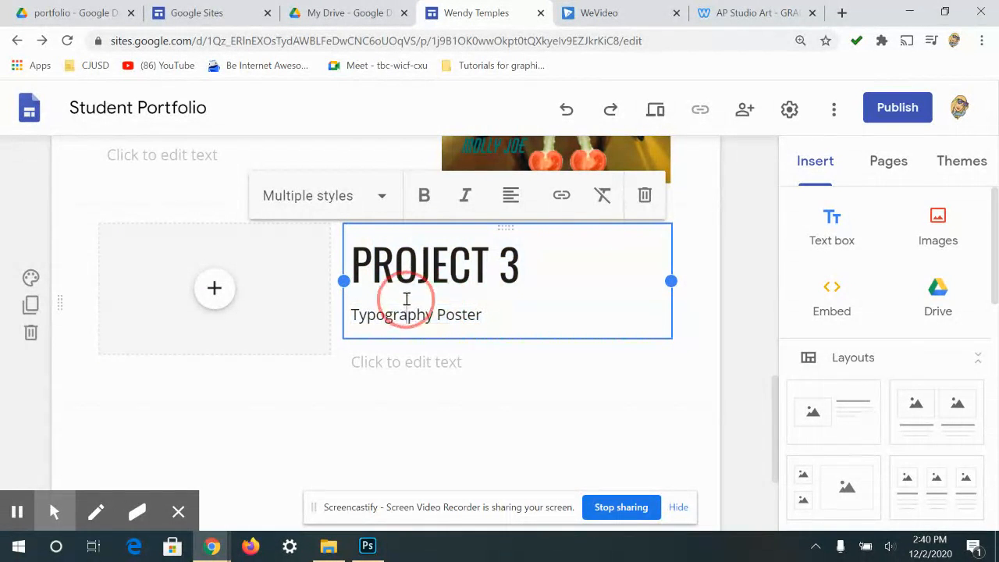
pyautogui.doubleClick(458, 315)
pyautogui.tripleClick(458, 315)
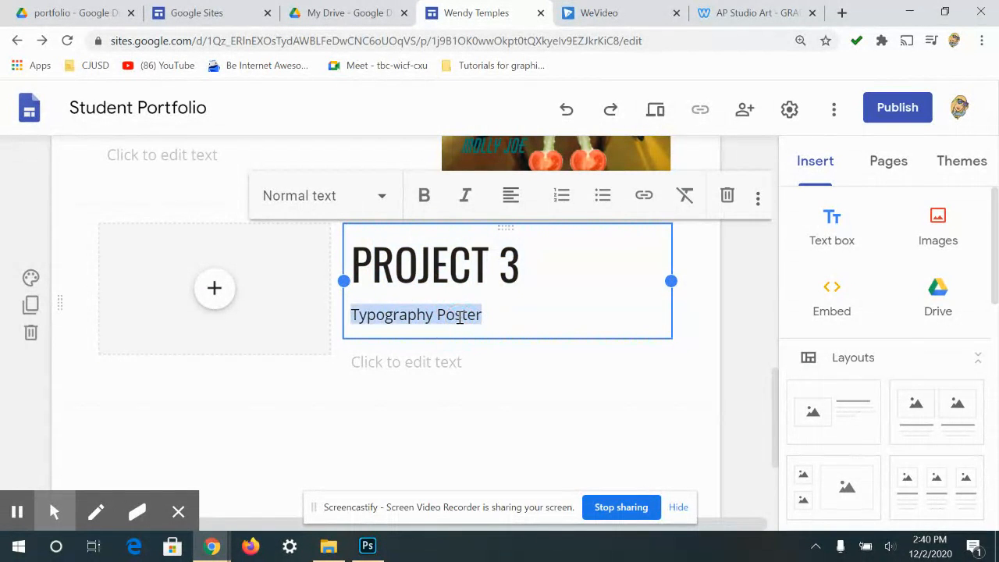
pyautogui.click(372, 209)
pyautogui.click(312, 251)
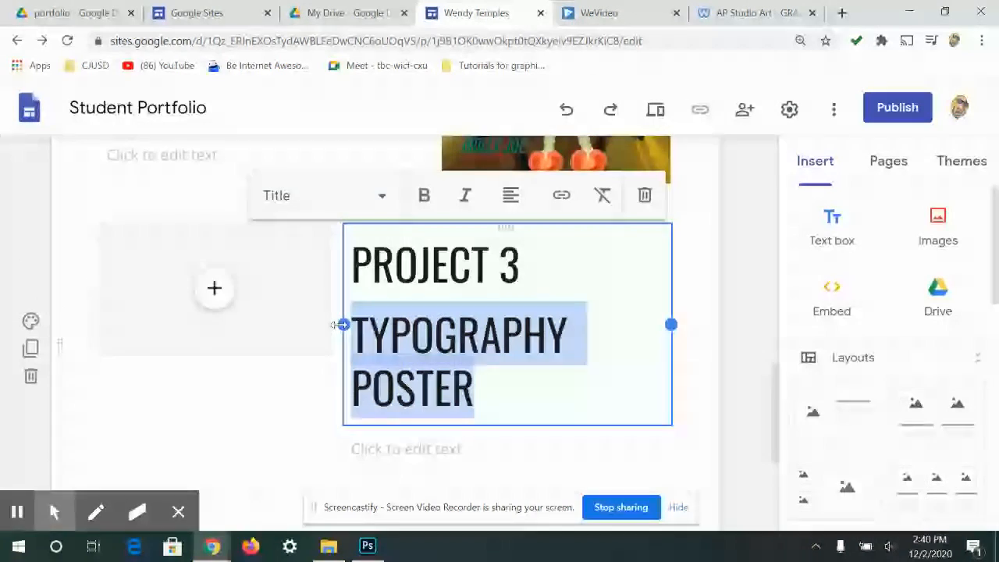
pyautogui.moveTo(342, 325); pyautogui.dragTo(95, 361)
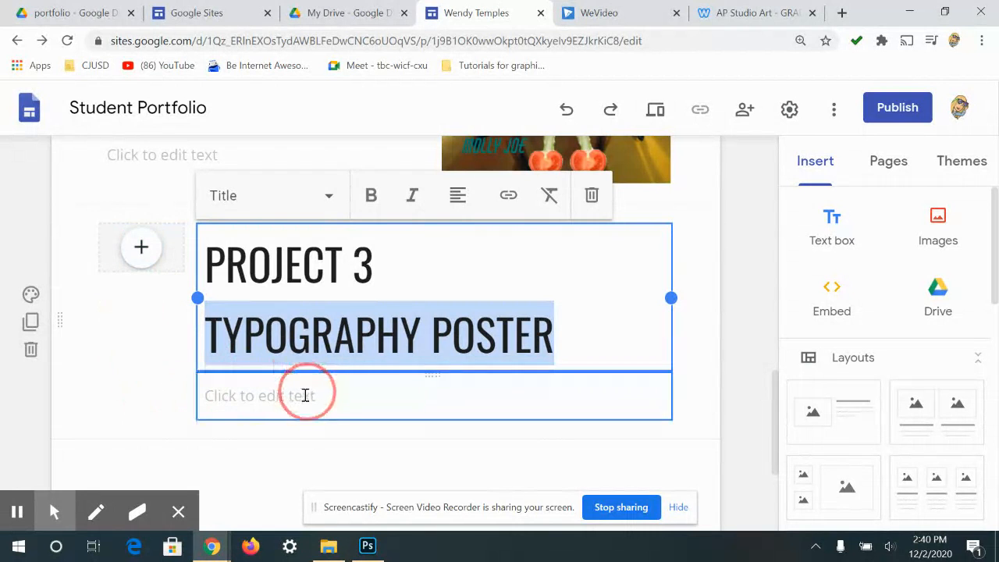
pyautogui.click(315, 421)
# - Try dragging the image placeholder below the Project 3 title
pyautogui.moveTo(141, 246); pyautogui.dragTo(316, 387)
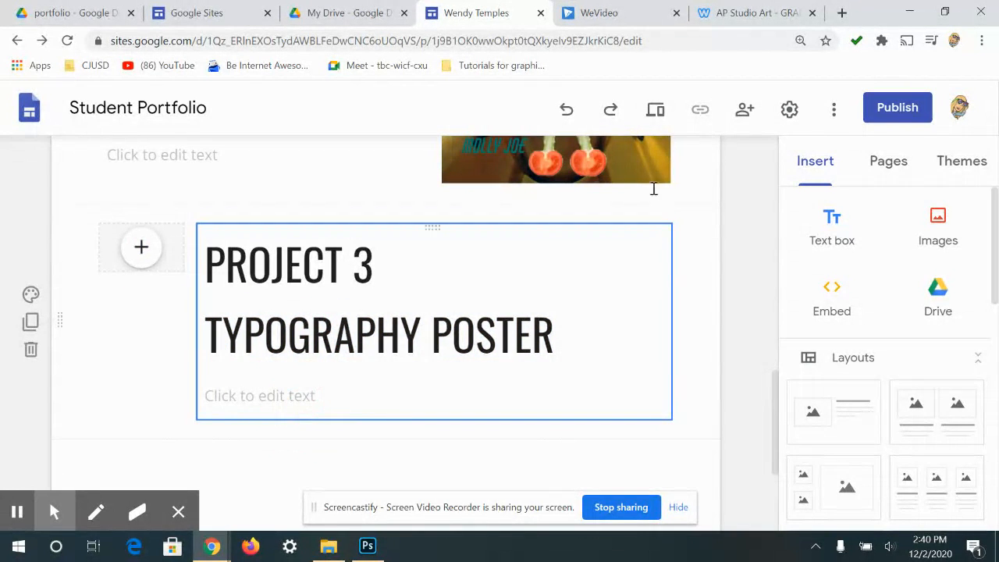
pyautogui.click(134, 247)
pyautogui.moveTo(134, 246); pyautogui.dragTo(256, 398)
pyautogui.click(138, 248)
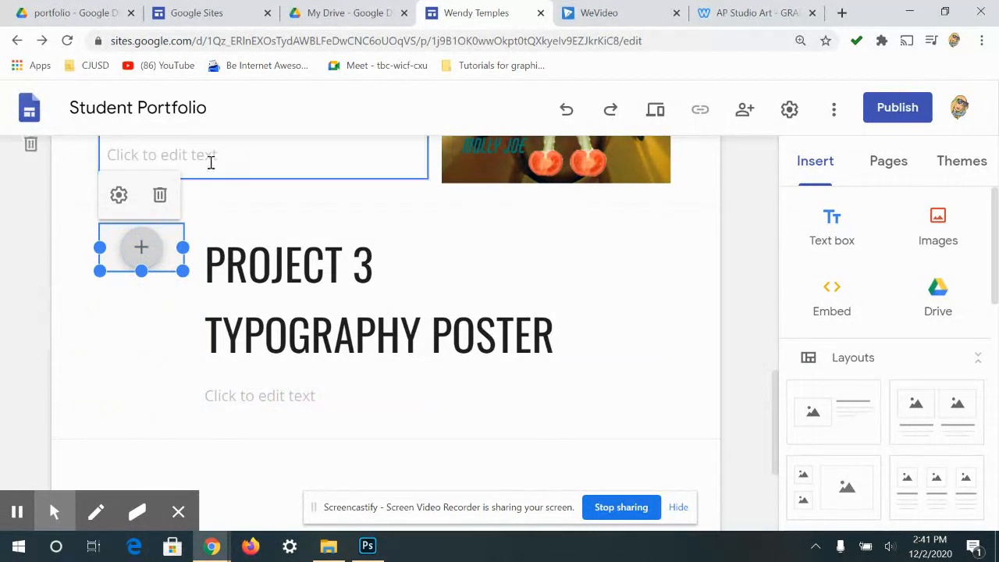
# - Move the image placeholder below the title and widen it to the content width
pyautogui.click(119, 247)
pyautogui.click(115, 246)
pyautogui.moveTo(115, 246); pyautogui.dragTo(252, 417)
pyautogui.scroll(-2, 430, 364)
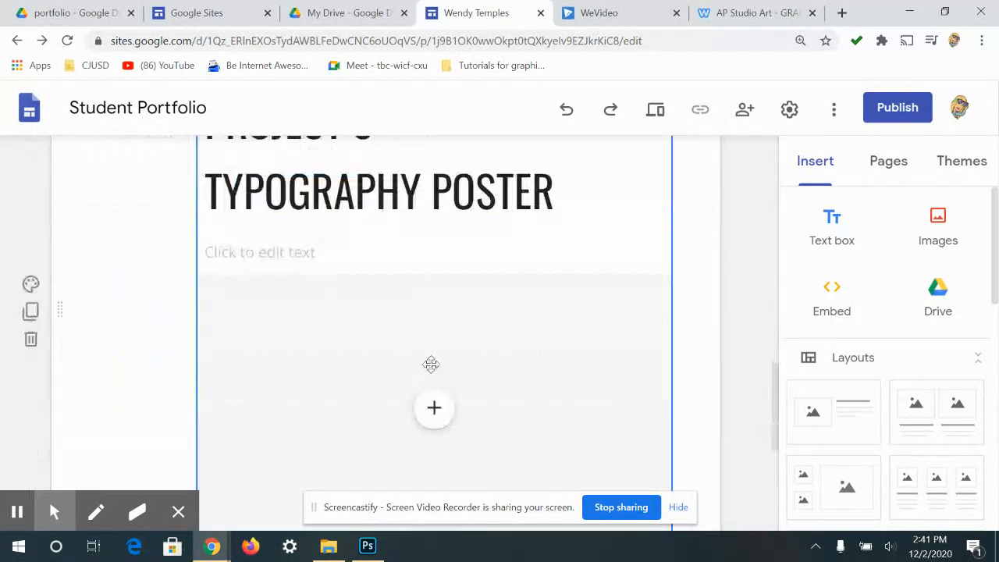
pyautogui.scroll(1, 323, 357)
pyautogui.moveTo(325, 360); pyautogui.dragTo(245, 318)
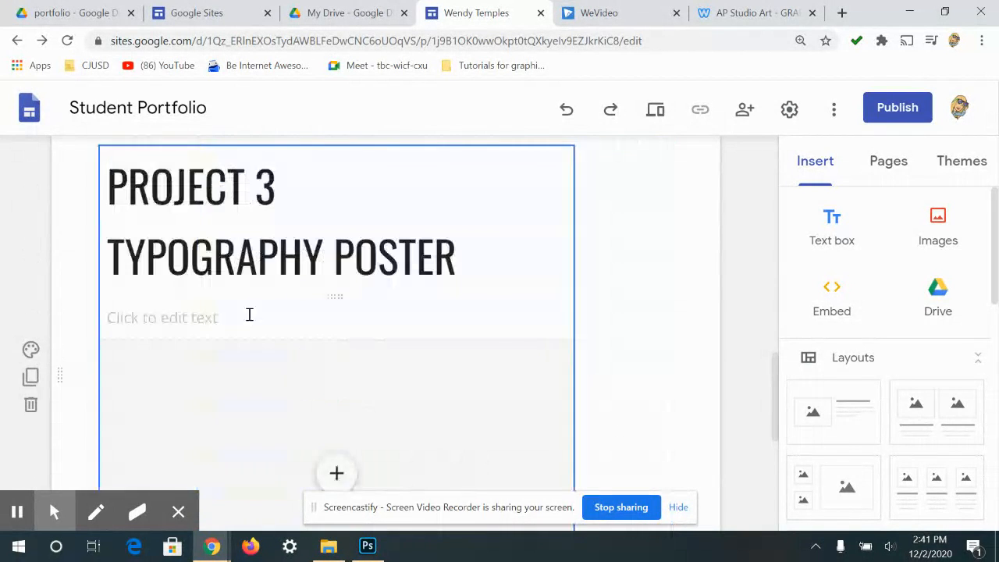
pyautogui.click(554, 356)
pyautogui.moveTo(574, 376); pyautogui.dragTo(676, 356)
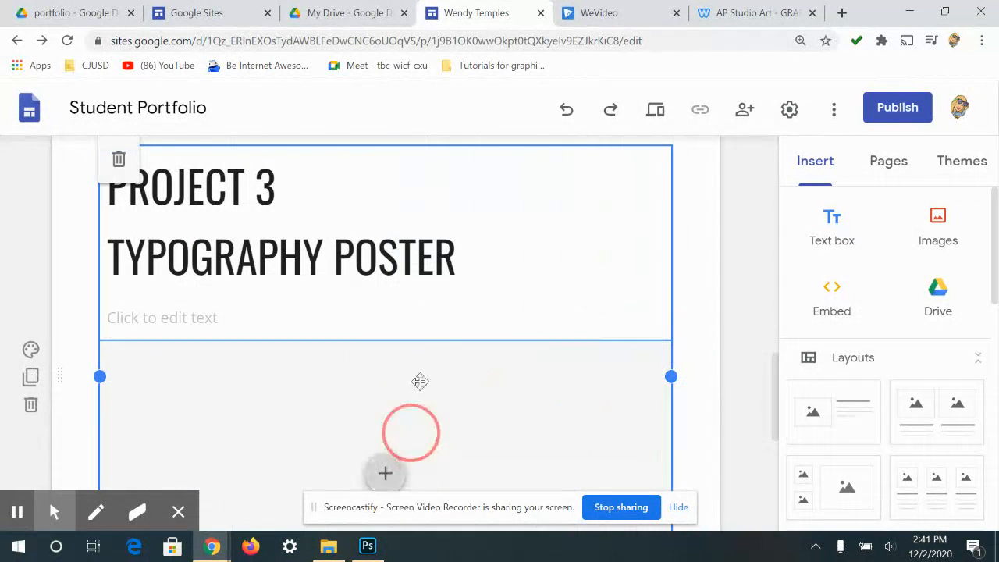
pyautogui.scroll(-2, 417, 350)
# - Fill the placeholder with the Typography Poster image from Drive's Recent files
pyautogui.click(400, 323)
pyautogui.click(448, 368)
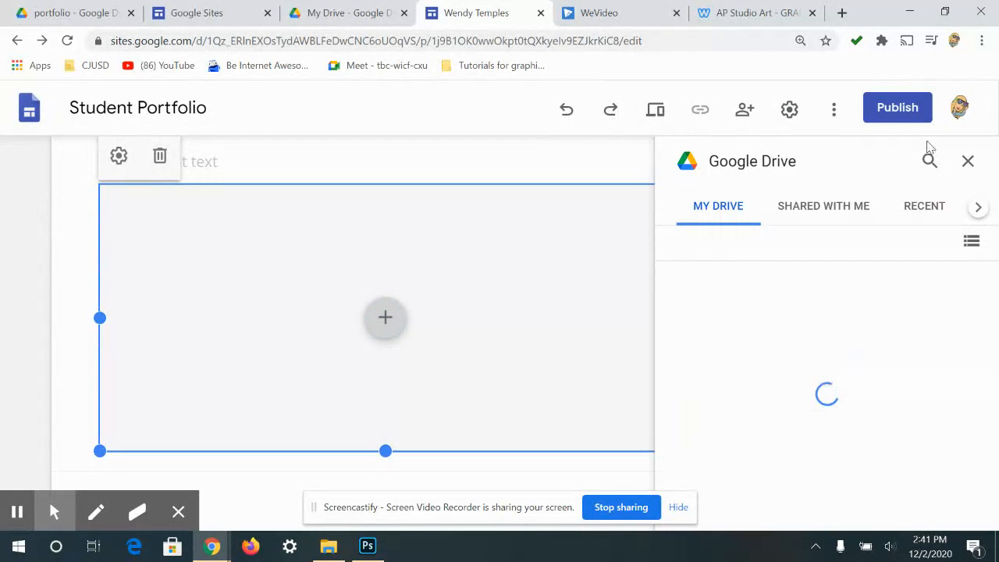
pyautogui.click(907, 222)
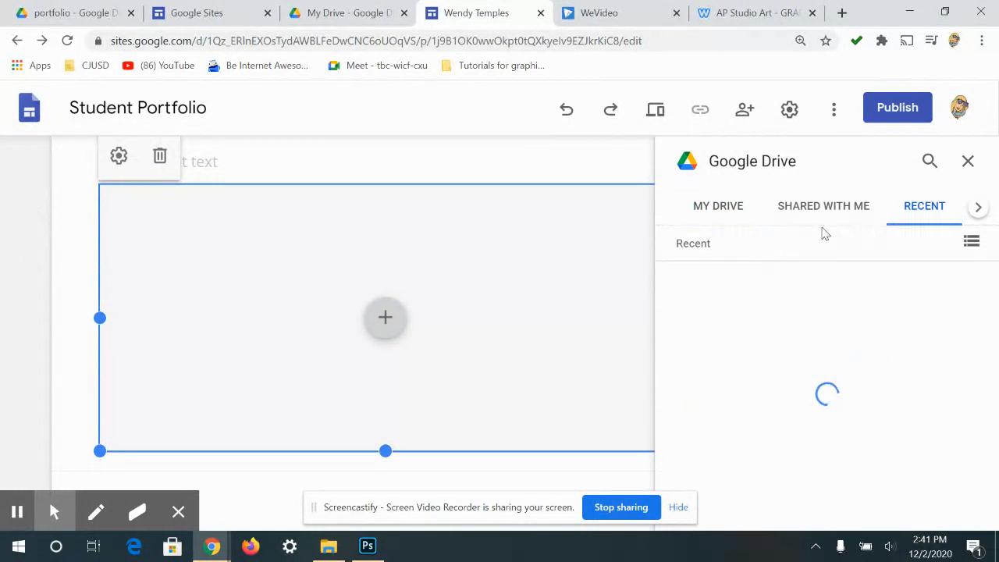
pyautogui.scroll(-8, 918, 308)
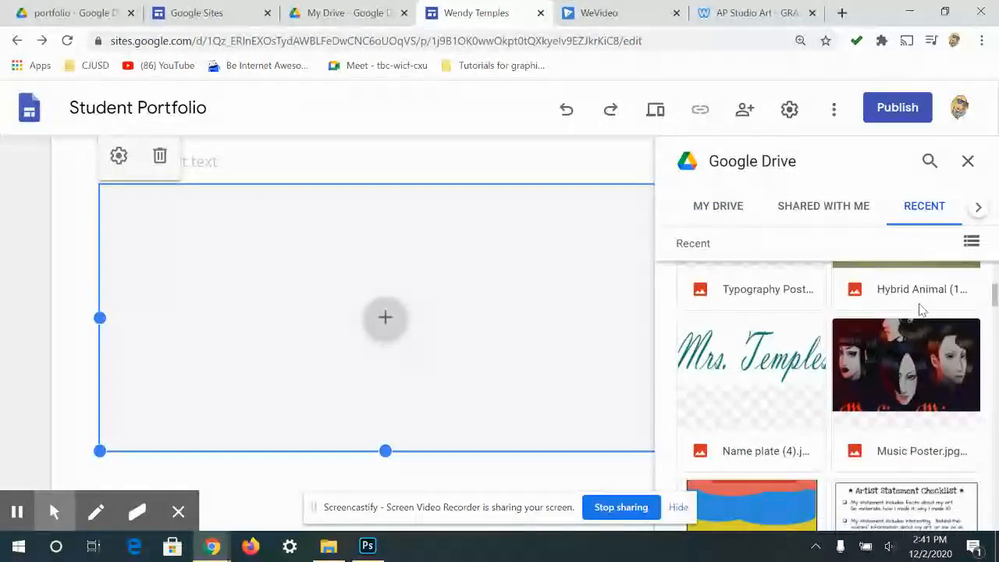
pyautogui.scroll(2, 918, 307)
pyautogui.click(769, 381)
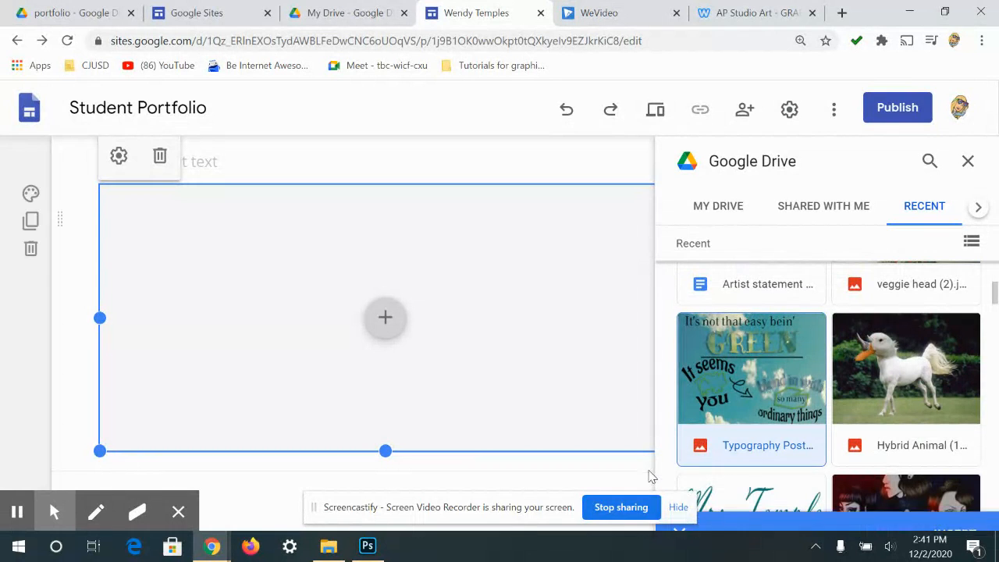
pyautogui.doubleClick(755, 419)
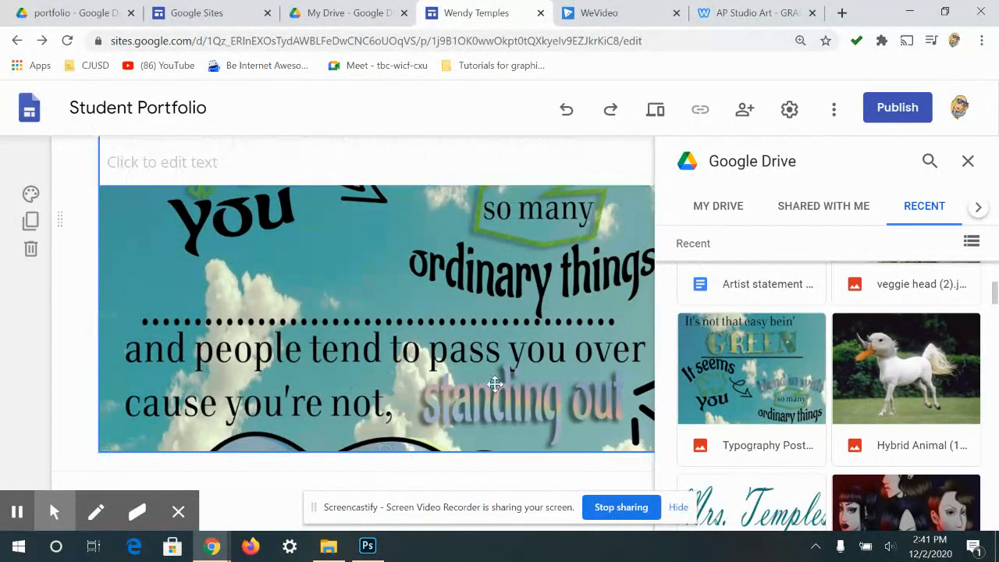
pyautogui.click(966, 162)
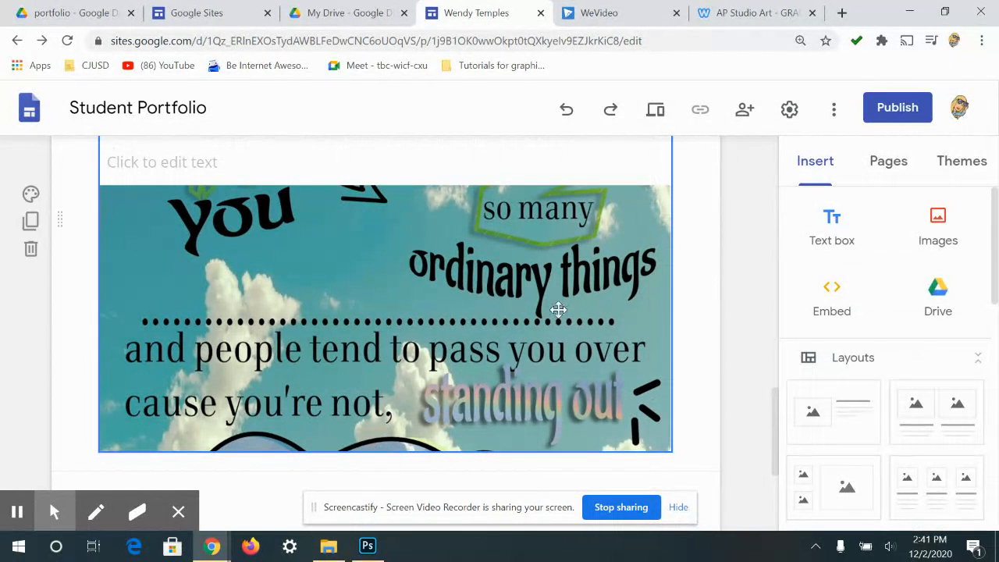
pyautogui.click(558, 309)
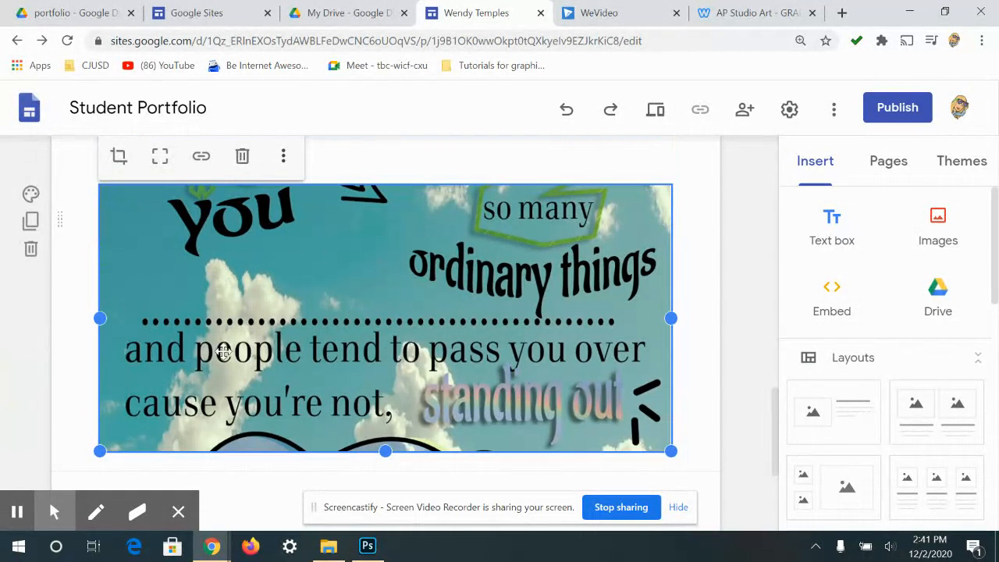
# - Delete the empty text box below the Project 3 title
pyautogui.scroll(2, 185, 358)
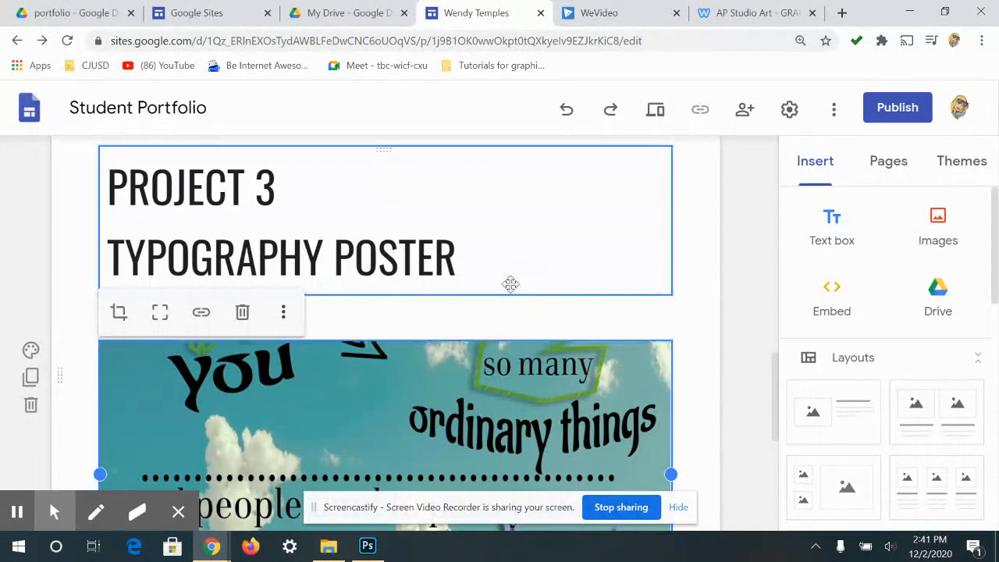
pyautogui.click(471, 323)
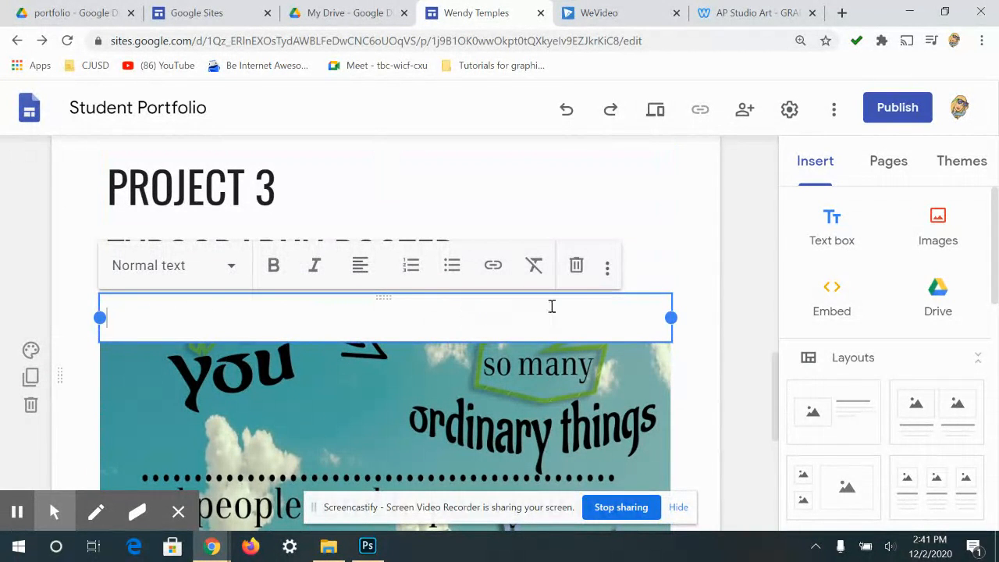
pyautogui.click(577, 267)
# - Uncrop the poster image and shrink it to a narrow portrait column
pyautogui.click(457, 352)
pyautogui.click(457, 352)
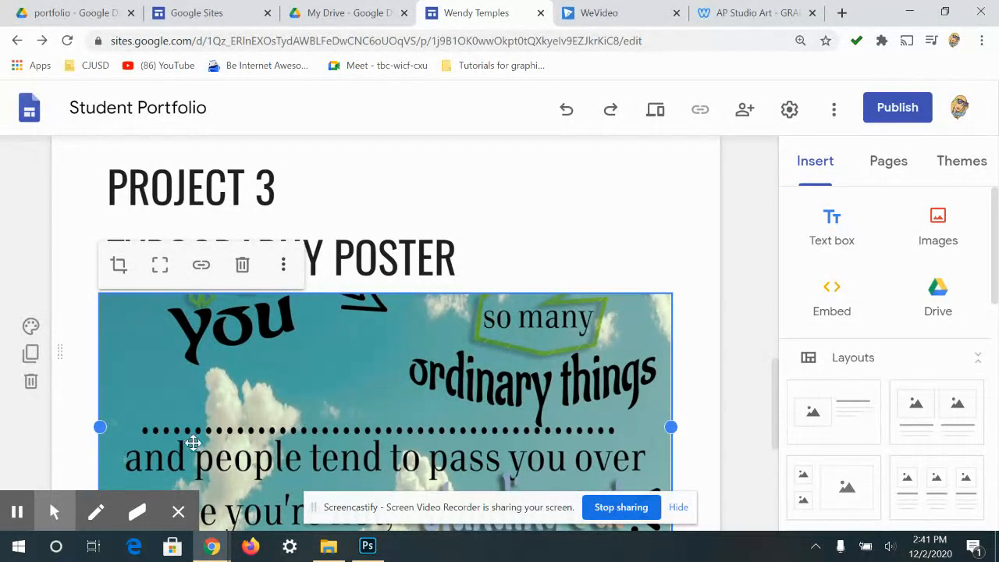
pyautogui.click(160, 268)
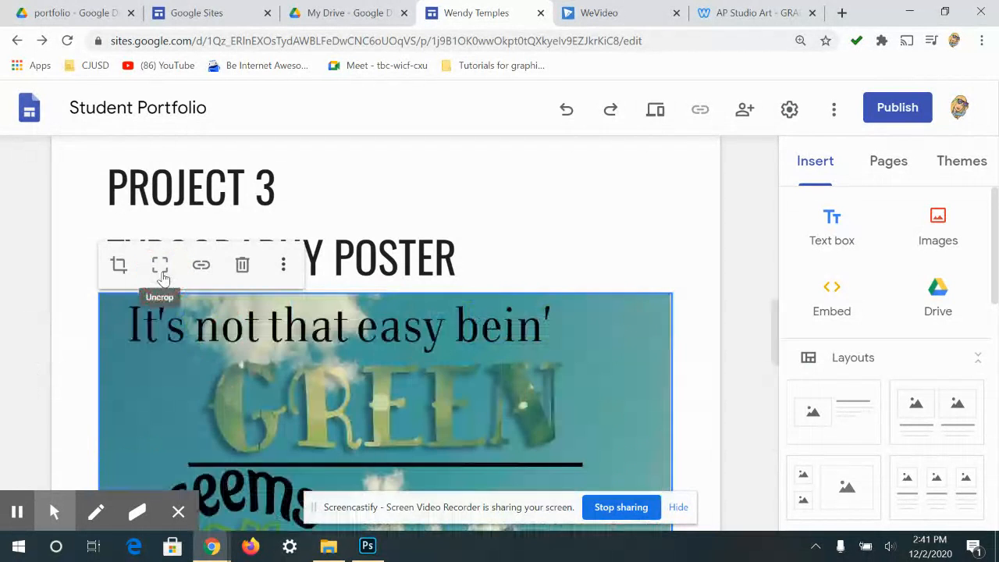
pyautogui.scroll(-10, 424, 335)
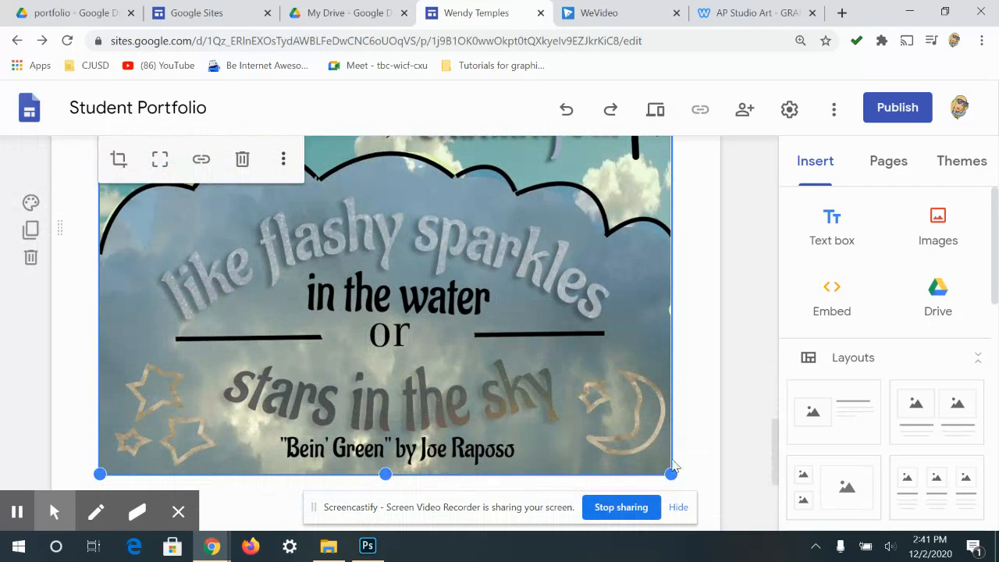
pyautogui.moveTo(669, 473); pyautogui.dragTo(333, 428)
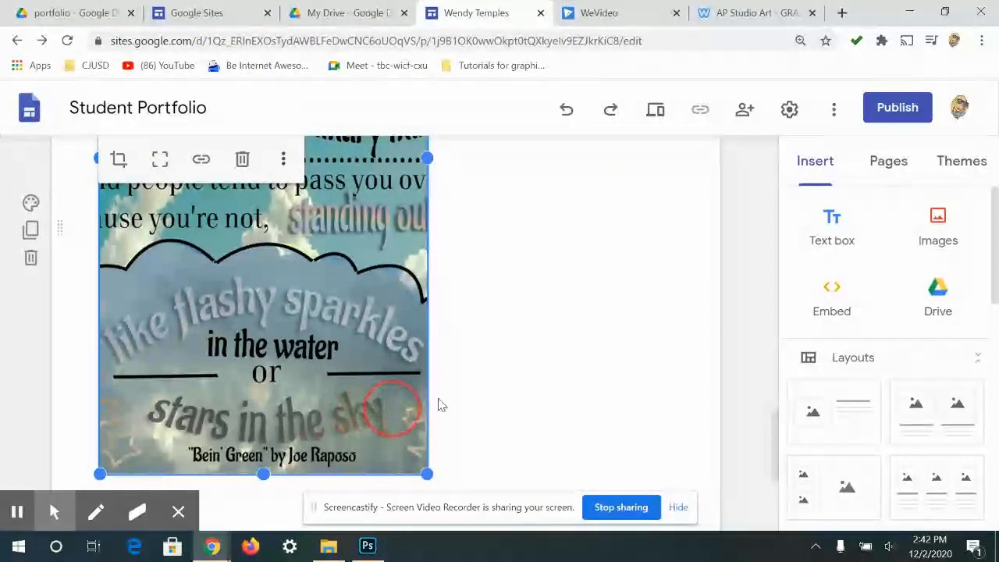
pyautogui.moveTo(423, 473); pyautogui.dragTo(329, 250)
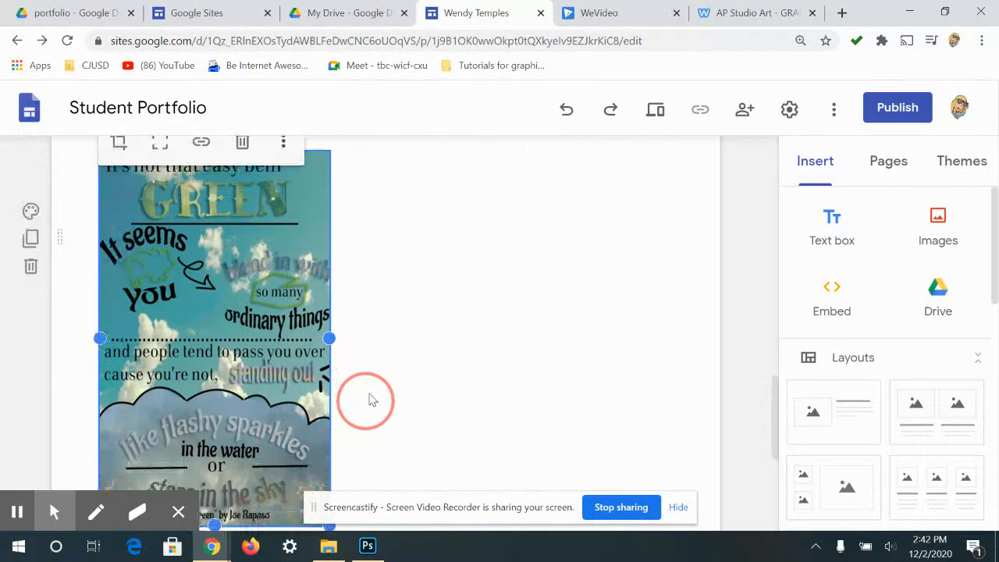
pyautogui.moveTo(334, 466); pyautogui.dragTo(329, 416)
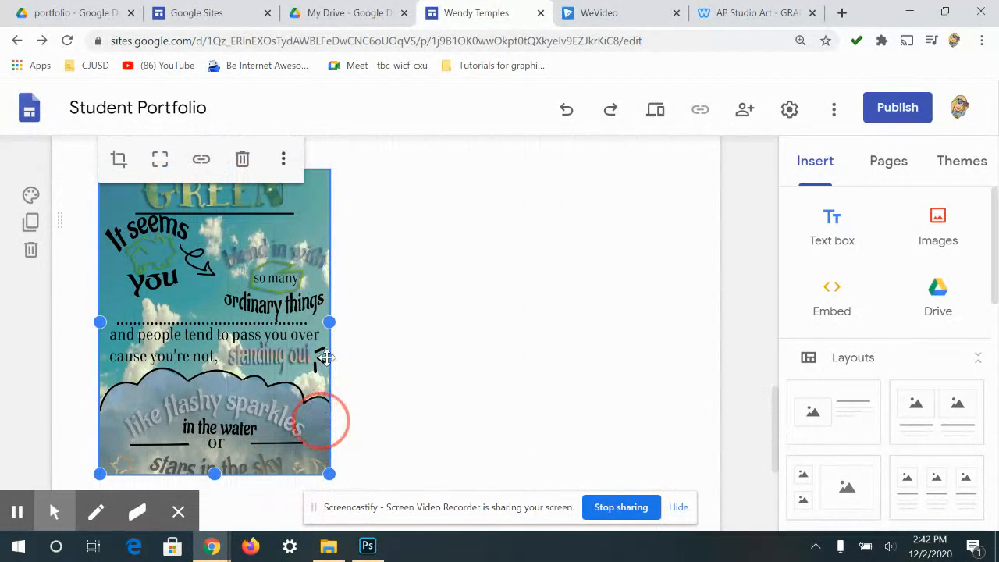
pyautogui.click(161, 166)
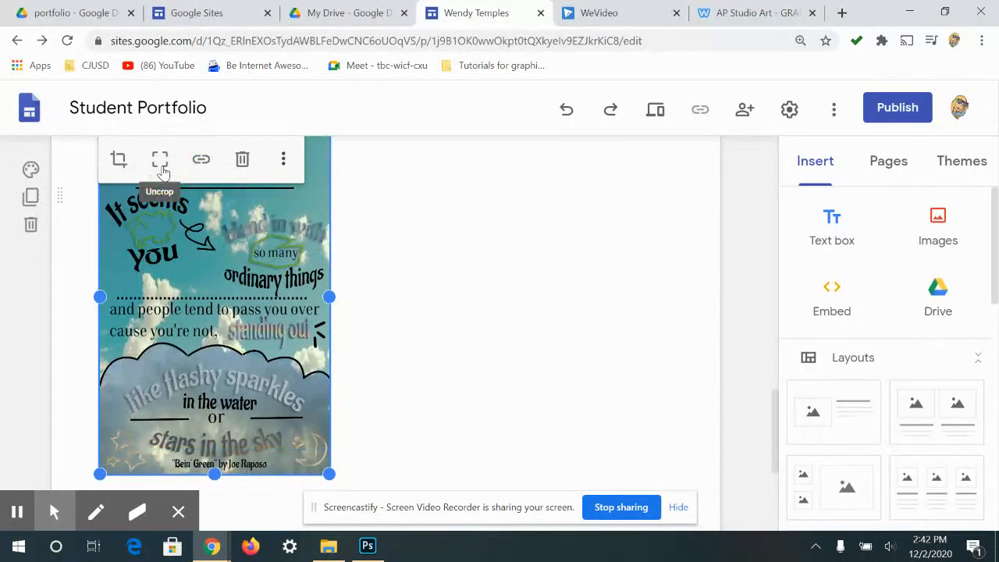
pyautogui.scroll(2, 416, 310)
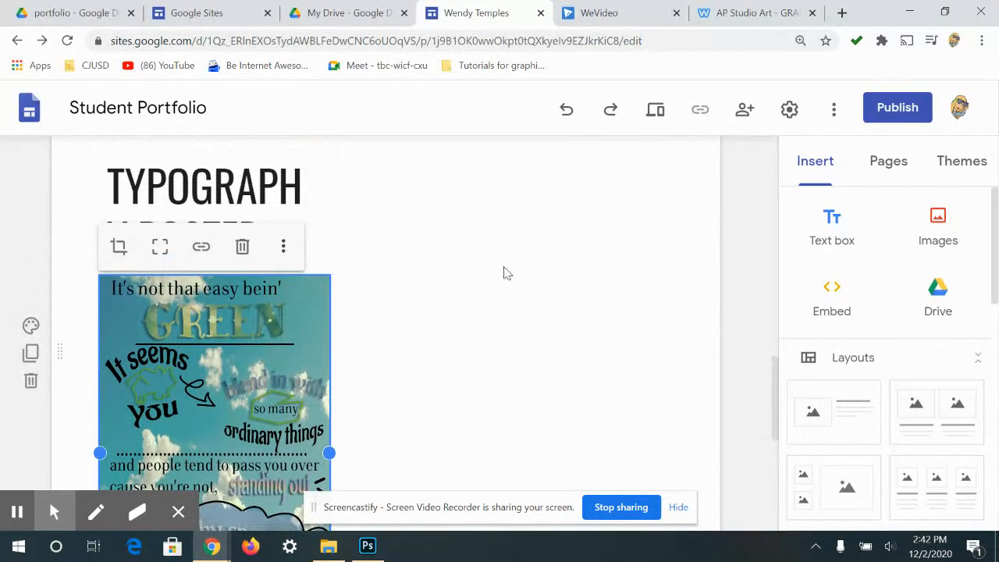
pyautogui.click(304, 225)
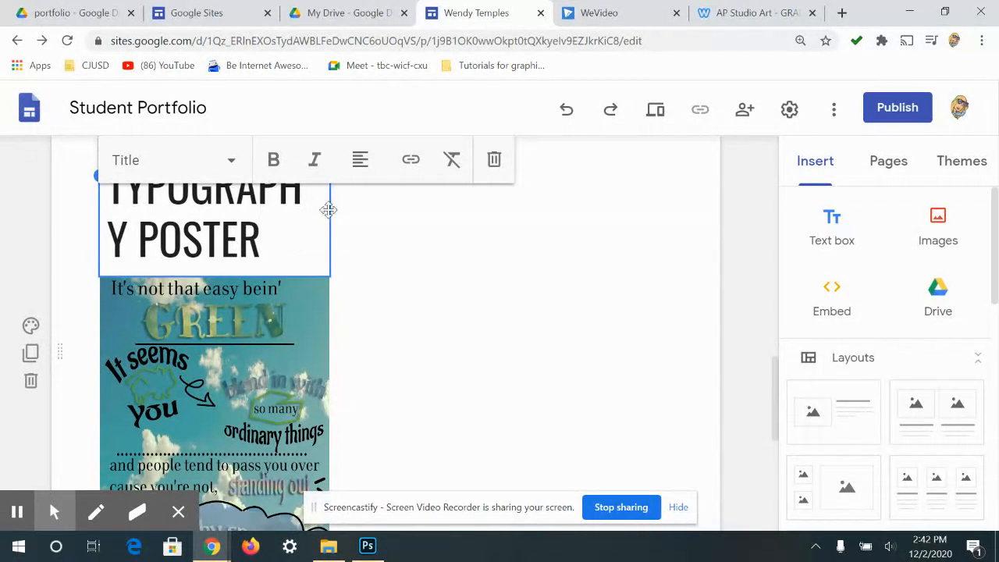
# - Move the poster image into the right column
pyautogui.tripleClick(295, 227)
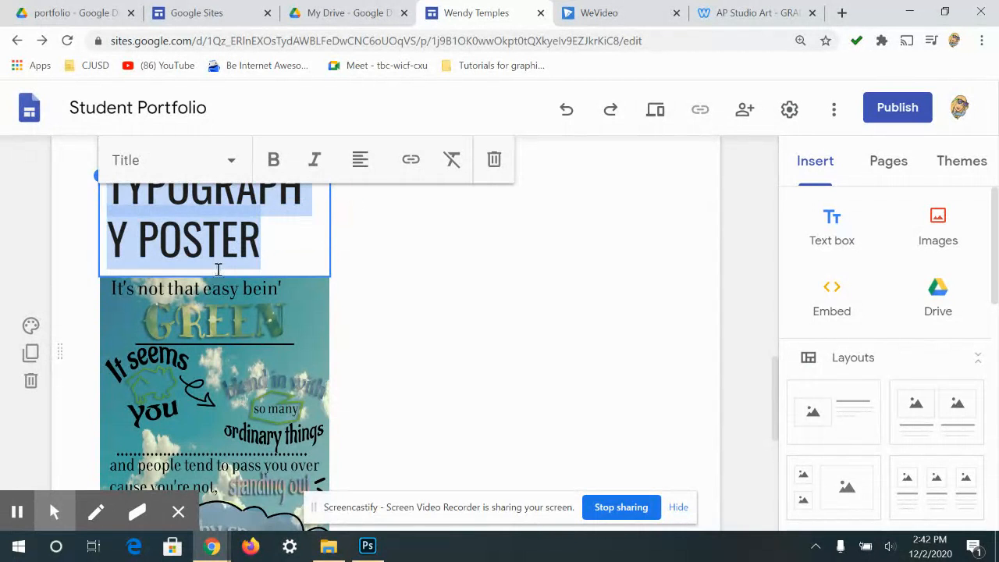
pyautogui.click(246, 312)
pyautogui.click(281, 219)
pyautogui.click(260, 238)
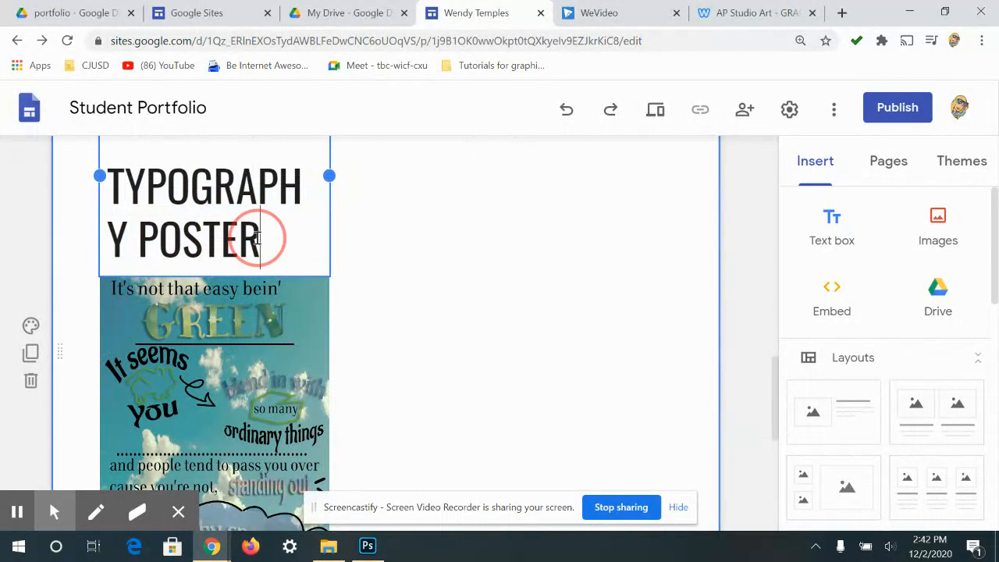
pyautogui.click(215, 328)
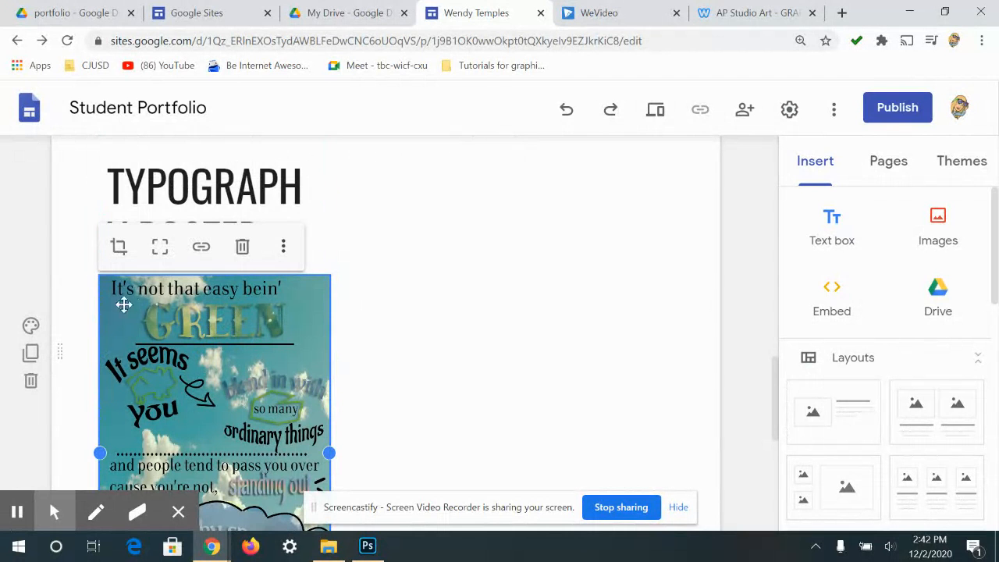
pyautogui.moveTo(235, 322); pyautogui.dragTo(387, 339)
# - Move the Project 3 title into its own row above the poster
pyautogui.scroll(3, 295, 374)
pyautogui.click(250, 390)
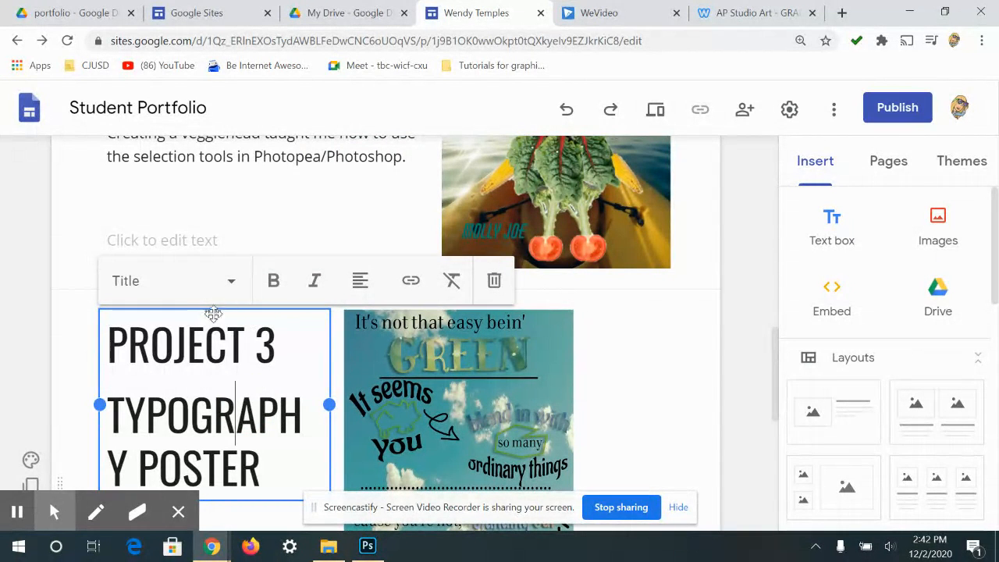
pyautogui.moveTo(213, 312); pyautogui.dragTo(232, 298)
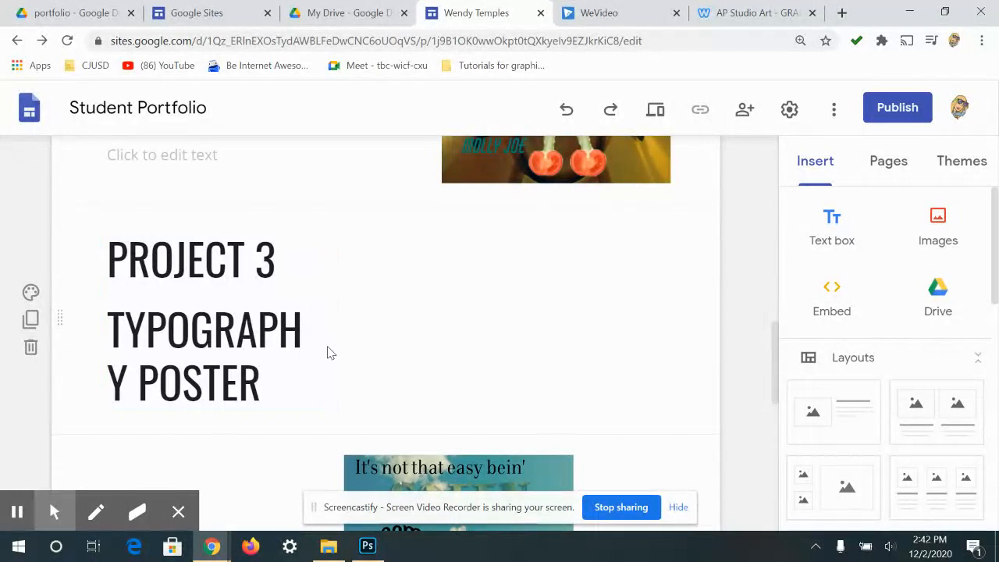
# - Widen the Project 3 title so TYPOGRAPHY POSTER fits one line, and center it
pyautogui.click(322, 367)
pyautogui.moveTo(332, 319); pyautogui.dragTo(656, 273)
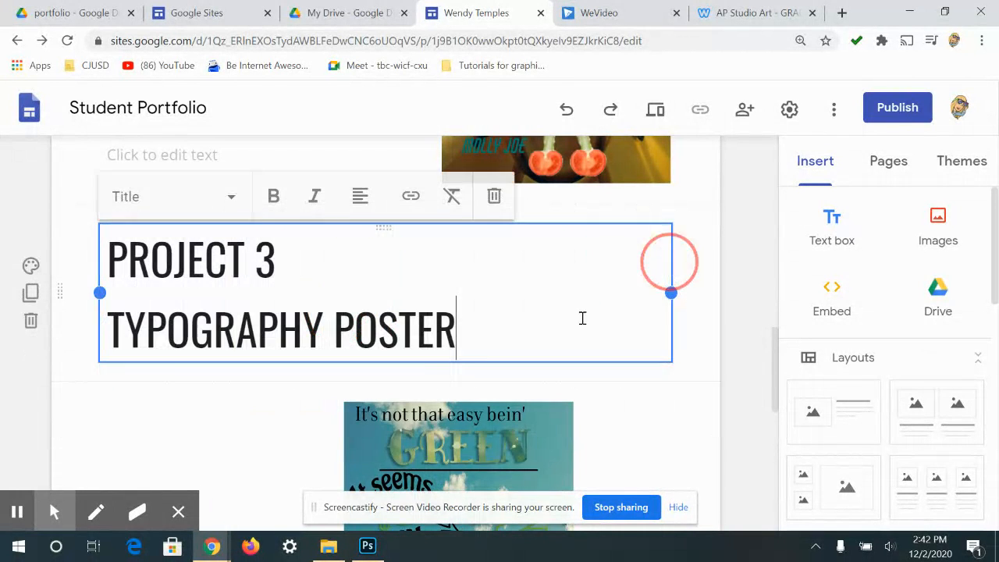
pyautogui.moveTo(471, 323); pyautogui.dragTo(106, 265)
pyautogui.click(359, 195)
pyautogui.click(359, 250)
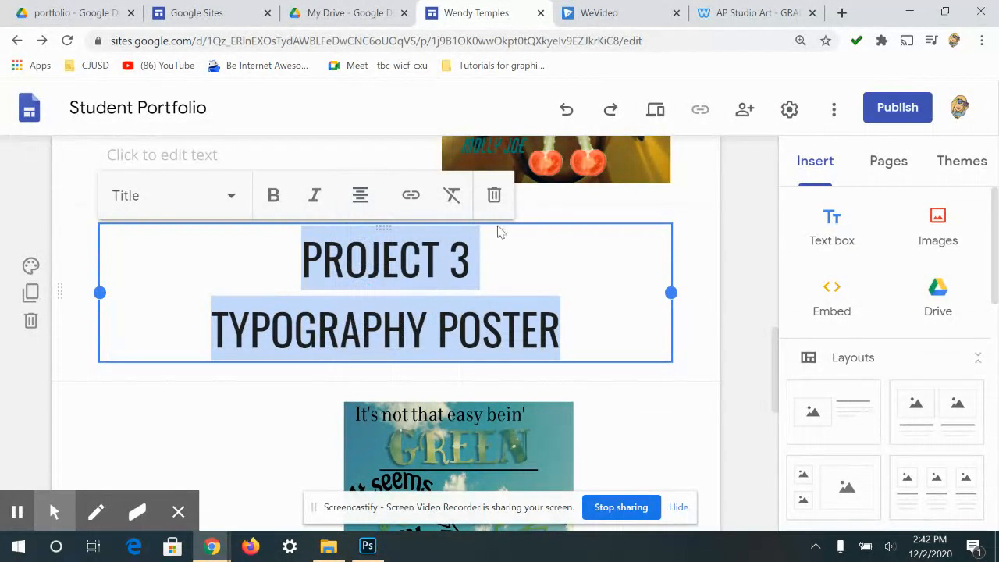
# - Shift the poster image further to the right side
pyautogui.scroll(1, 479, 338)
pyautogui.scroll(-2, 336, 390)
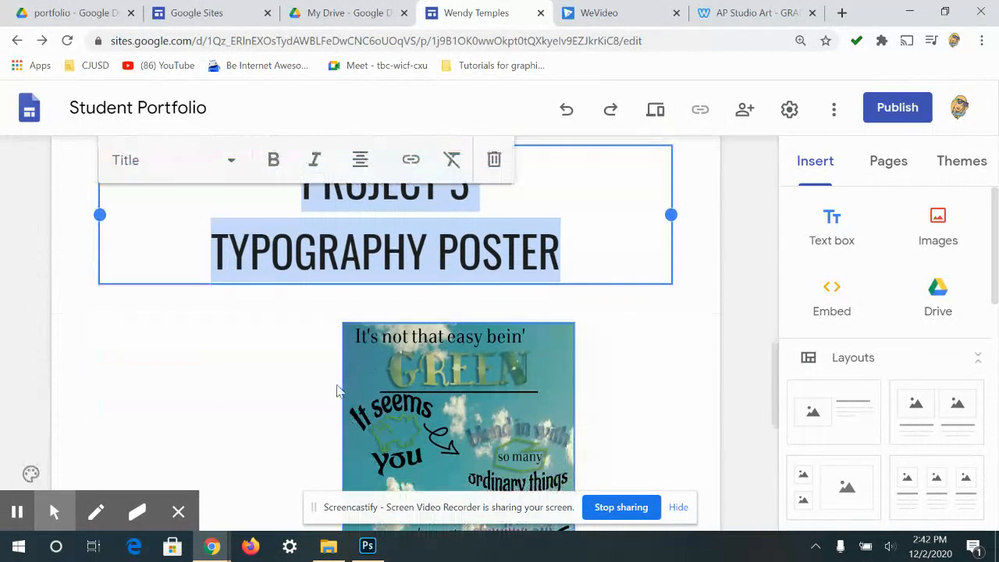
pyautogui.click(286, 405)
pyautogui.click(414, 402)
pyautogui.moveTo(490, 401); pyautogui.dragTo(537, 393)
# - Insert a text box and place it in the left column beside the poster image
pyautogui.click(834, 227)
pyautogui.click(368, 248)
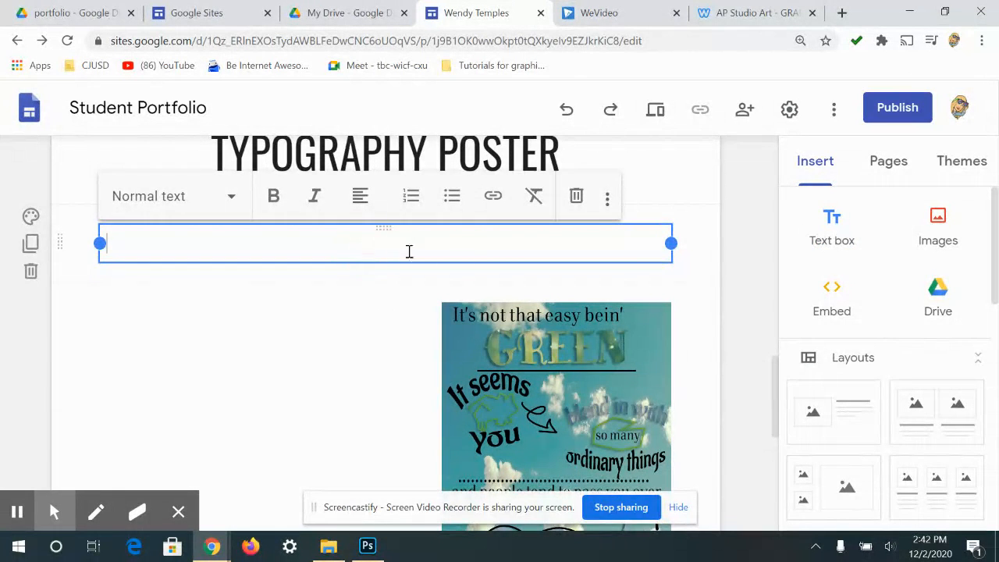
pyautogui.scroll(1, 460, 328)
pyautogui.moveTo(673, 321); pyautogui.dragTo(423, 356)
pyautogui.click(316, 340)
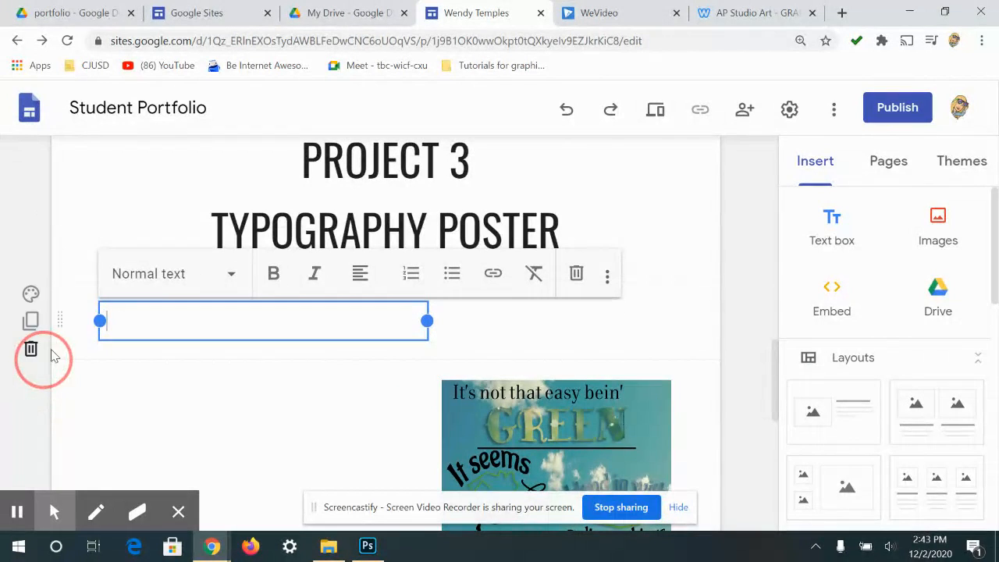
pyautogui.click(67, 323)
pyautogui.moveTo(59, 319); pyautogui.dragTo(156, 319)
pyautogui.click(166, 311)
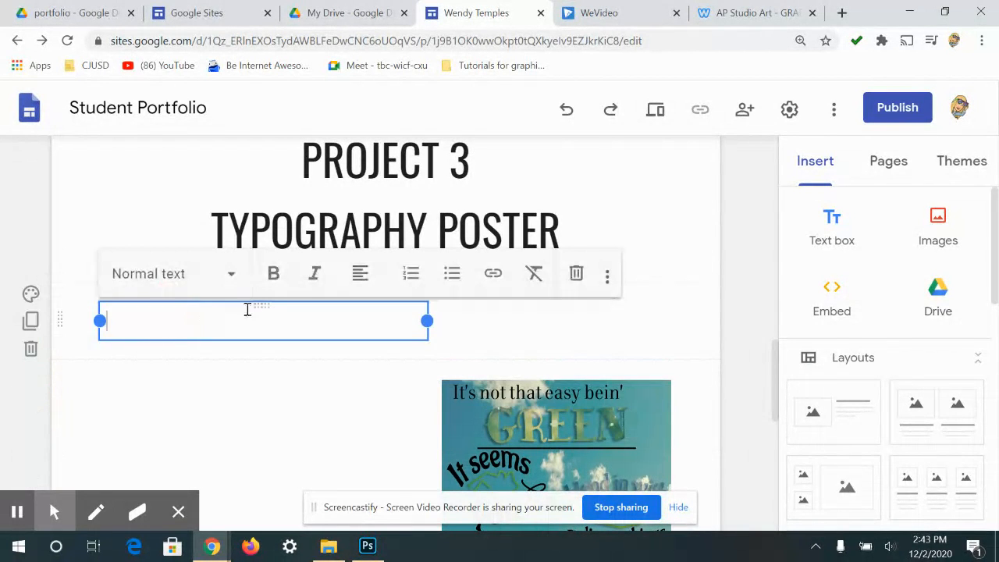
pyautogui.moveTo(254, 306); pyautogui.dragTo(221, 408)
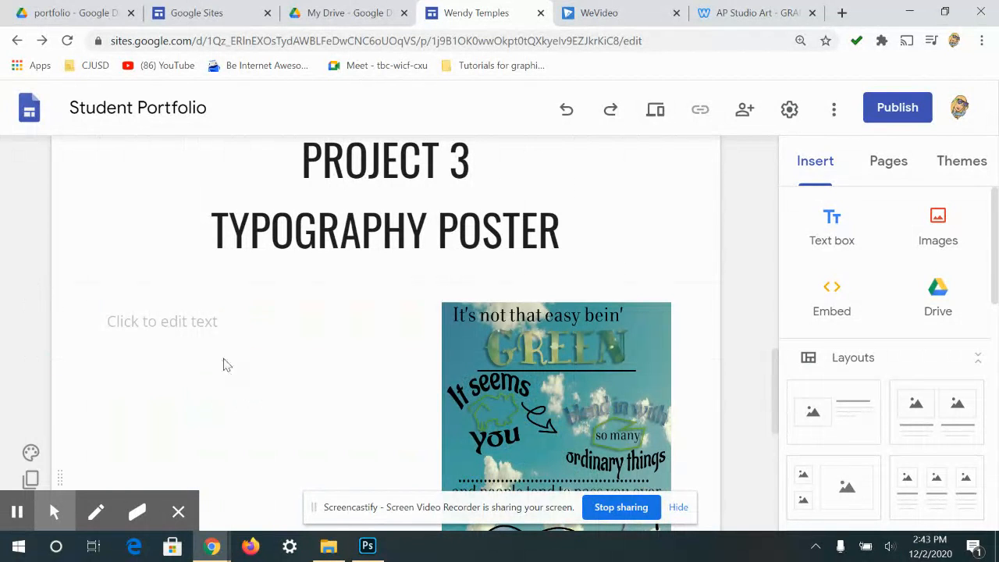
pyautogui.click(216, 315)
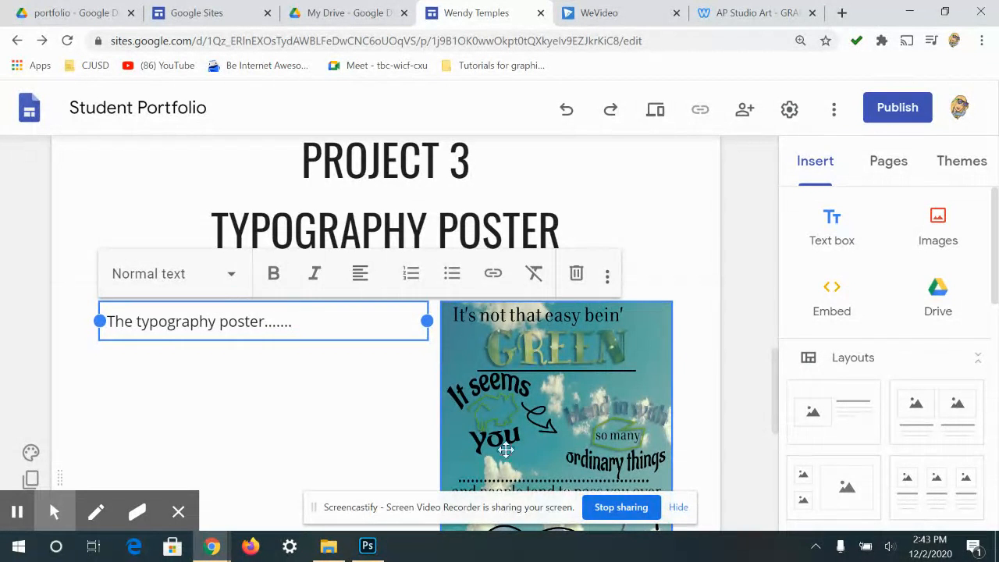
pyautogui.scroll(-1, 545, 381)
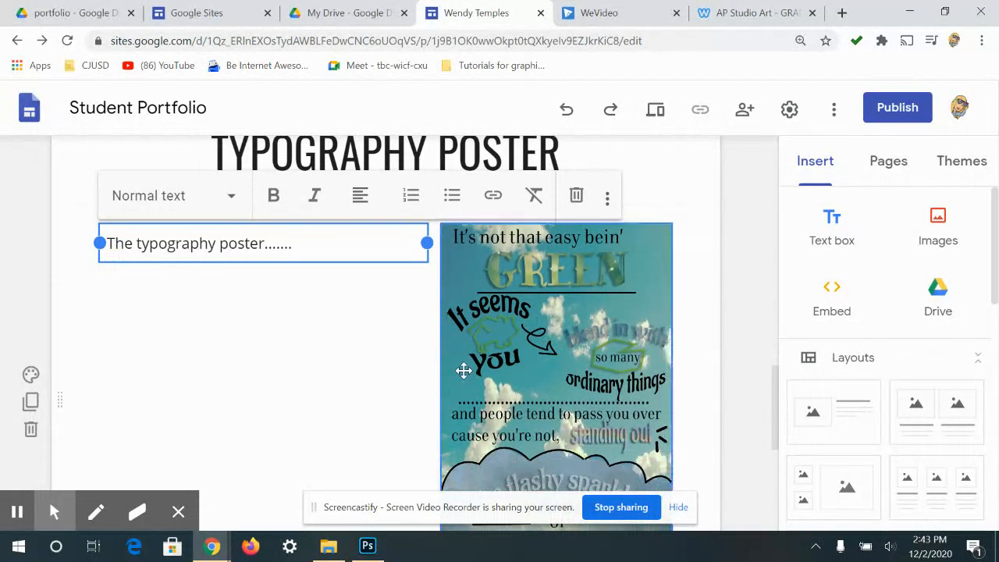
pyautogui.scroll(-1, 462, 368)
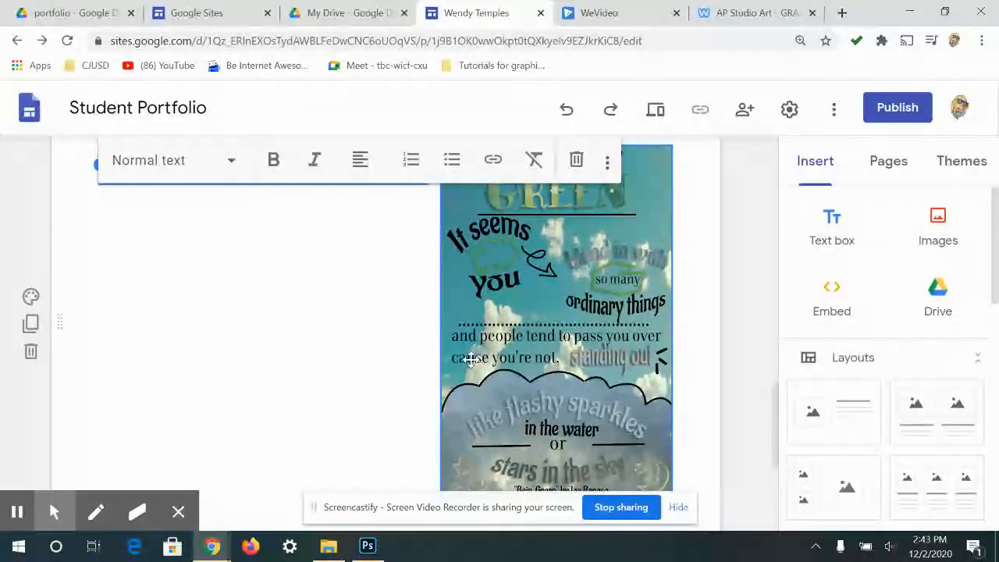
pyautogui.scroll(6, 731, 318)
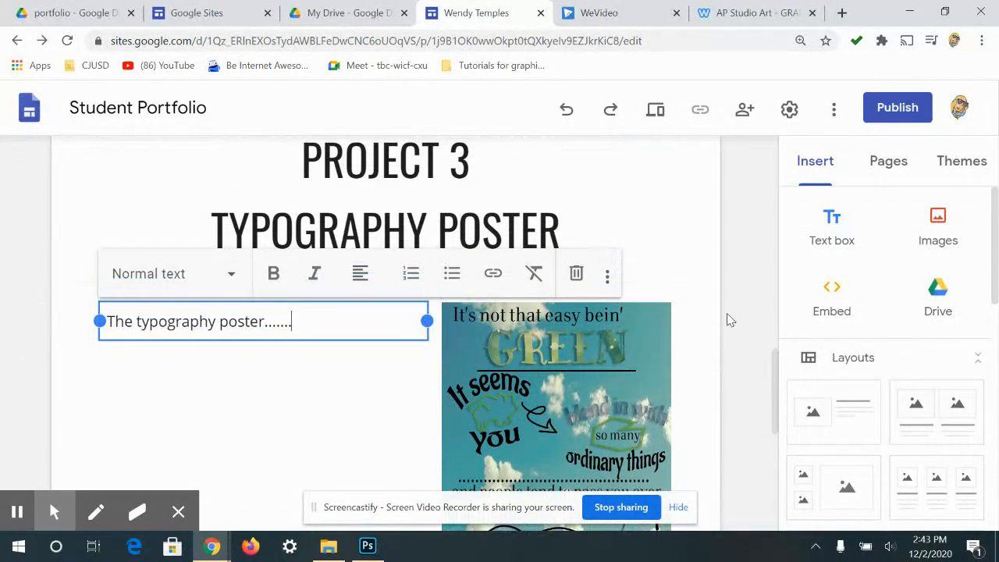
pyautogui.scroll(2, 722, 361)
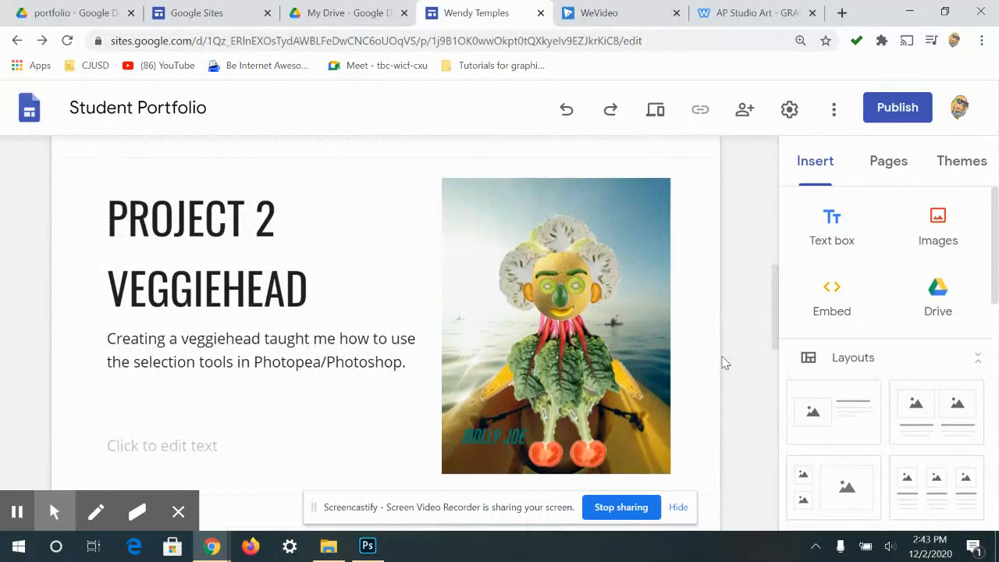
pyautogui.scroll(-8, 648, 328)
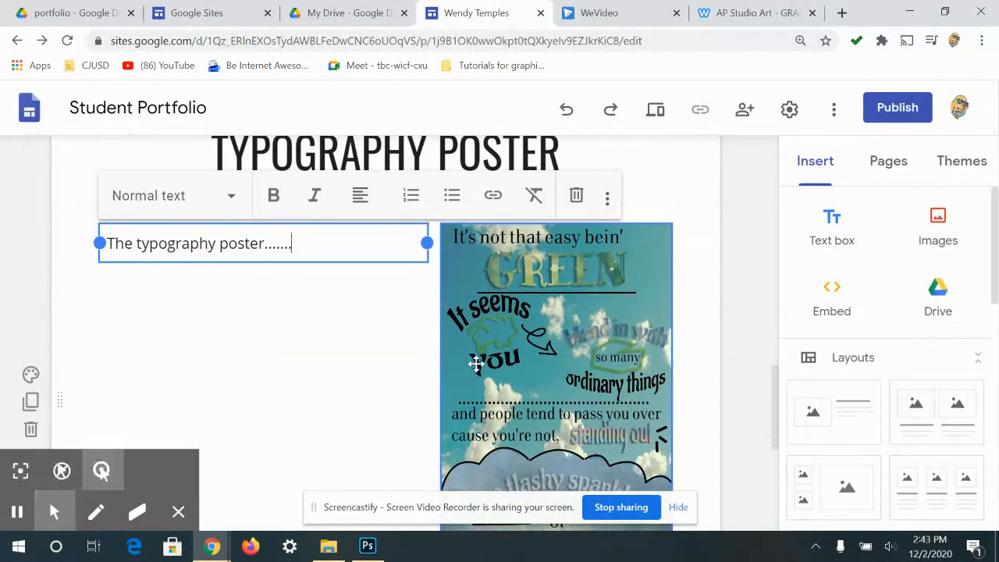
pyautogui.scroll(2, 425, 360)
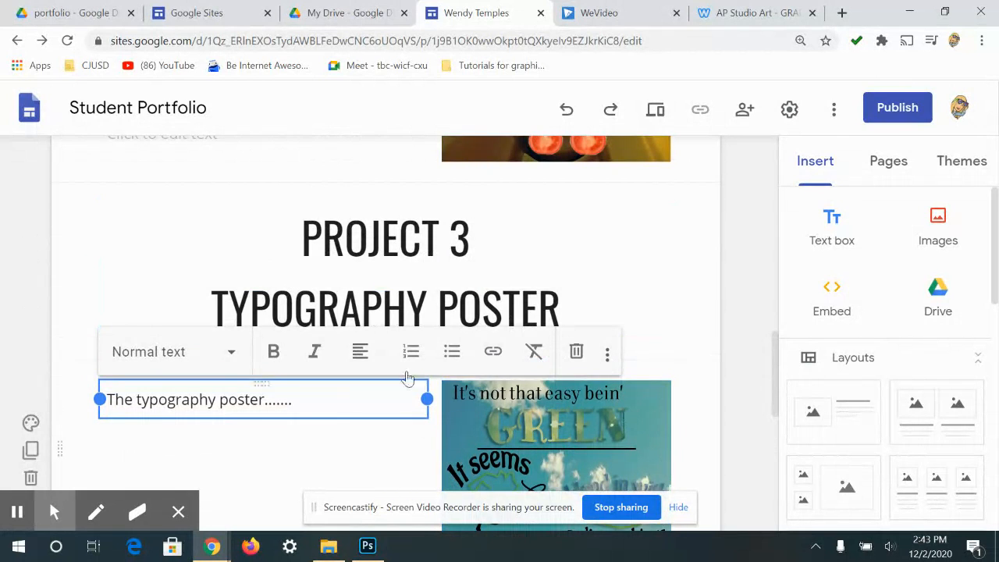
pyautogui.scroll(-2, 224, 386)
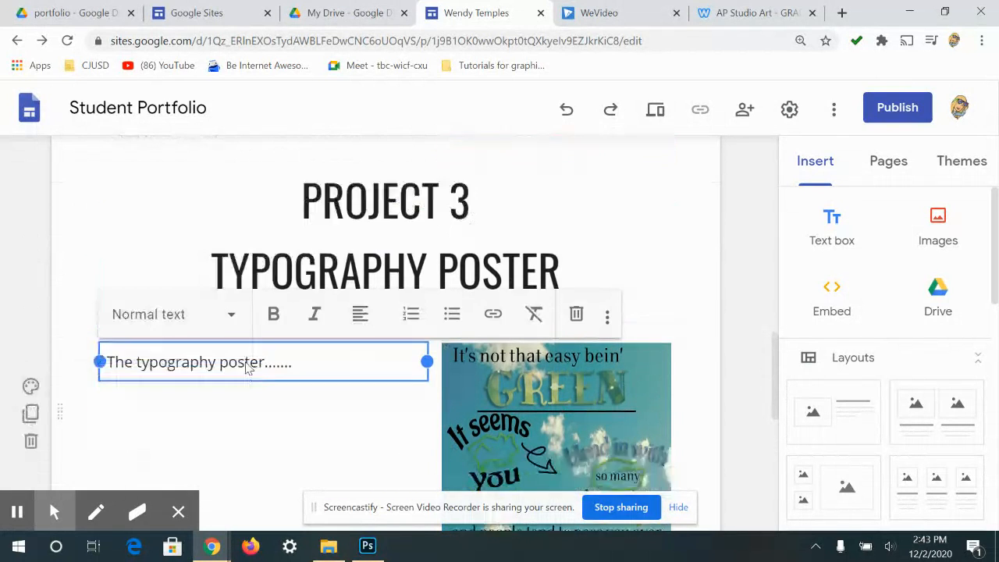
# - Duplicate the typography poster section and delete the extra heading text box
pyautogui.click(30, 402)
pyautogui.scroll(2, 392, 336)
pyautogui.scroll(-1, 110, 444)
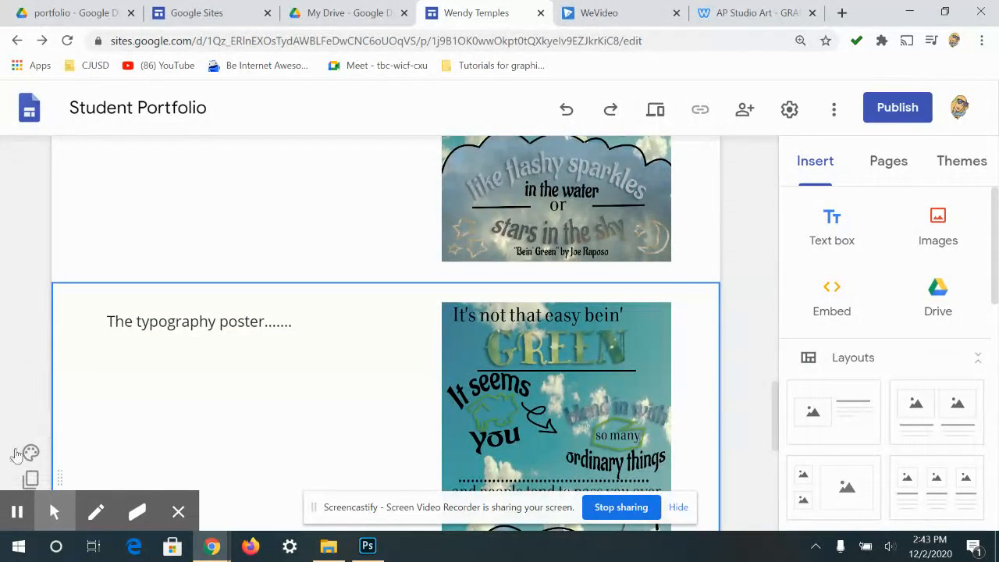
pyautogui.scroll(-1, 27, 468)
pyautogui.scroll(-1, 372, 261)
pyautogui.scroll(1, 374, 258)
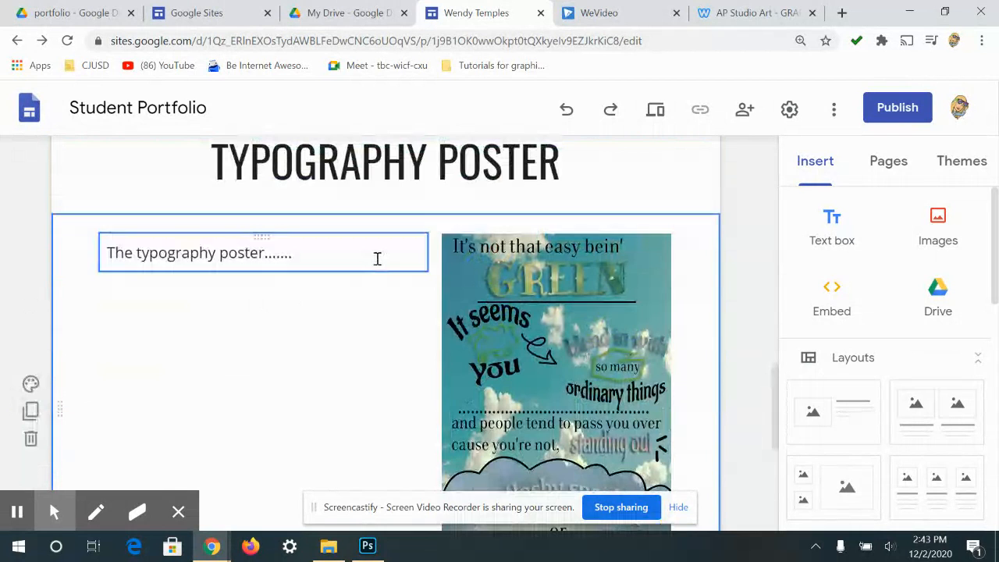
pyautogui.click(414, 164)
pyautogui.click(434, 249)
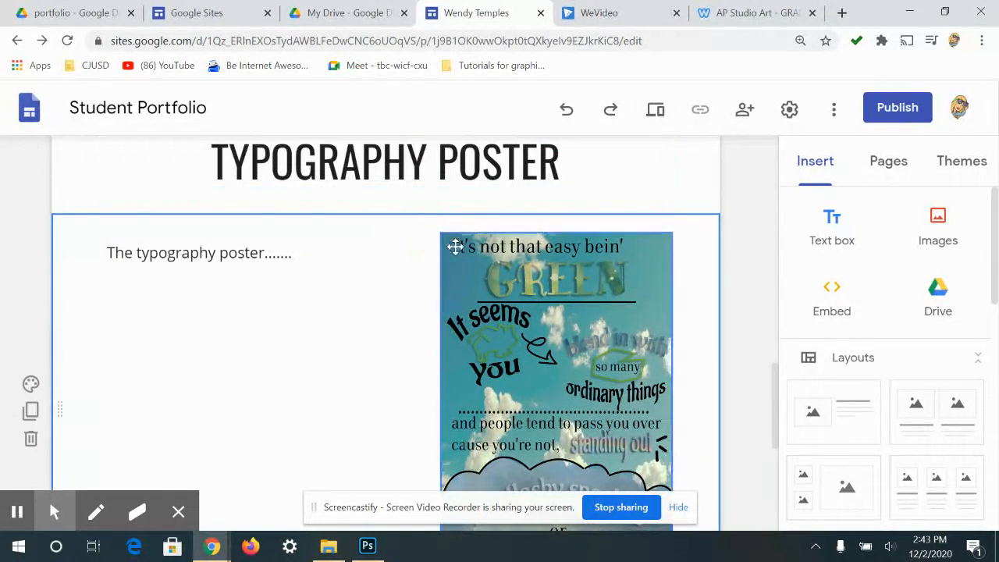
pyautogui.click(498, 171)
pyautogui.click(568, 263)
pyautogui.click(484, 187)
pyautogui.click(494, 159)
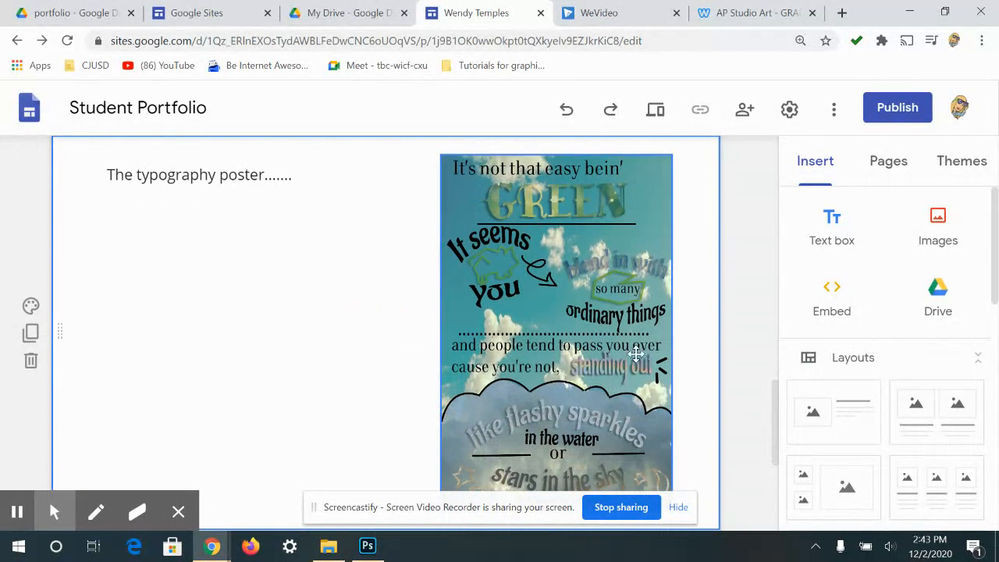
# - Duplicate the poster and PROJECT 3 title sections, placing the title copy above the copied poster
pyautogui.click(29, 334)
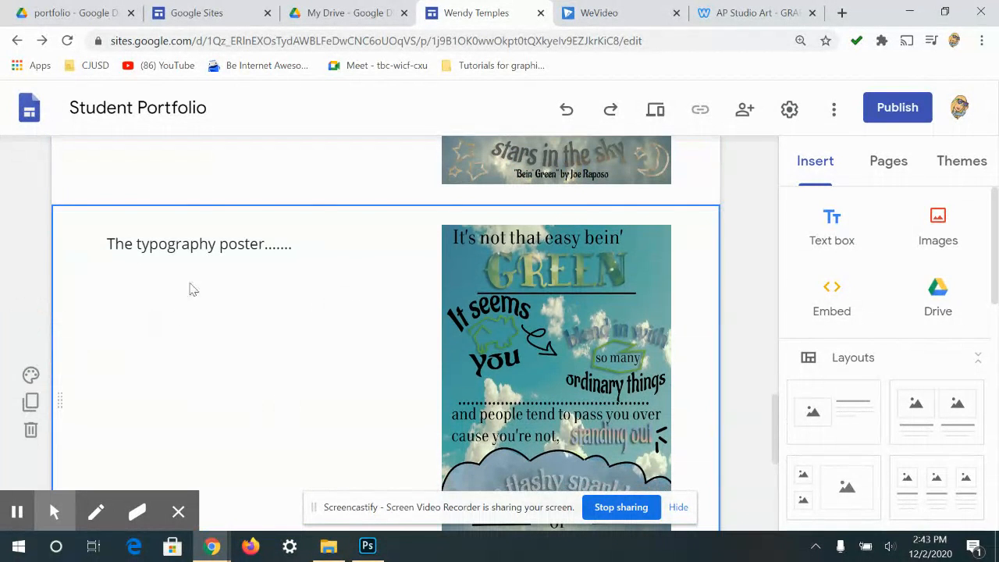
pyautogui.scroll(3, 341, 250)
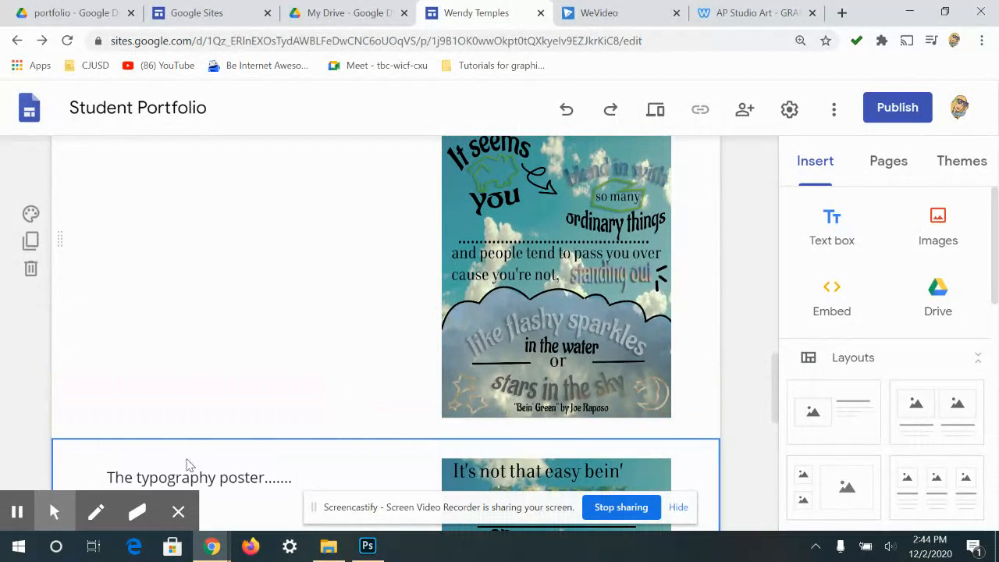
pyautogui.moveTo(203, 476); pyautogui.dragTo(213, 478)
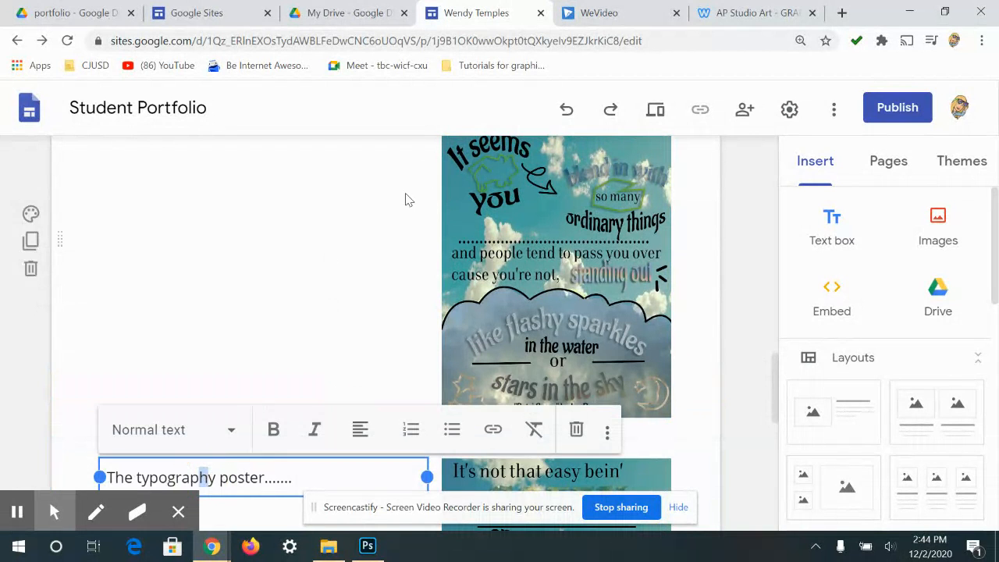
pyautogui.scroll(-3, 405, 200)
pyautogui.click(208, 167)
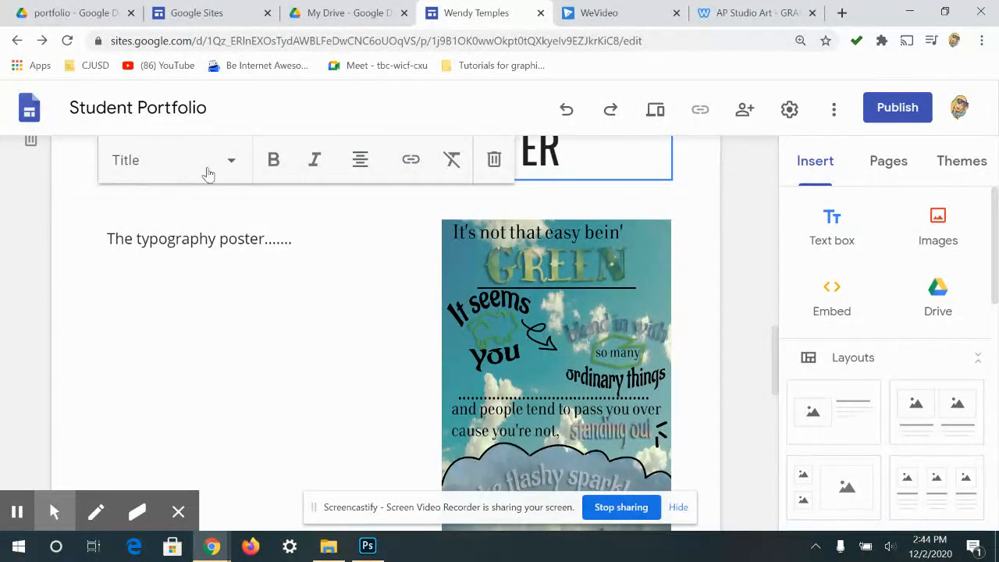
pyautogui.scroll(1, 208, 174)
pyautogui.click(27, 188)
pyautogui.moveTo(48, 295); pyautogui.dragTo(294, 345)
# - Change the copied heading to read PROJECT 4 COLOR SCHEMES
pyautogui.scroll(3, 368, 251)
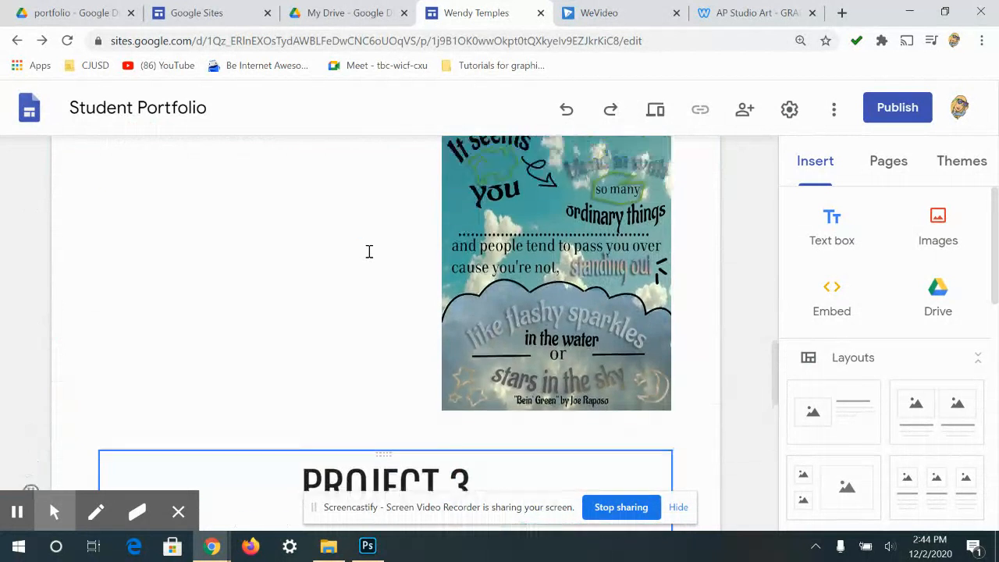
pyautogui.scroll(-3, 369, 251)
pyautogui.scroll(2, 368, 241)
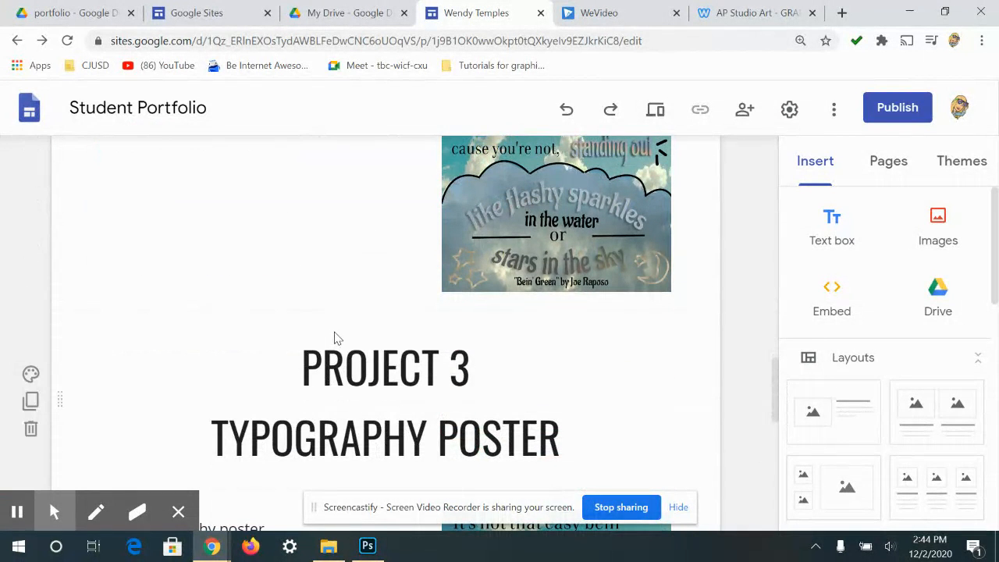
pyautogui.doubleClick(457, 369)
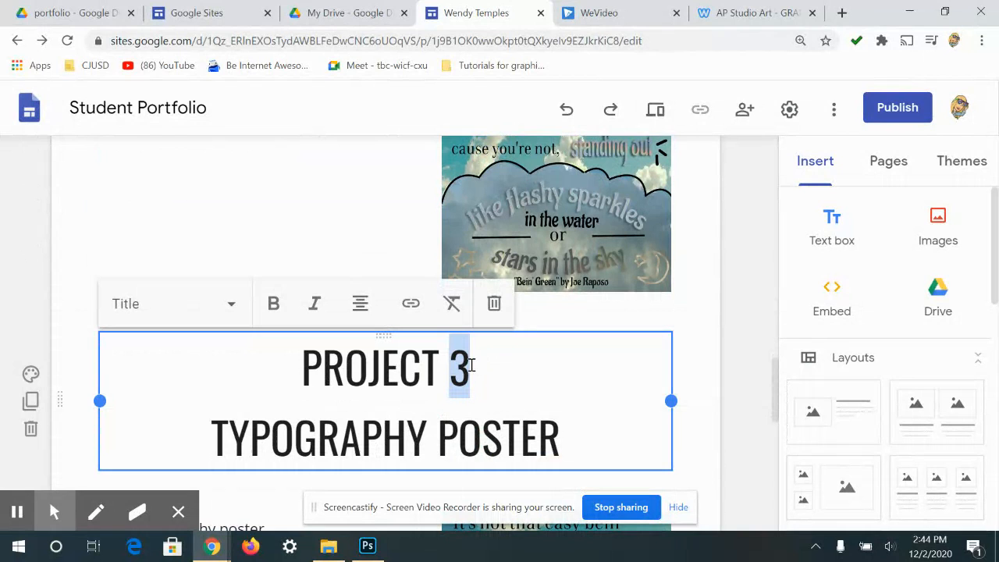
pyautogui.write('4')
pyautogui.moveTo(573, 420); pyautogui.dragTo(222, 449)
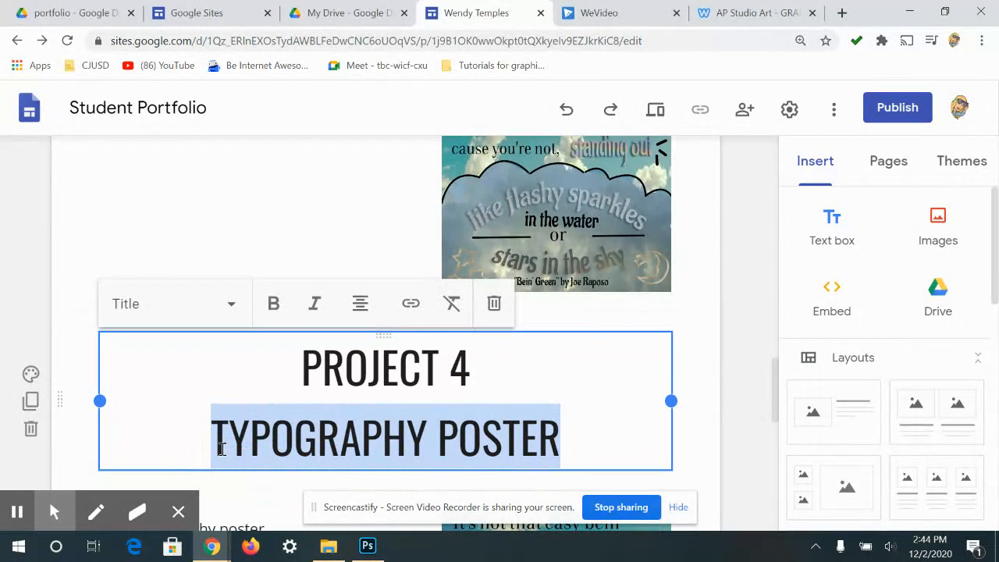
pyautogui.write('COLOR ')
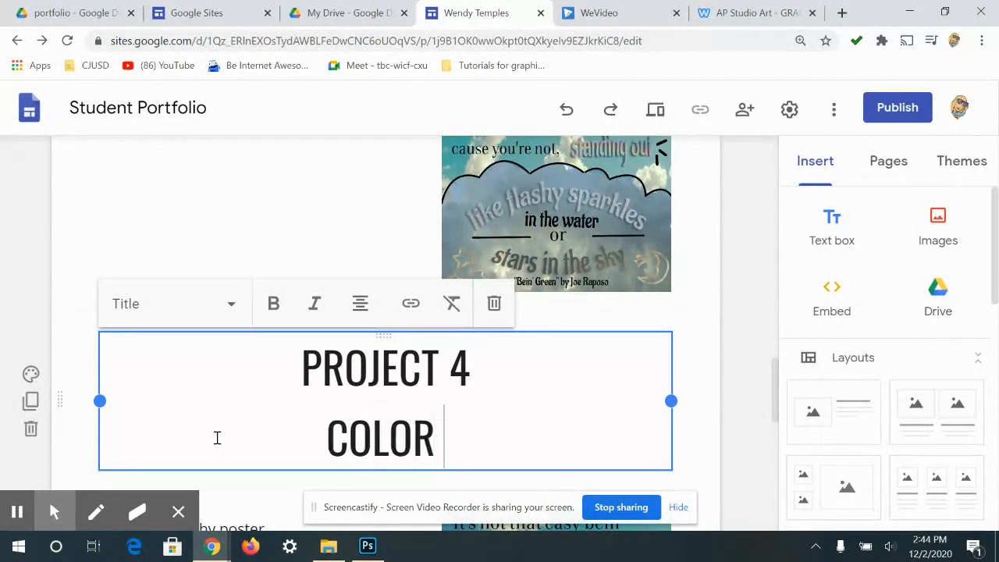
pyautogui.write('SCHEME')
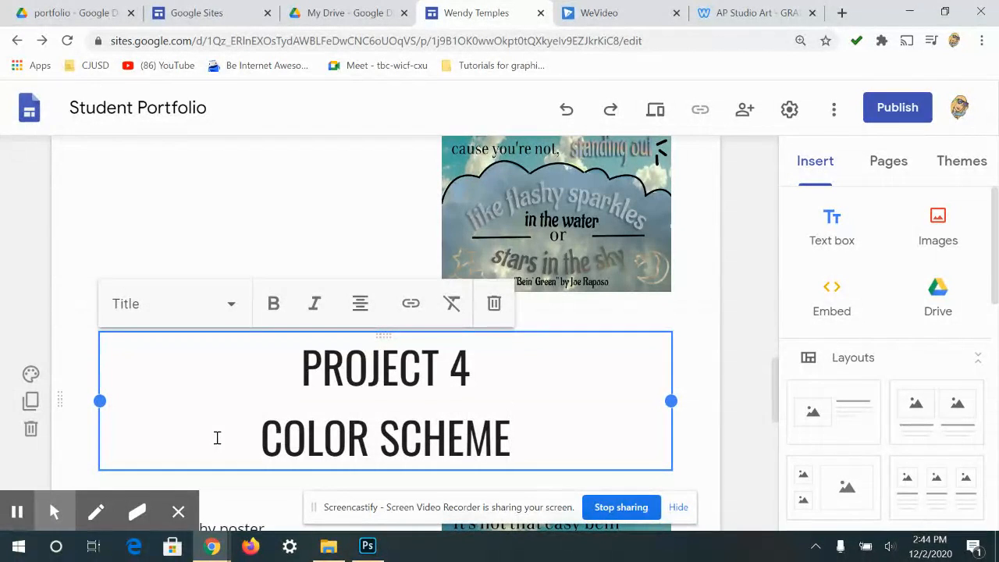
pyautogui.press('BackSpace')
pyautogui.write('ES')
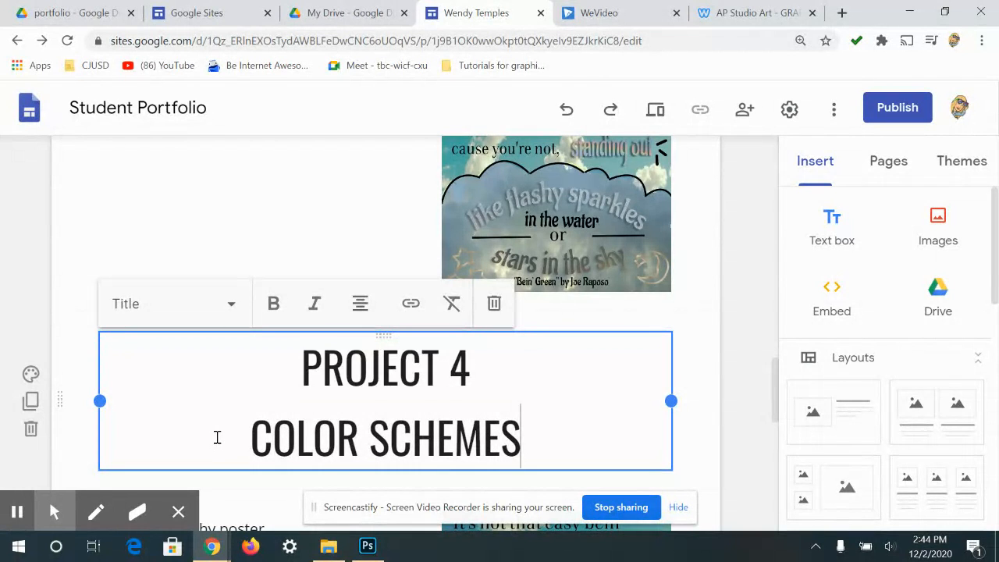
# - Select the copied poster description and image below the new heading
pyautogui.scroll(-2, 390, 383)
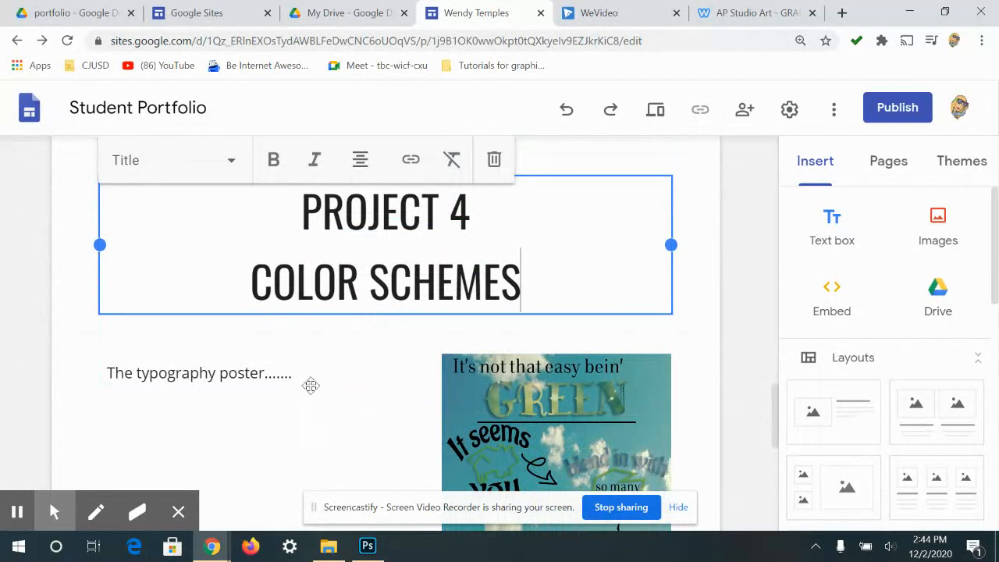
pyautogui.scroll(-1, 260, 386)
pyautogui.click(276, 299)
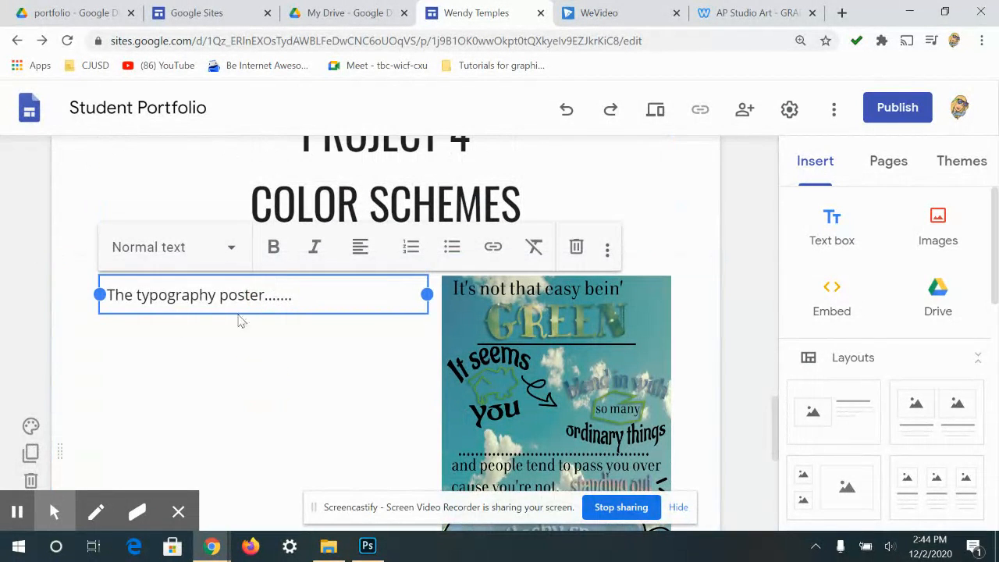
pyautogui.moveTo(288, 296); pyautogui.dragTo(105, 333)
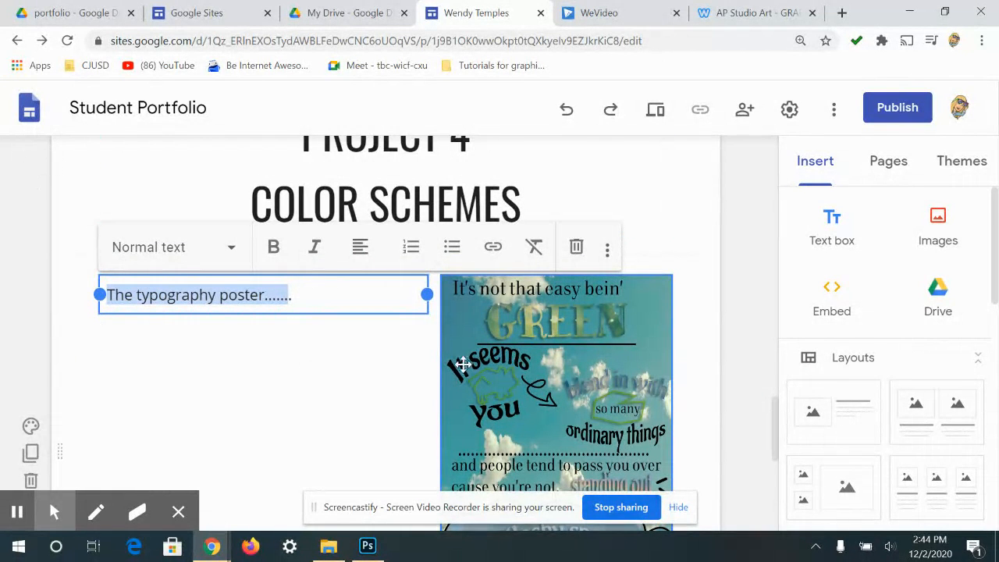
pyautogui.scroll(-1, 686, 256)
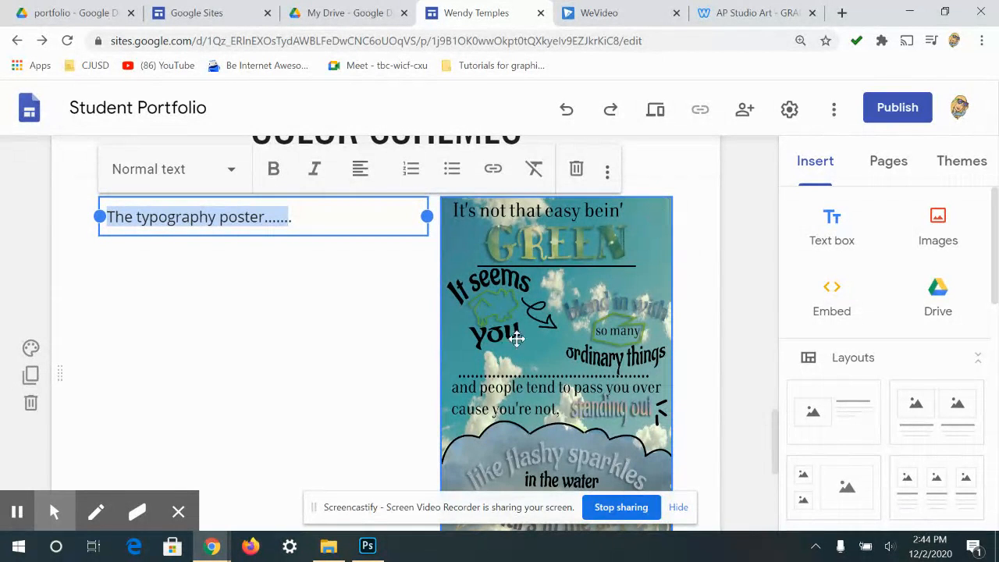
pyautogui.click(553, 306)
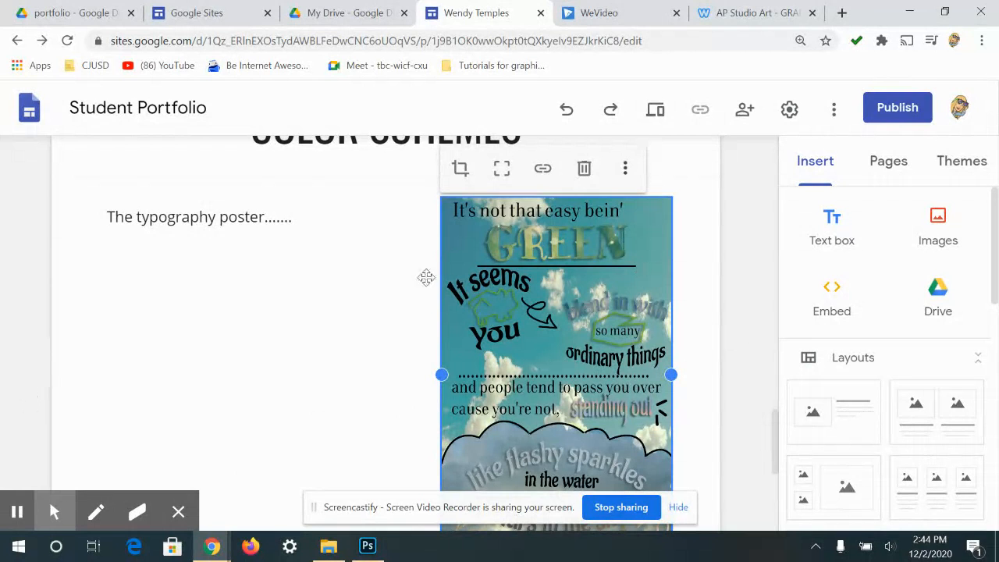
pyautogui.scroll(-2, 544, 346)
pyautogui.scroll(5, 433, 400)
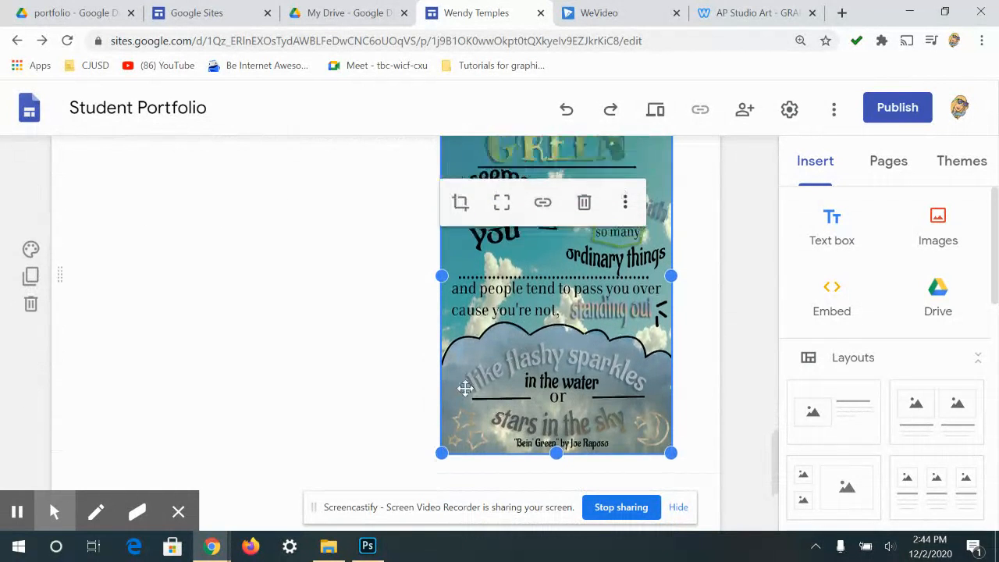
# - Reposition the PROJECT 4 COLOR SCHEMES heading section and review the layout
pyautogui.click(337, 360)
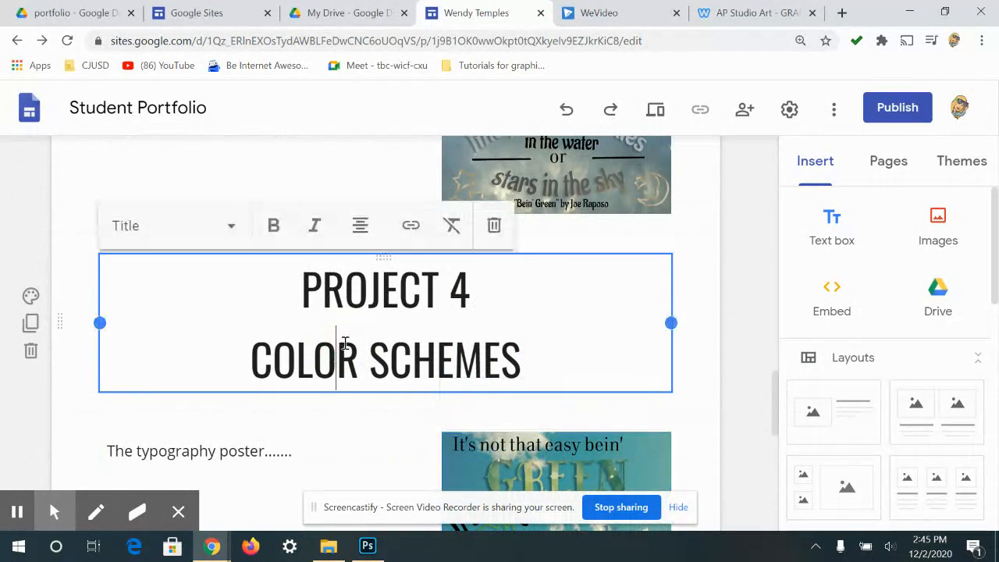
pyautogui.scroll(1, 379, 262)
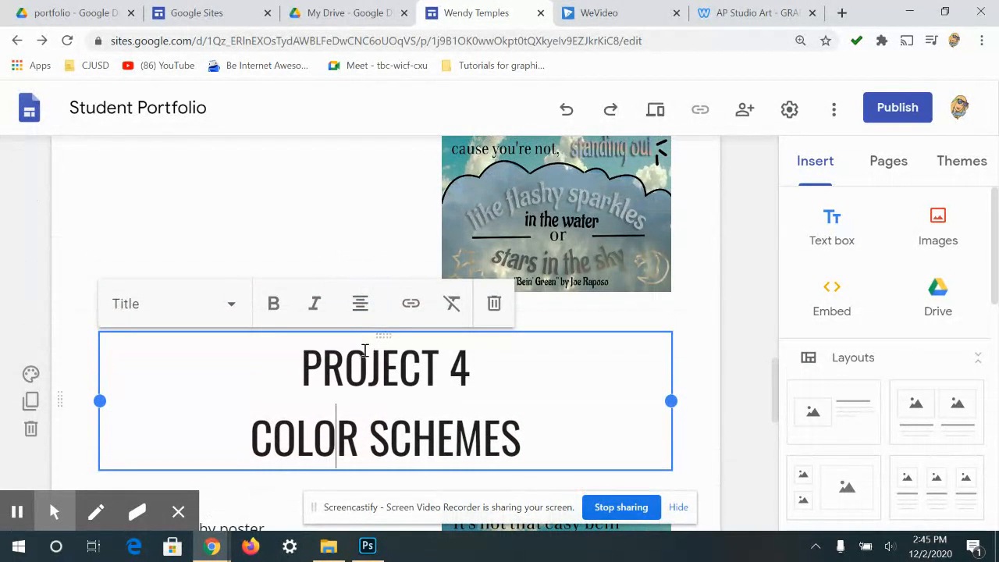
pyautogui.moveTo(387, 335); pyautogui.dragTo(330, 486)
pyautogui.scroll(-3, 375, 390)
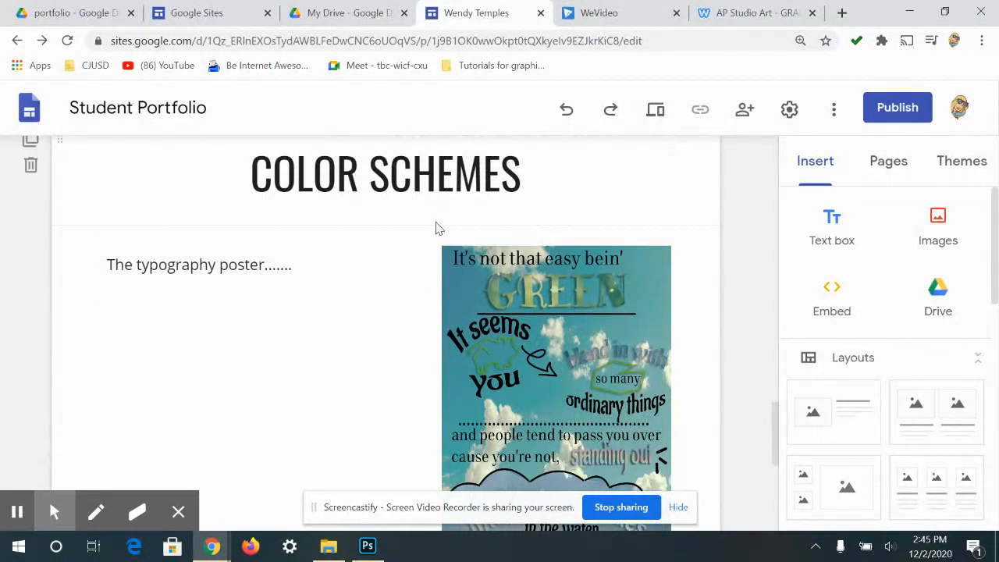
pyautogui.click(347, 267)
pyautogui.click(383, 221)
pyautogui.click(336, 419)
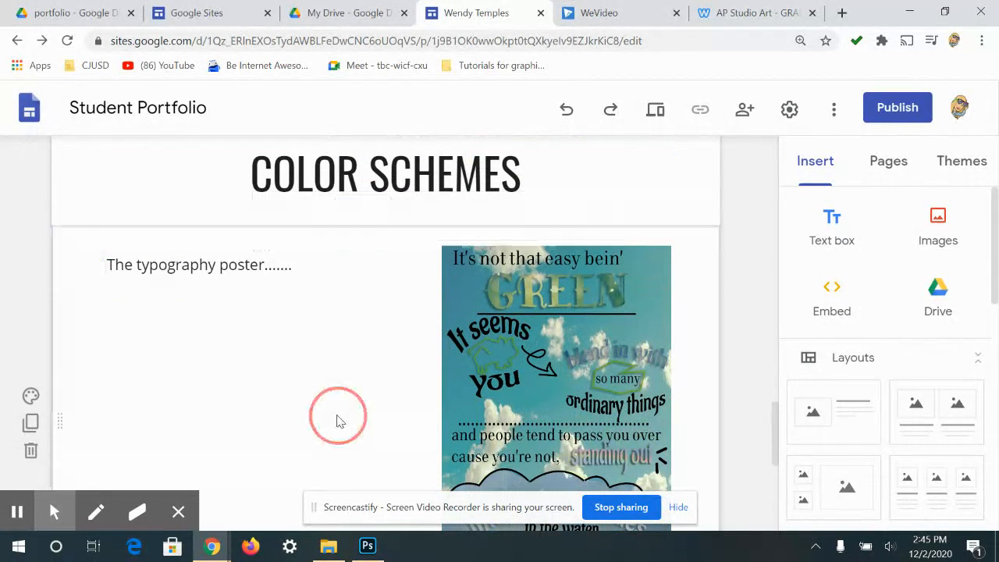
pyautogui.click(538, 170)
pyautogui.scroll(3, 522, 180)
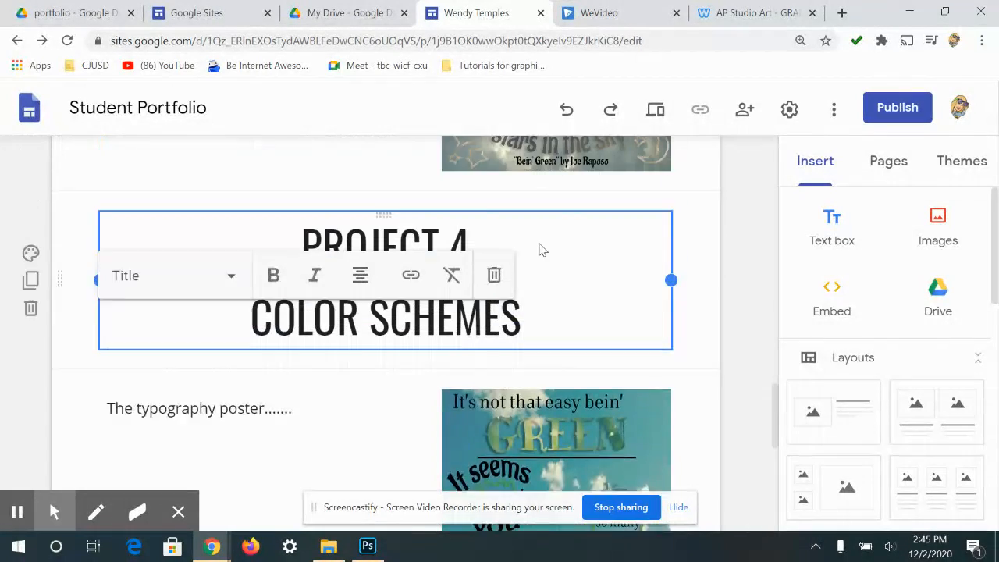
pyautogui.scroll(6, 390, 278)
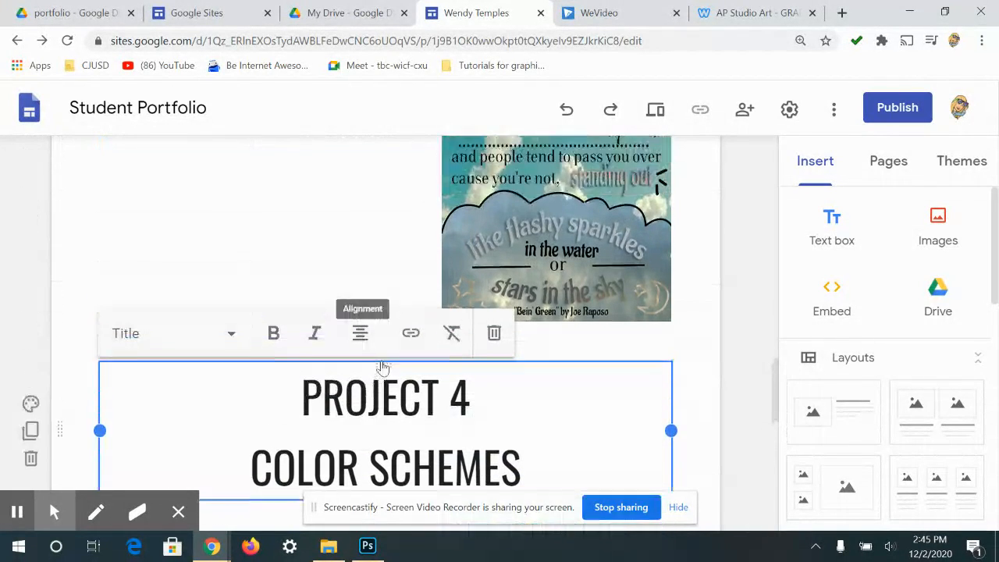
pyautogui.scroll(1, 353, 358)
pyautogui.scroll(-3, 367, 403)
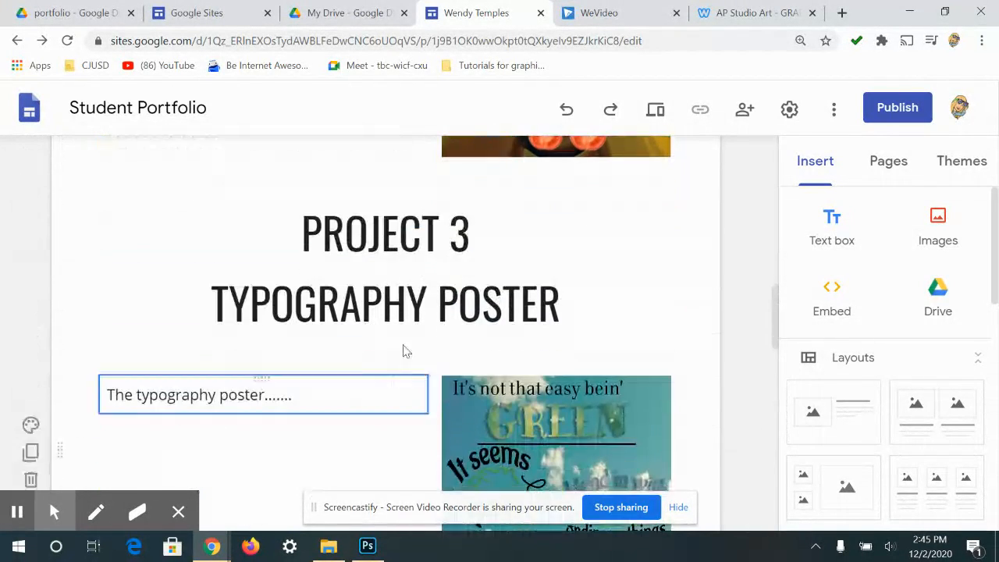
pyautogui.scroll(-5, 383, 414)
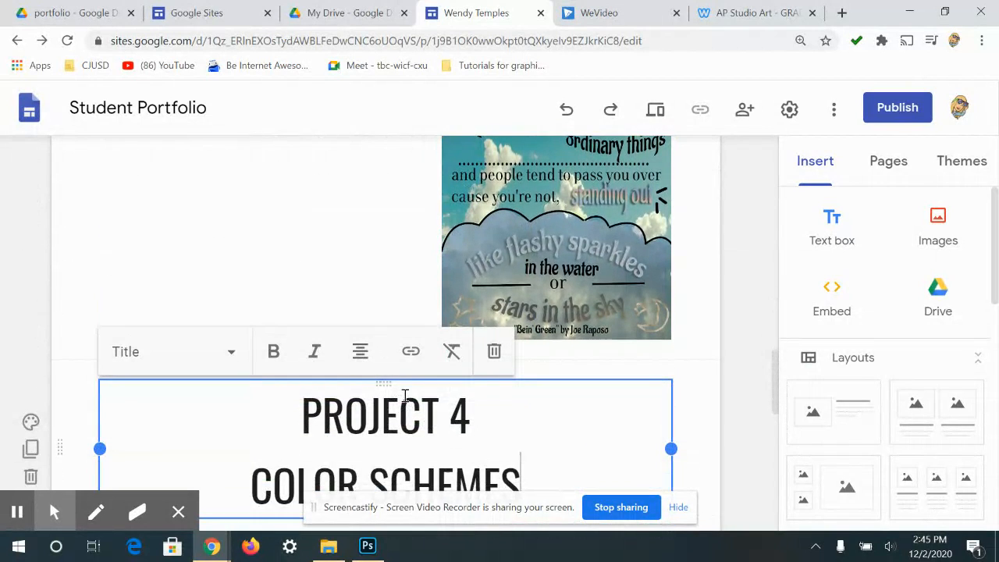
pyautogui.scroll(12, 484, 263)
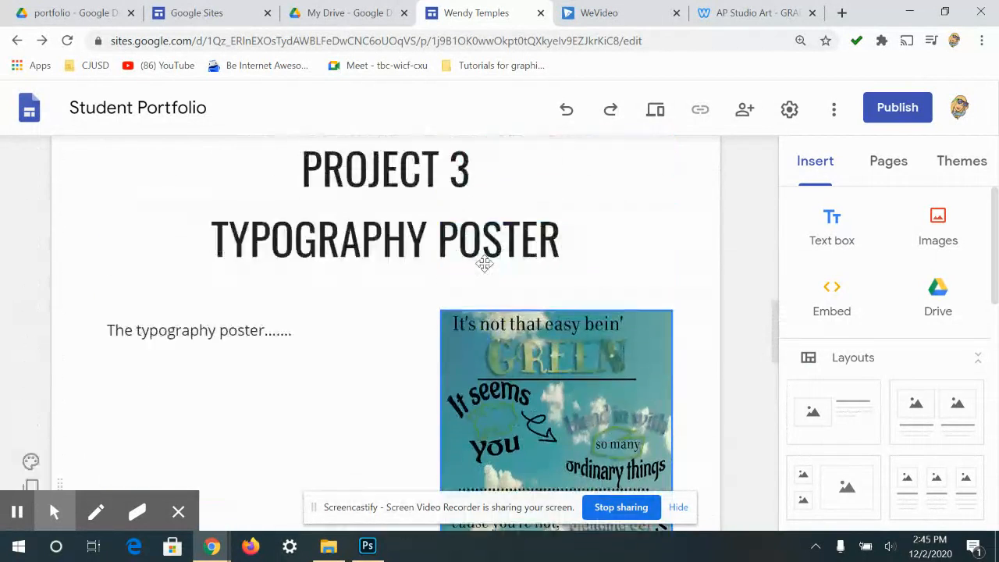
# - Move the Veggiehead image out of Project 2 into the section below
pyautogui.scroll(1, 520, 277)
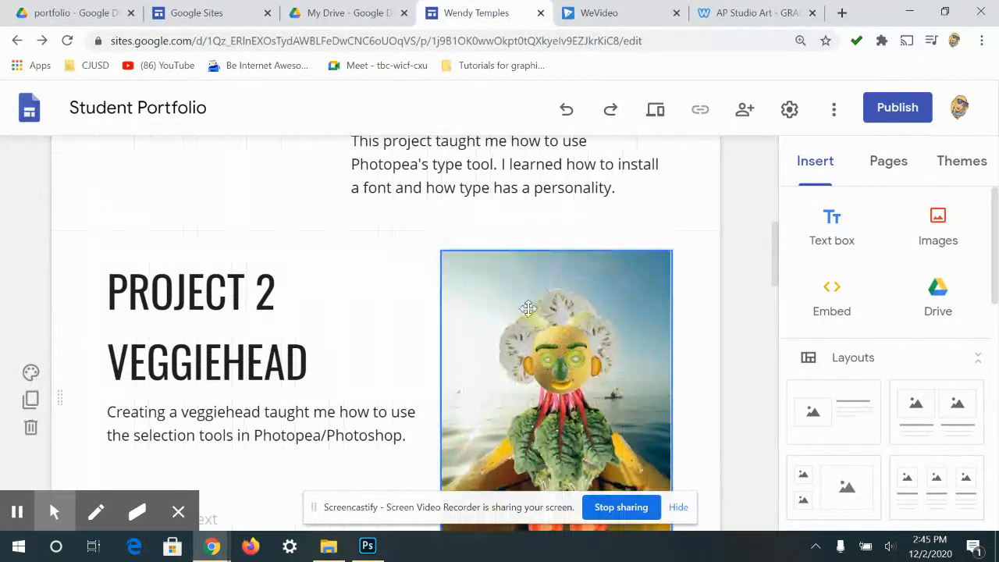
pyautogui.scroll(-2, 520, 277)
pyautogui.moveTo(488, 317); pyautogui.dragTo(396, 401)
pyautogui.scroll(-2, 520, 367)
pyautogui.moveTo(520, 366); pyautogui.dragTo(414, 363)
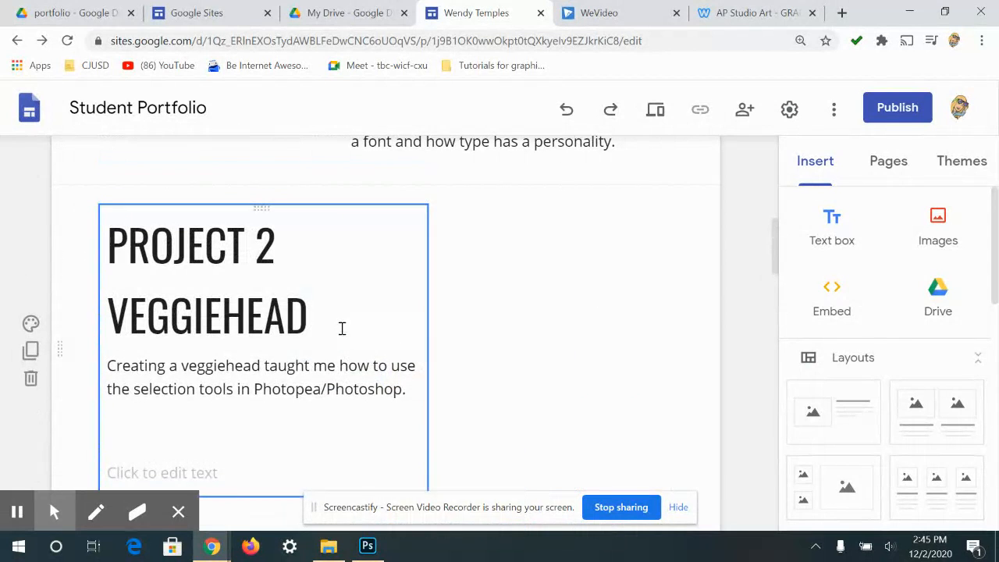
# - Widen the PROJECT 2 VEGGIEHEAD text box across the section
pyautogui.click(406, 324)
pyautogui.moveTo(421, 325); pyautogui.dragTo(676, 309)
pyautogui.click(283, 386)
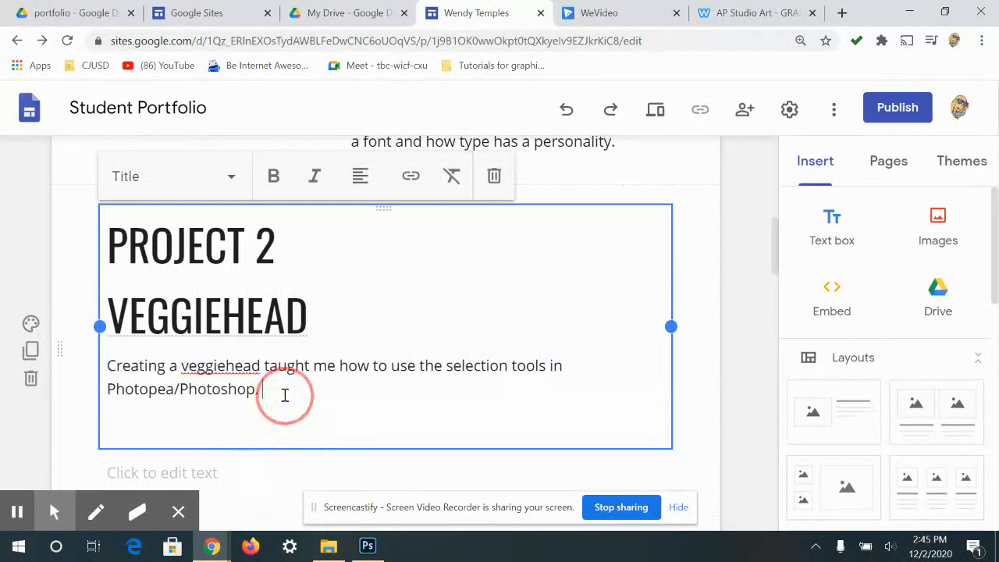
# - Center both lines of the PROJECT 2 VEGGIEHEAD title
pyautogui.click(334, 305)
pyautogui.click(326, 266)
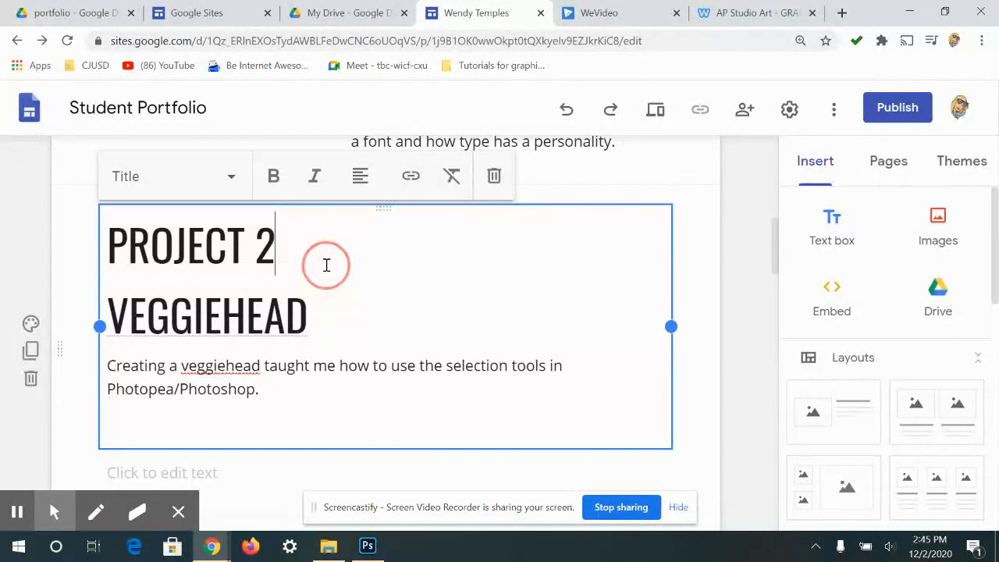
pyautogui.moveTo(325, 311); pyautogui.dragTo(341, 113)
pyautogui.click(378, 179)
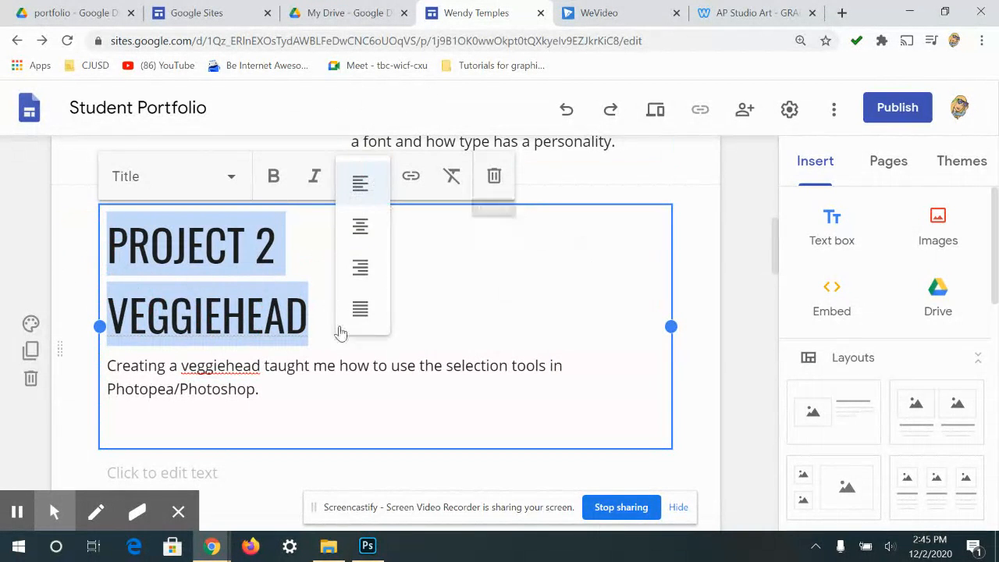
pyautogui.click(361, 229)
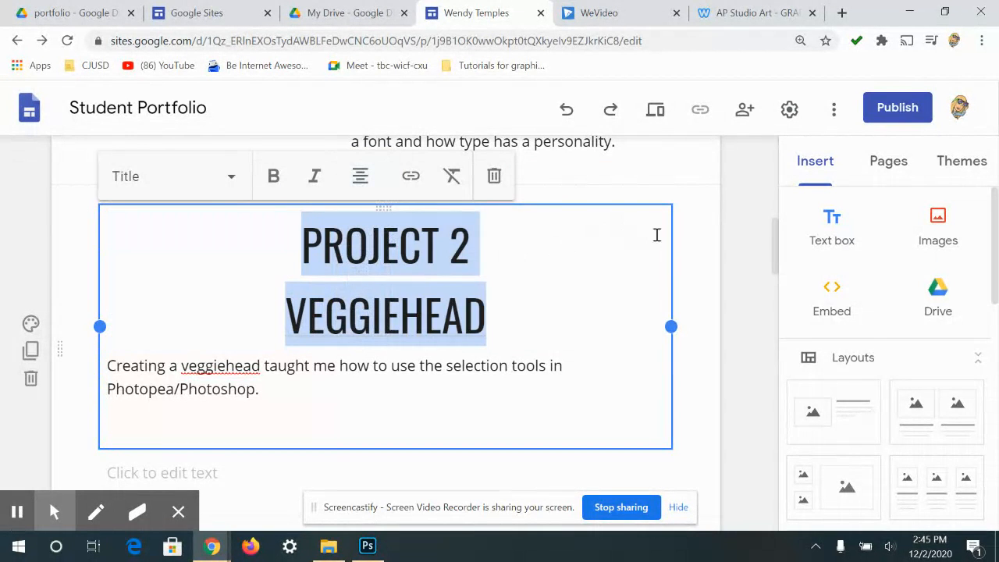
pyautogui.click(686, 252)
pyautogui.scroll(-2, 808, 288)
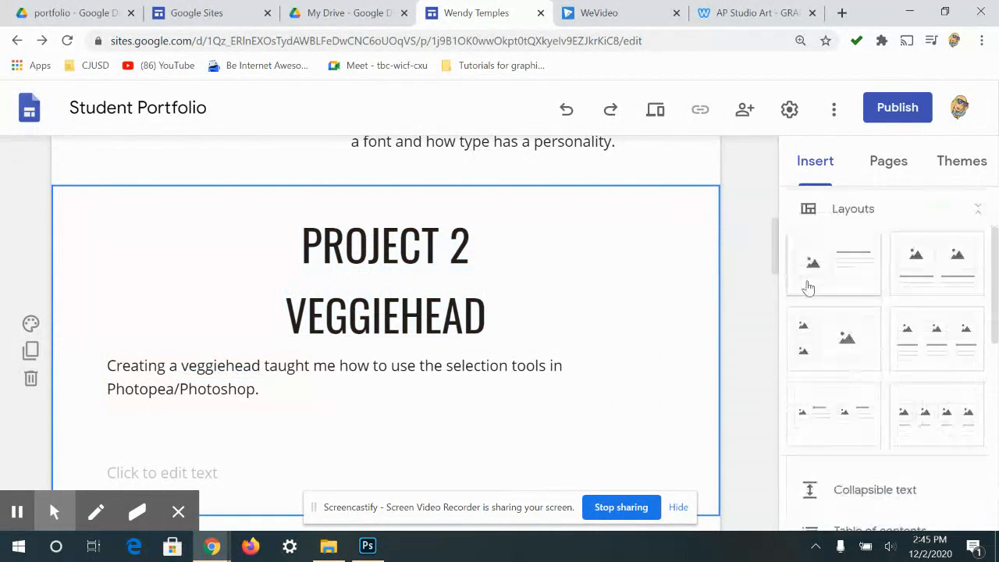
pyautogui.scroll(3, 811, 257)
# - Open the Portfolio page from Pages, then publish the site and confirm
pyautogui.click(887, 164)
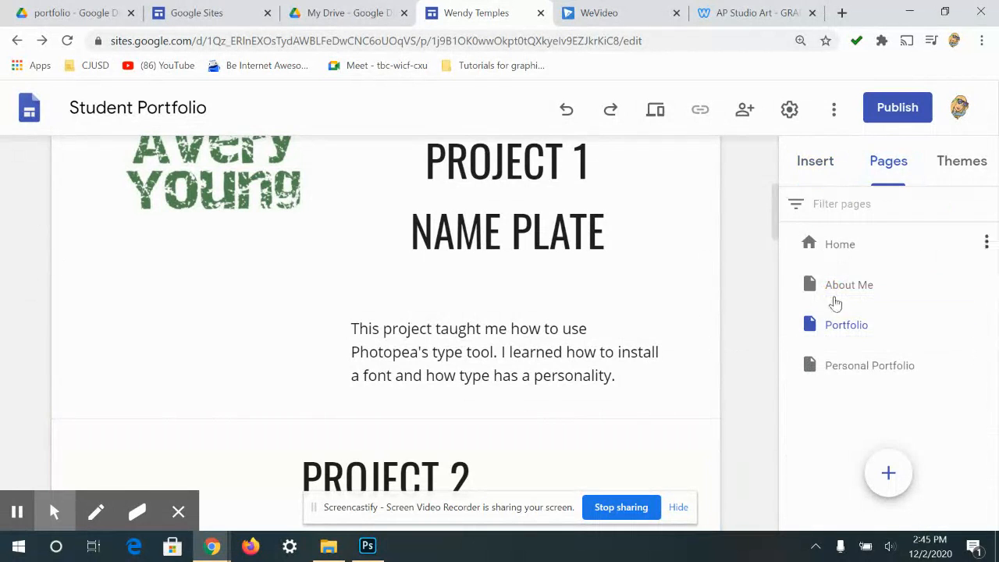
pyautogui.click(847, 325)
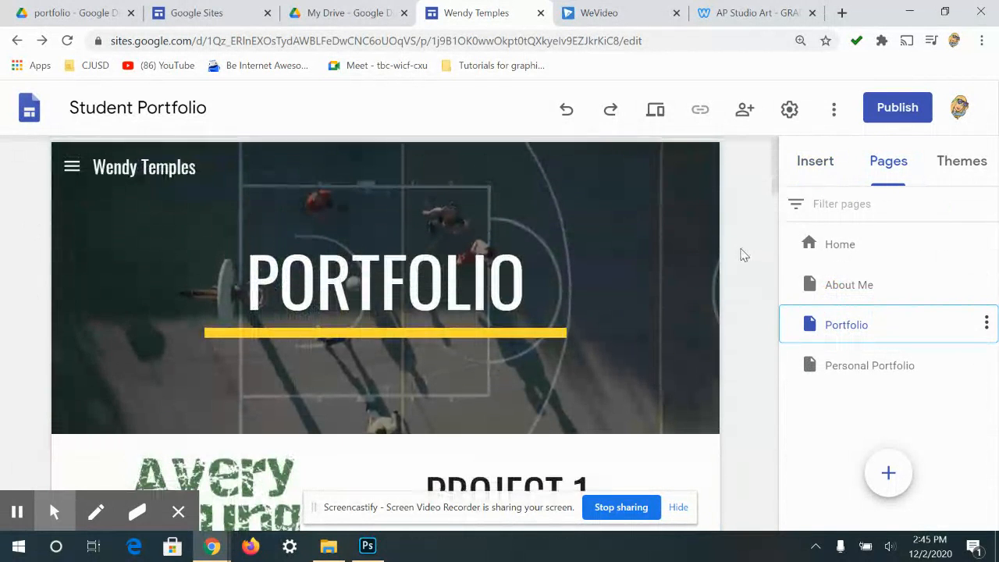
pyautogui.click(896, 116)
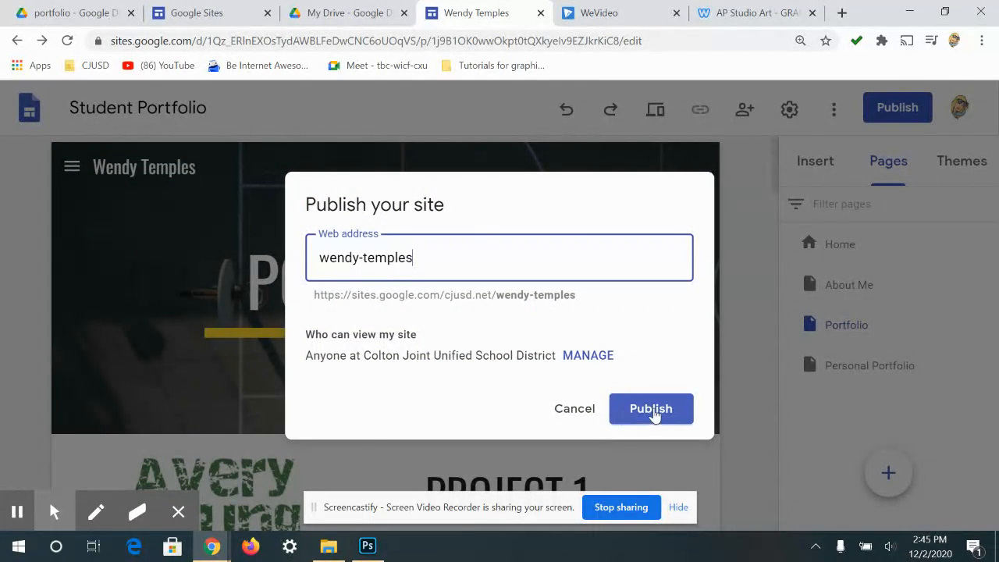
pyautogui.click(654, 413)
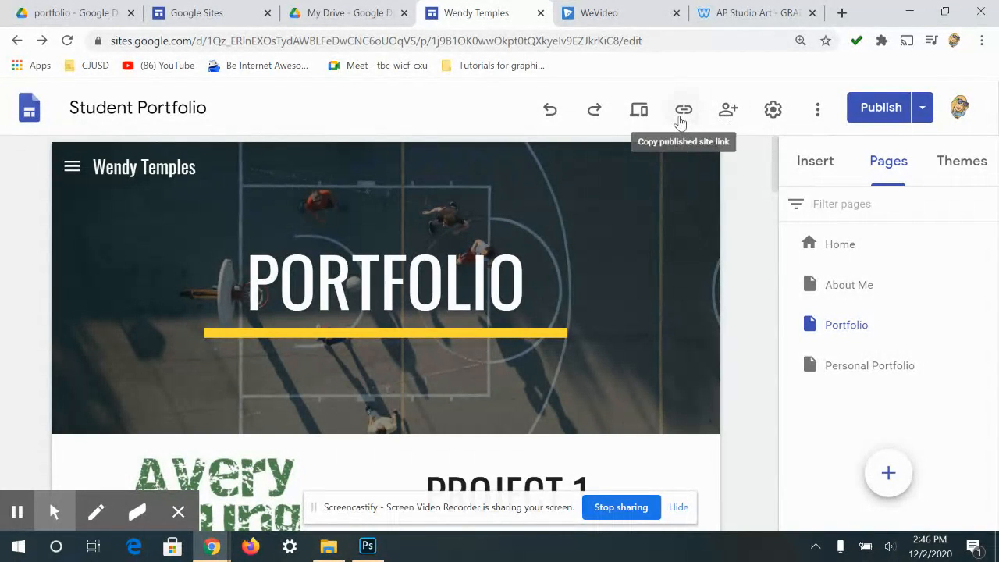
# - Preview the site and view its Home page
pyautogui.click(645, 113)
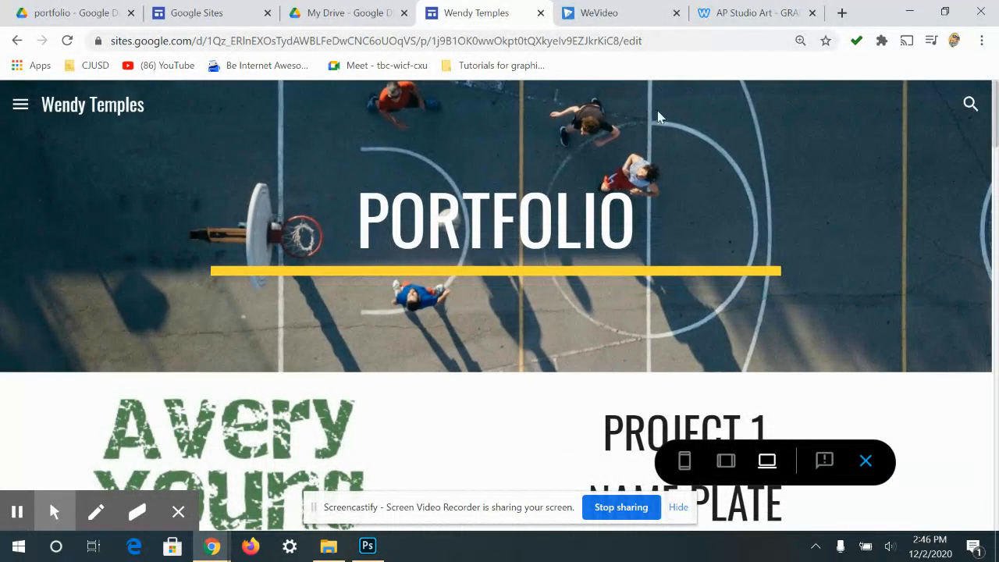
pyautogui.click(20, 104)
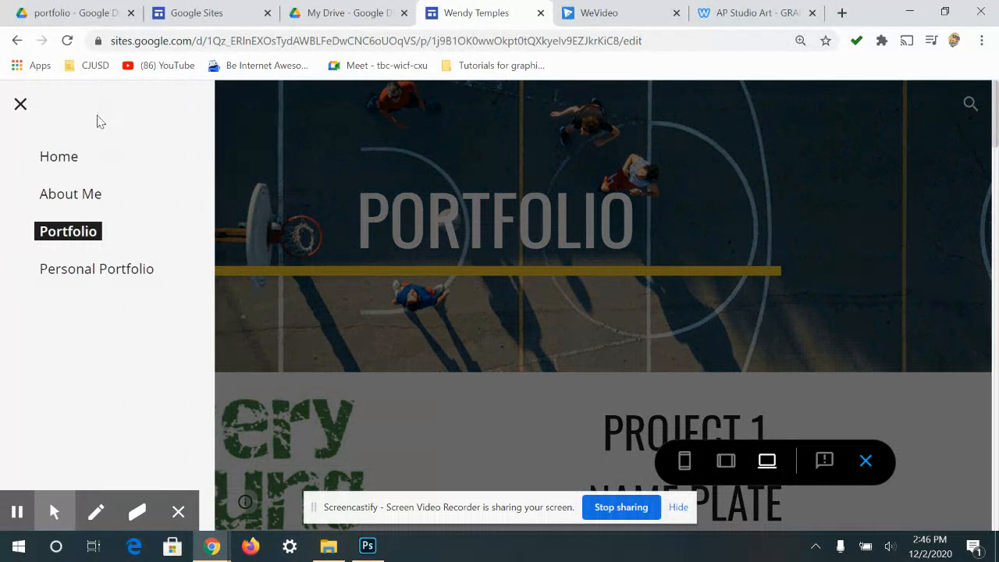
pyautogui.click(59, 160)
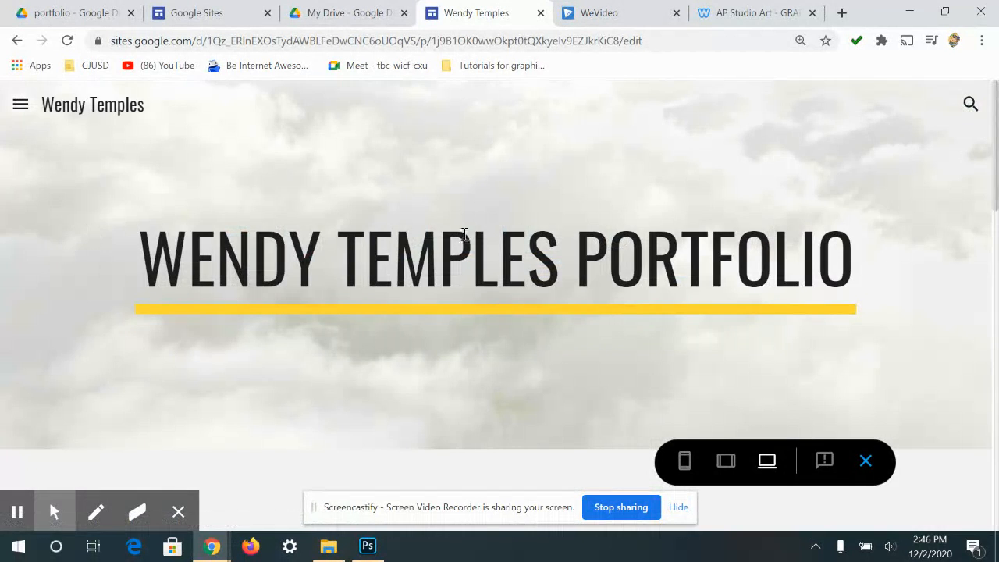
pyautogui.scroll(-8, 557, 219)
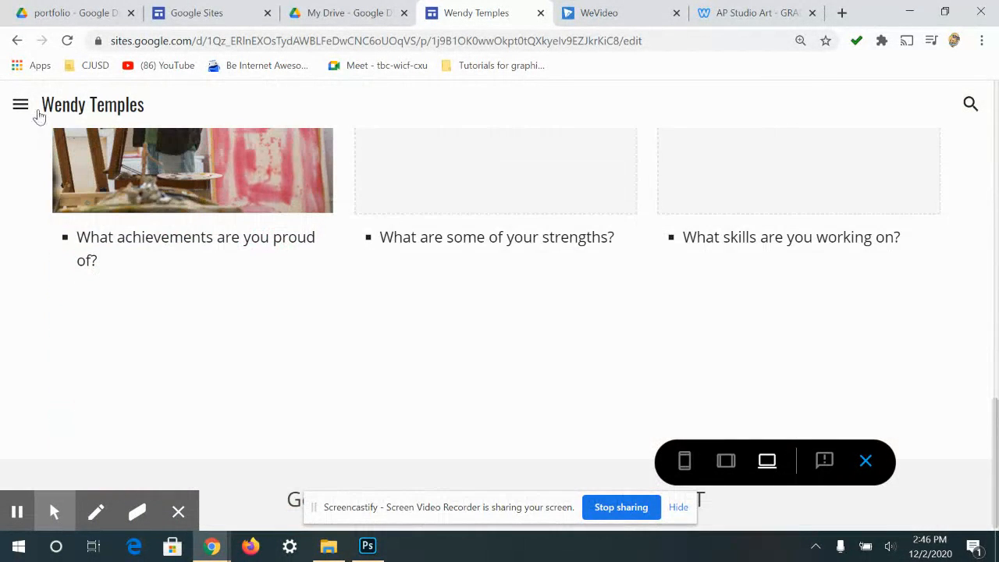
# - Browse the About Me page in preview
pyautogui.click(19, 106)
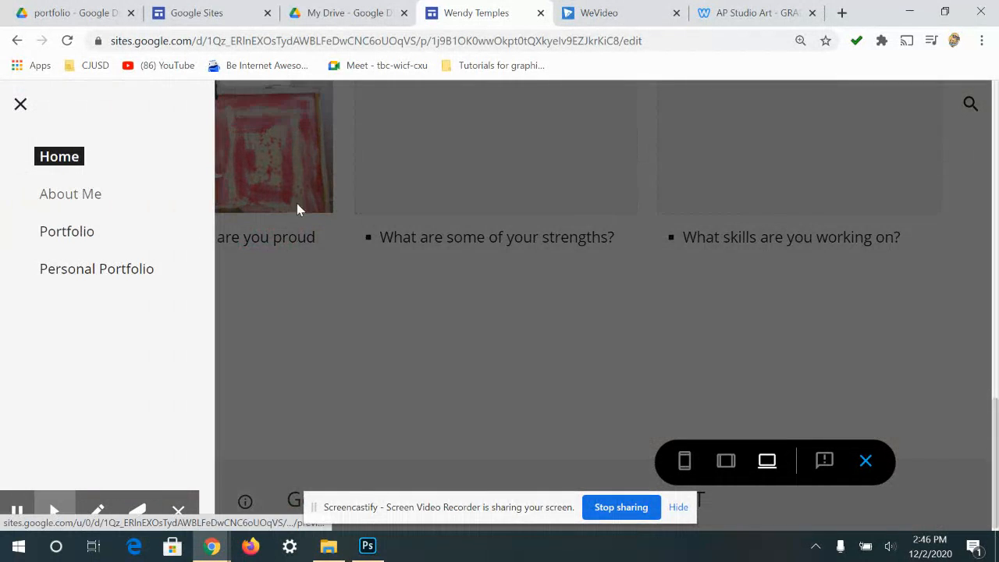
pyautogui.click(71, 193)
pyautogui.scroll(-5, 593, 219)
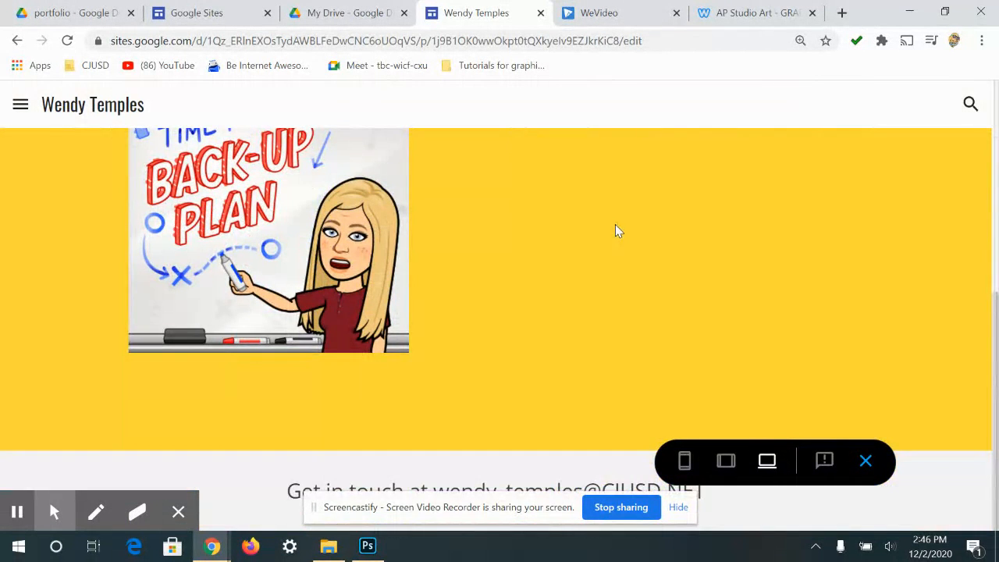
pyautogui.scroll(4, 615, 230)
# - Look through the Portfolio page in preview, then exit back to the editor
pyautogui.click(11, 111)
pyautogui.click(47, 236)
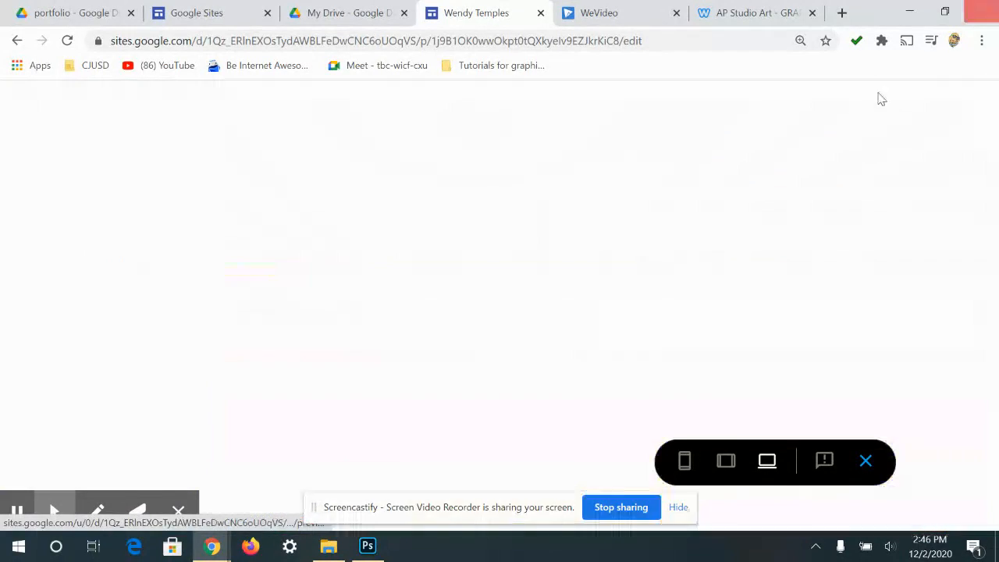
pyautogui.scroll(-15, 643, 270)
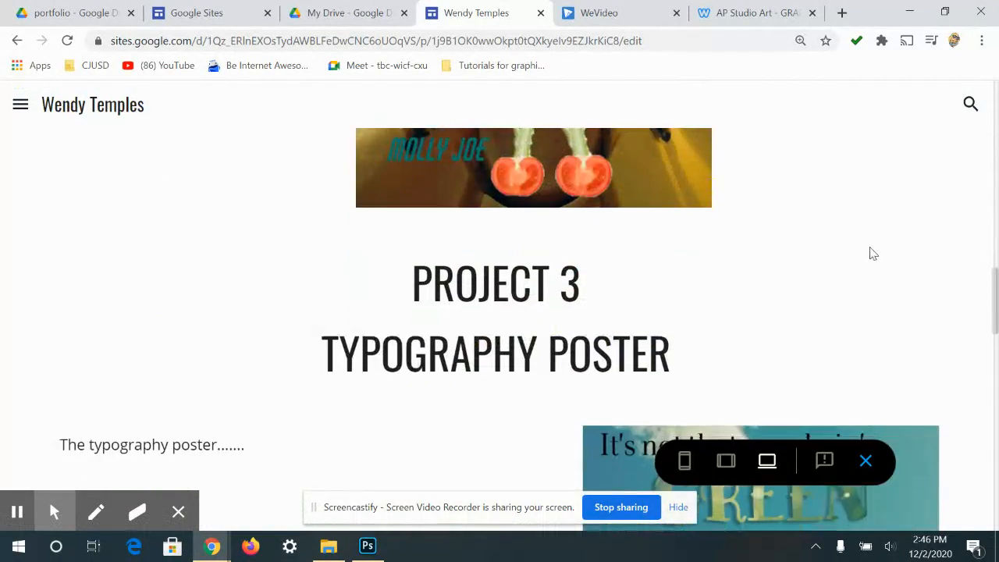
pyautogui.scroll(-8, 872, 254)
pyautogui.scroll(10, 749, 187)
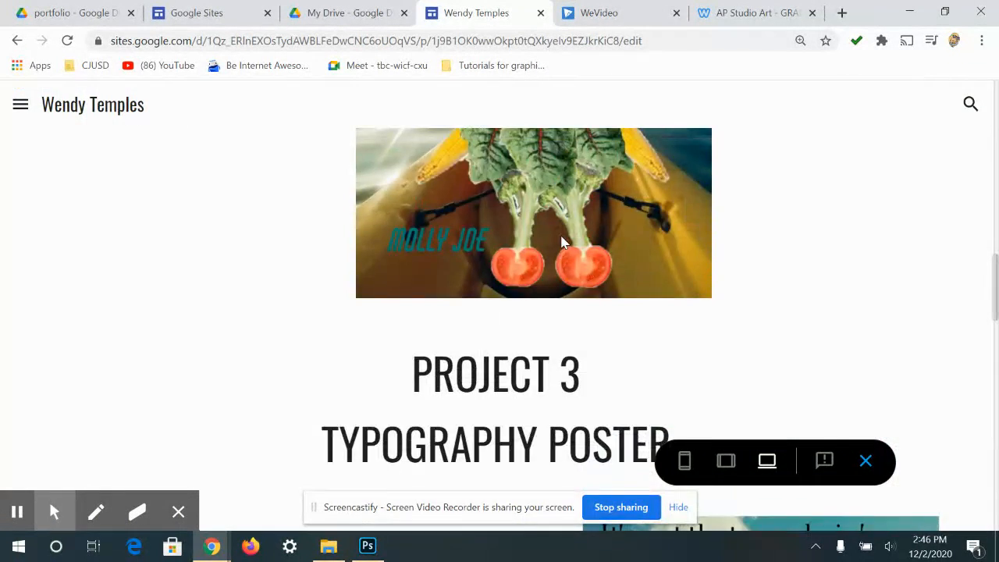
pyautogui.scroll(10, 563, 243)
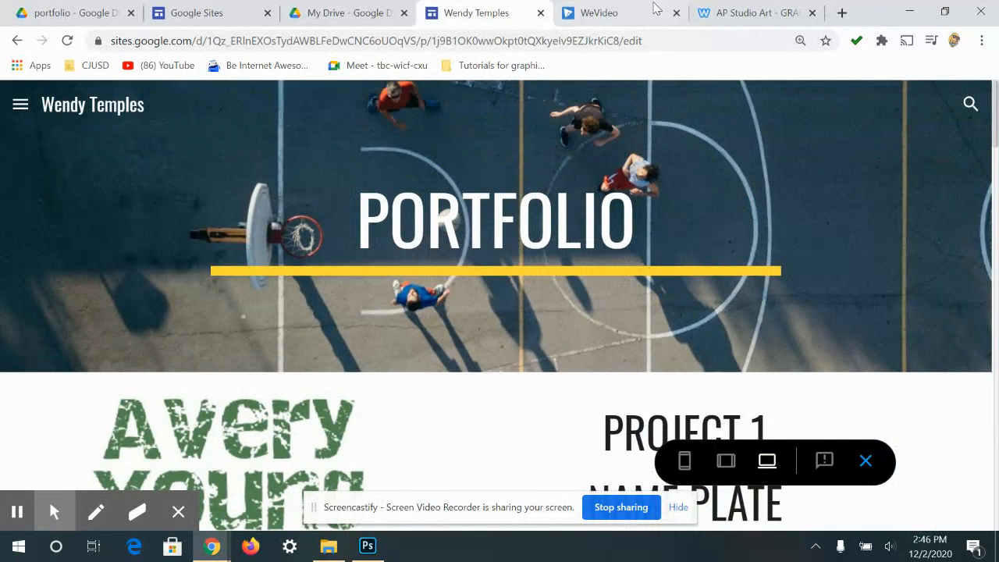
pyautogui.click(864, 459)
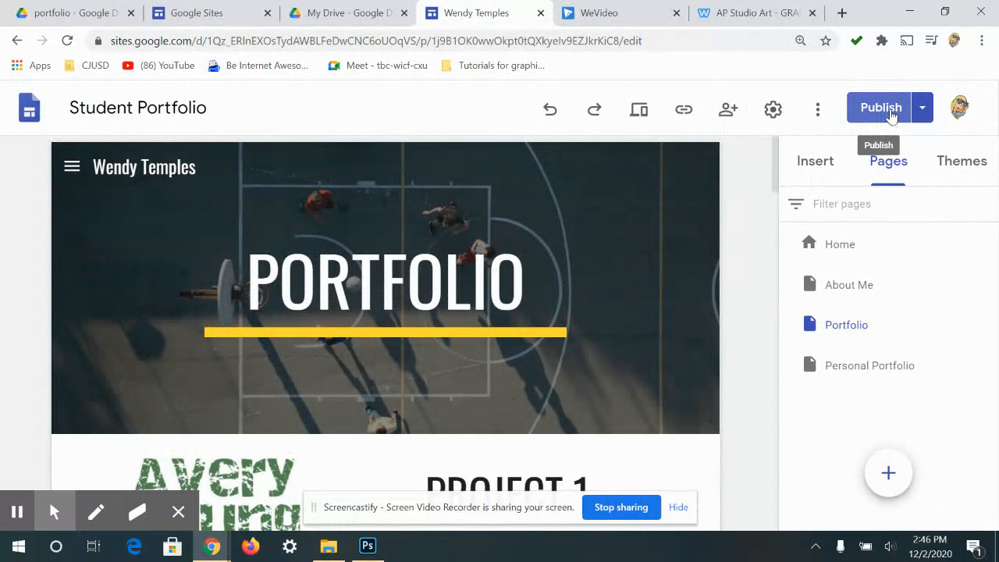
# - Copy the published Student Portfolio site link from the toolbar's link dialog
pyautogui.click(684, 111)
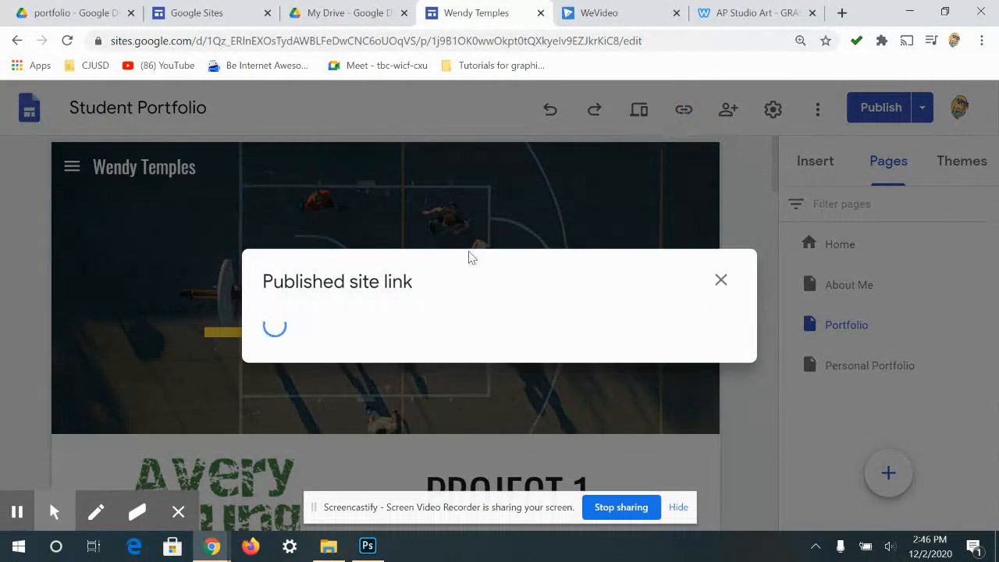
pyautogui.click(671, 317)
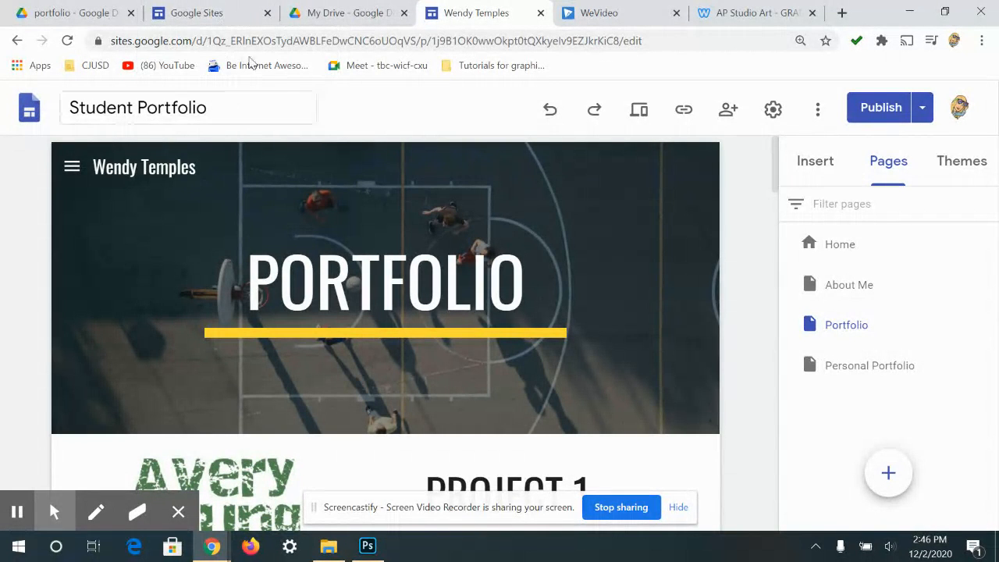
pyautogui.moveTo(67, 483)
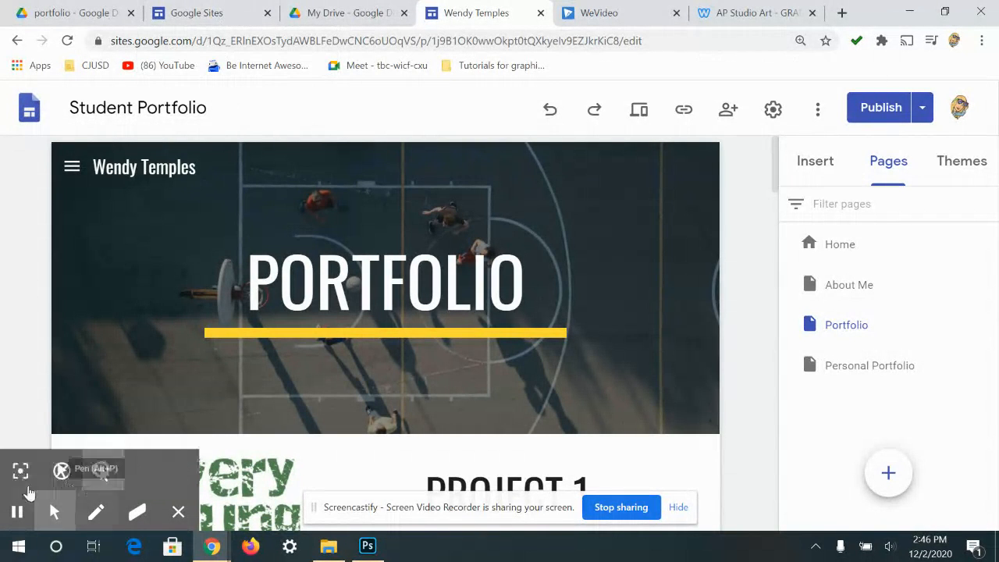